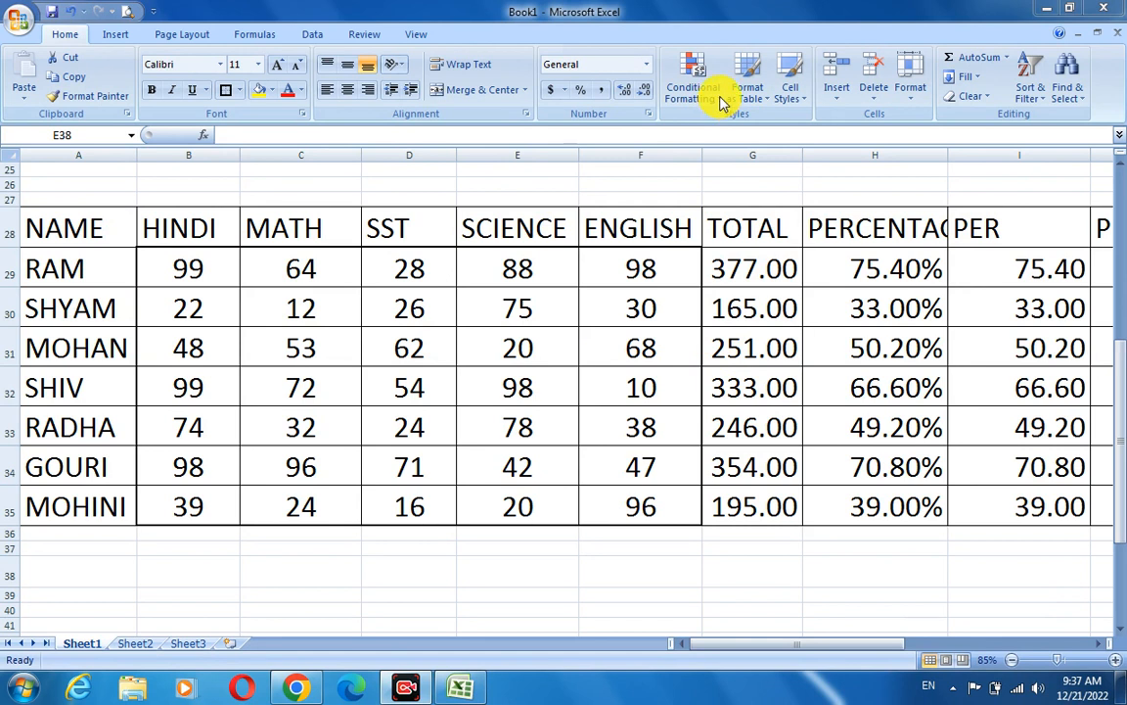
# - Examine the available conditional formatting rule types, table styles and cell styles for the marks sheet
pyautogui.click(721, 101)
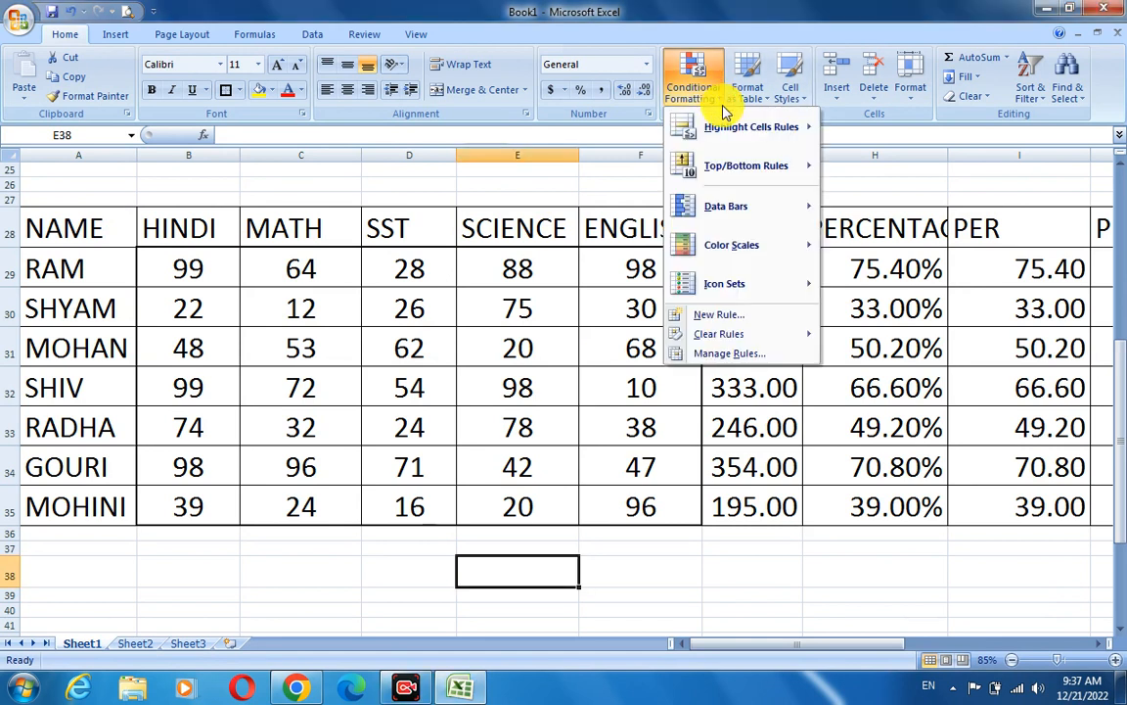
pyautogui.moveTo(722, 130)
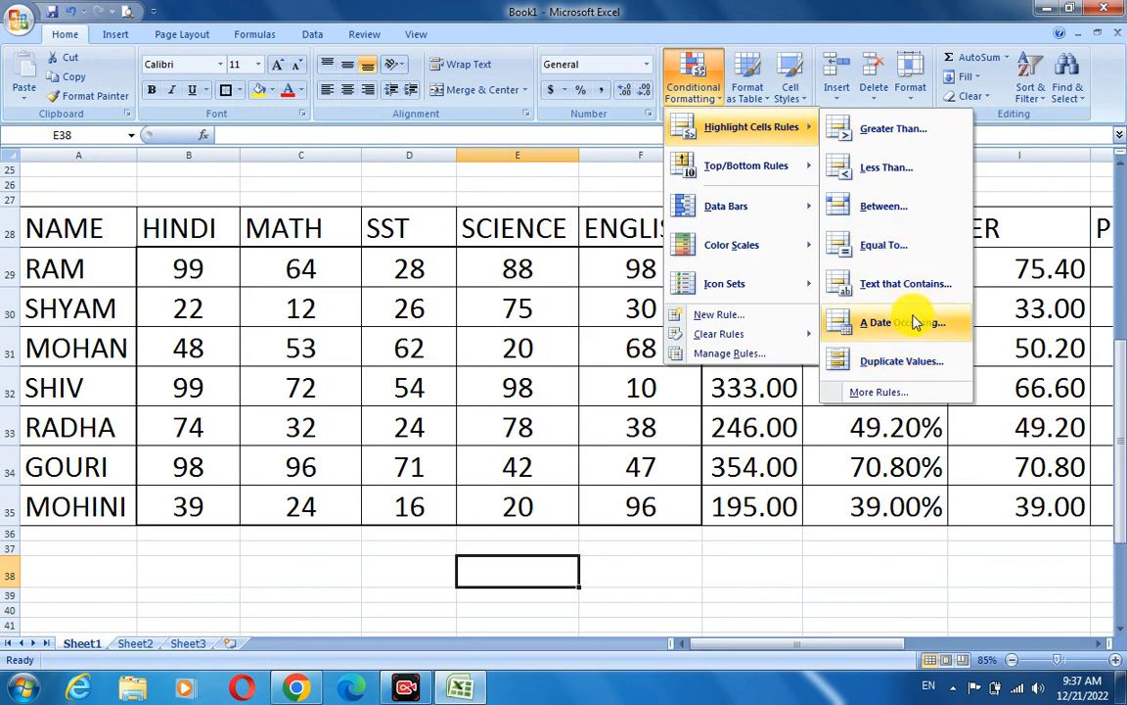
pyautogui.moveTo(767, 171)
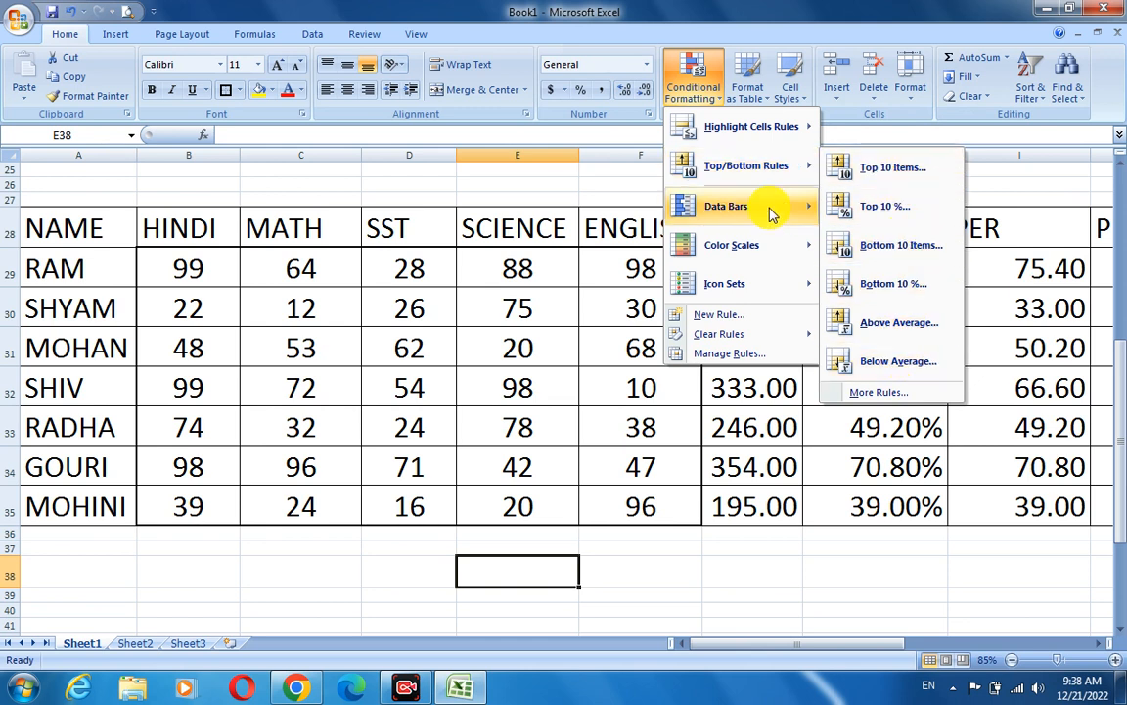
pyautogui.moveTo(772, 215)
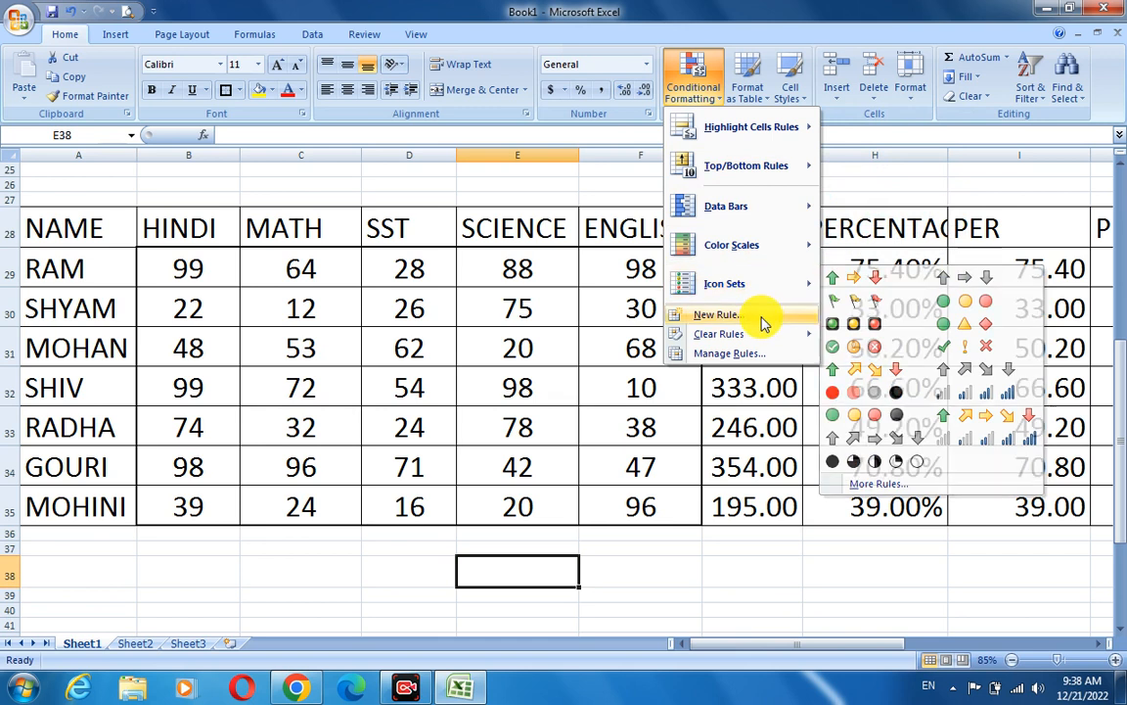
pyautogui.click(850, 171)
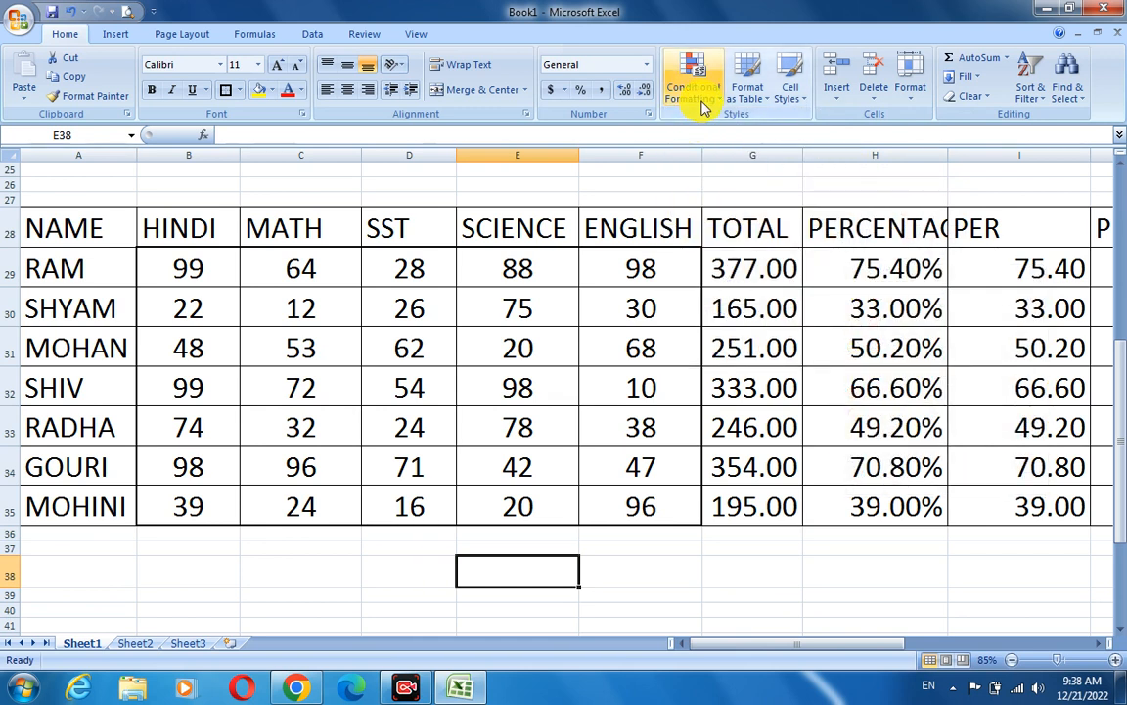
pyautogui.moveTo(231, 278); pyautogui.dragTo(592, 507)
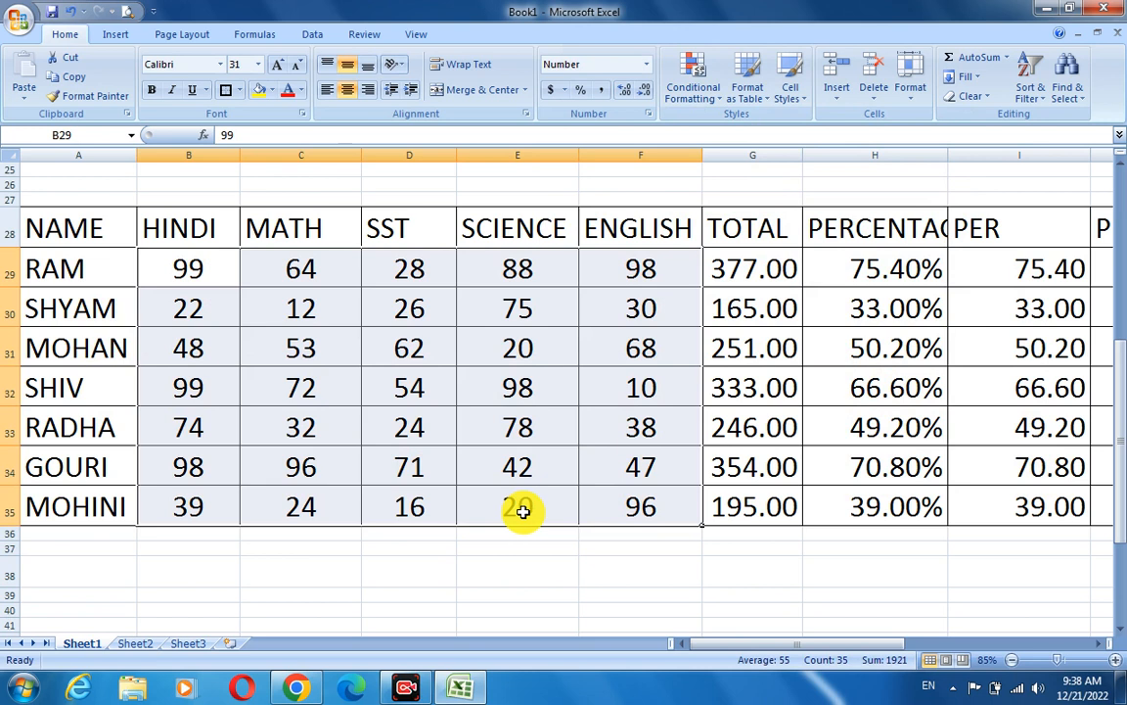
pyautogui.click(556, 492)
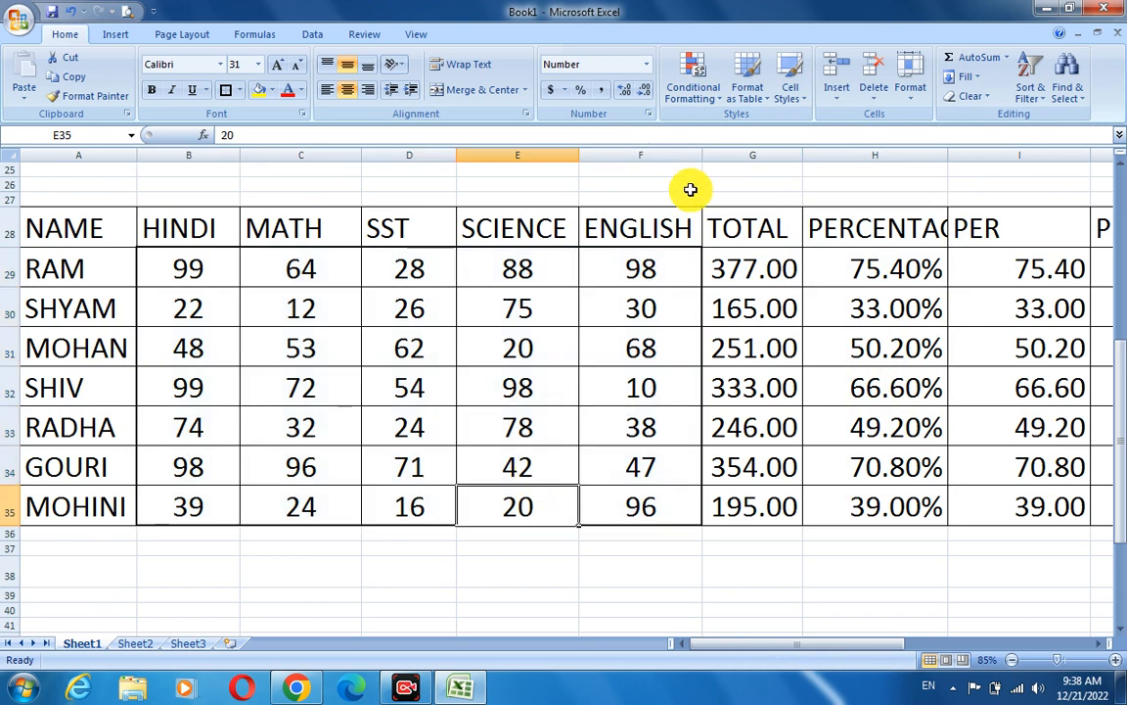
pyautogui.click(767, 96)
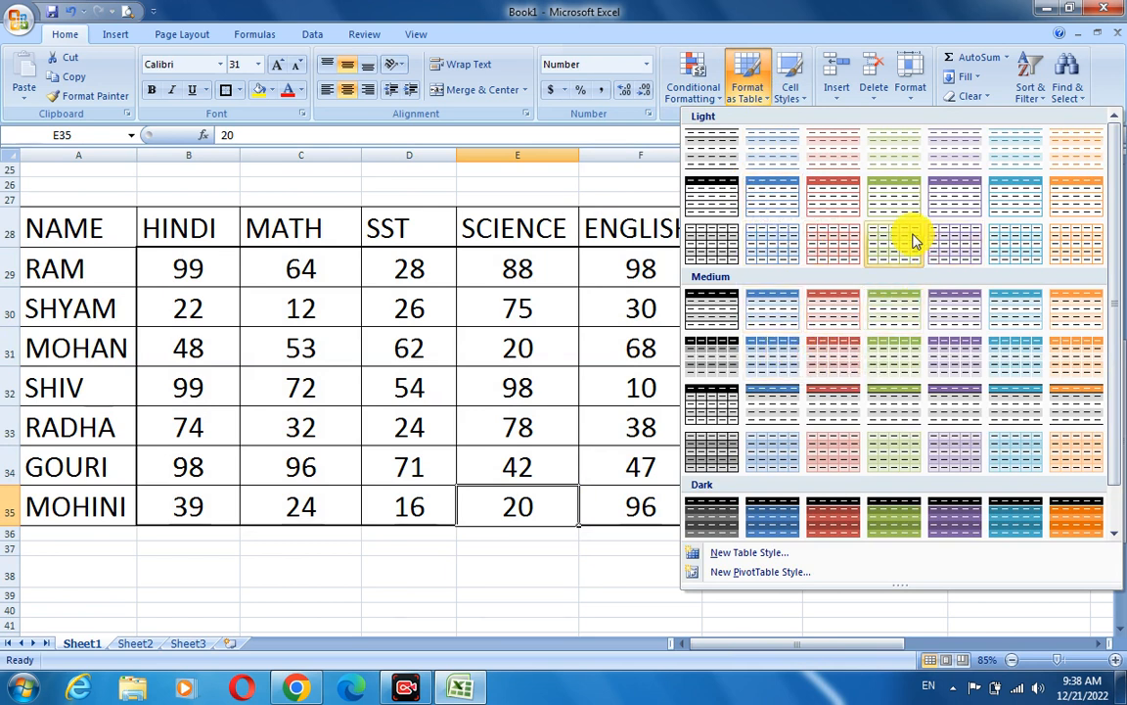
pyautogui.click(662, 168)
pyautogui.click(805, 100)
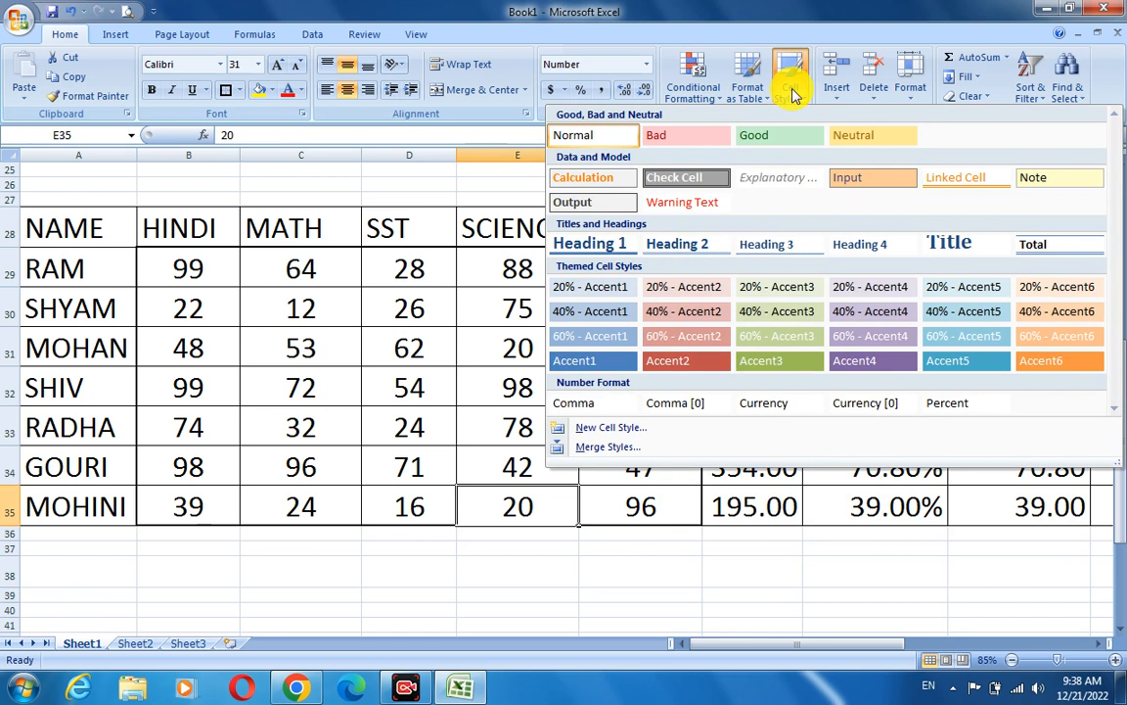
pyautogui.click(415, 176)
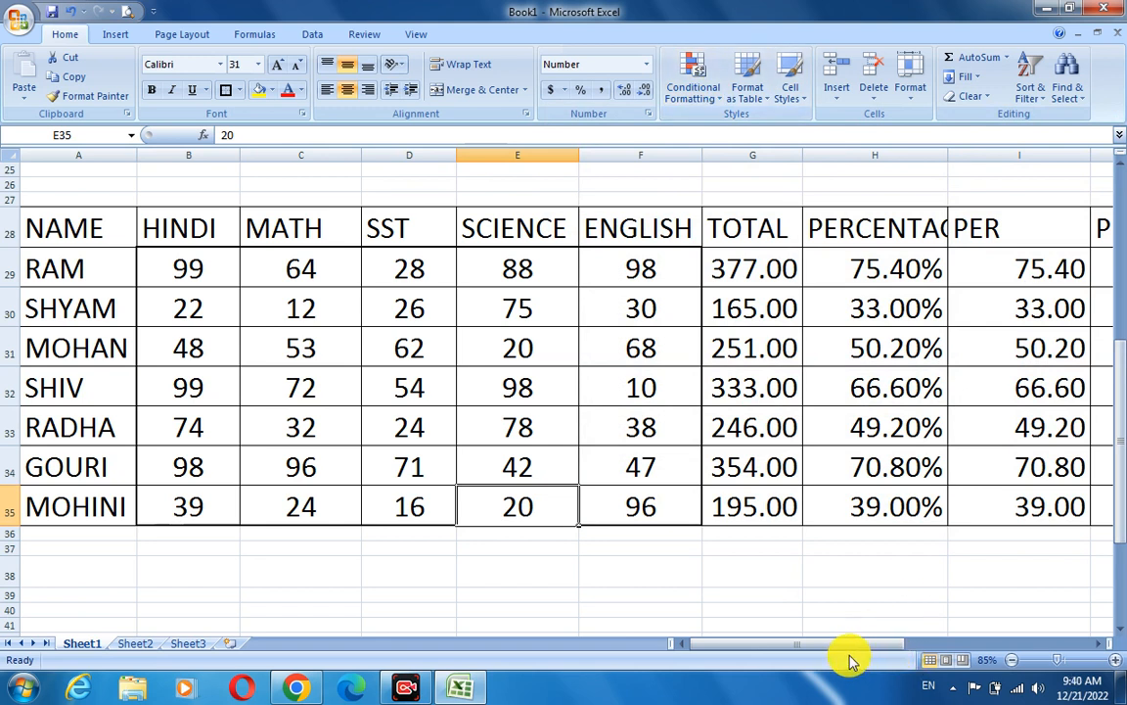
# - Autofit the width of the PERCENTAGE column to its contents
pyautogui.moveTo(202, 287); pyautogui.dragTo(587, 510)
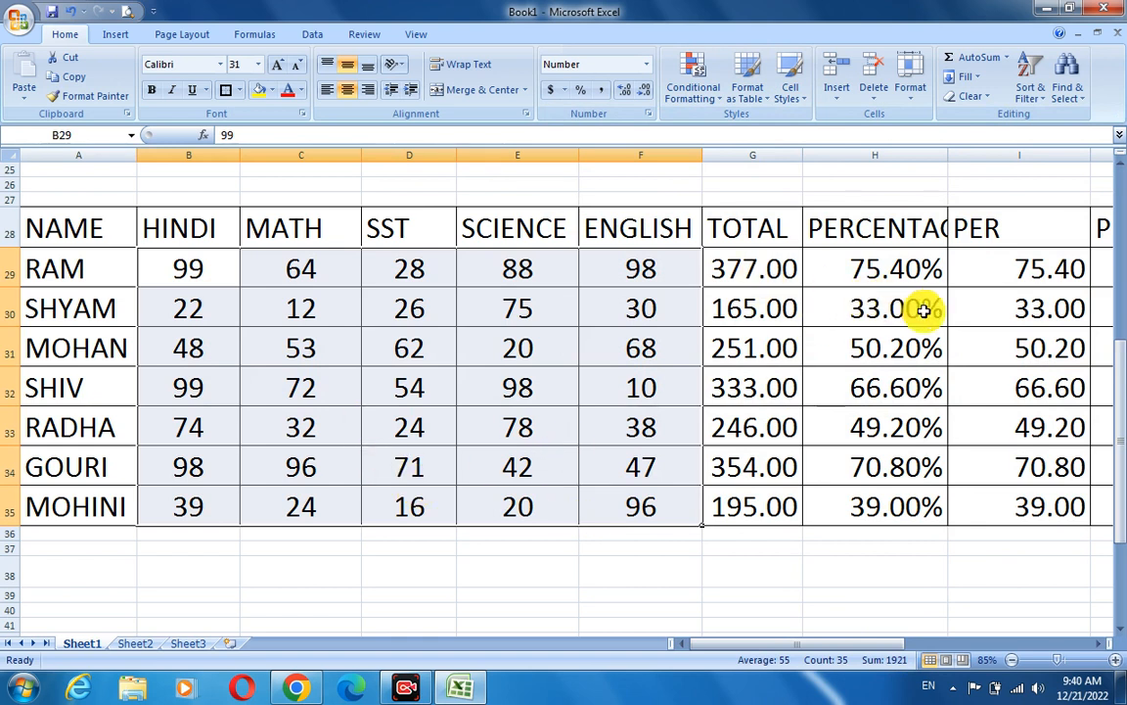
pyautogui.doubleClick(949, 157)
# - Set up a Greater Than highlight rule with threshold 90 for the subject marks in B29:F35
pyautogui.moveTo(176, 270); pyautogui.dragTo(599, 516)
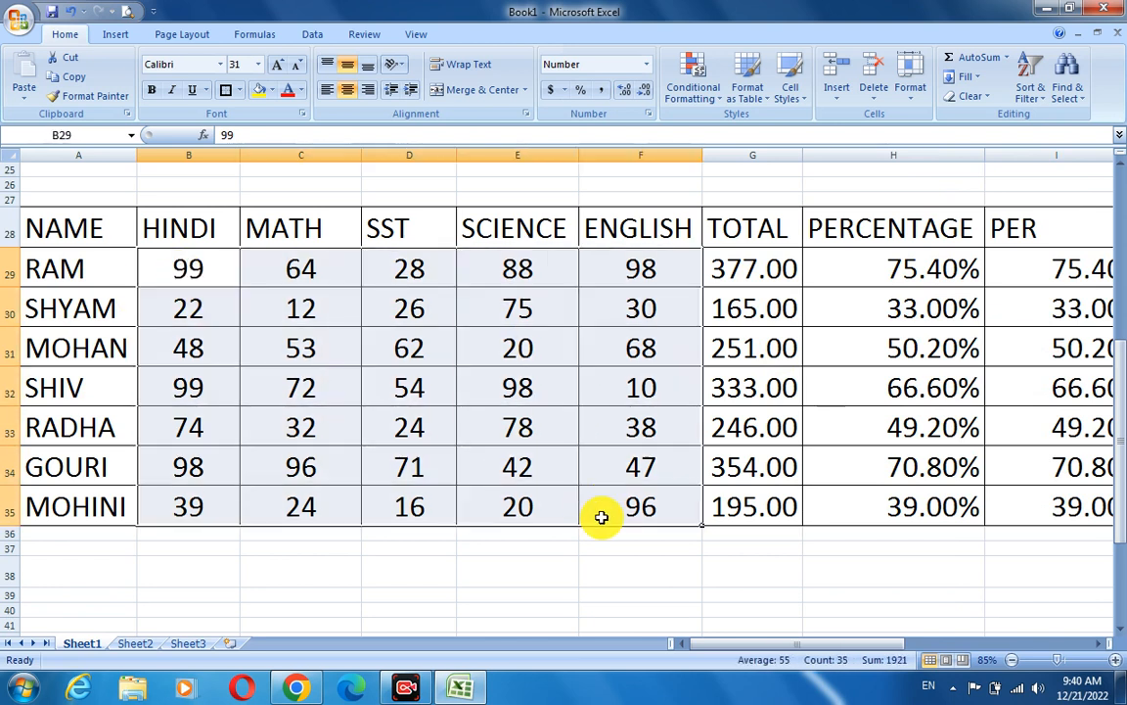
pyautogui.click(717, 90)
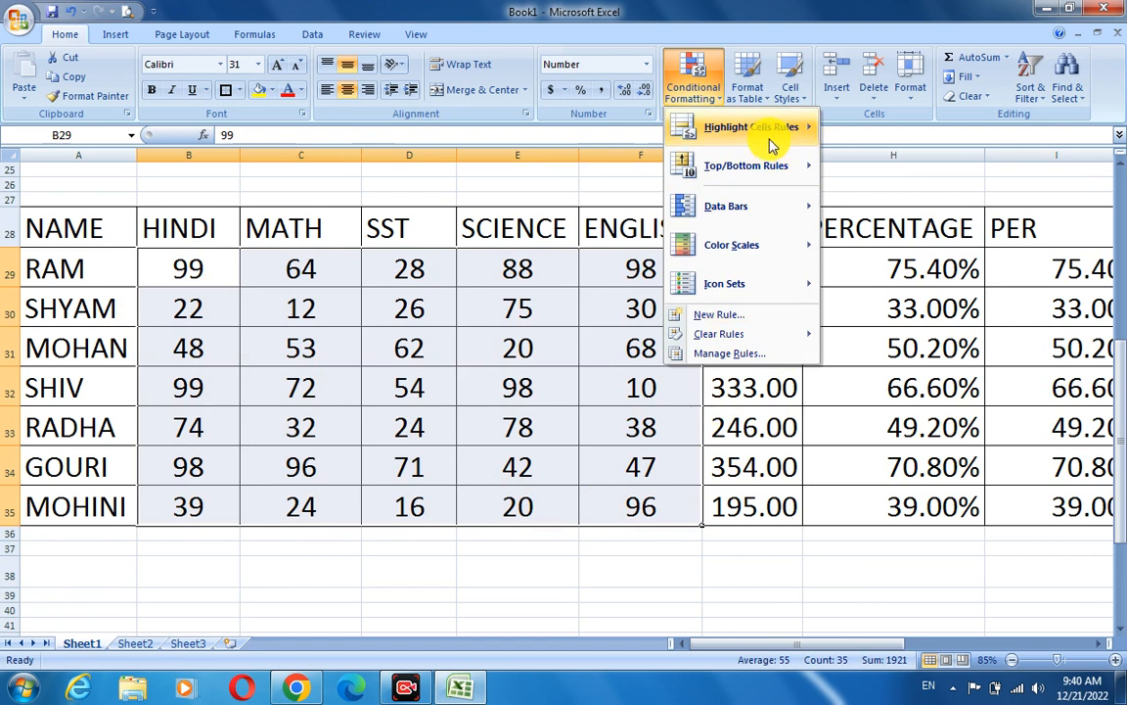
pyautogui.moveTo(771, 145)
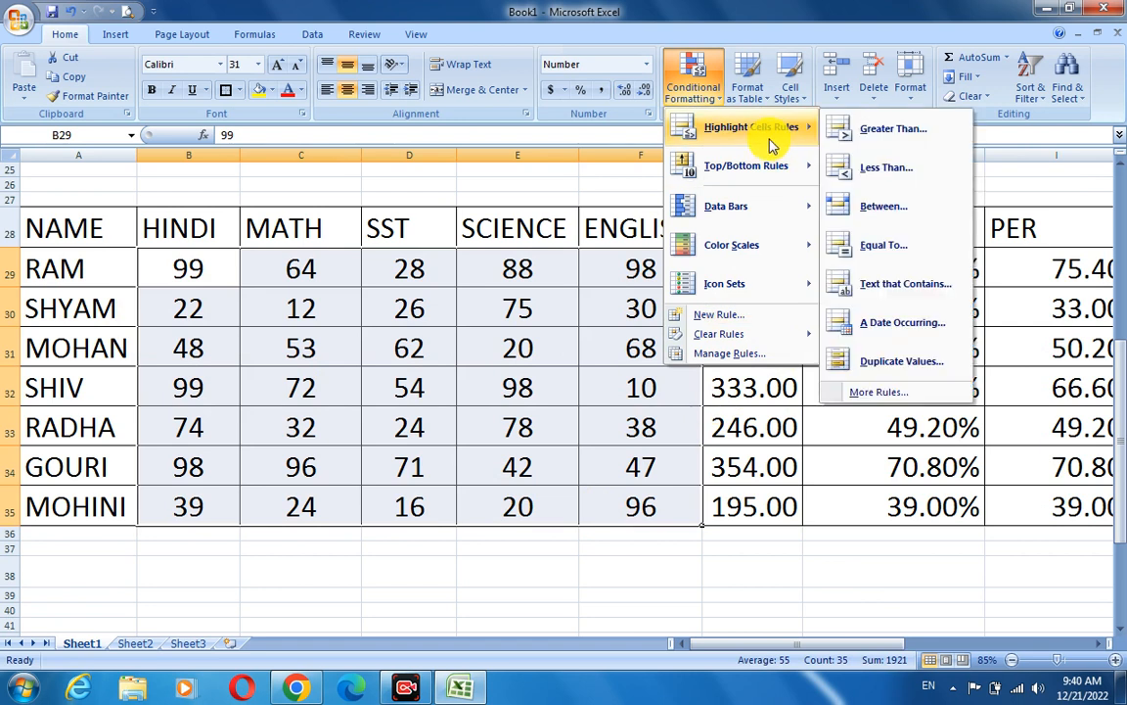
pyautogui.click(893, 130)
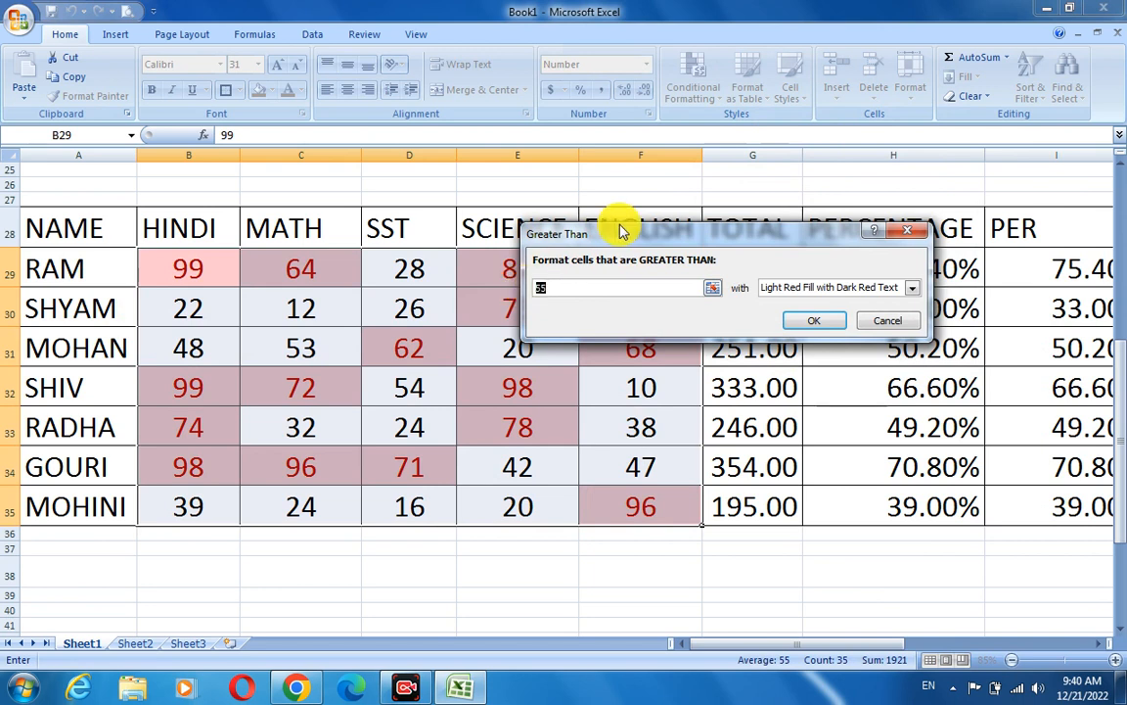
pyautogui.moveTo(622, 238); pyautogui.dragTo(732, 156)
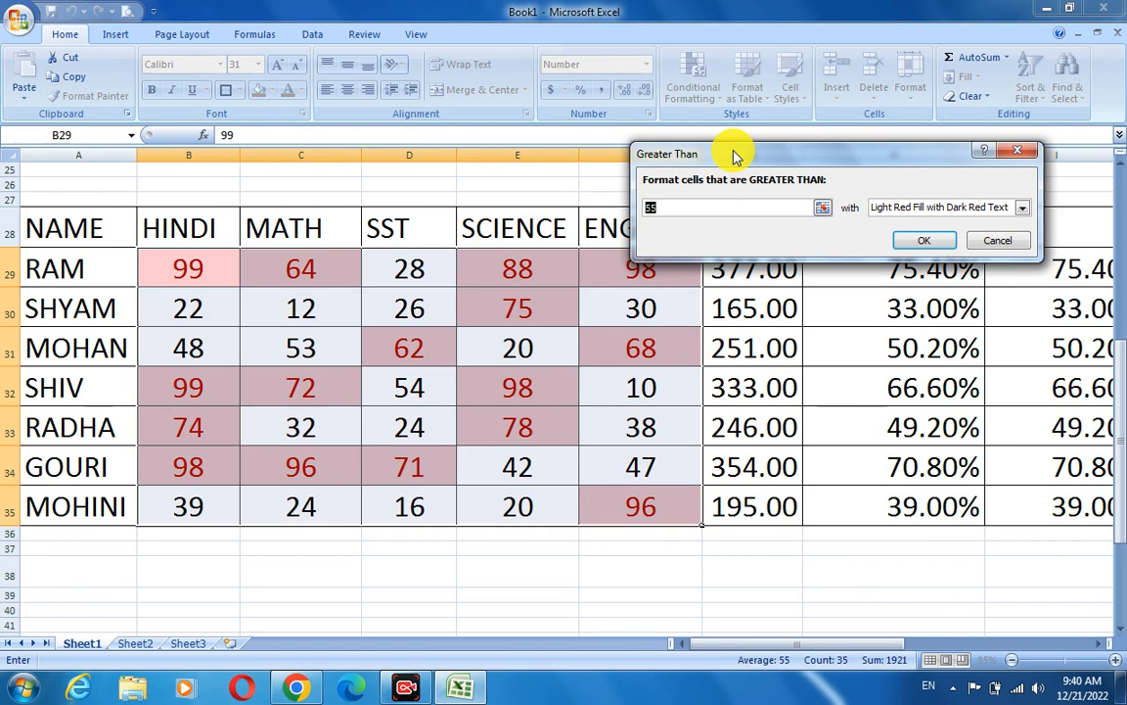
pyautogui.write('90')
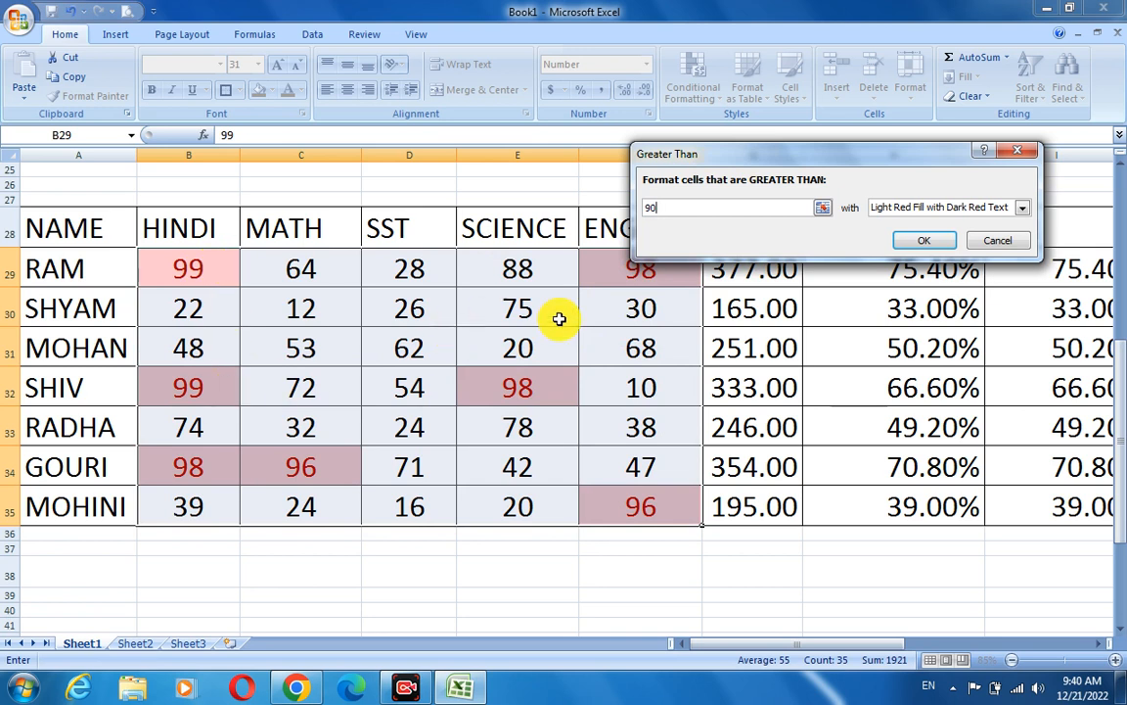
# - Try the Yellow Fill with Dark Yellow Text, Green Fill with Dark Green Text and Light Red Fill presets on the rule
pyautogui.click(1020, 211)
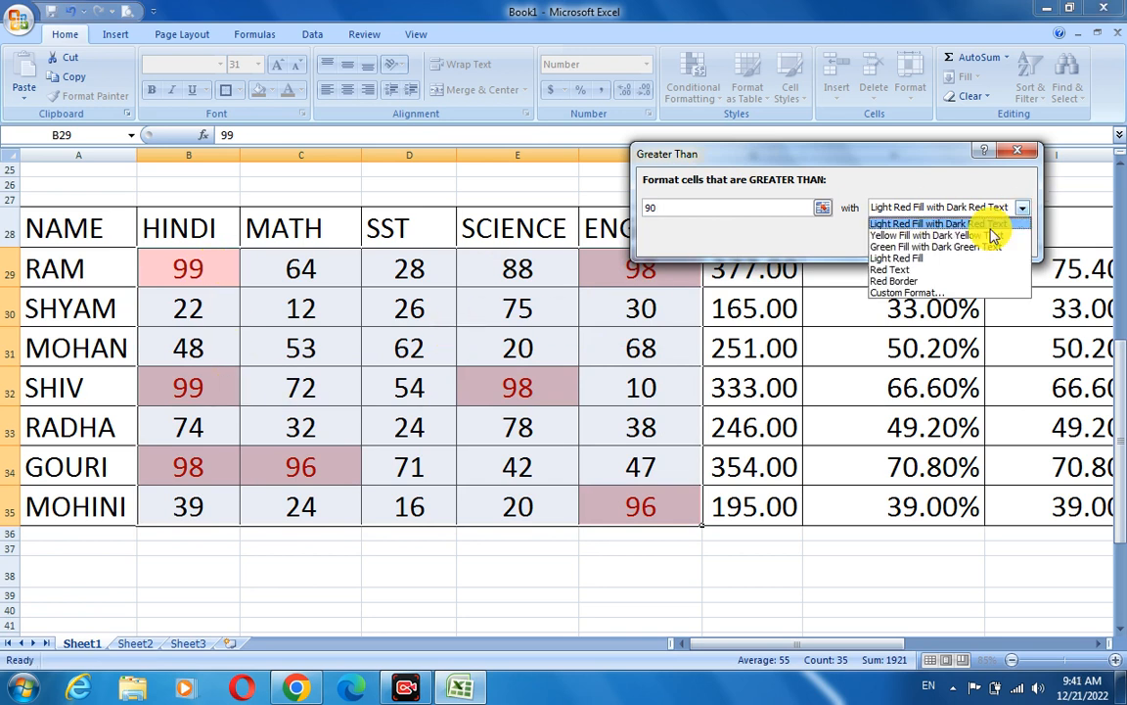
pyautogui.click(937, 235)
pyautogui.click(1021, 208)
pyautogui.click(987, 247)
pyautogui.click(1021, 207)
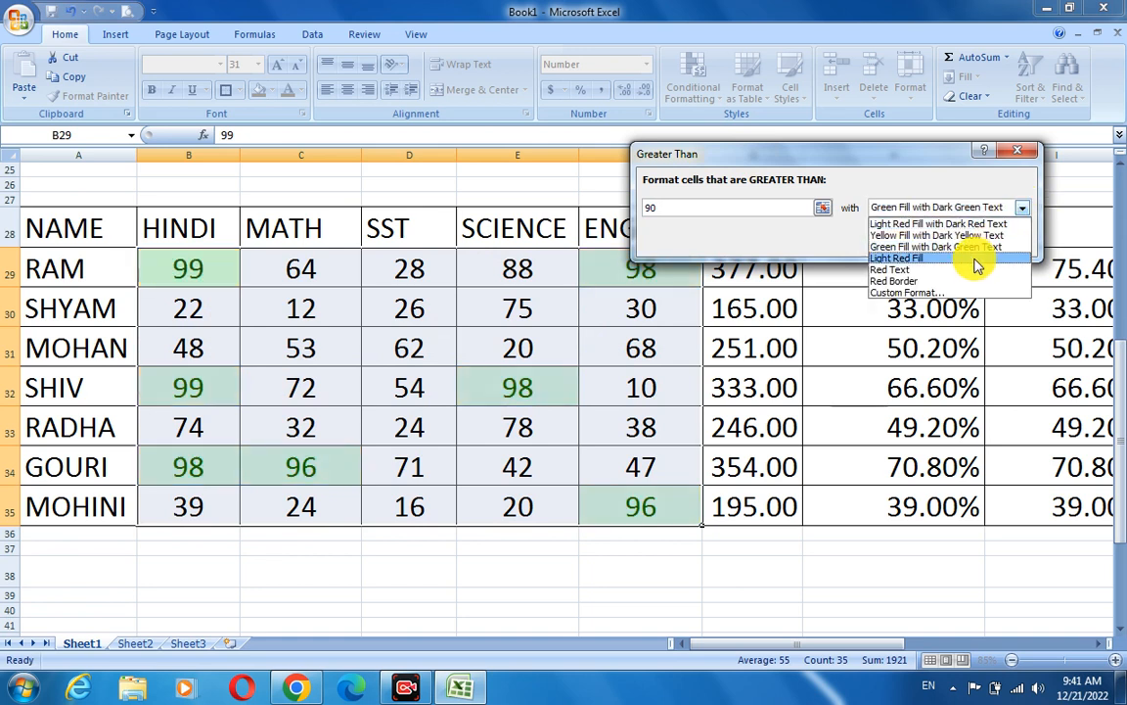
pyautogui.click(979, 257)
# - Give the greater-than-90 rule a custom format with bold text and a solid green fill, and apply it
pyautogui.click(1020, 207)
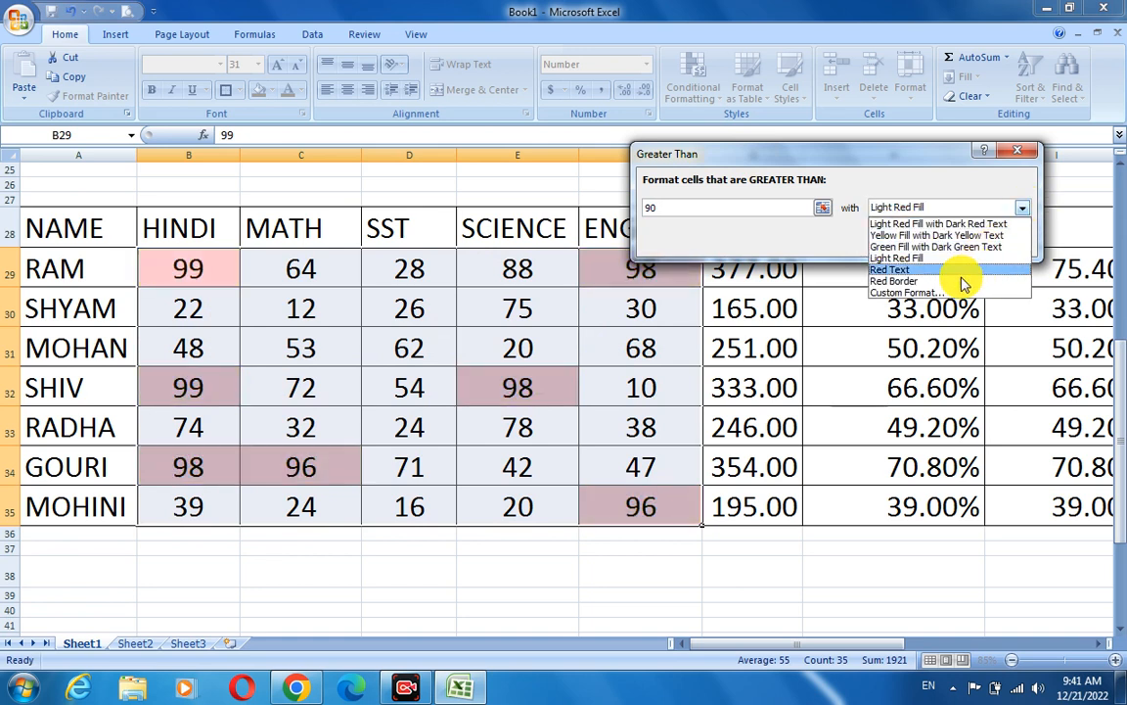
pyautogui.click(929, 293)
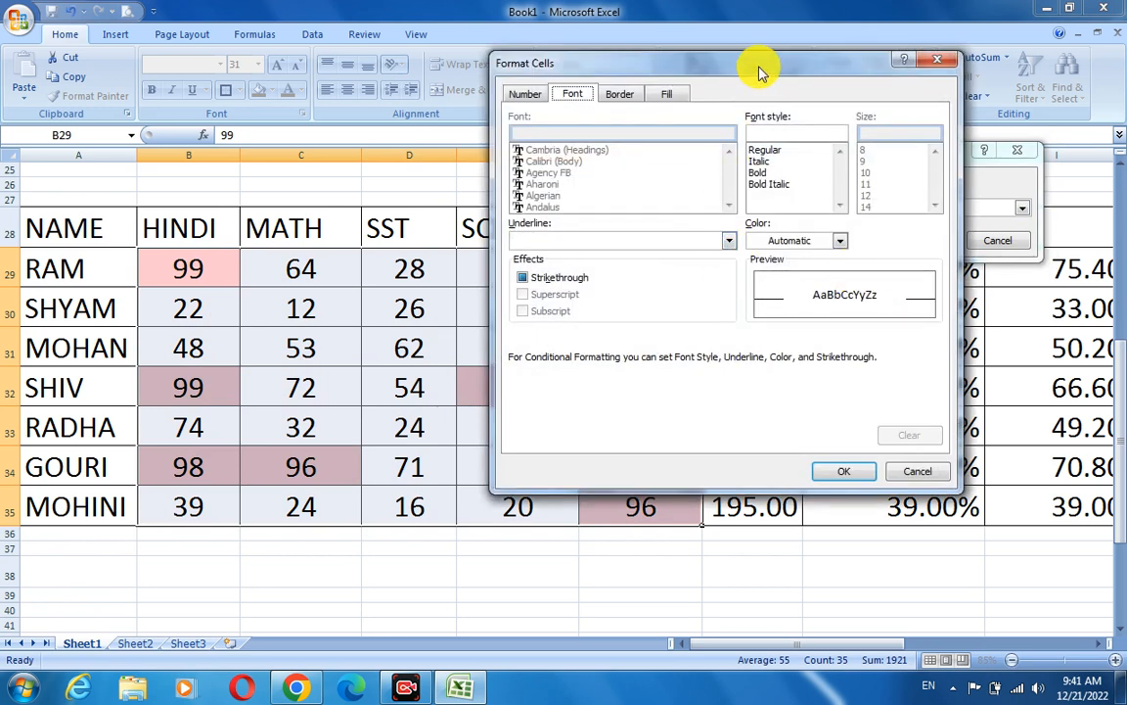
pyautogui.moveTo(754, 71); pyautogui.dragTo(788, 156)
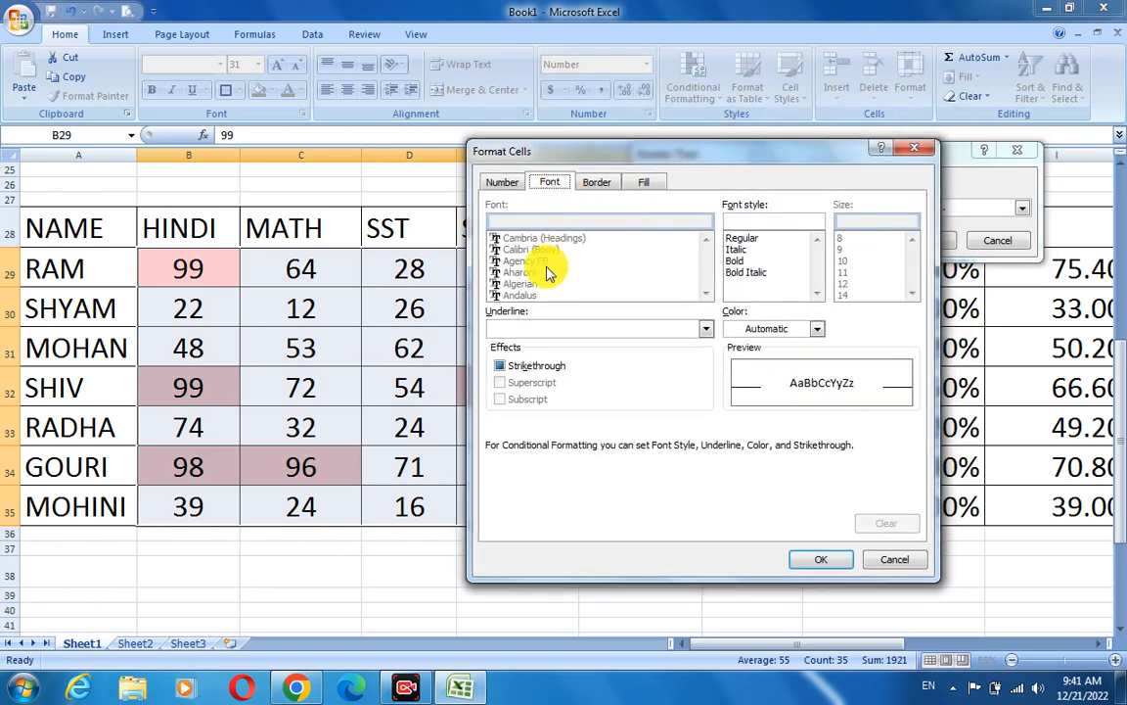
pyautogui.click(593, 182)
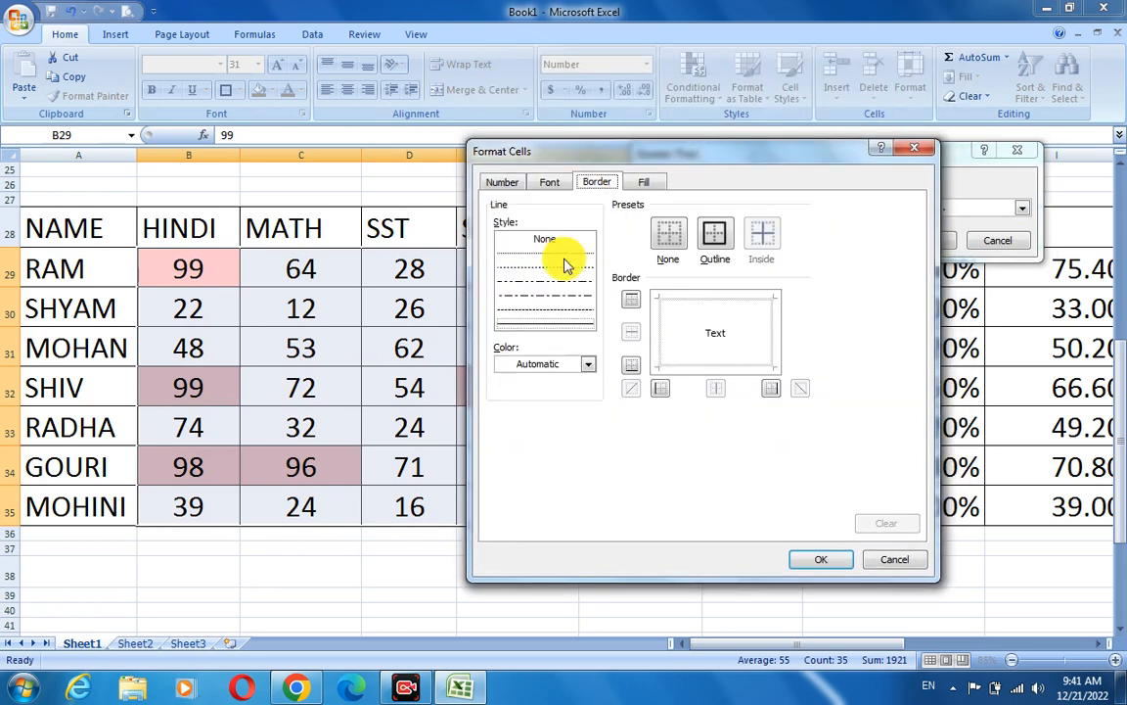
pyautogui.click(552, 183)
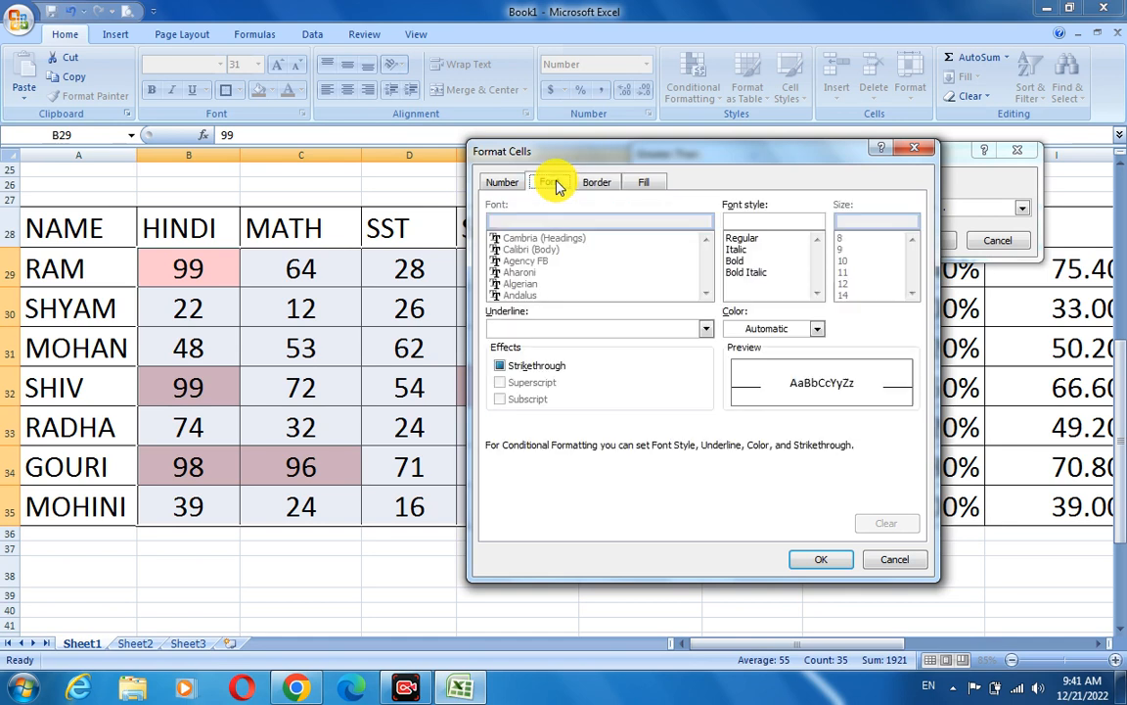
pyautogui.click(736, 259)
pyautogui.click(647, 183)
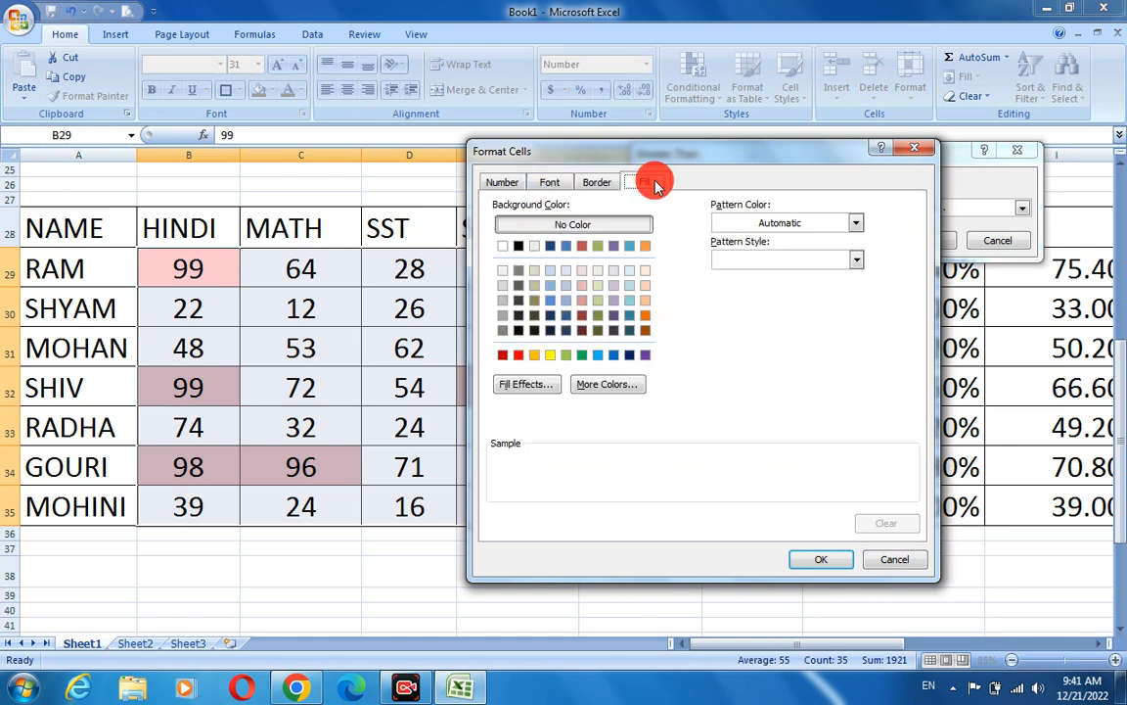
pyautogui.click(582, 355)
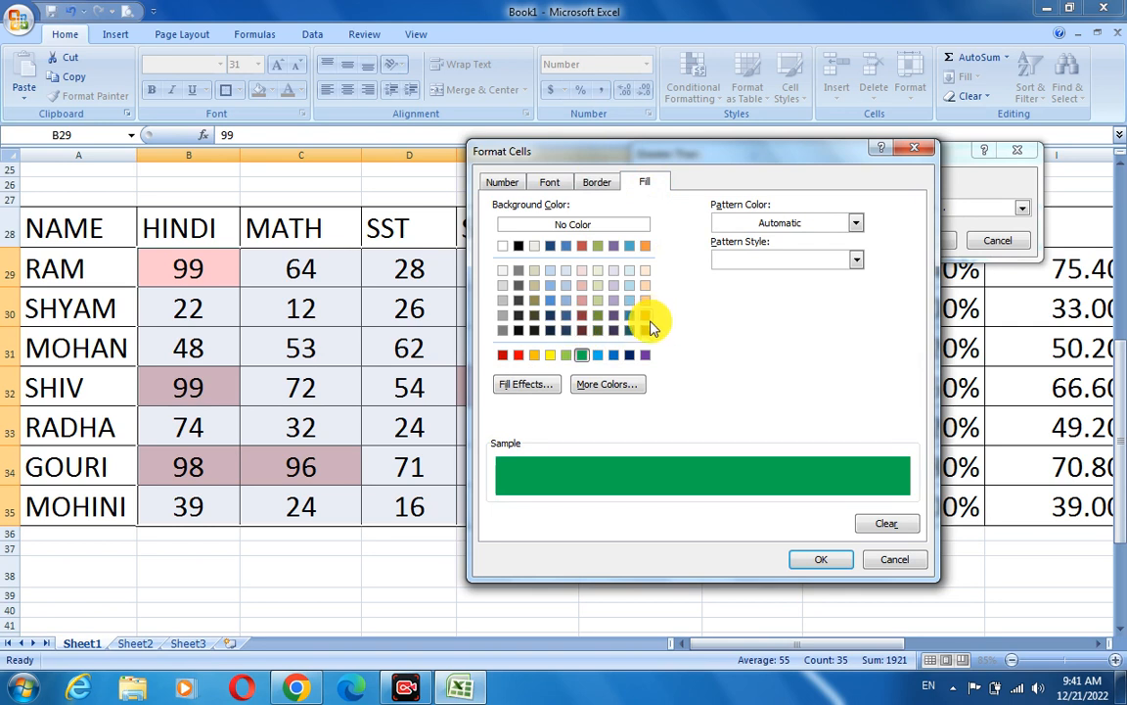
pyautogui.click(821, 558)
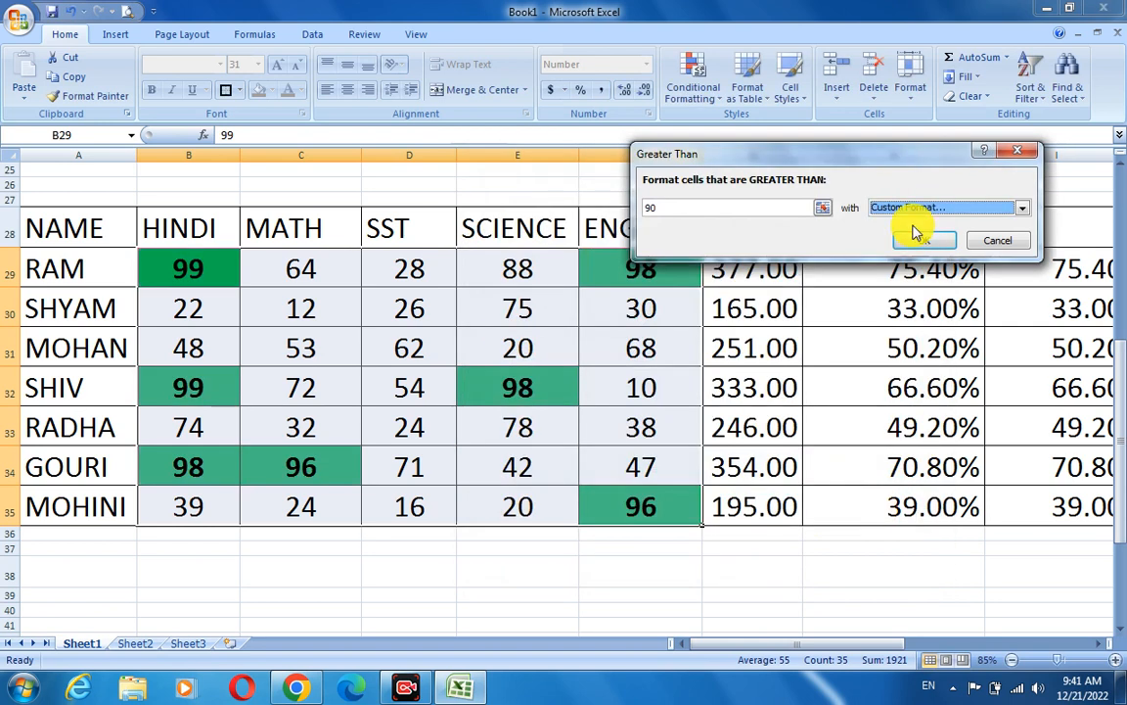
pyautogui.click(901, 239)
pyautogui.click(669, 377)
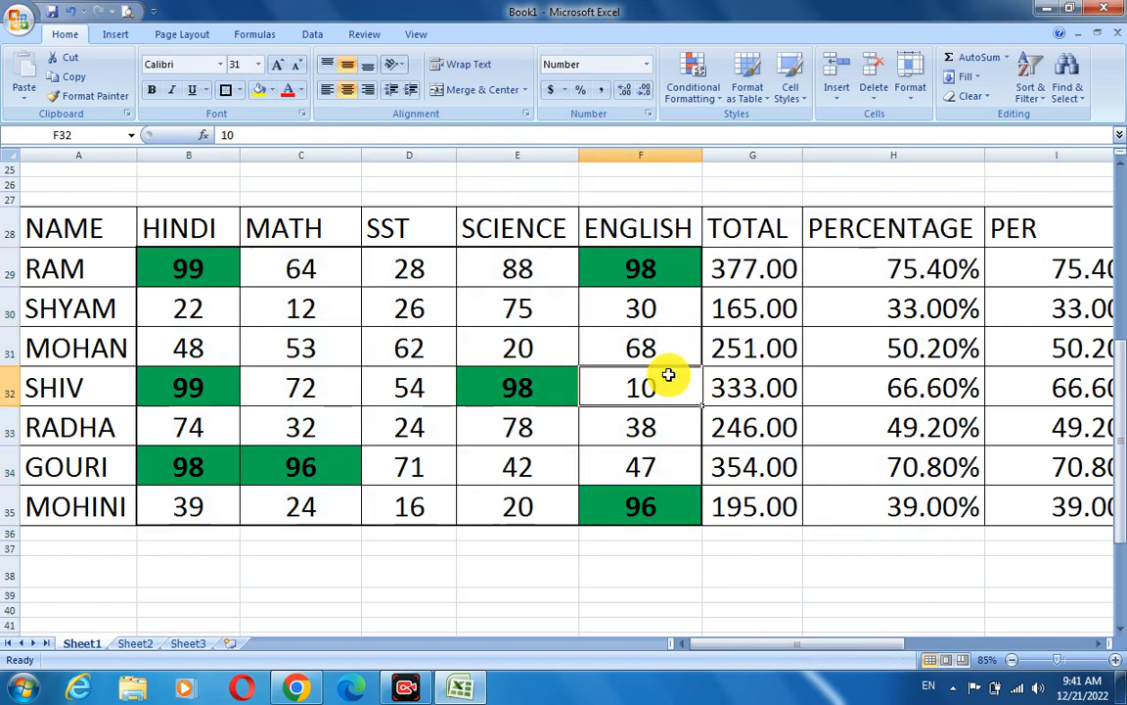
pyautogui.click(688, 559)
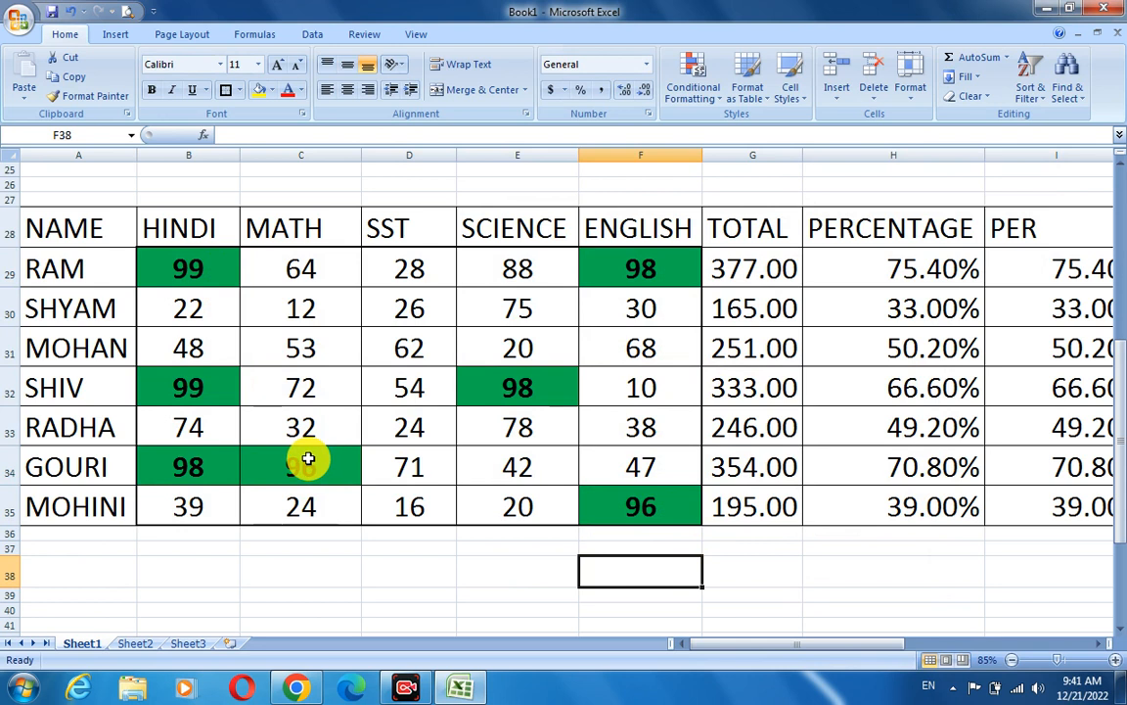
# - Set up a Less Than highlight rule with threshold 33 for the subject marks in B29:F35
pyautogui.moveTo(202, 272); pyautogui.dragTo(598, 504)
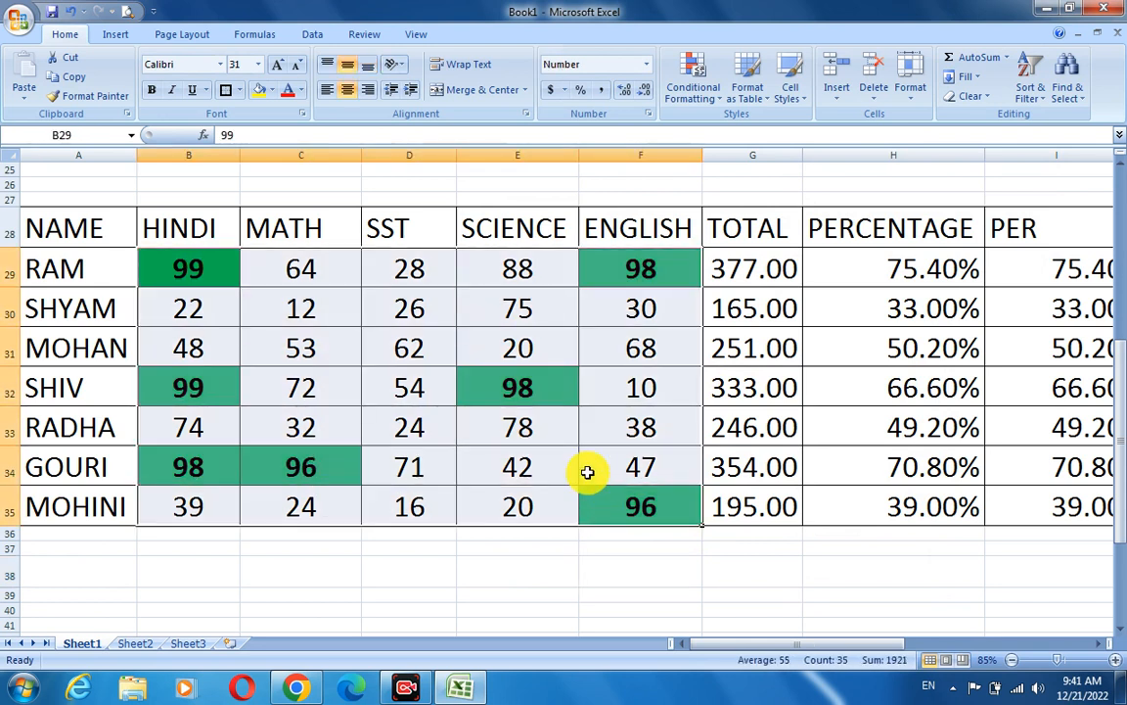
pyautogui.click(719, 105)
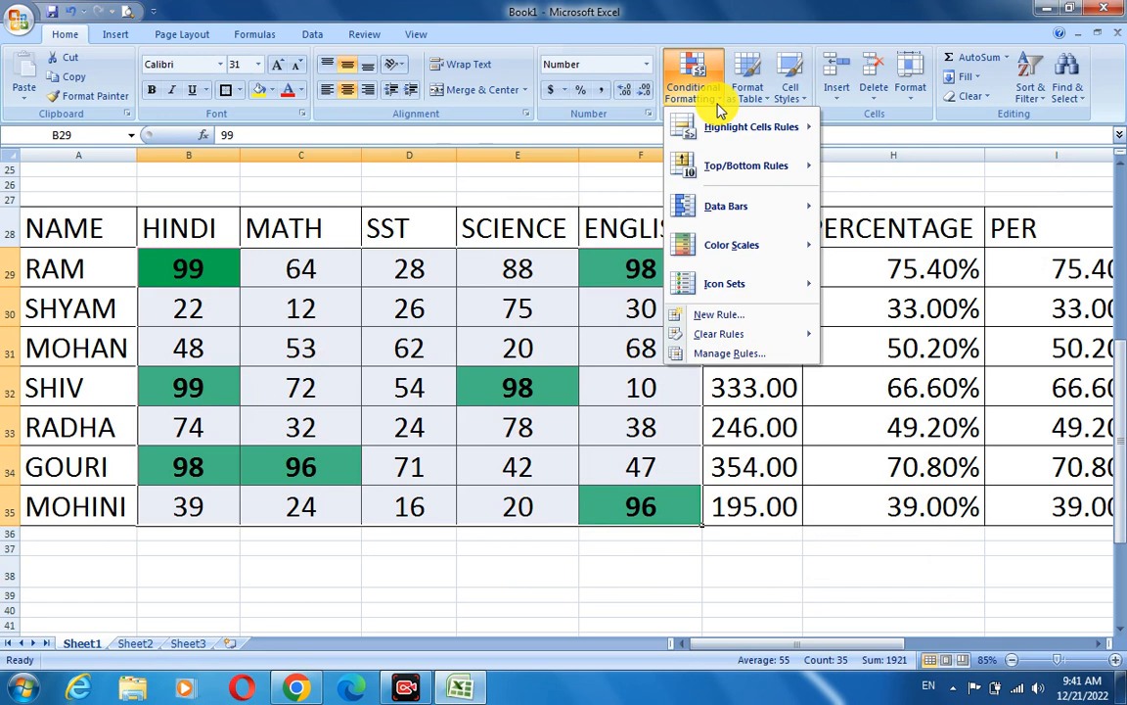
pyautogui.moveTo(740, 132)
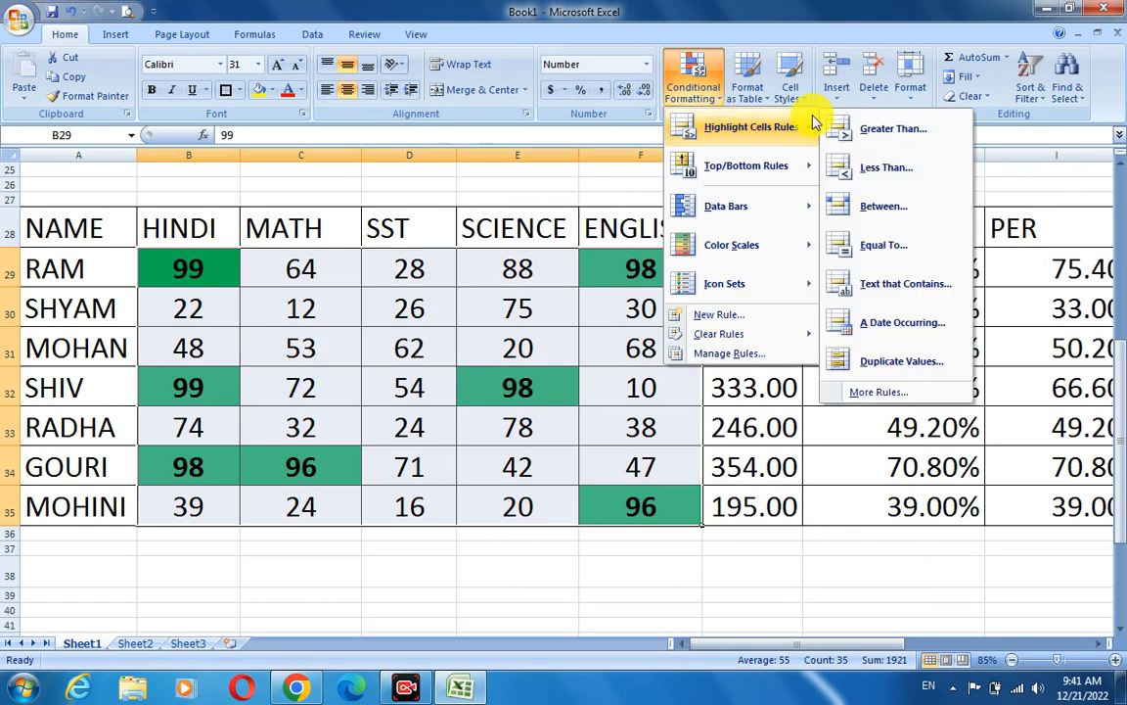
pyautogui.click(911, 168)
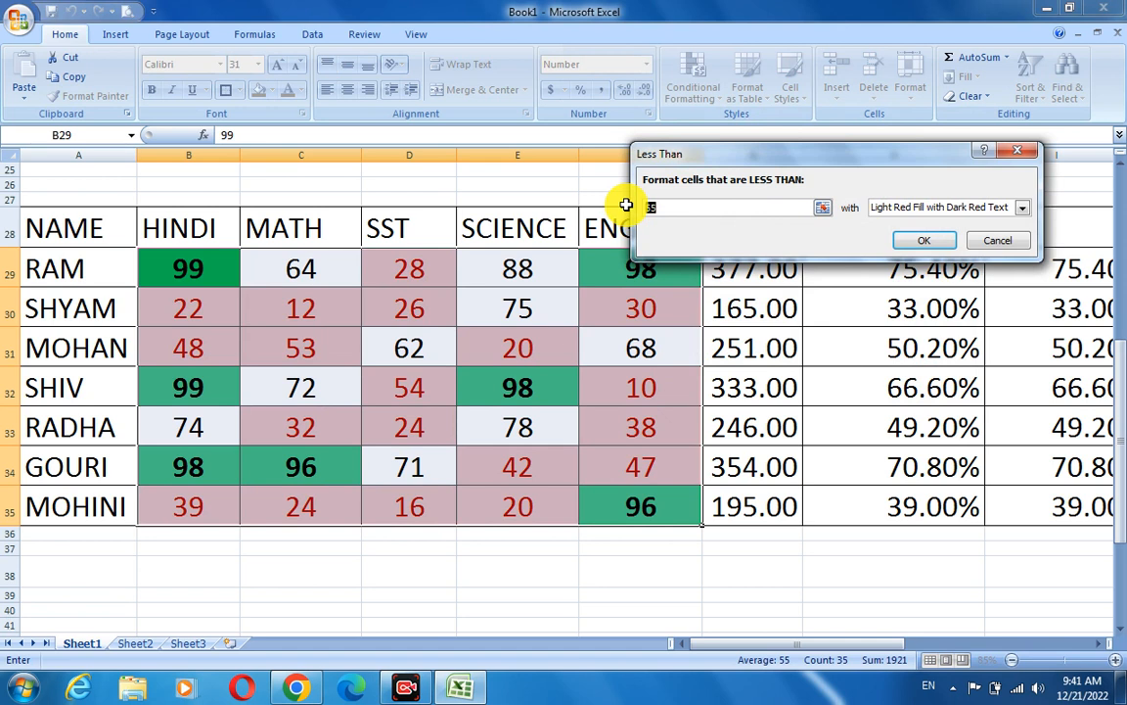
pyautogui.write('33')
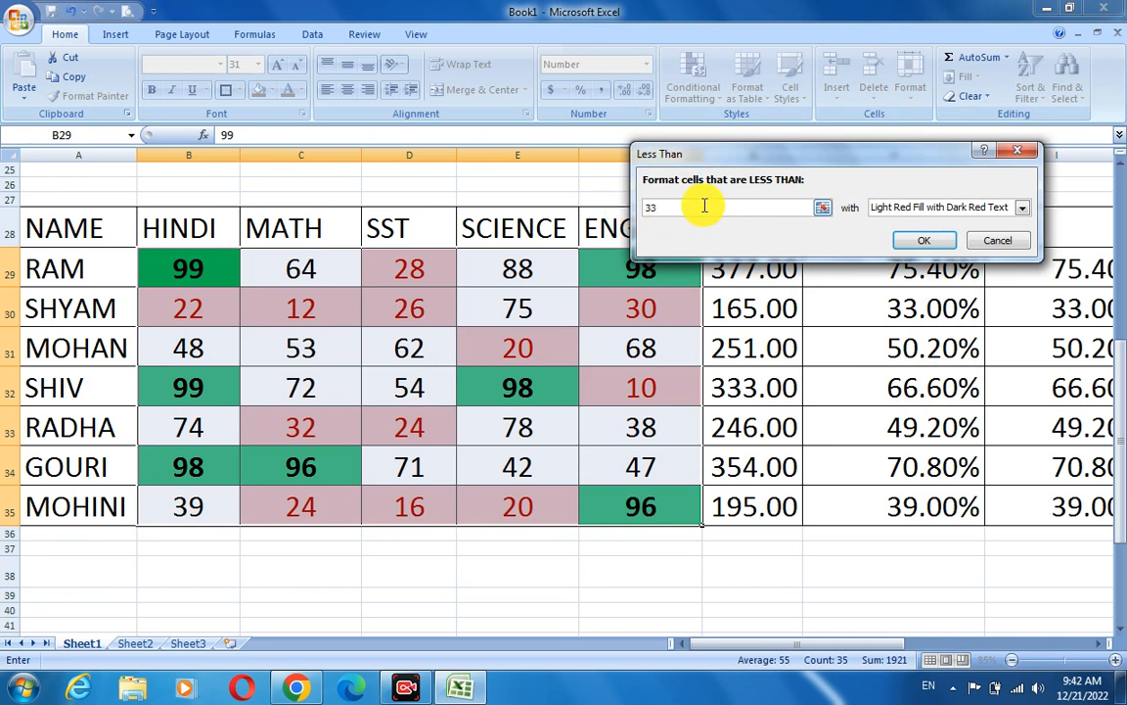
# - Give the less-than-33 rule a custom format with a solid red fill, and apply it
pyautogui.click(1022, 208)
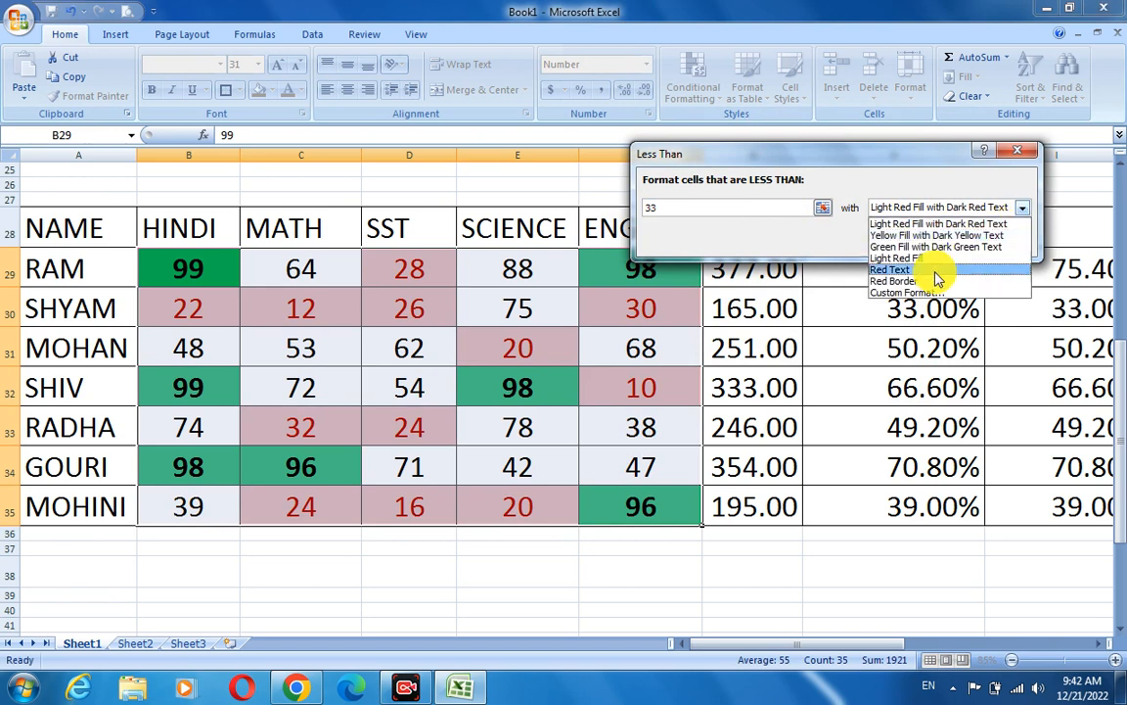
pyautogui.click(912, 299)
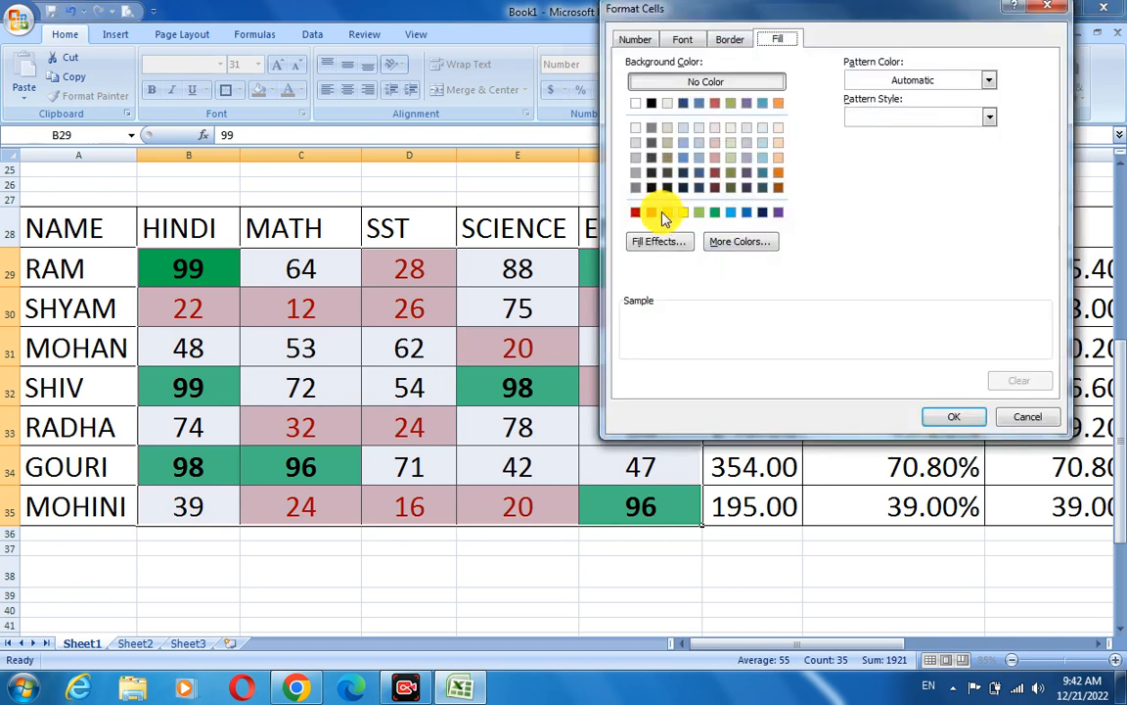
pyautogui.click(652, 213)
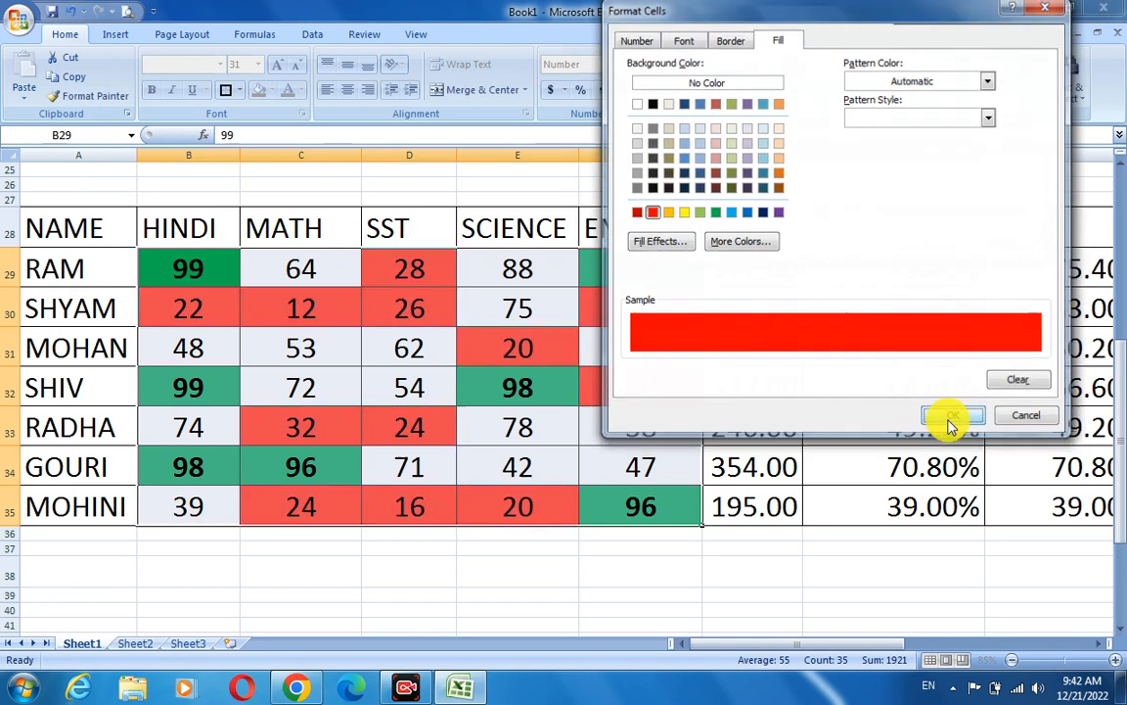
pyautogui.click(945, 420)
pyautogui.click(926, 245)
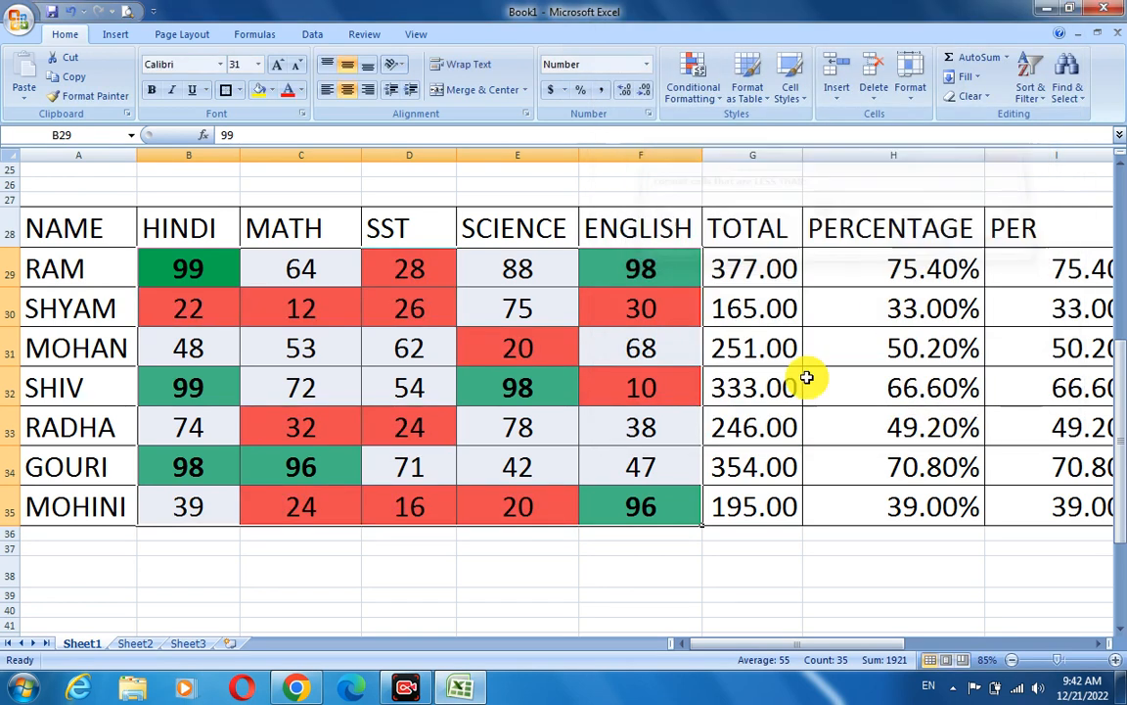
pyautogui.click(729, 546)
# - Examine the red-filled and green-filled marks in the table against the below-33 and above-90 rules
pyautogui.click(264, 307)
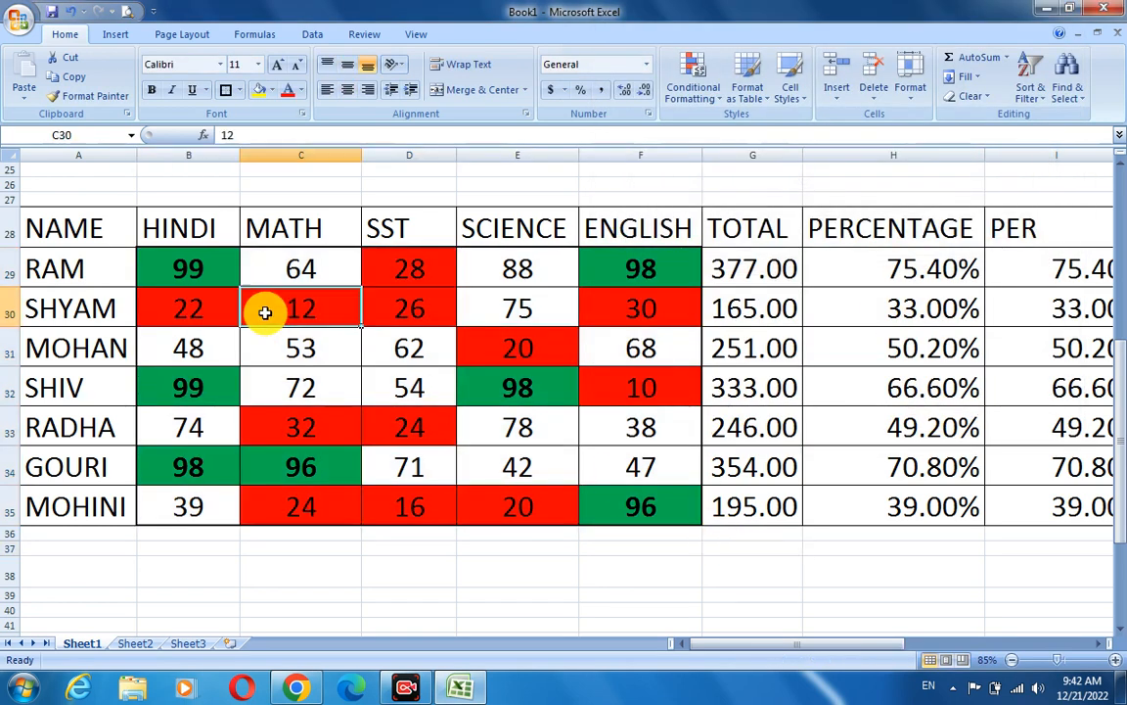
pyautogui.click(196, 307)
pyautogui.click(397, 305)
pyautogui.click(415, 278)
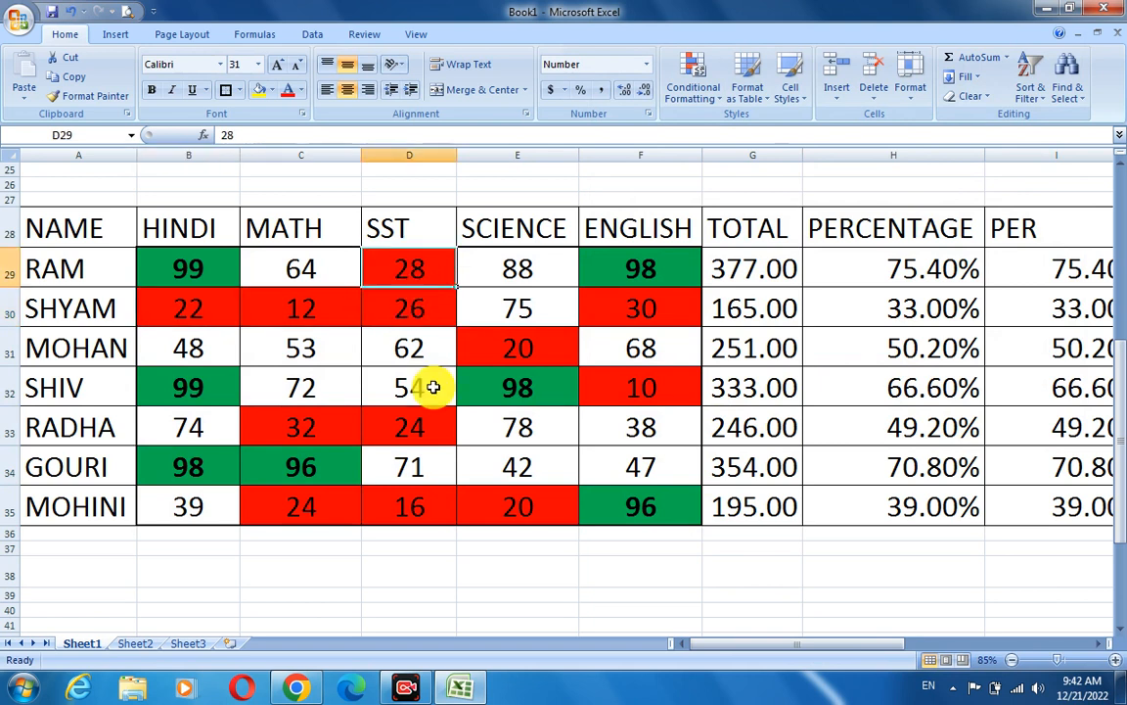
pyautogui.click(493, 347)
pyautogui.click(607, 324)
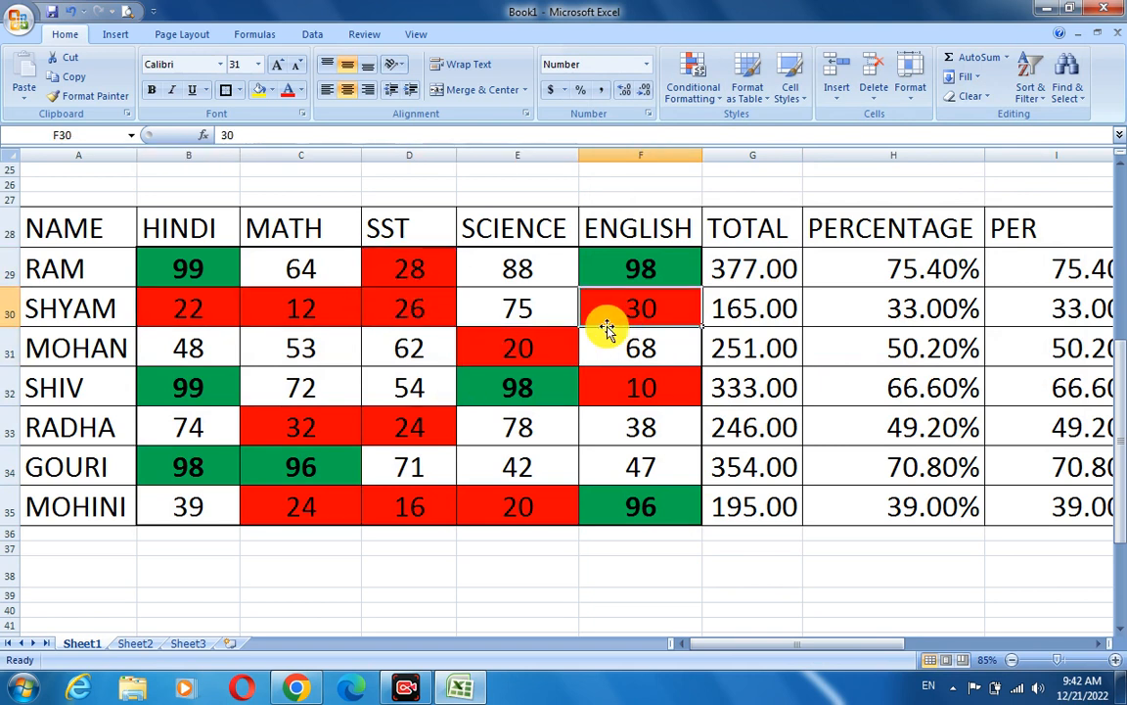
pyautogui.click(191, 265)
pyautogui.click(636, 281)
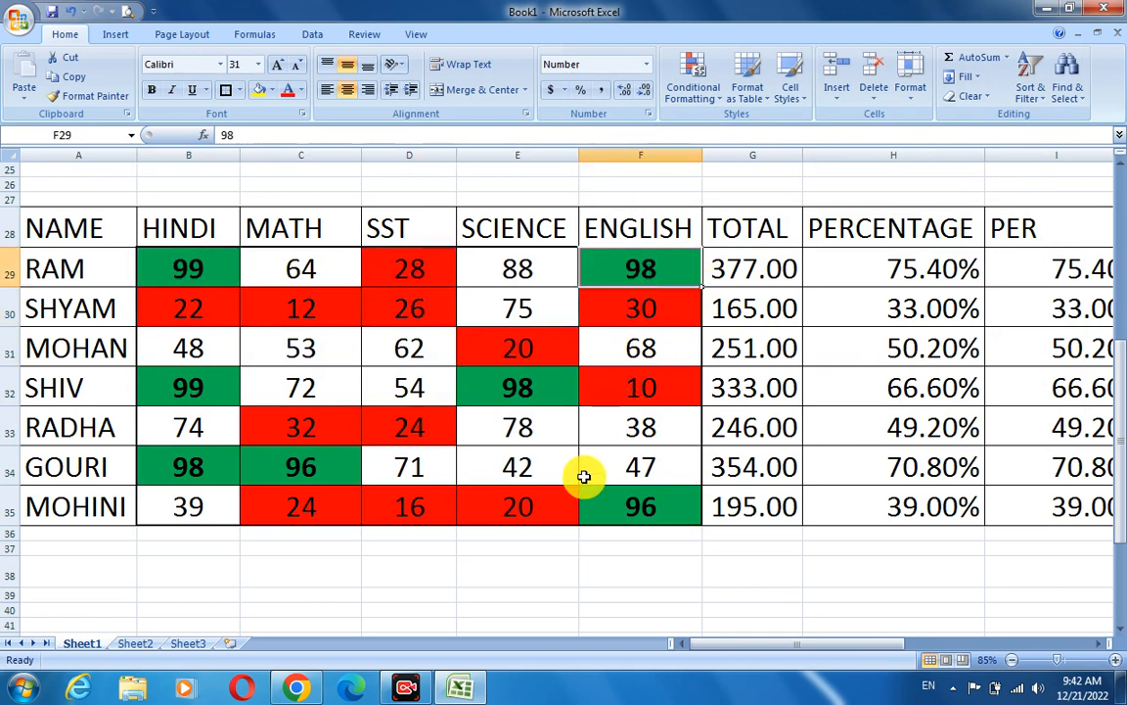
# - Set up a Between highlight rule from 32 to 60 for the subject marks in B29:F35
pyautogui.moveTo(189, 259); pyautogui.dragTo(600, 487)
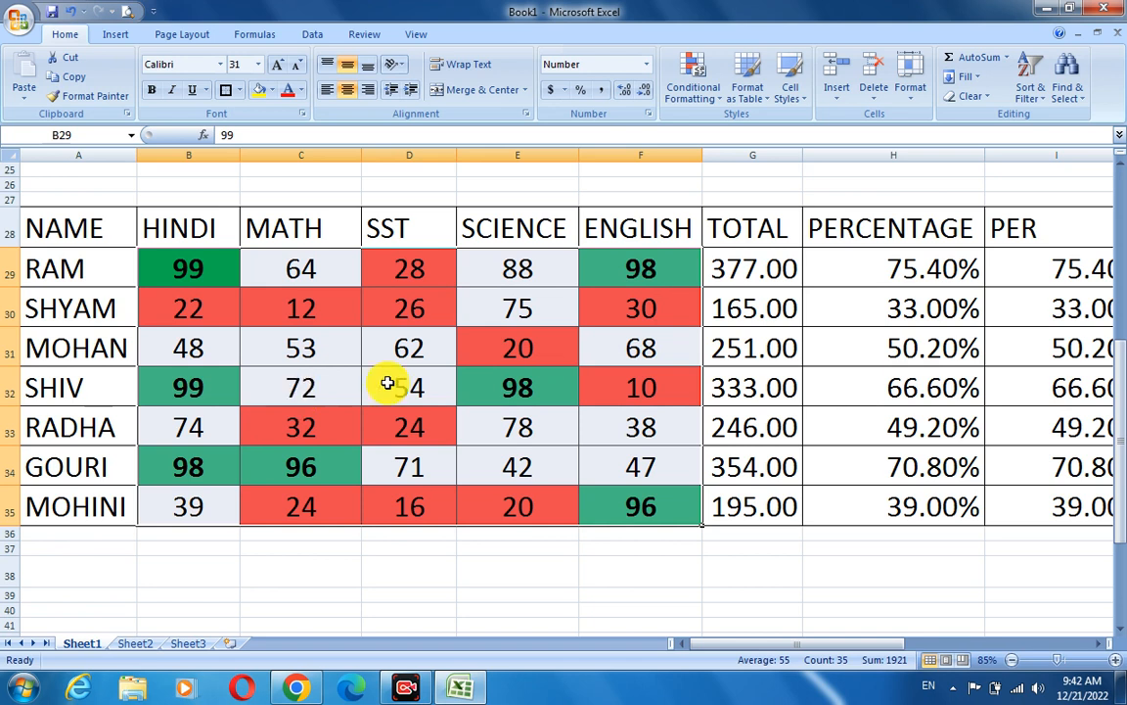
pyautogui.click(713, 101)
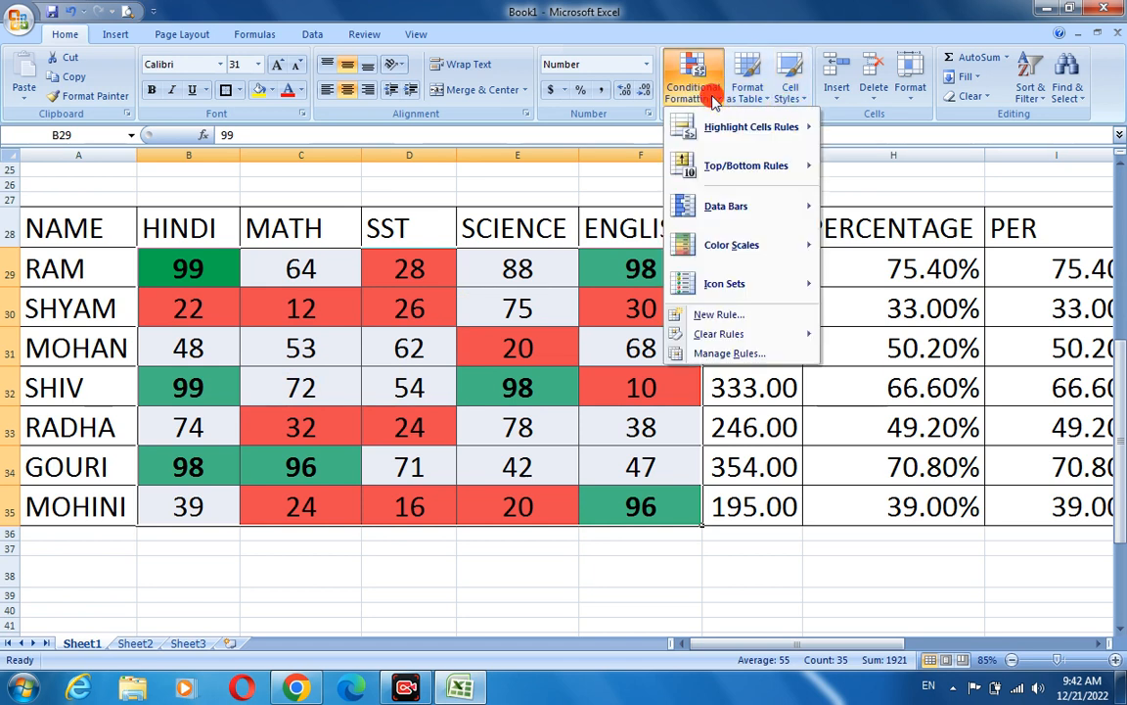
pyautogui.moveTo(737, 125)
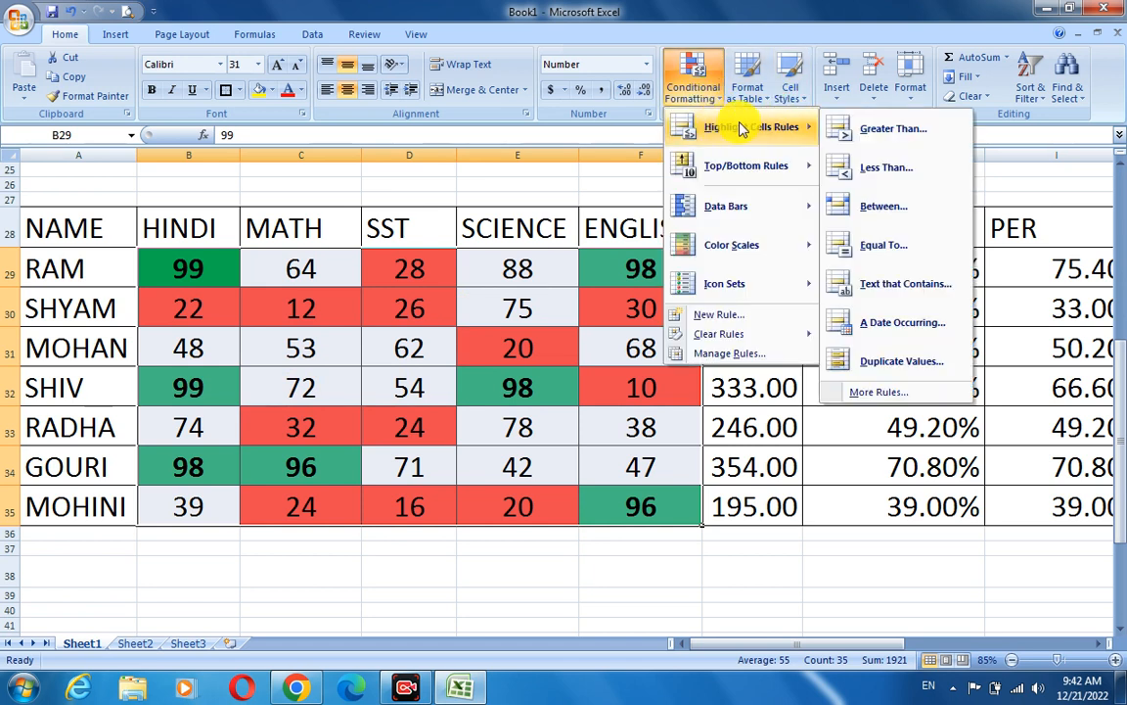
pyautogui.click(886, 206)
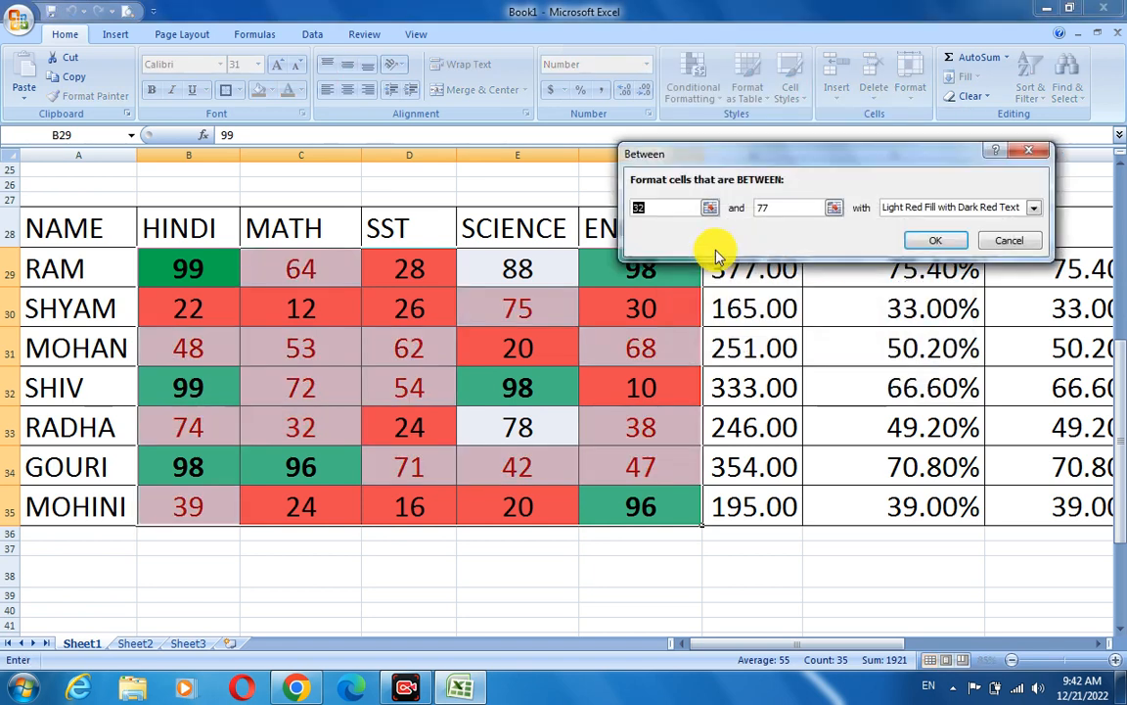
pyautogui.click(660, 207)
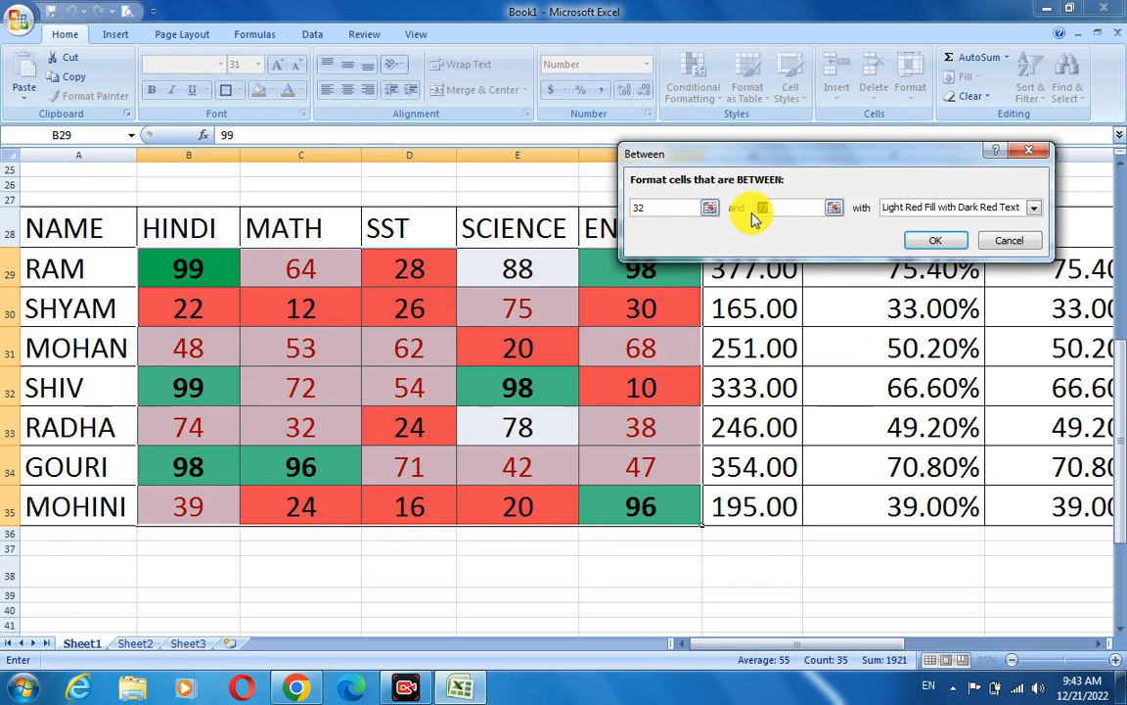
pyautogui.write('60')
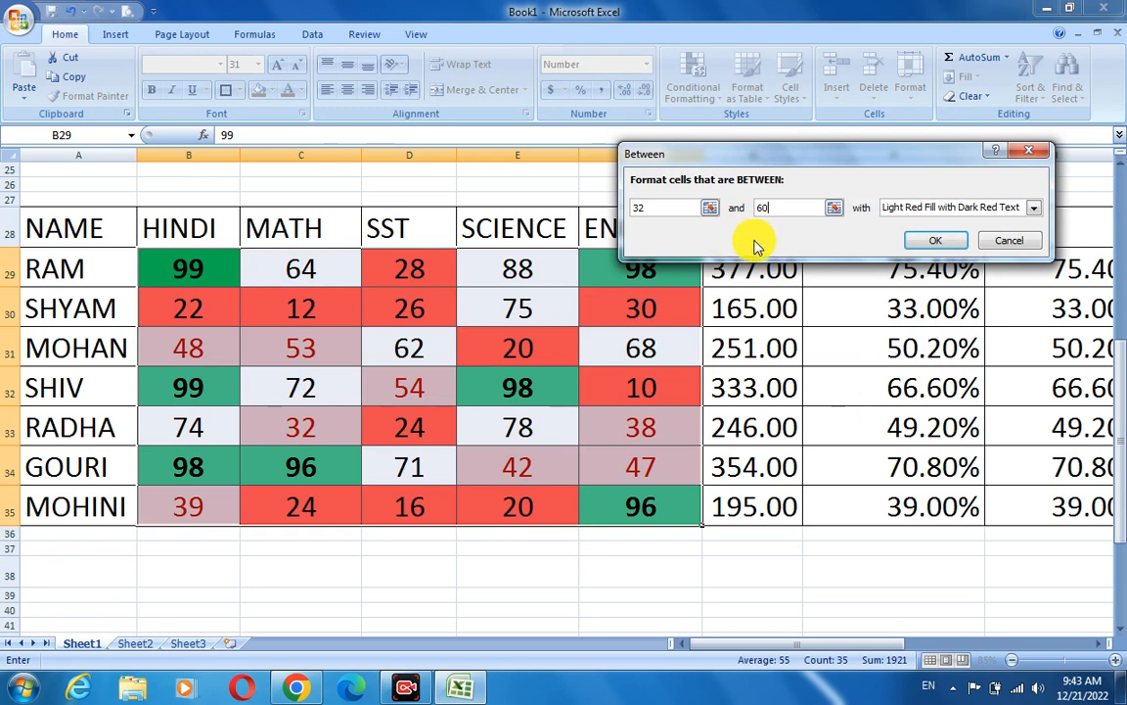
# - Give the 32-to-60 rule a custom format with a solid yellow fill, and apply it
pyautogui.click(1033, 207)
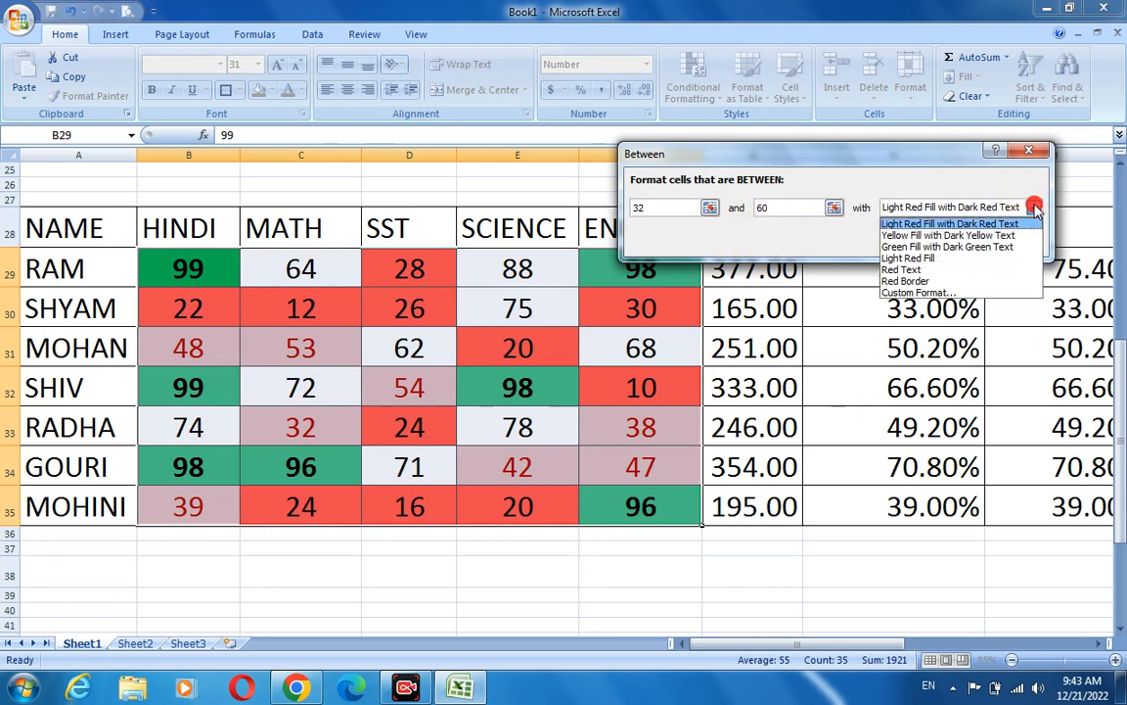
pyautogui.click(934, 292)
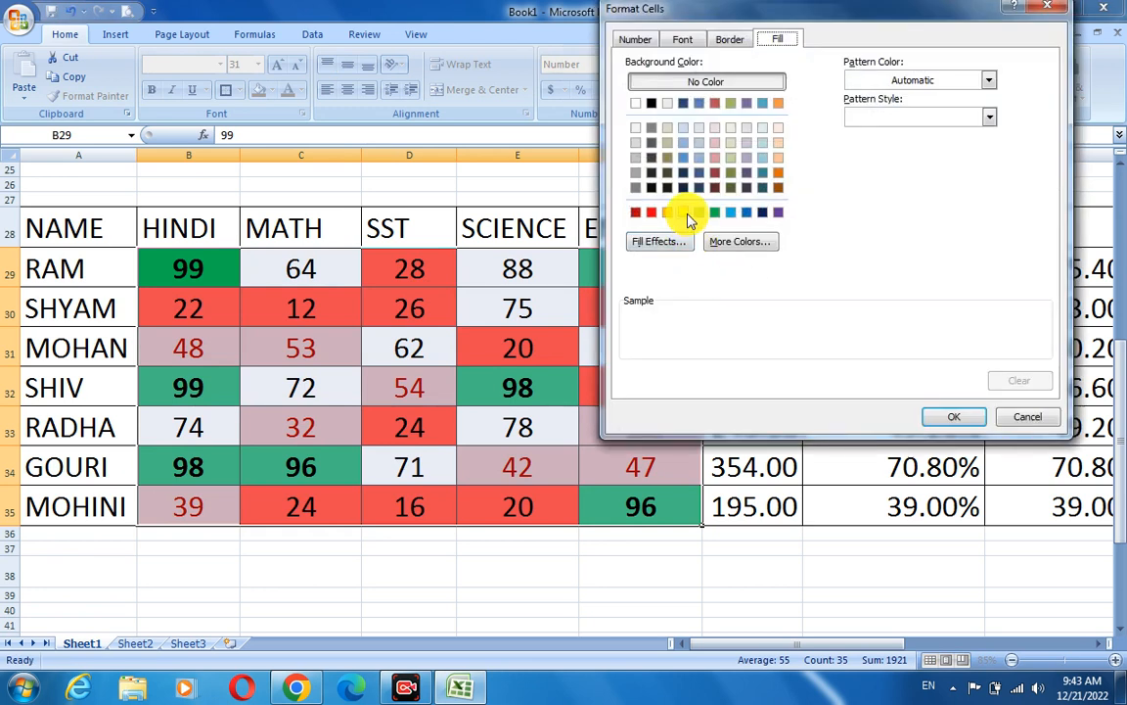
pyautogui.click(685, 212)
pyautogui.click(951, 416)
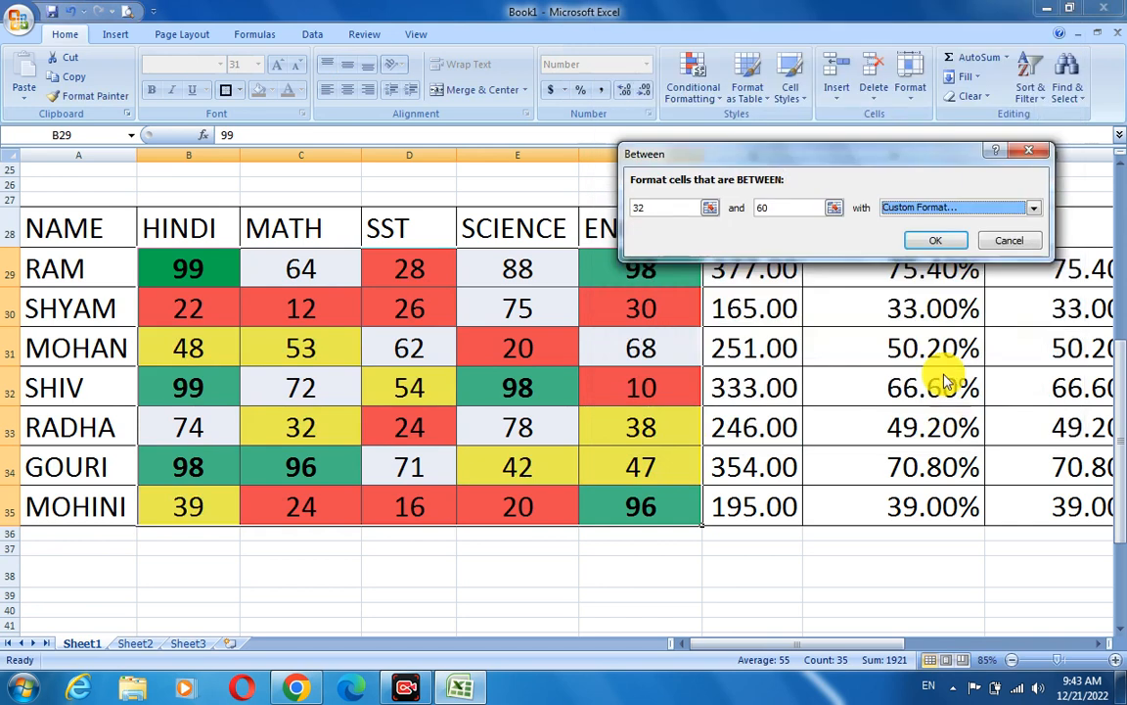
pyautogui.click(927, 243)
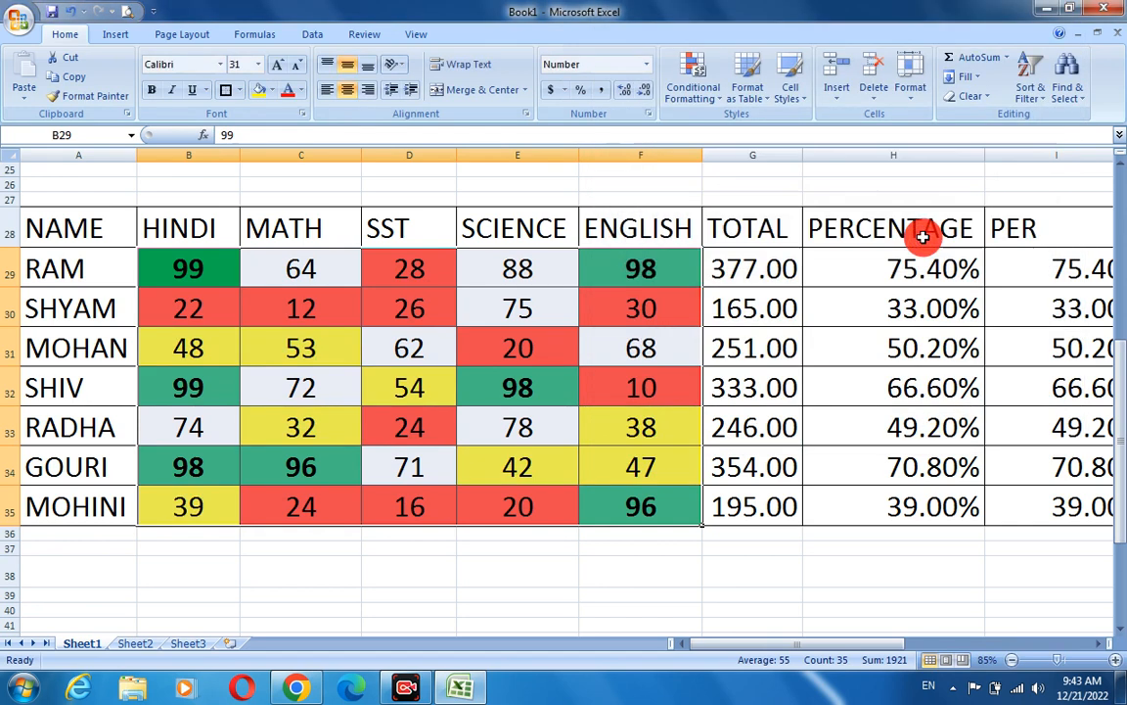
pyautogui.click(696, 568)
# - Check the yellow marks against the 32-to-60 range and look over the marks without any fill
pyautogui.click(304, 360)
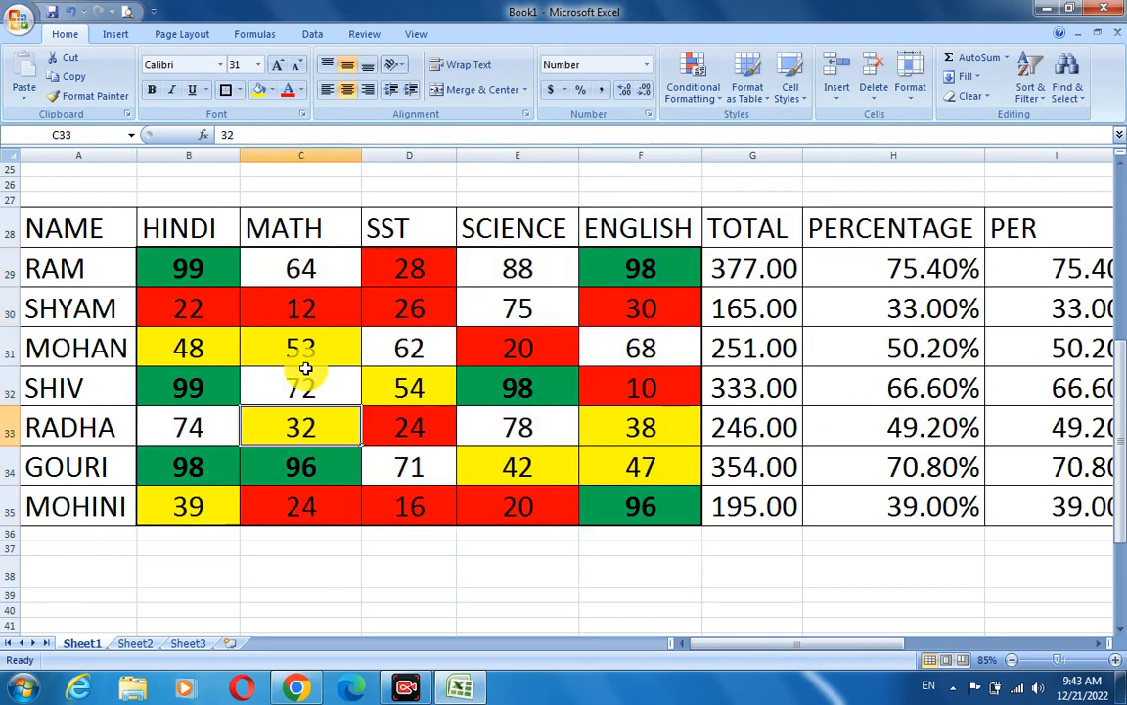
pyautogui.click(194, 353)
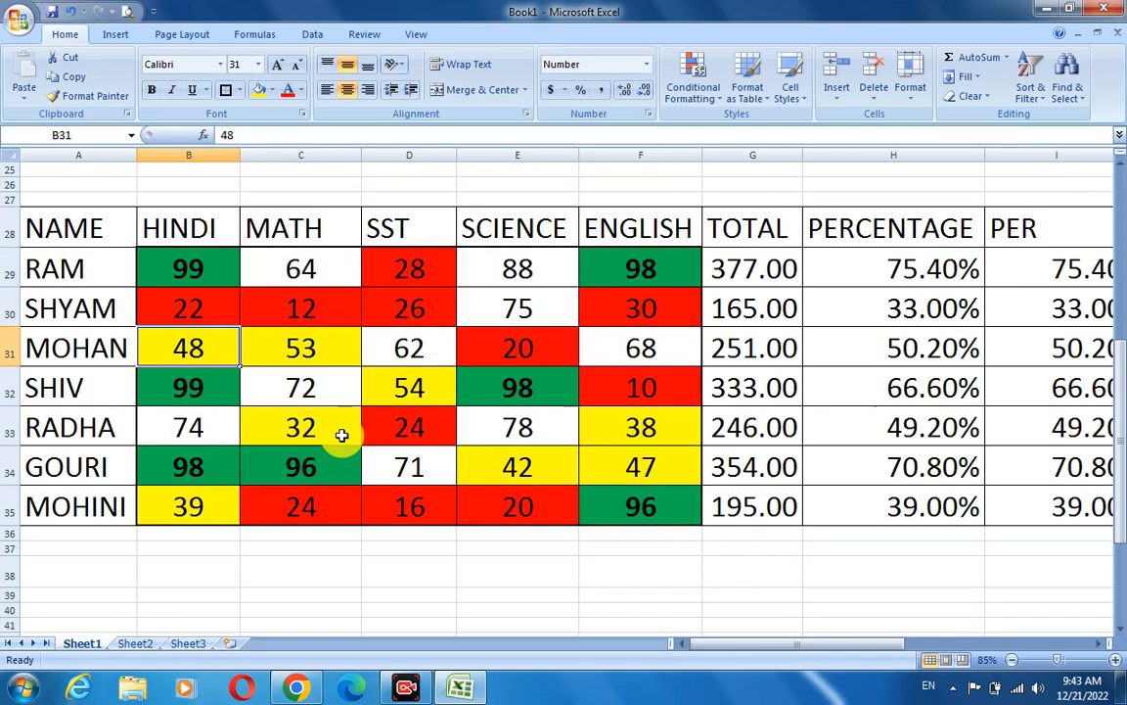
pyautogui.click(314, 390)
pyautogui.click(432, 383)
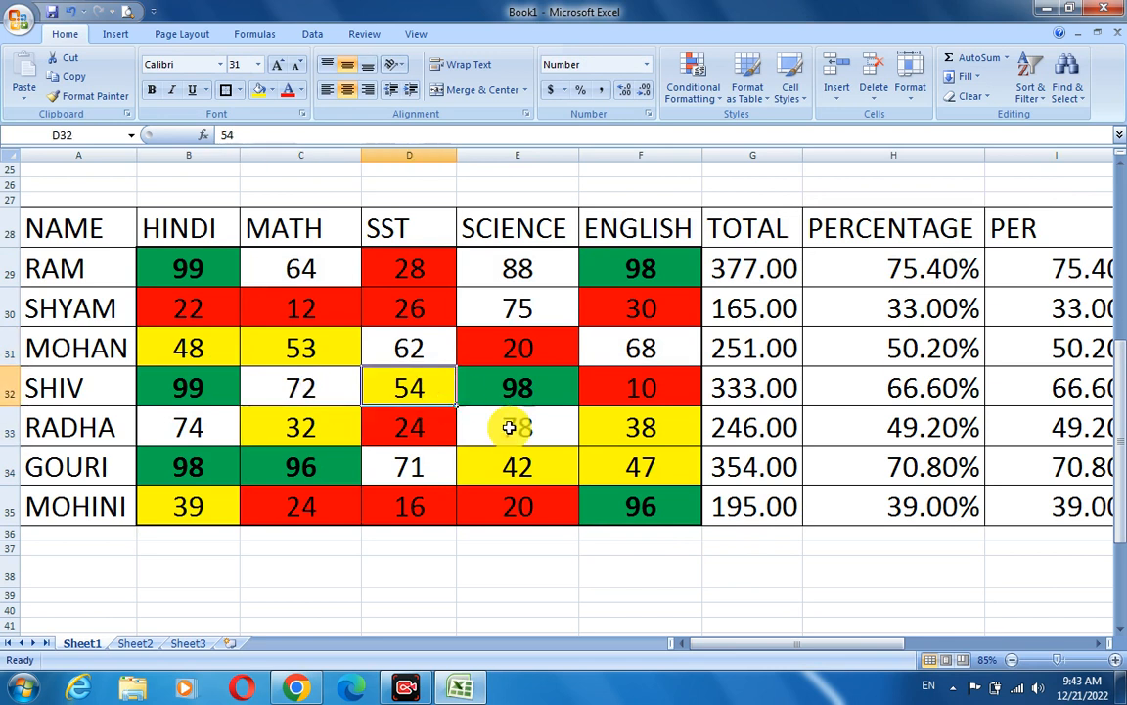
pyautogui.click(615, 465)
pyautogui.click(425, 357)
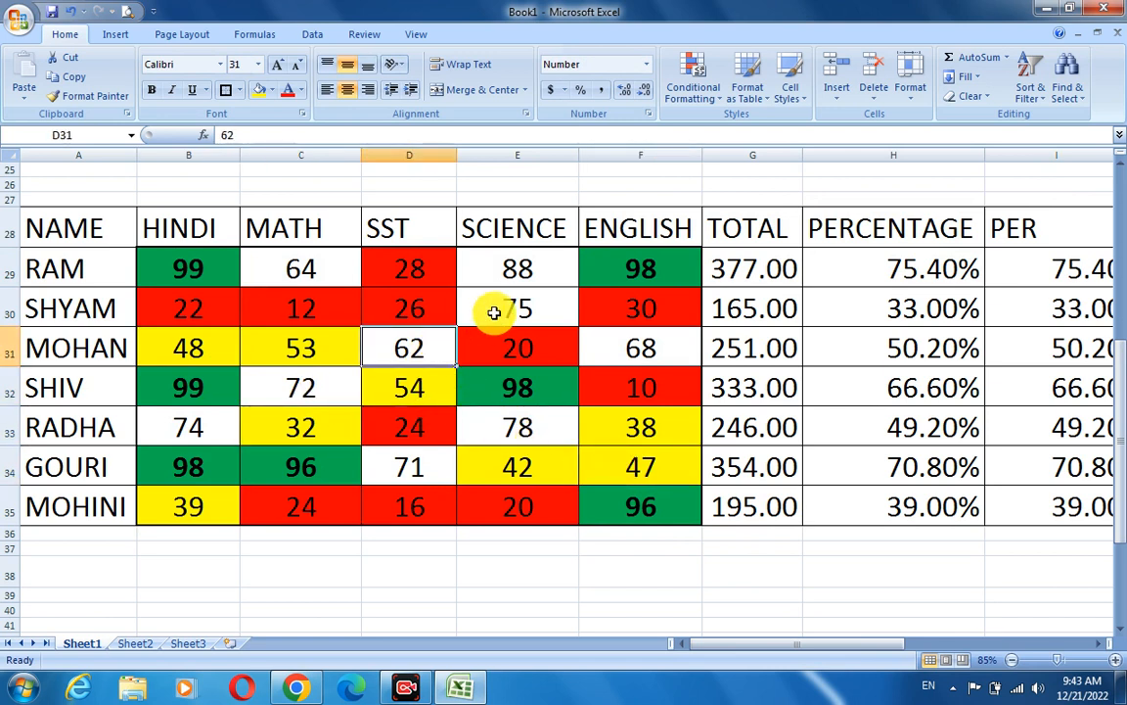
pyautogui.click(494, 309)
pyautogui.click(496, 281)
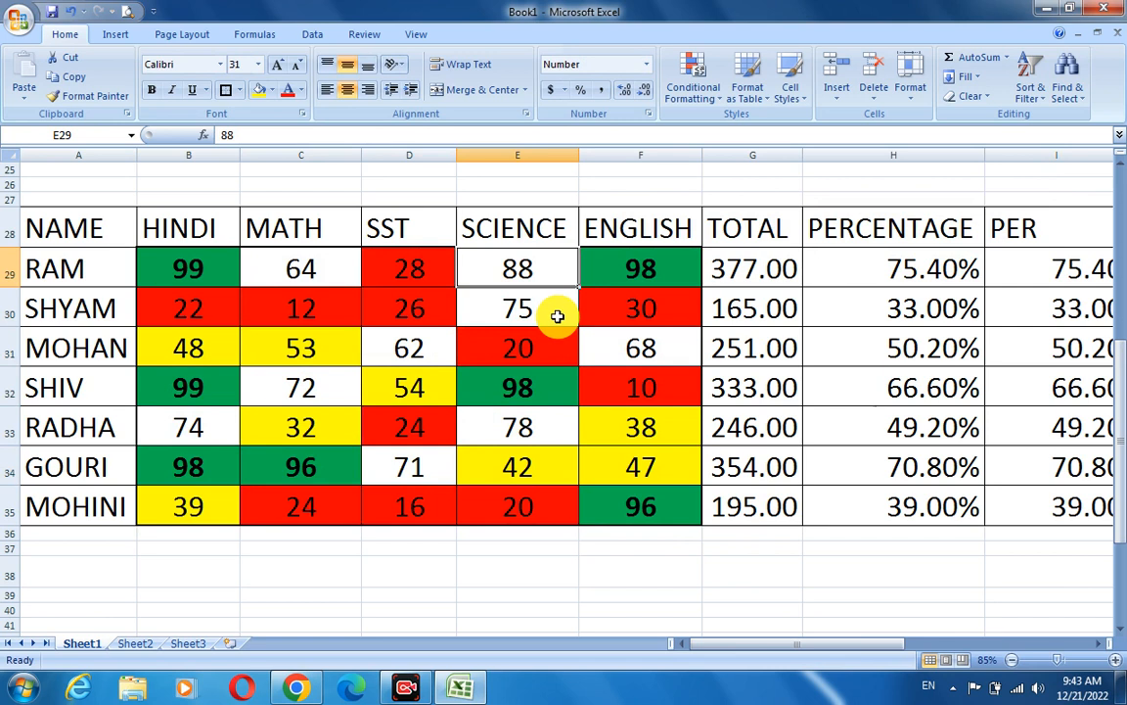
pyautogui.click(303, 266)
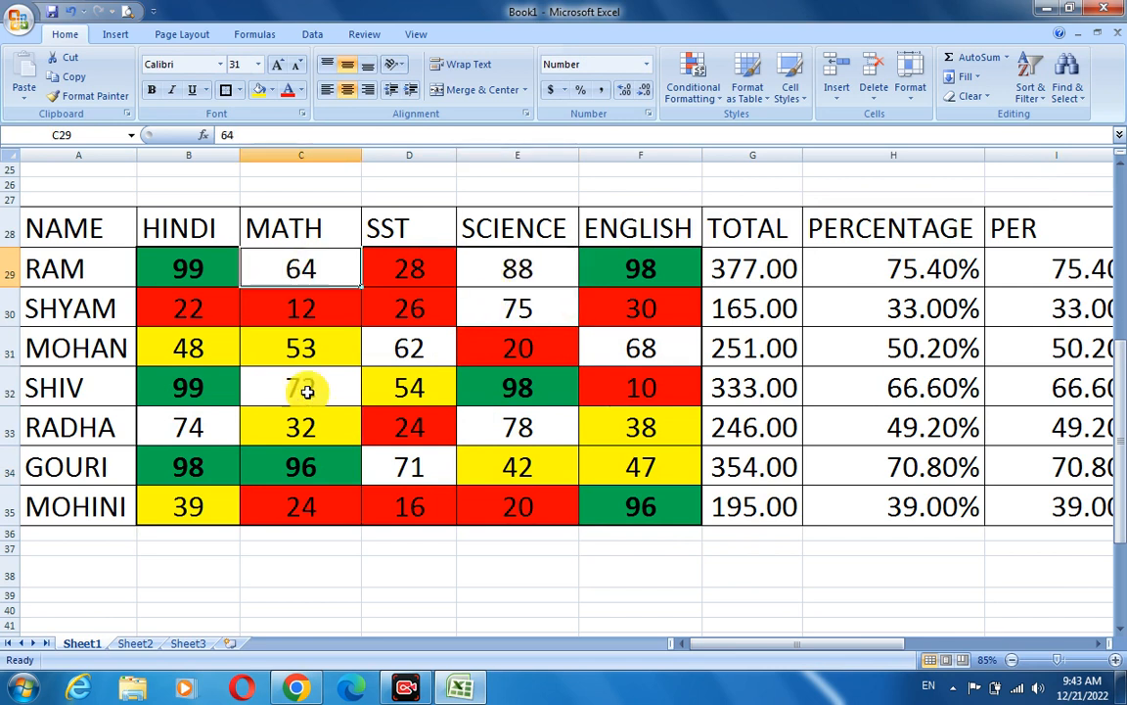
pyautogui.click(302, 392)
pyautogui.click(404, 351)
pyautogui.click(408, 465)
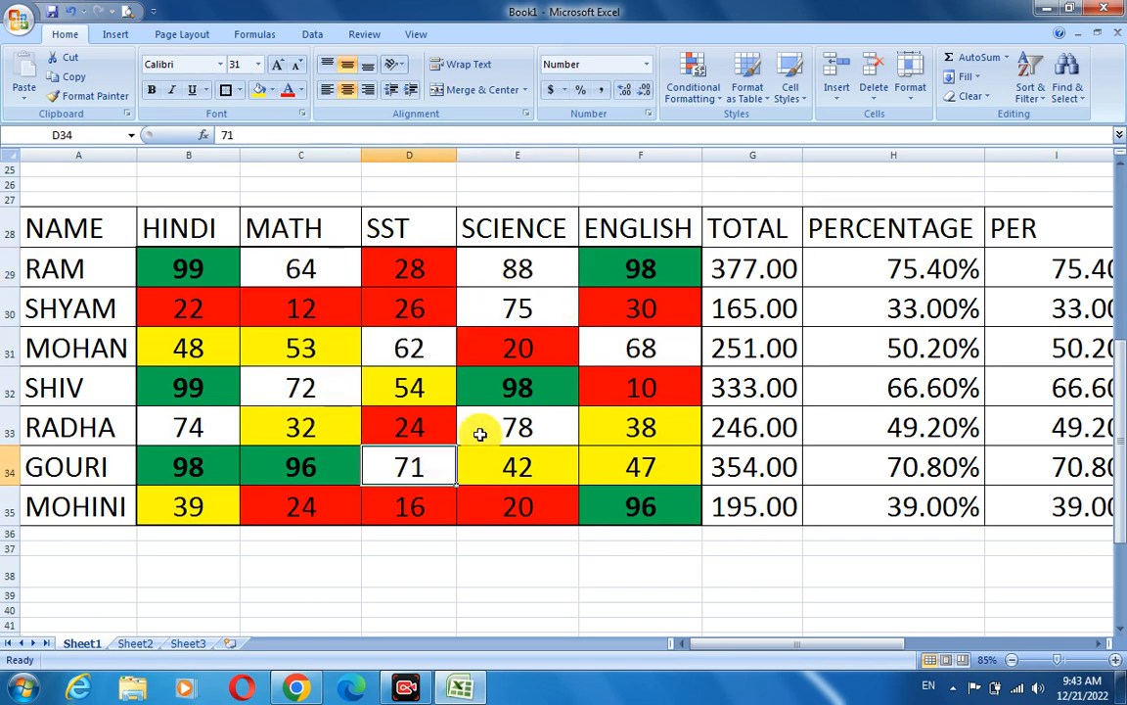
pyautogui.click(479, 433)
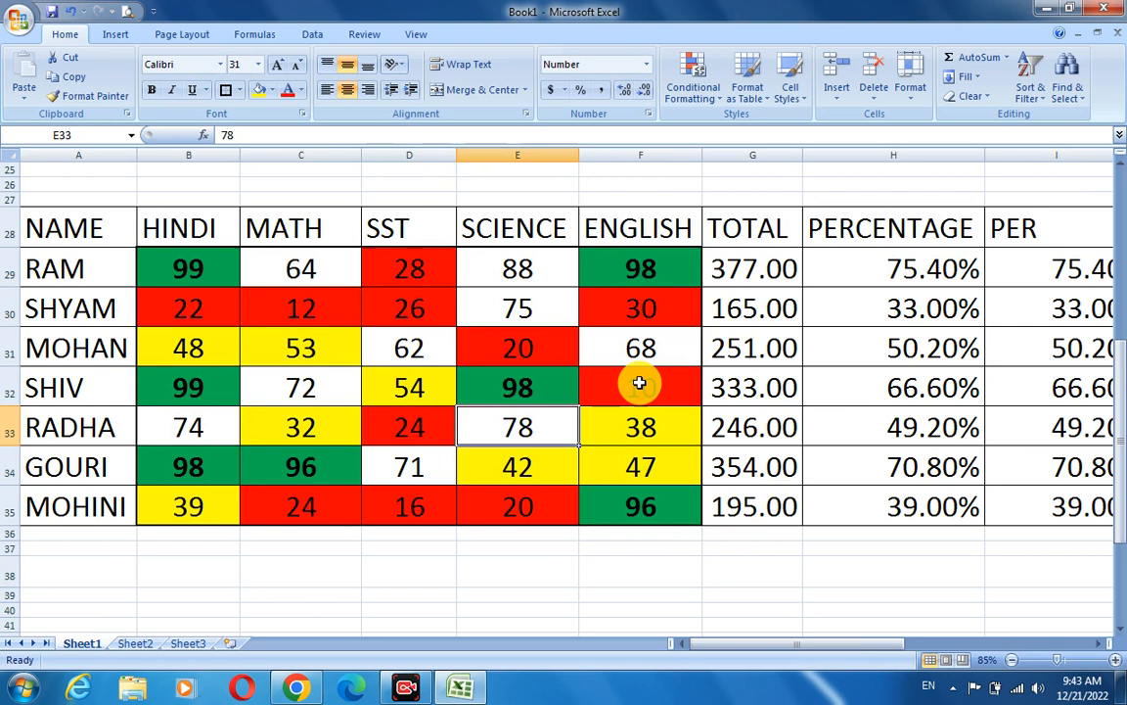
pyautogui.click(518, 296)
pyautogui.click(508, 270)
# - Set up a Between highlight rule from 60 to 90 for the subject marks in B29:F35
pyautogui.moveTo(198, 276); pyautogui.dragTo(594, 466)
pyautogui.click(712, 102)
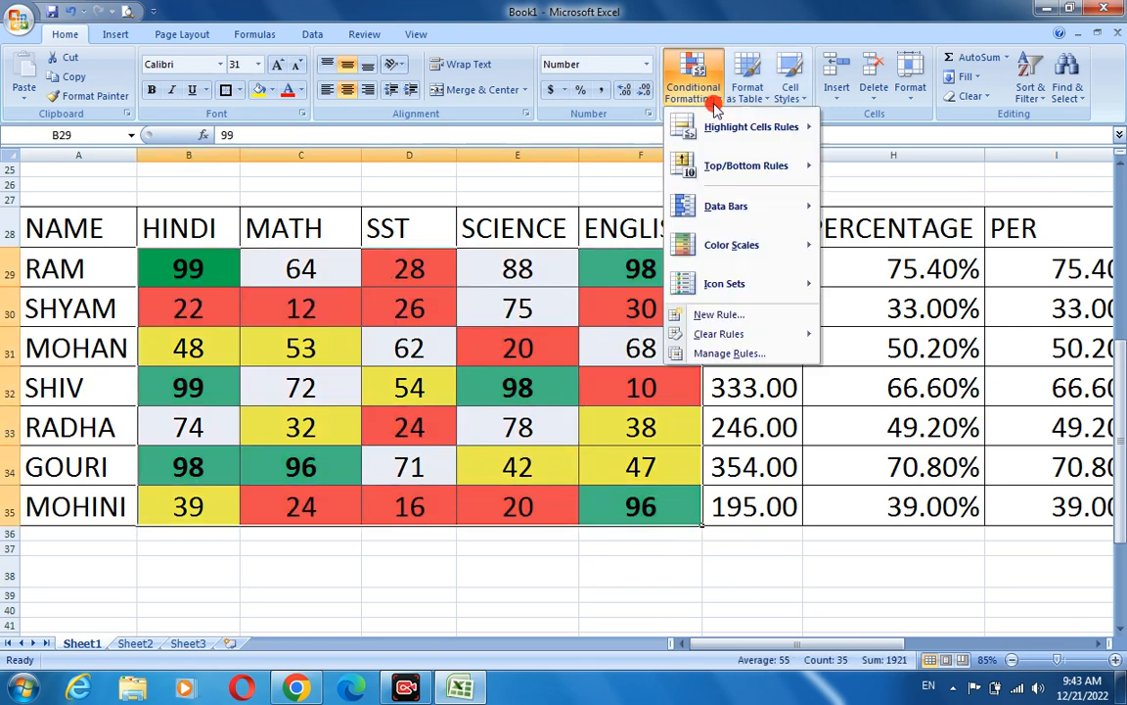
pyautogui.moveTo(725, 127)
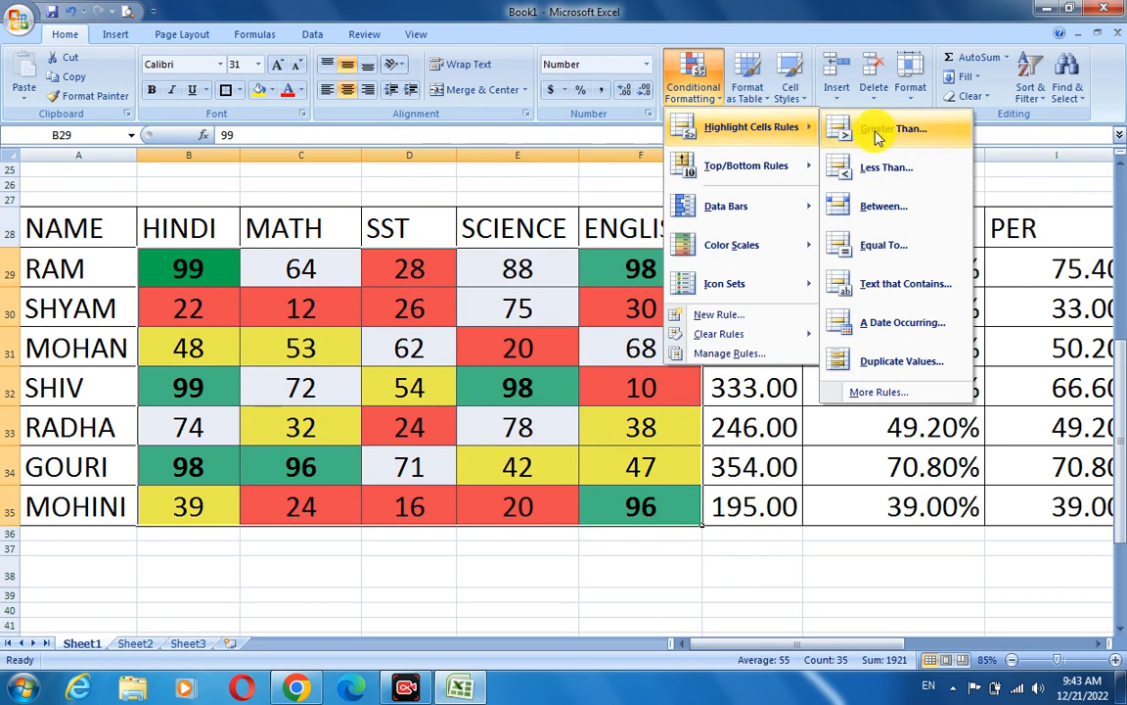
pyautogui.click(910, 207)
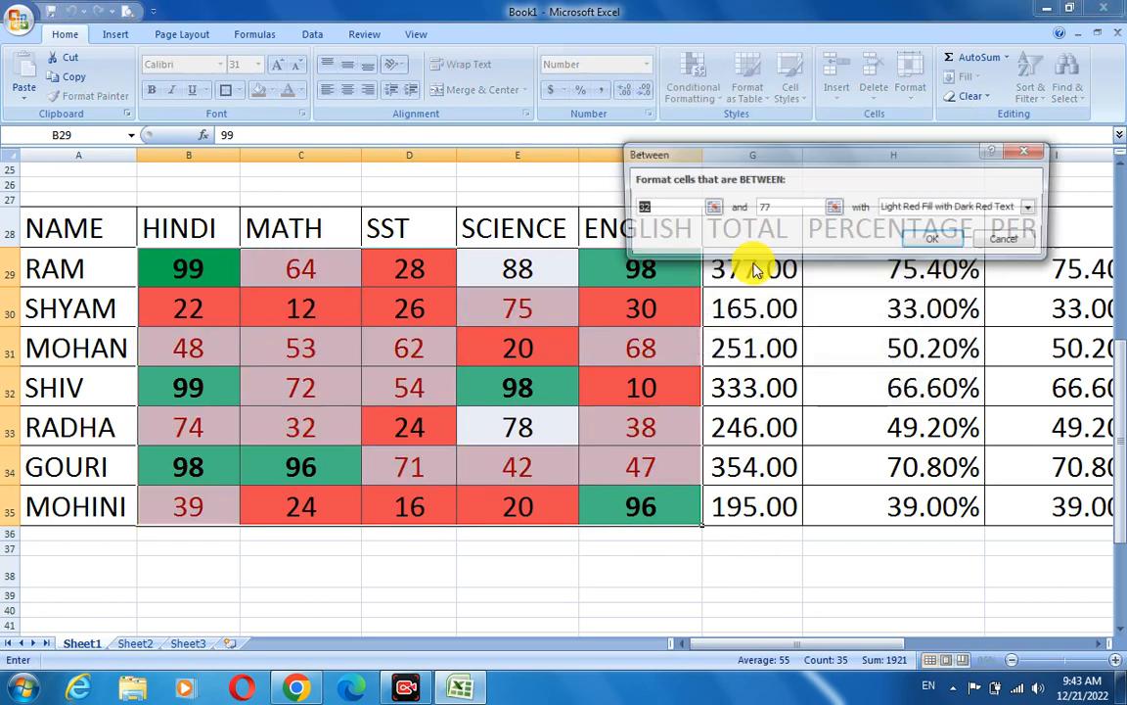
pyautogui.write('60')
pyautogui.click(759, 210)
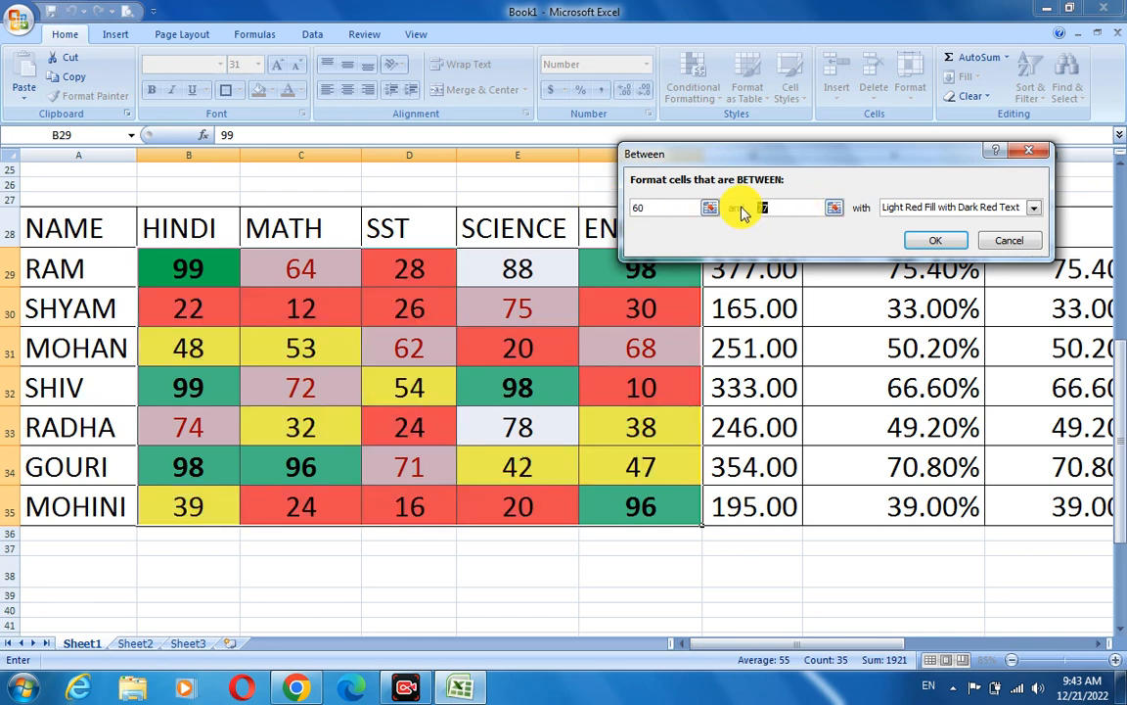
pyautogui.write('90')
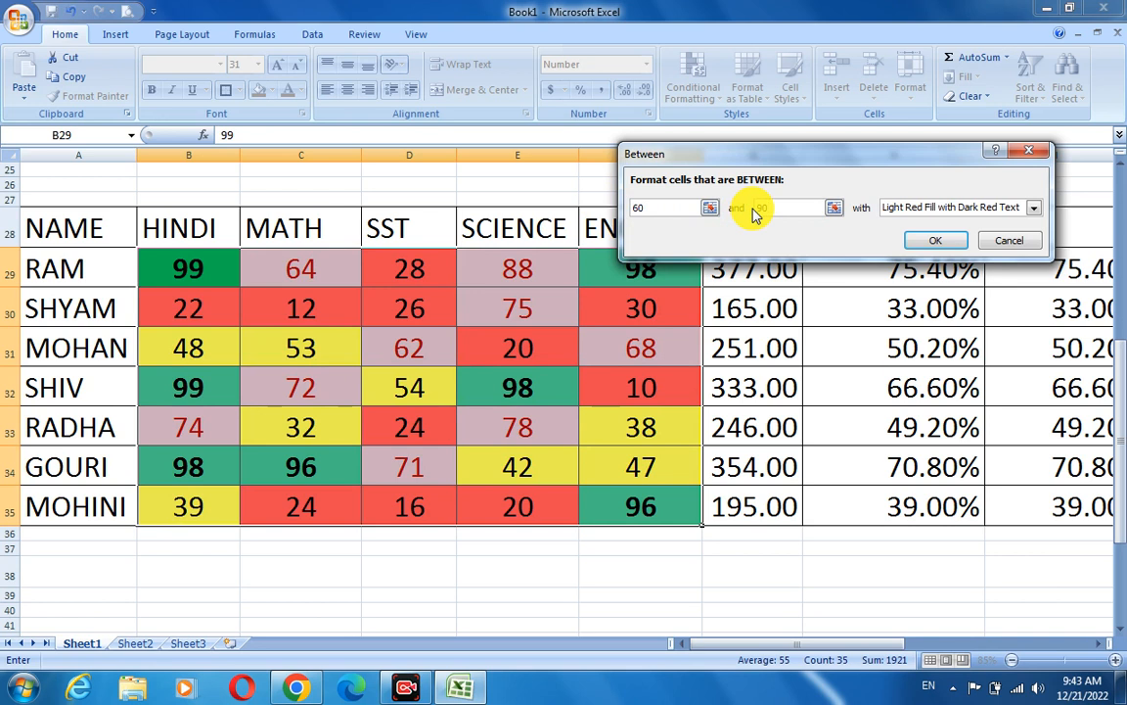
# - Give the 60-to-90 rule a custom format with a solid orange fill, and apply it
pyautogui.click(1034, 207)
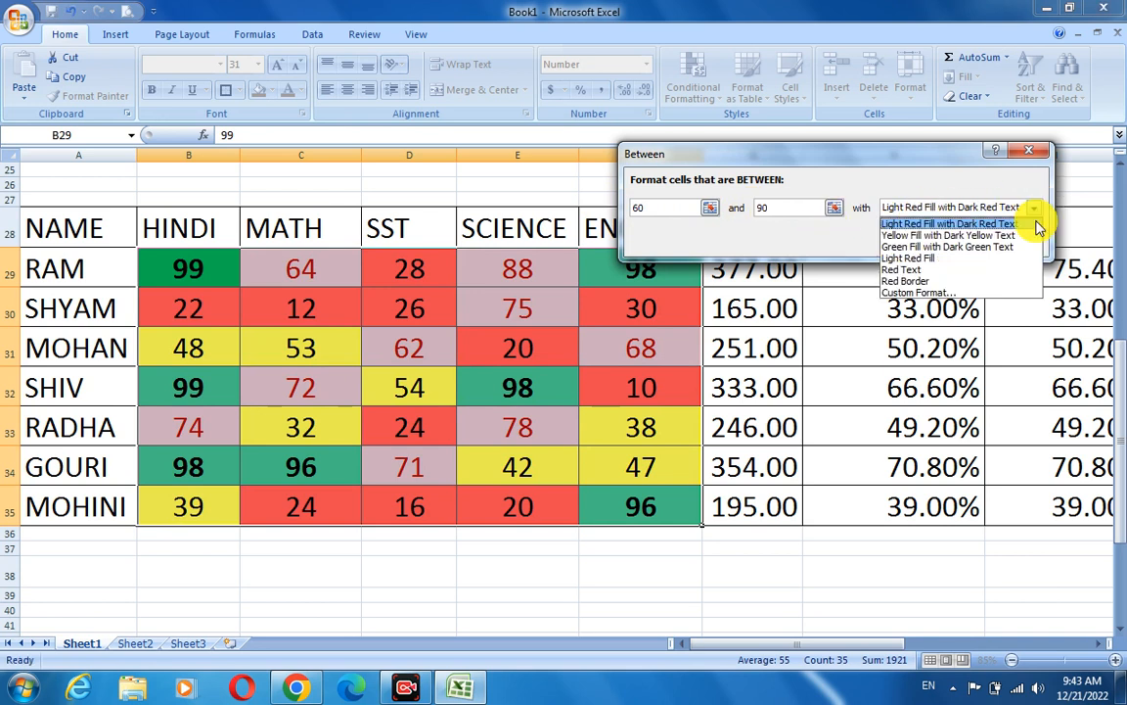
pyautogui.click(929, 293)
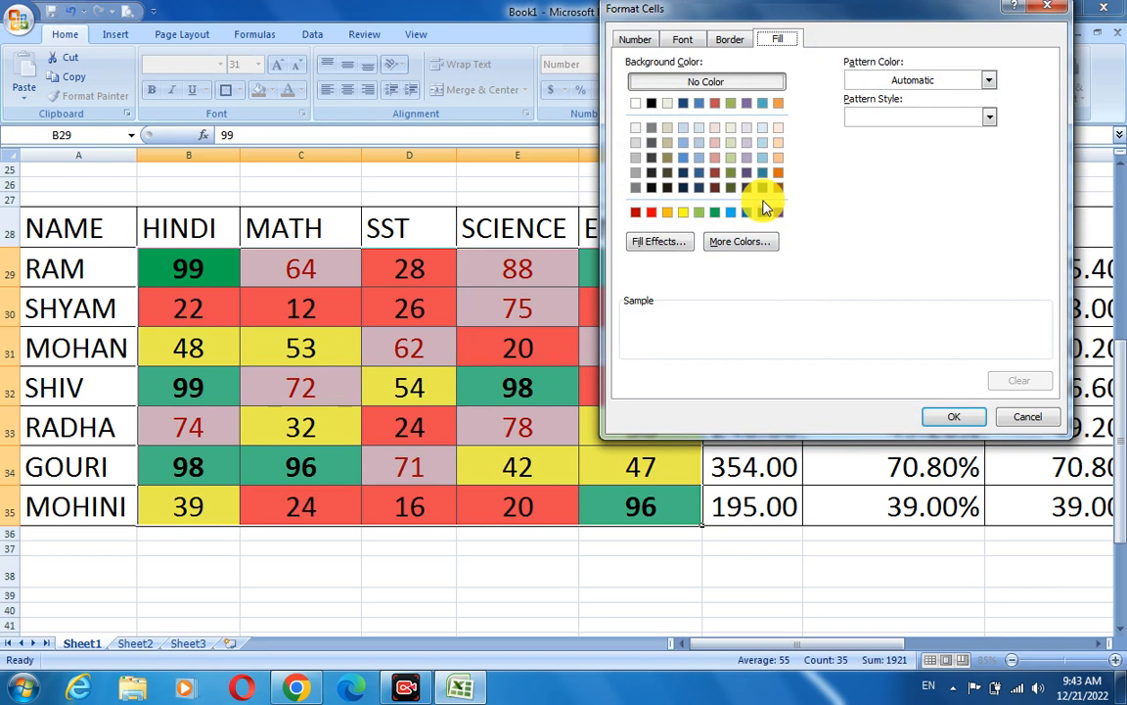
pyautogui.click(780, 173)
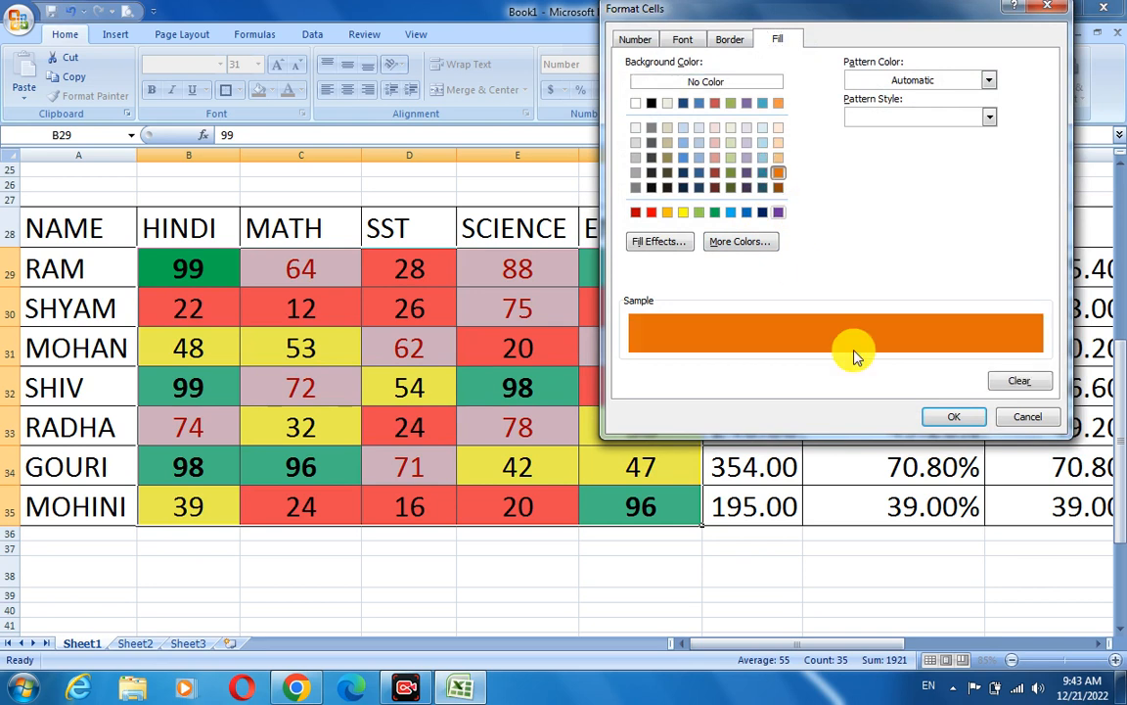
pyautogui.click(935, 415)
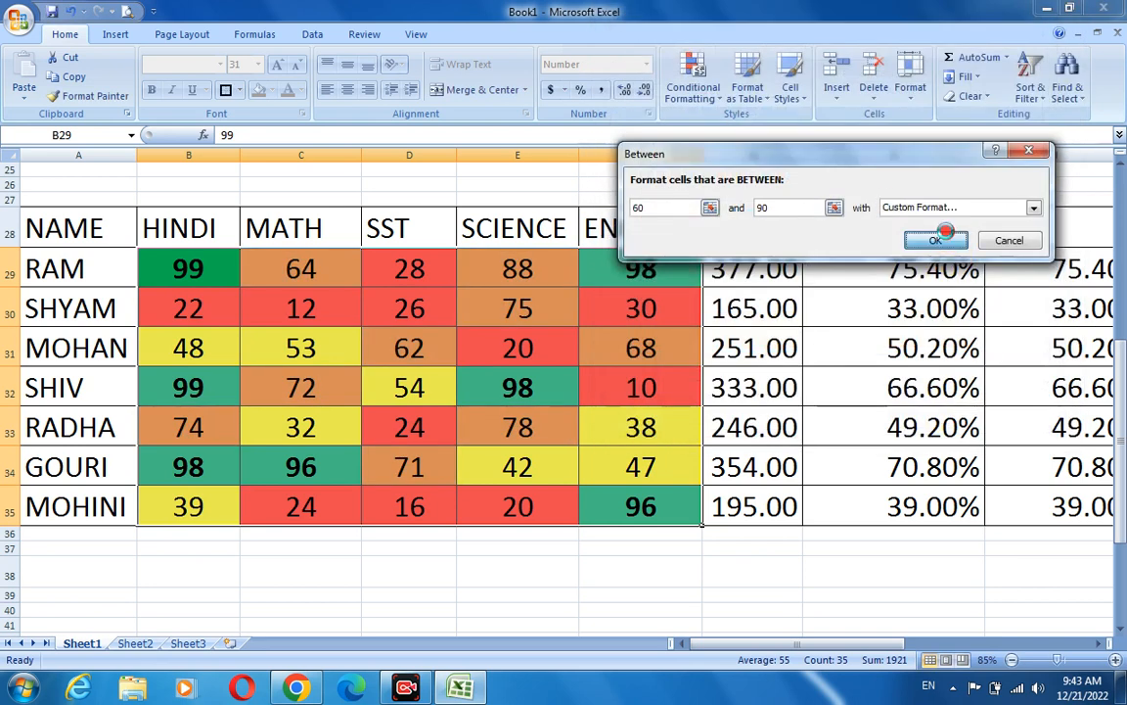
pyautogui.click(936, 240)
pyautogui.click(685, 565)
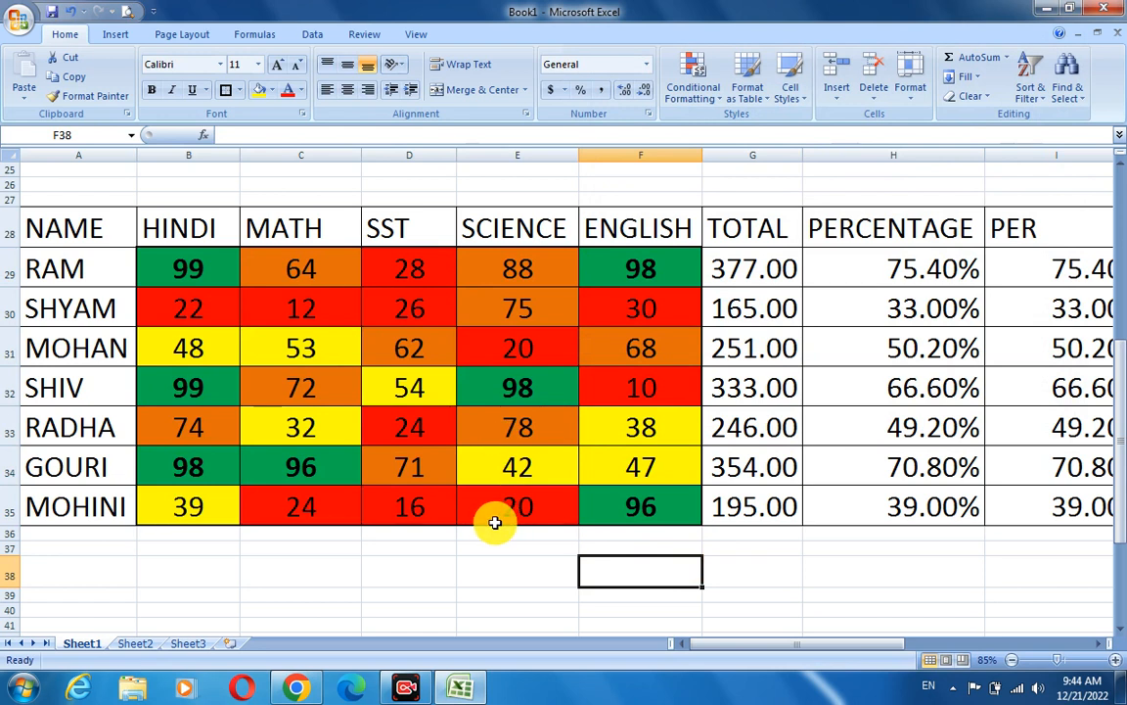
# - Set the Math mark in C30 to 60 to test the highlight rules
pyautogui.click(313, 316)
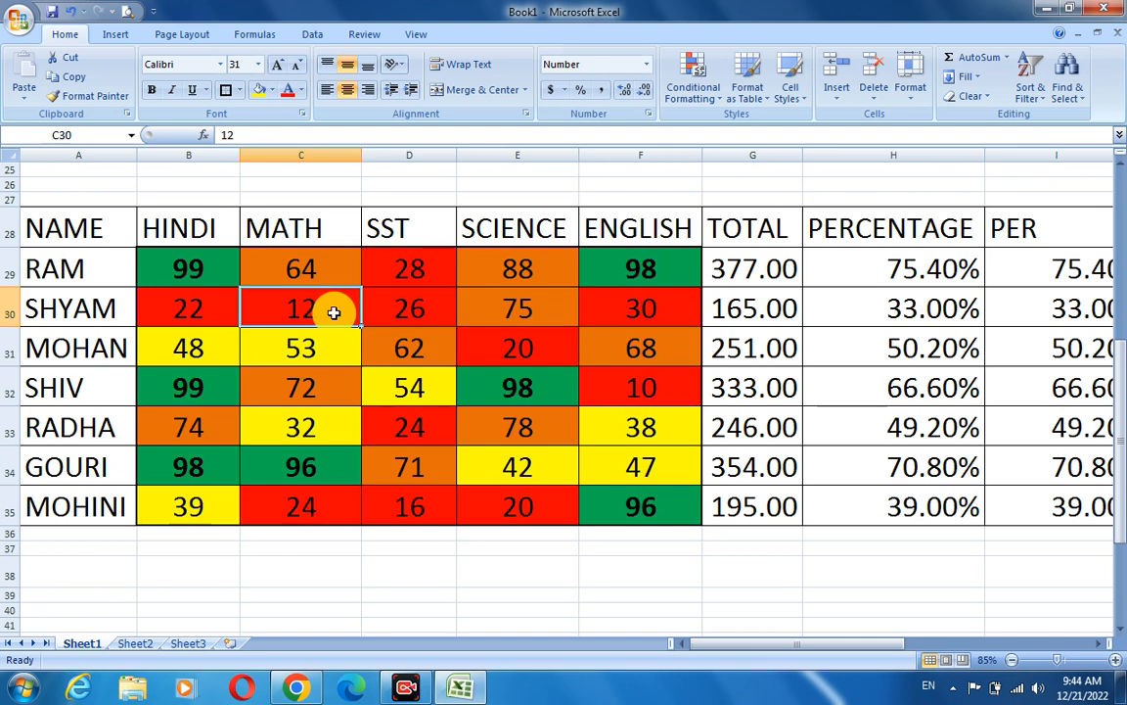
pyautogui.write('60')
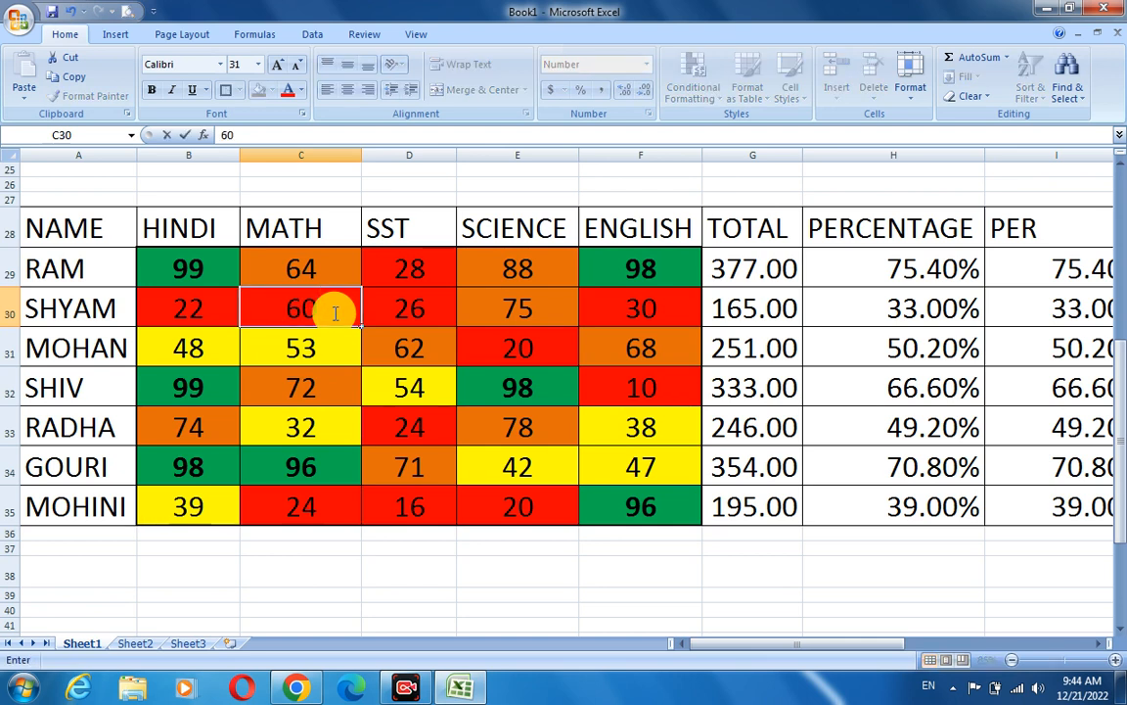
pyautogui.click(344, 331)
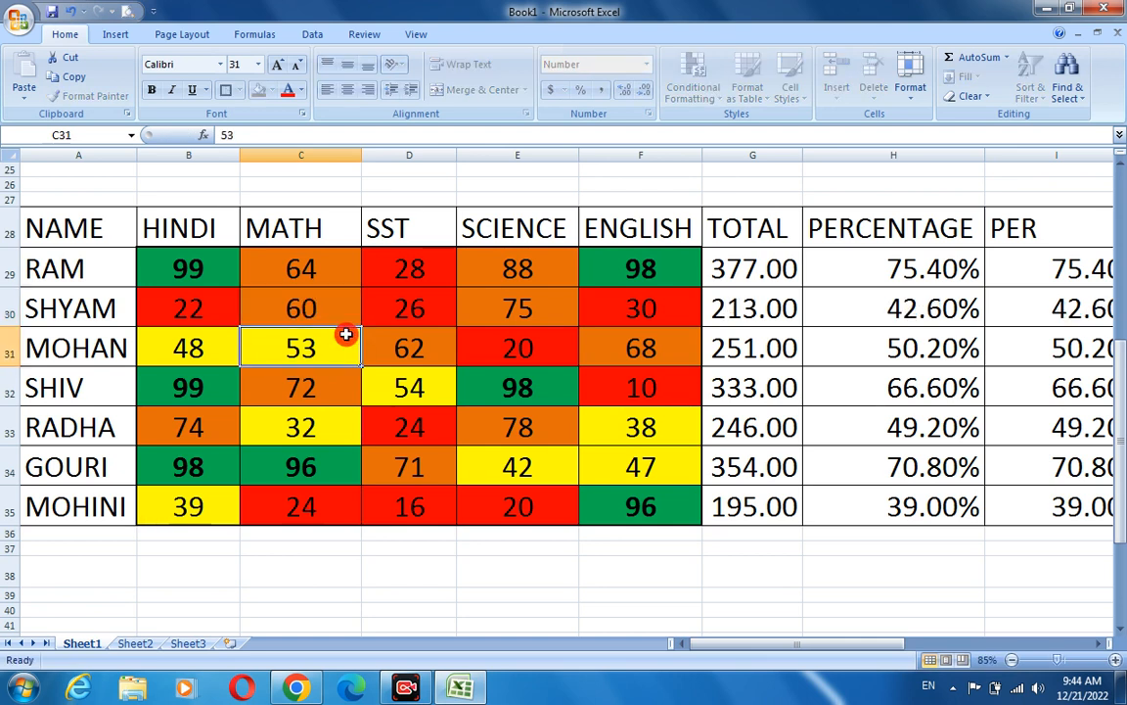
# - Set the Math mark in C30 to 99 and check its fill against the above-90 rule
pyautogui.click(333, 305)
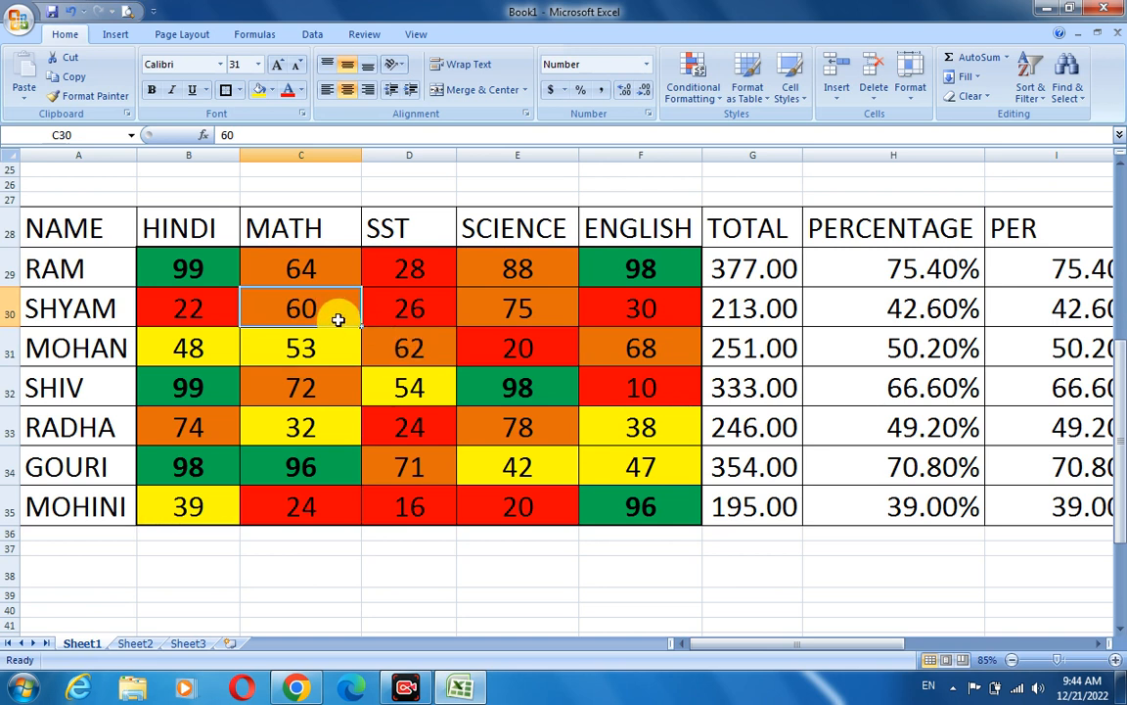
pyautogui.write('99')
pyautogui.click(371, 355)
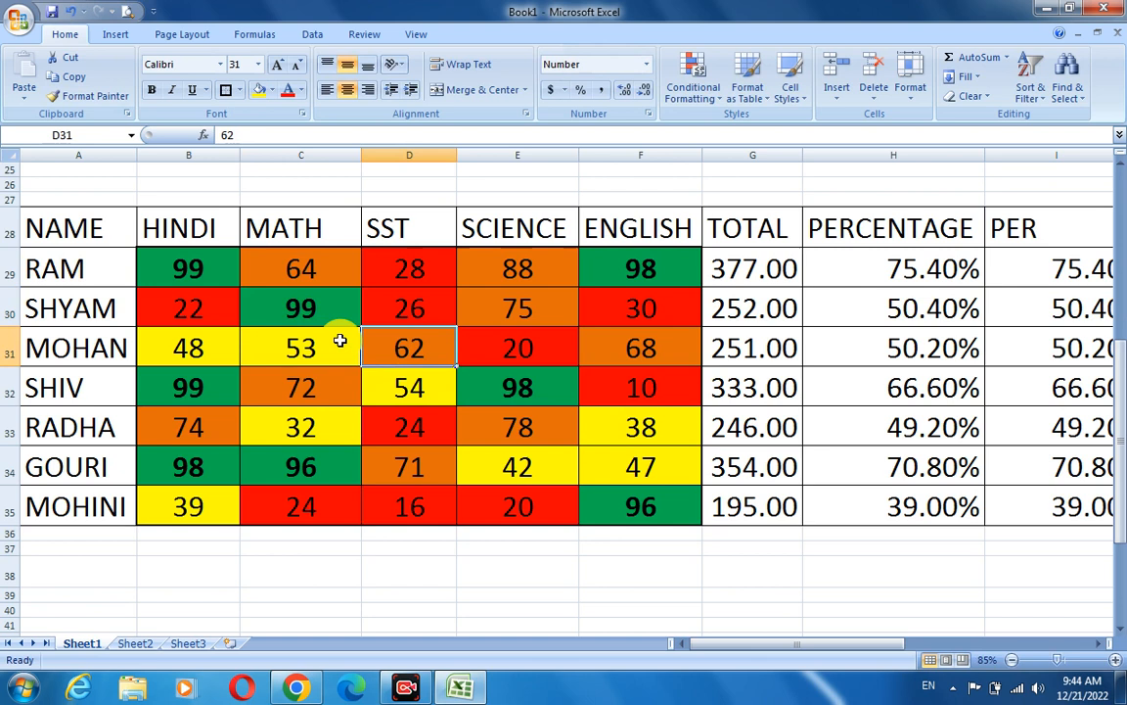
pyautogui.click(334, 321)
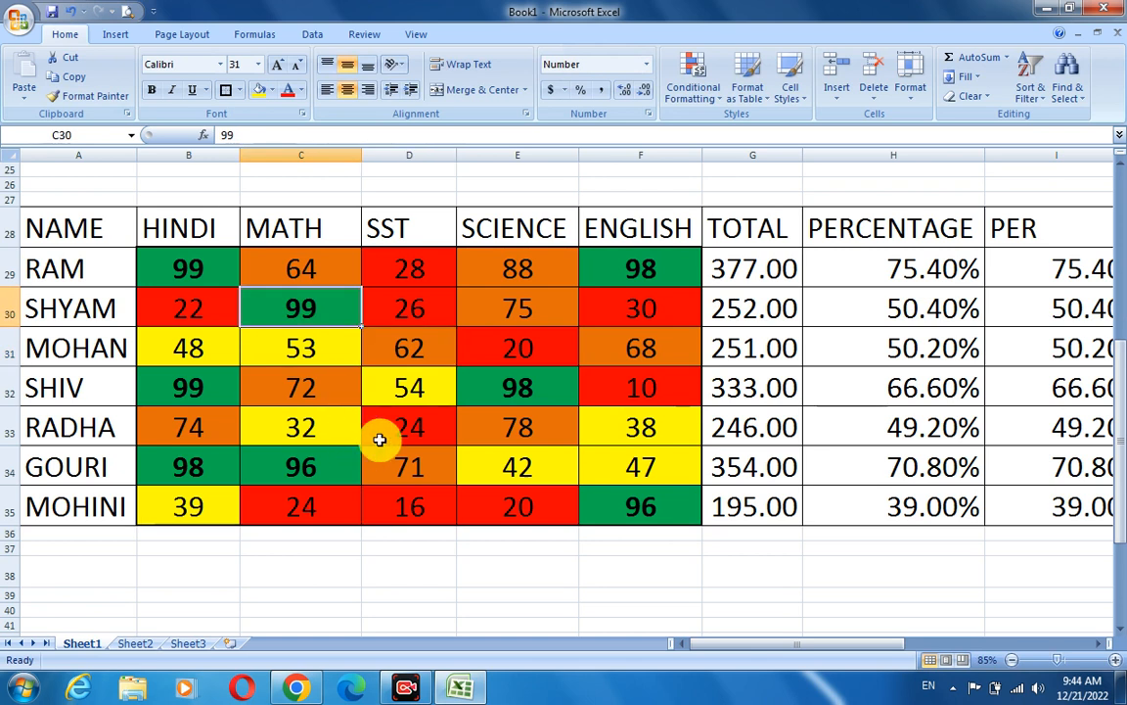
pyautogui.moveTo(221, 270); pyautogui.dragTo(616, 511)
pyautogui.click(467, 561)
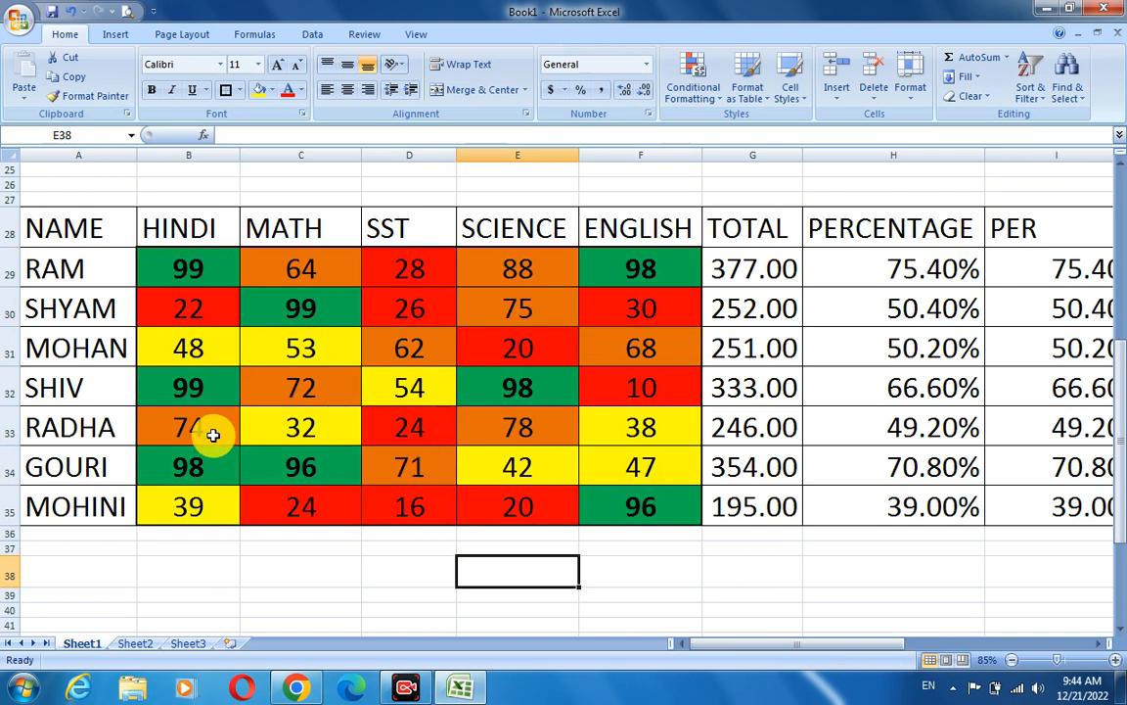
# - Set the SST mark in D31 to 80 and check its fill
pyautogui.click(453, 349)
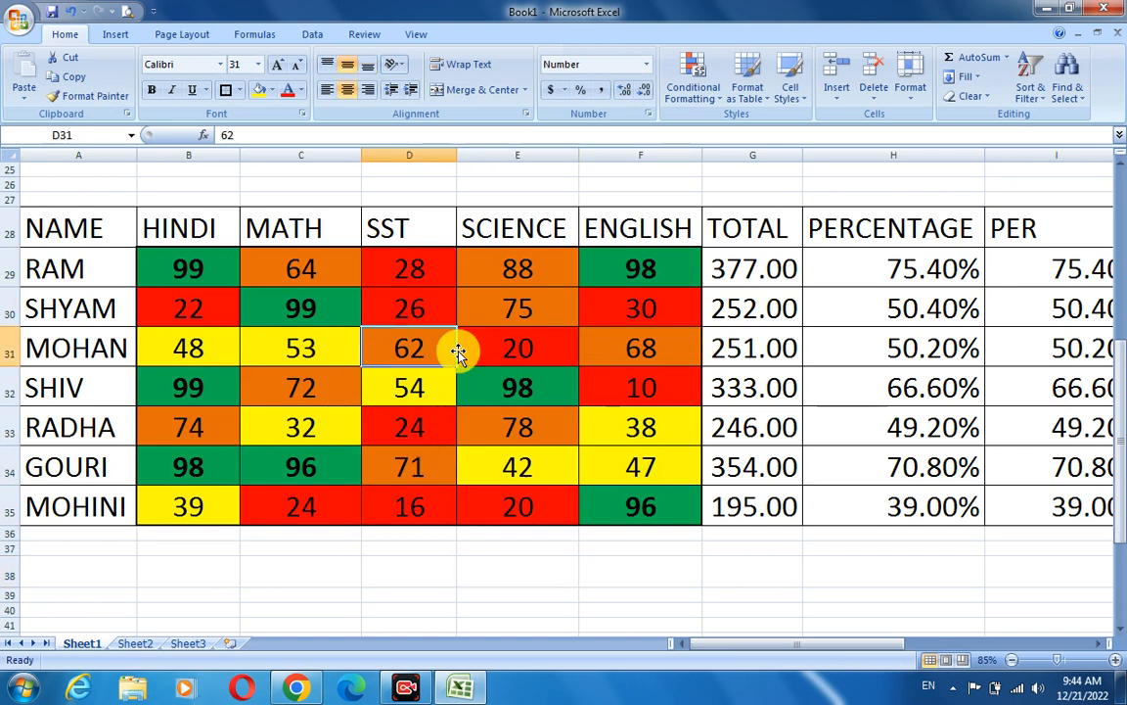
pyautogui.write('80')
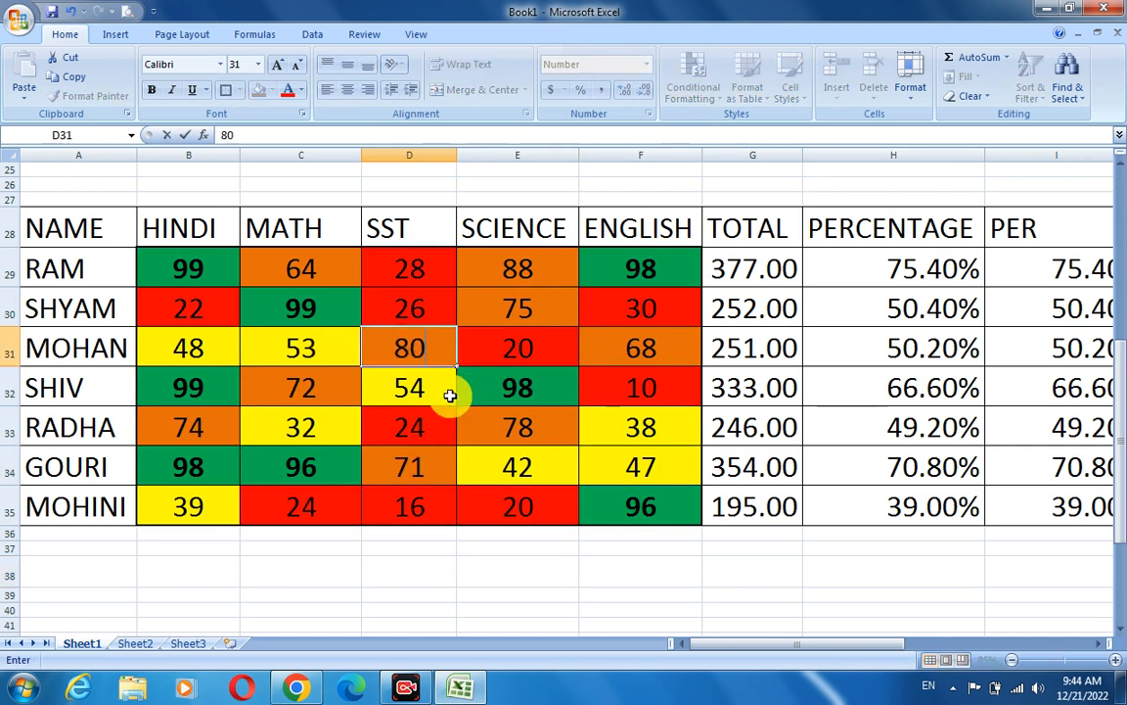
pyautogui.press('Return')
pyautogui.click(430, 356)
# - Set the Math mark in C31 to 13 and check its fill against the below-33 rule
pyautogui.click(318, 351)
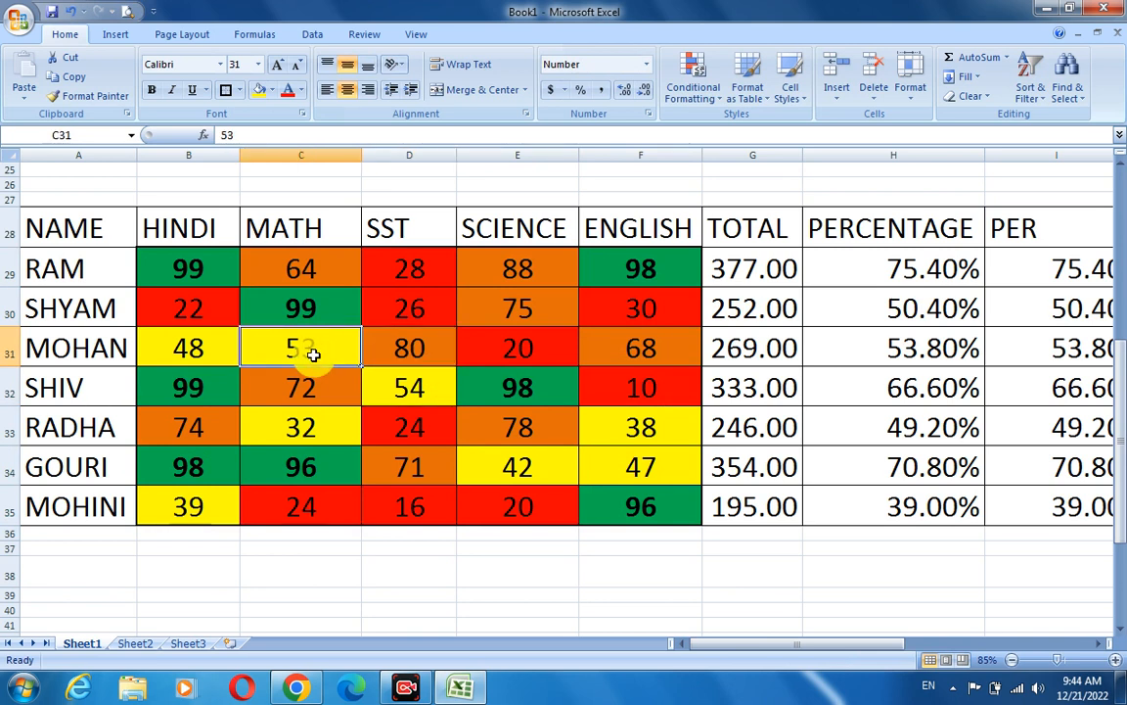
pyautogui.write('13')
pyautogui.click(325, 412)
pyautogui.click(327, 359)
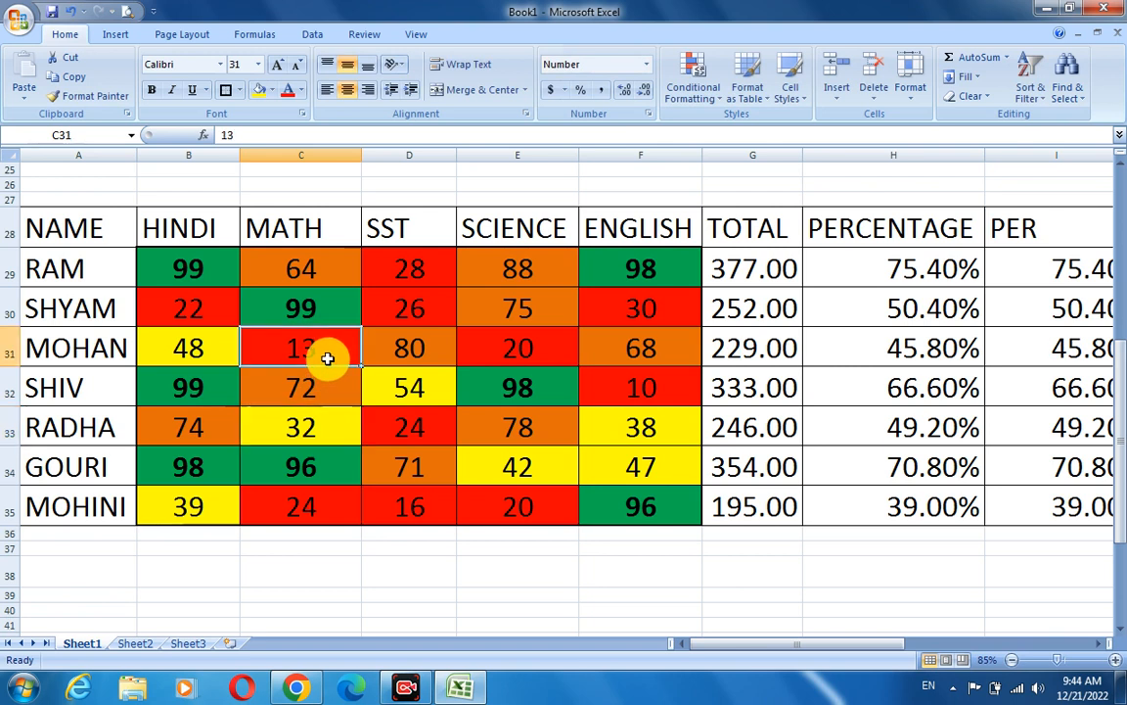
# - Set the SST mark in D29 to 96 and check its fill against the above-90 rule
pyautogui.click(617, 262)
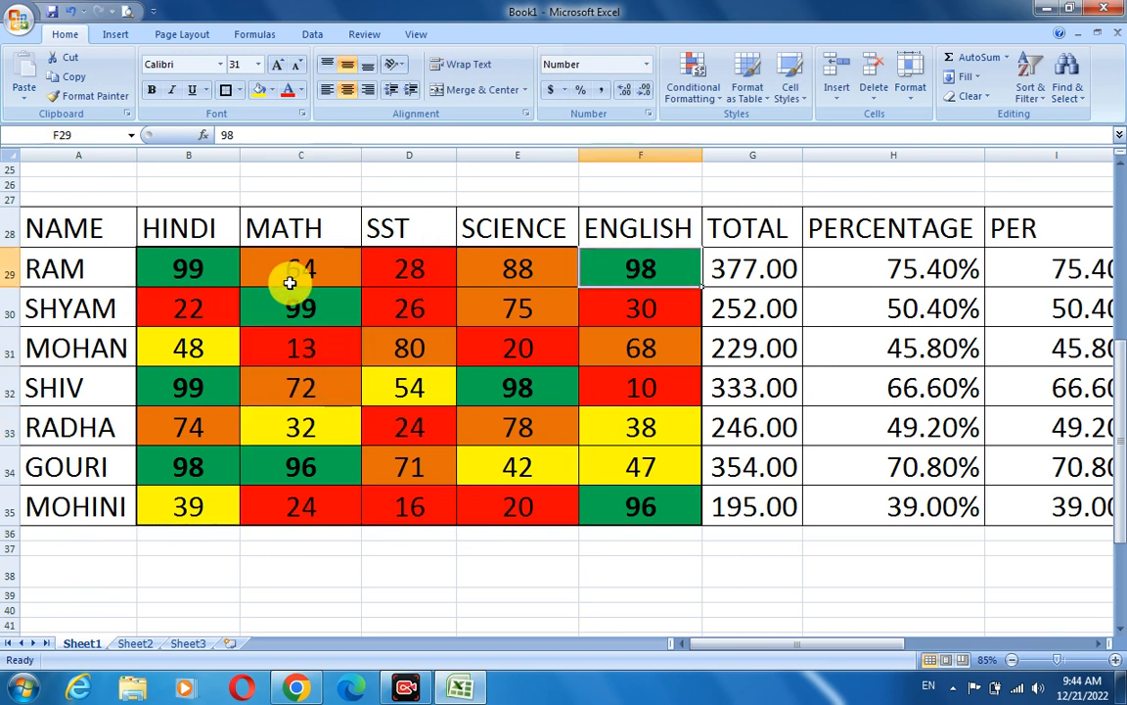
pyautogui.click(416, 264)
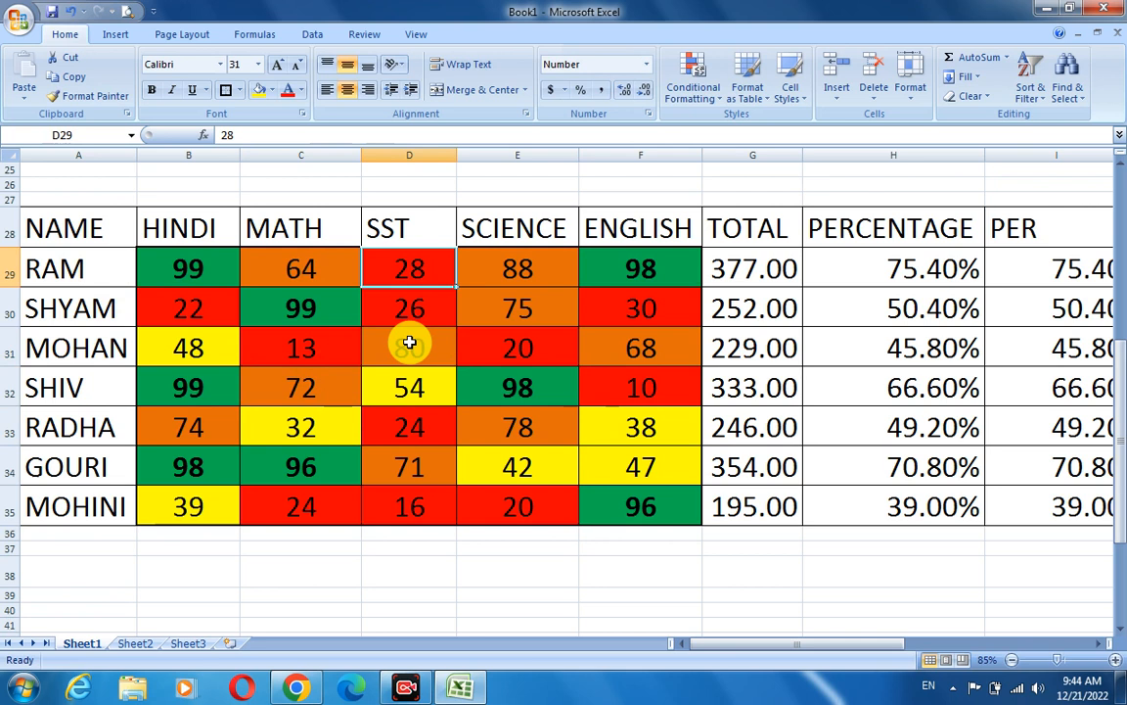
pyautogui.write('96')
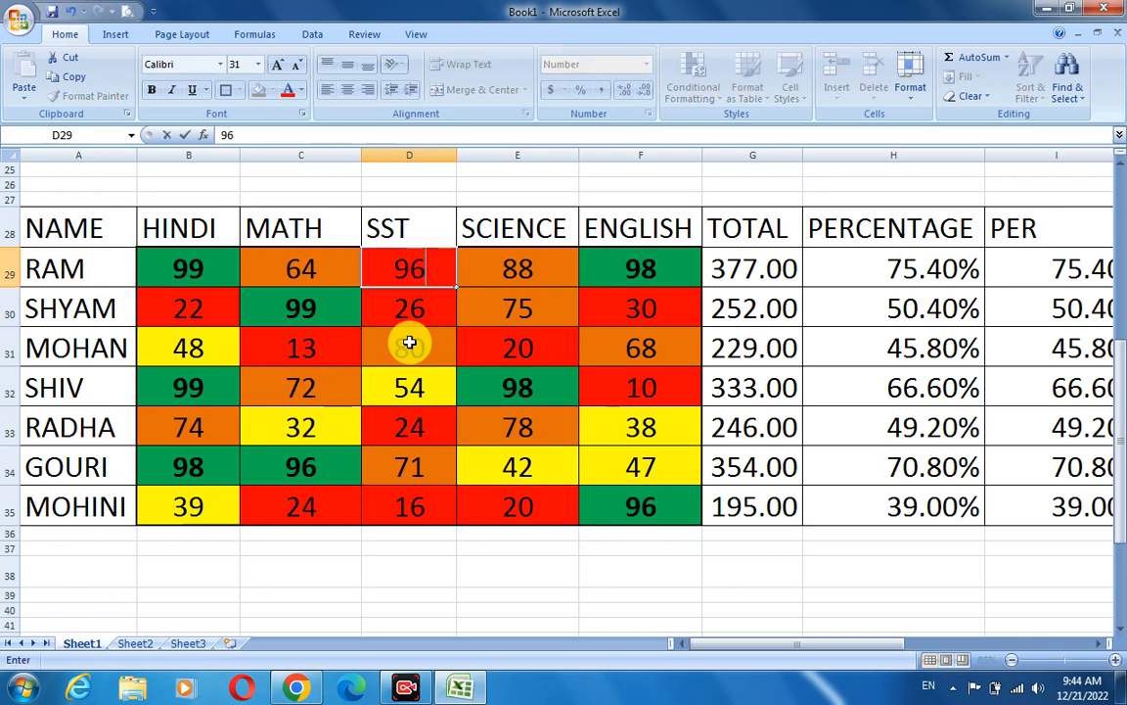
pyautogui.click(482, 313)
pyautogui.click(418, 279)
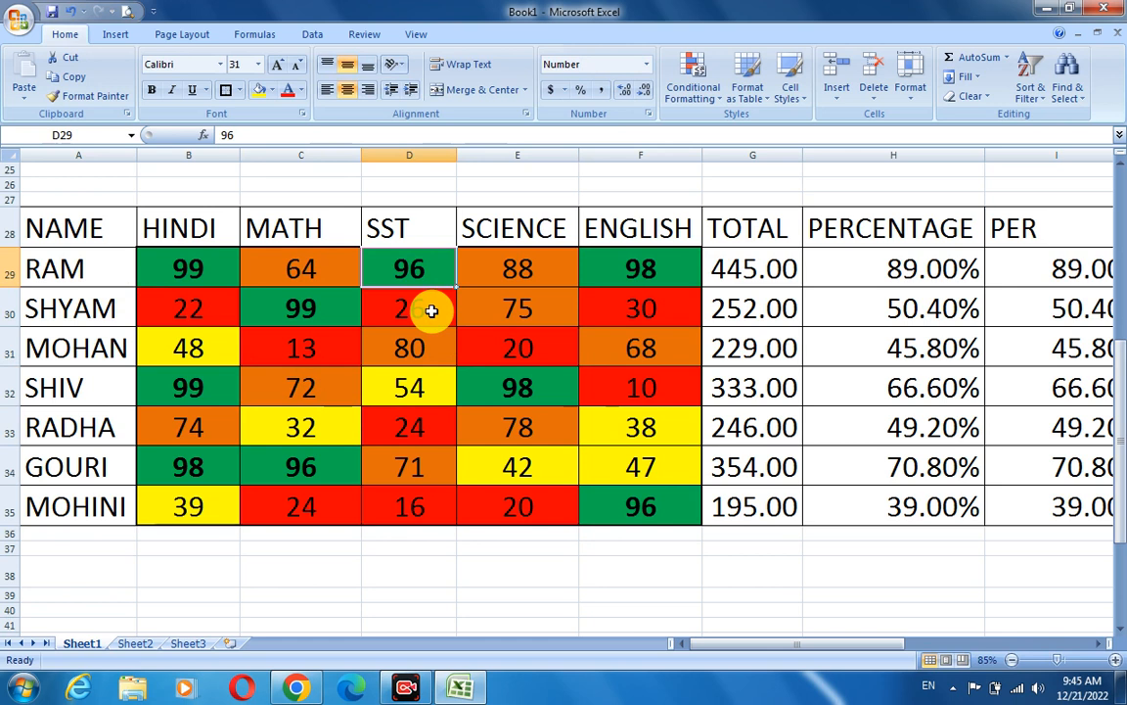
pyautogui.click(493, 264)
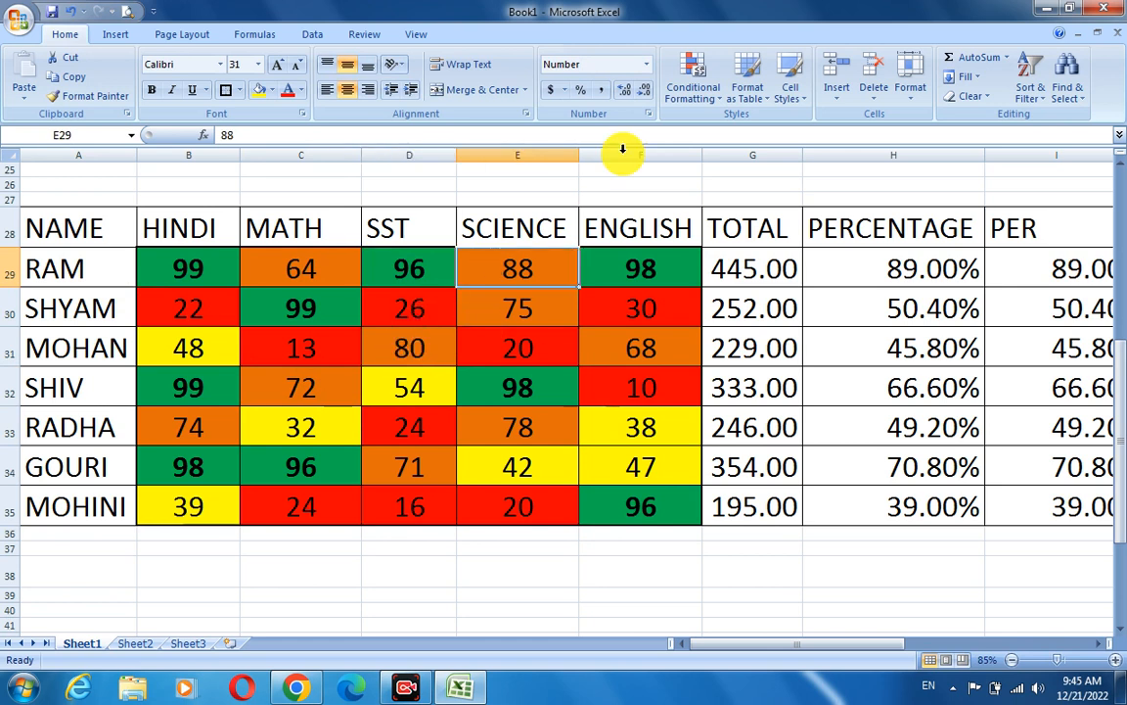
pyautogui.click(710, 93)
pyautogui.moveTo(729, 129)
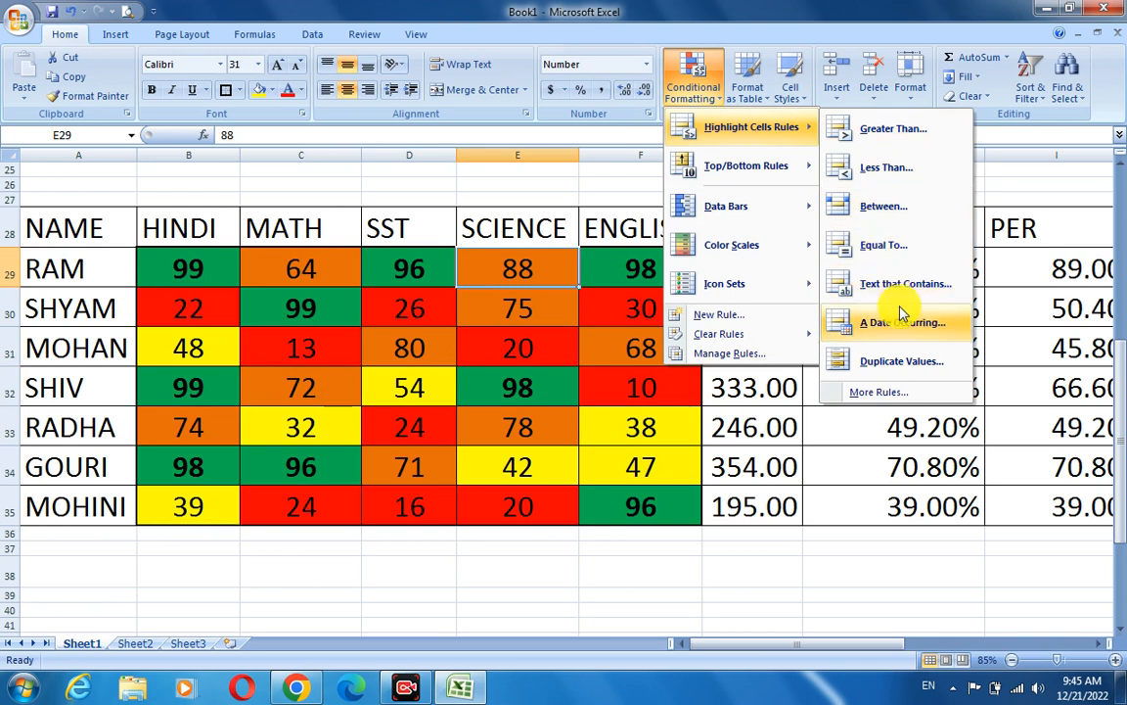
pyautogui.click(529, 279)
# - Clear all conditional formatting rules from the subject marks in B29:F35
pyautogui.moveTo(208, 268); pyautogui.dragTo(628, 497)
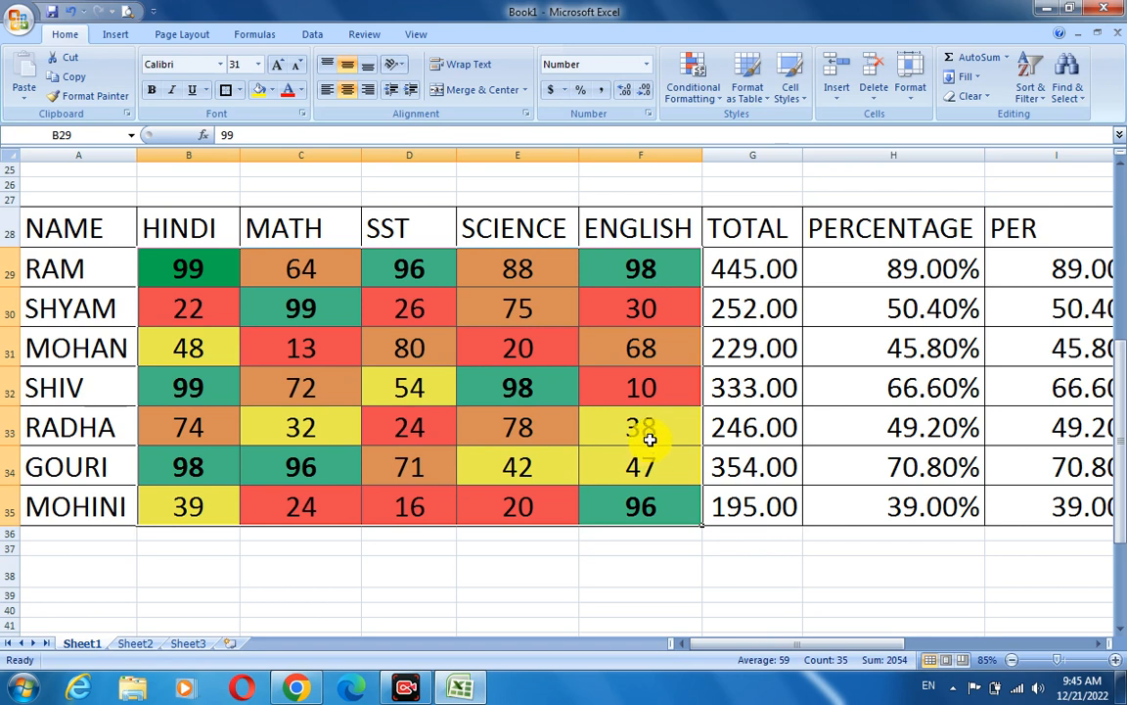
pyautogui.click(712, 98)
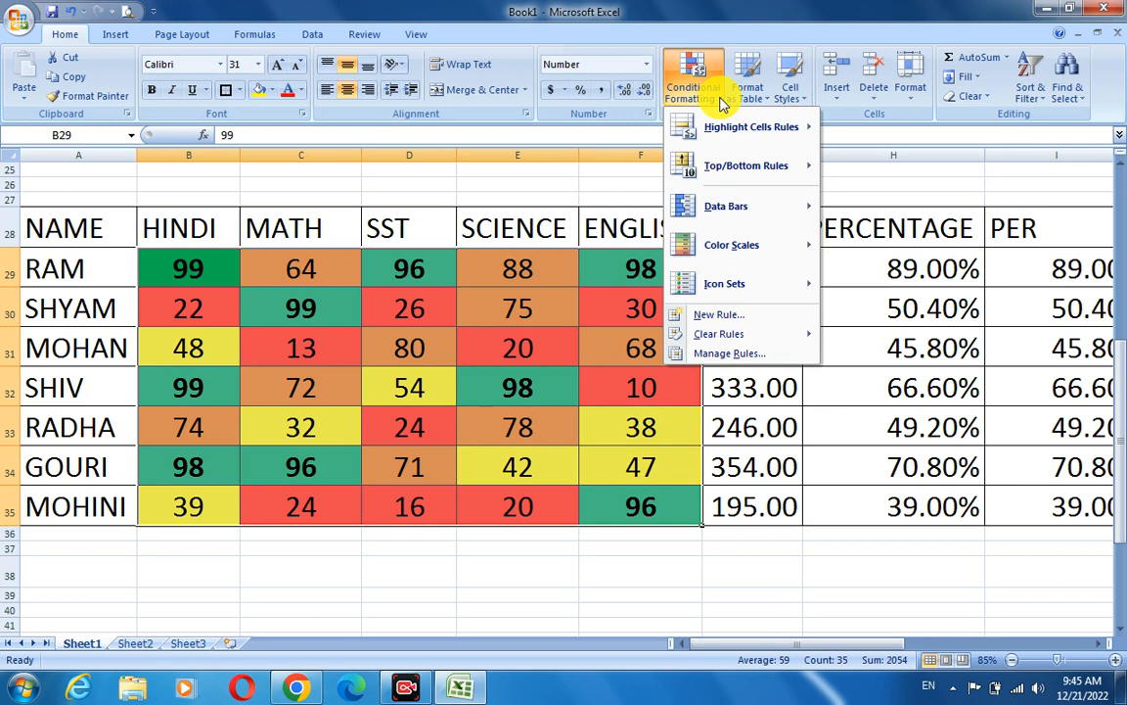
pyautogui.moveTo(761, 338)
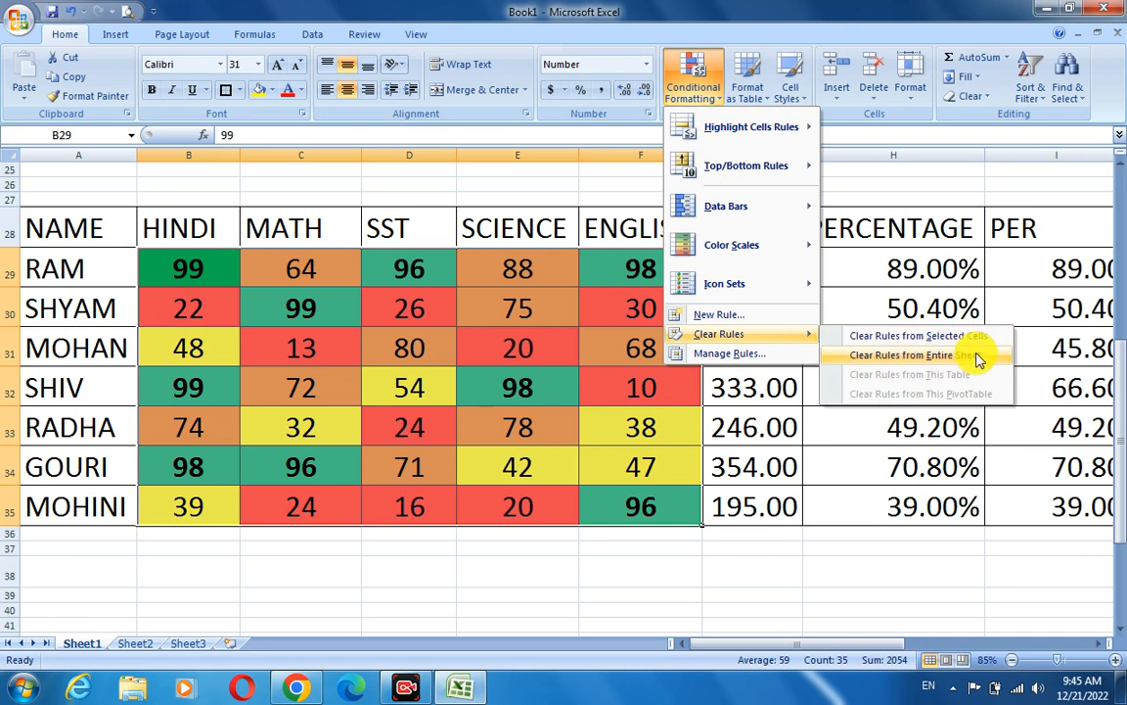
pyautogui.click(923, 337)
pyautogui.click(478, 338)
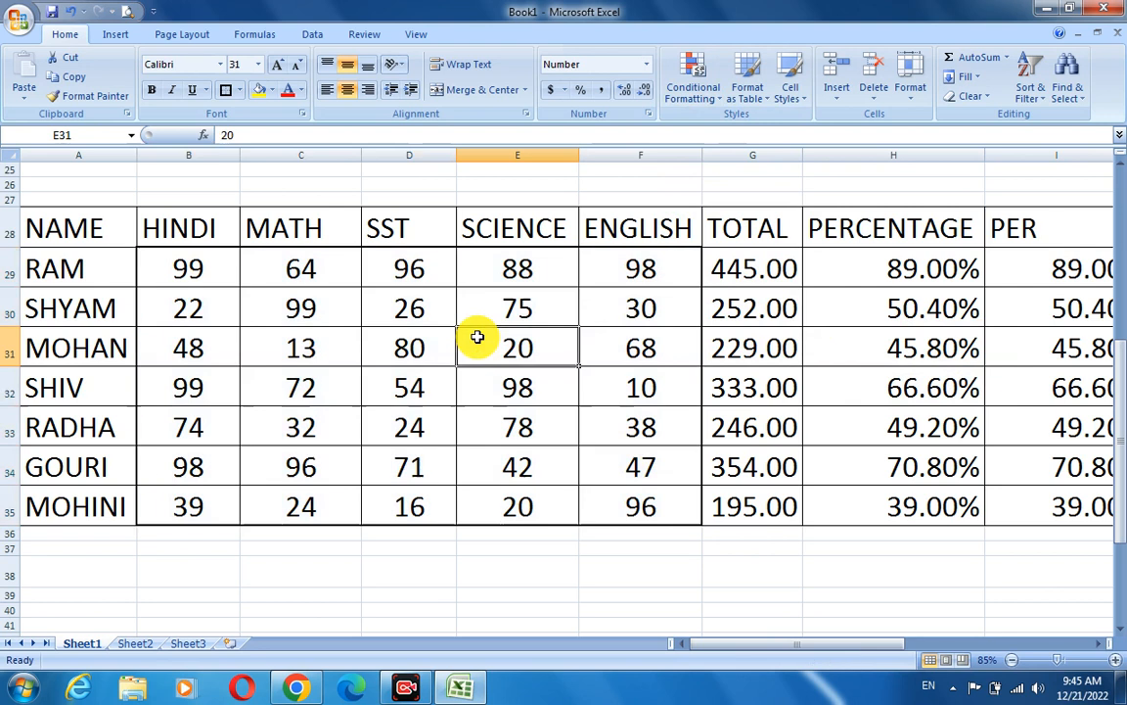
# - Preview an Equal To rule for the value 98 on the marks in B29:F35 with Light Red Fill with Dark Red Text
pyautogui.moveTo(196, 262); pyautogui.dragTo(617, 492)
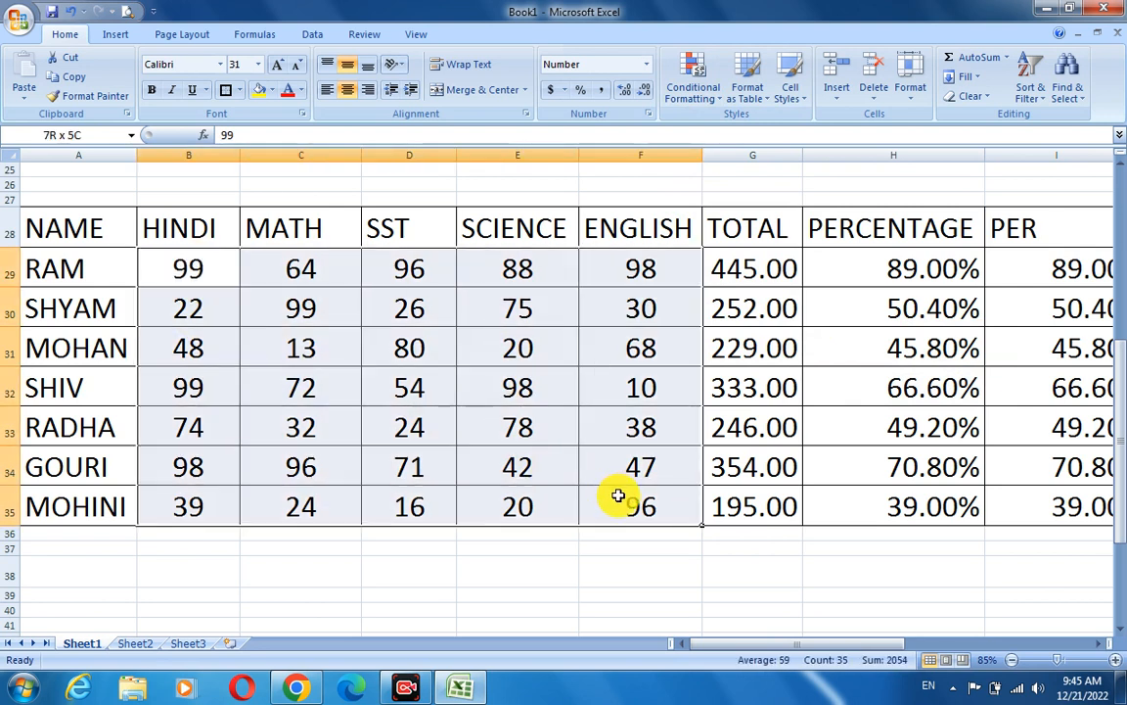
pyautogui.click(717, 96)
pyautogui.moveTo(729, 128)
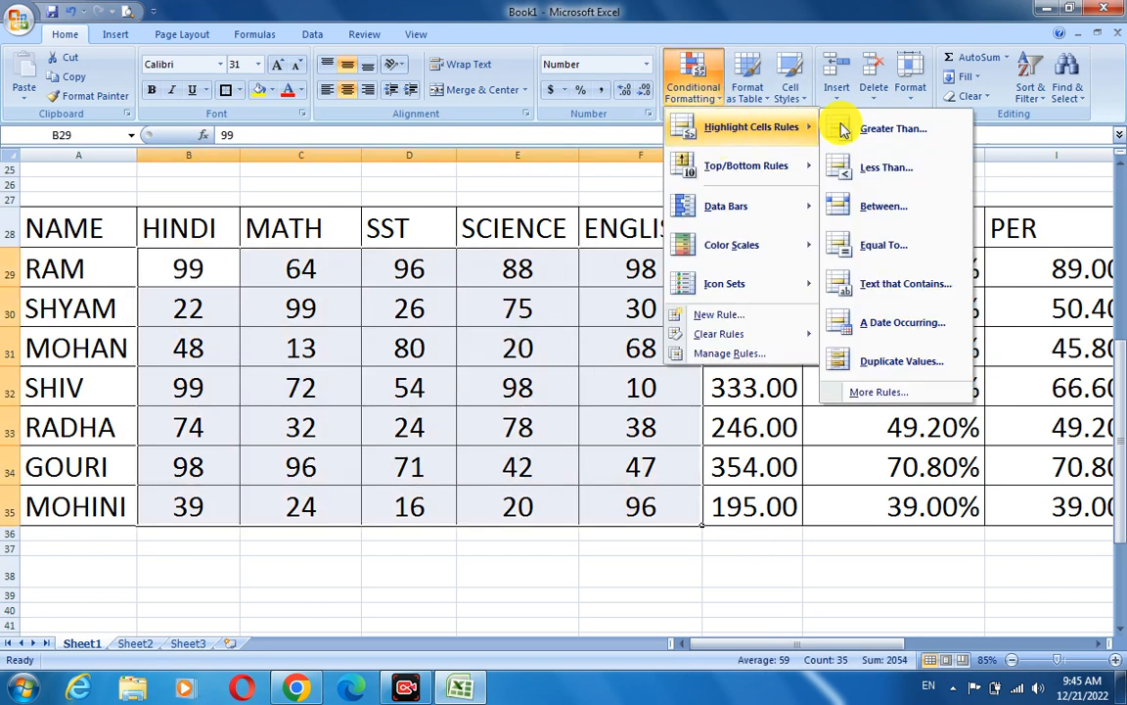
pyautogui.click(898, 252)
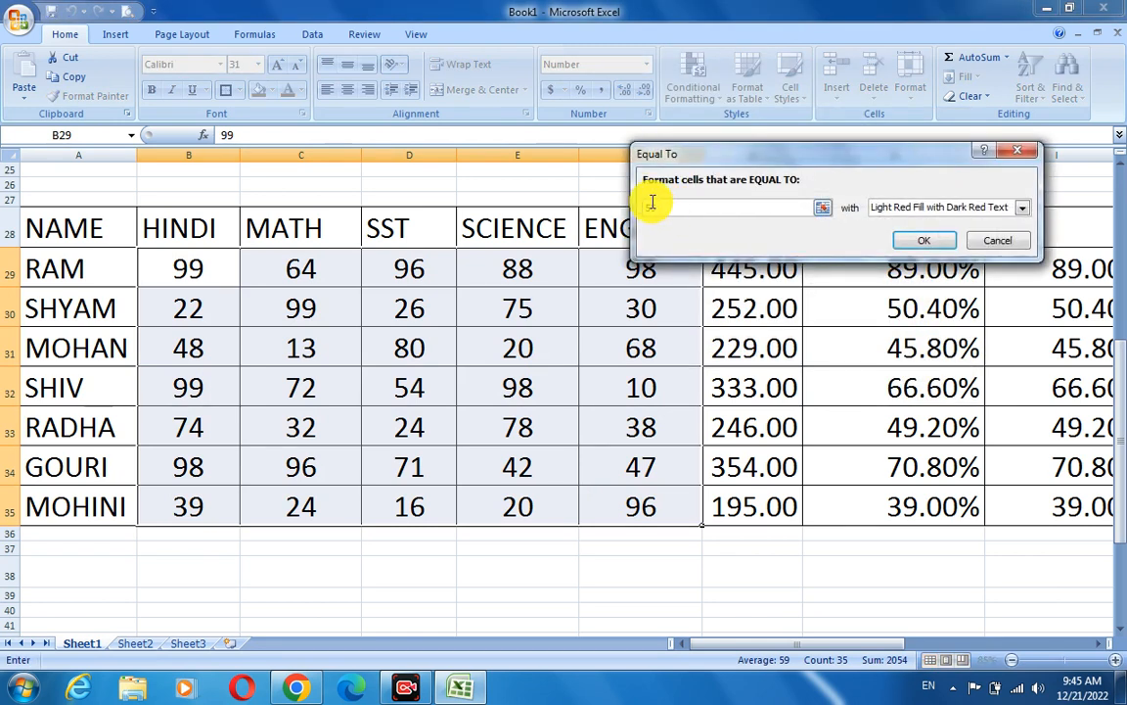
pyautogui.moveTo(700, 155); pyautogui.dragTo(739, 121)
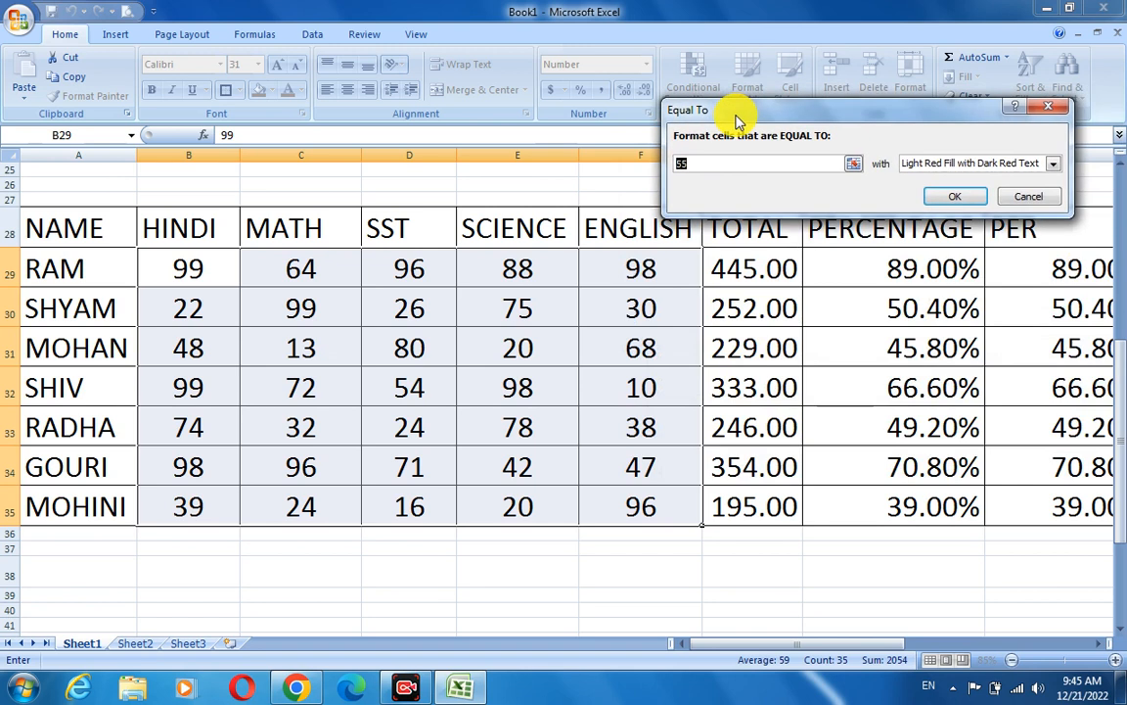
pyautogui.write('98')
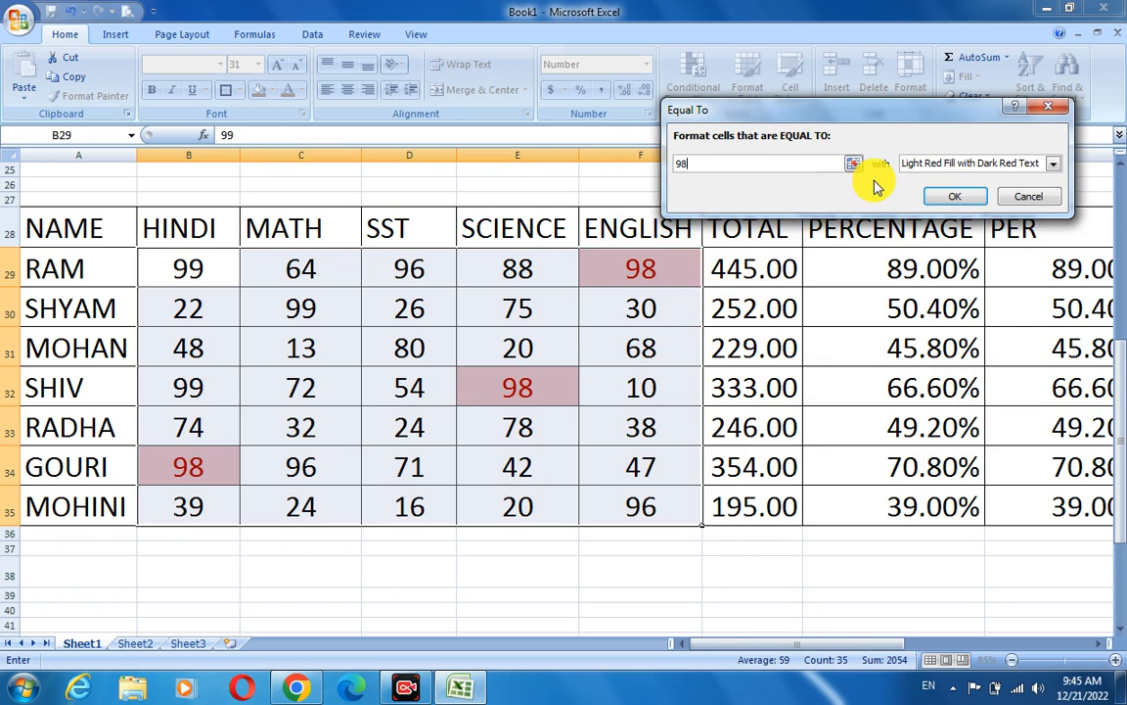
# - Preview the Equal To rule with 99 and with 64, and cancel it without applying
pyautogui.moveTo(748, 167); pyautogui.dragTo(612, 152)
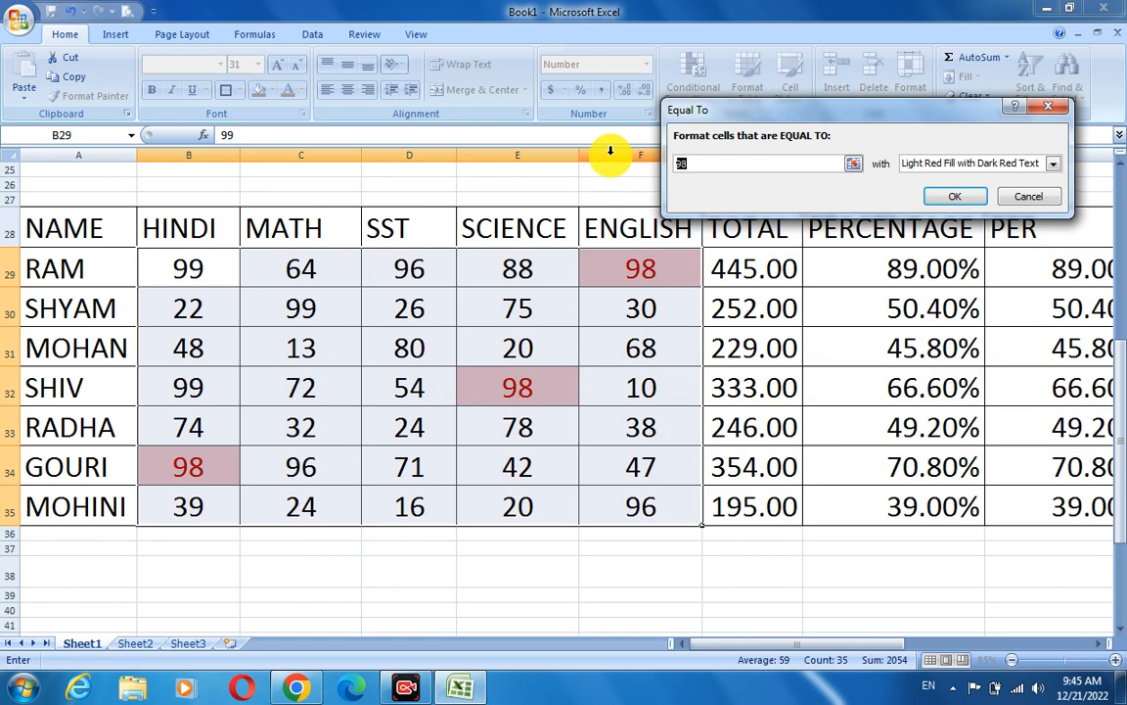
pyautogui.write('99')
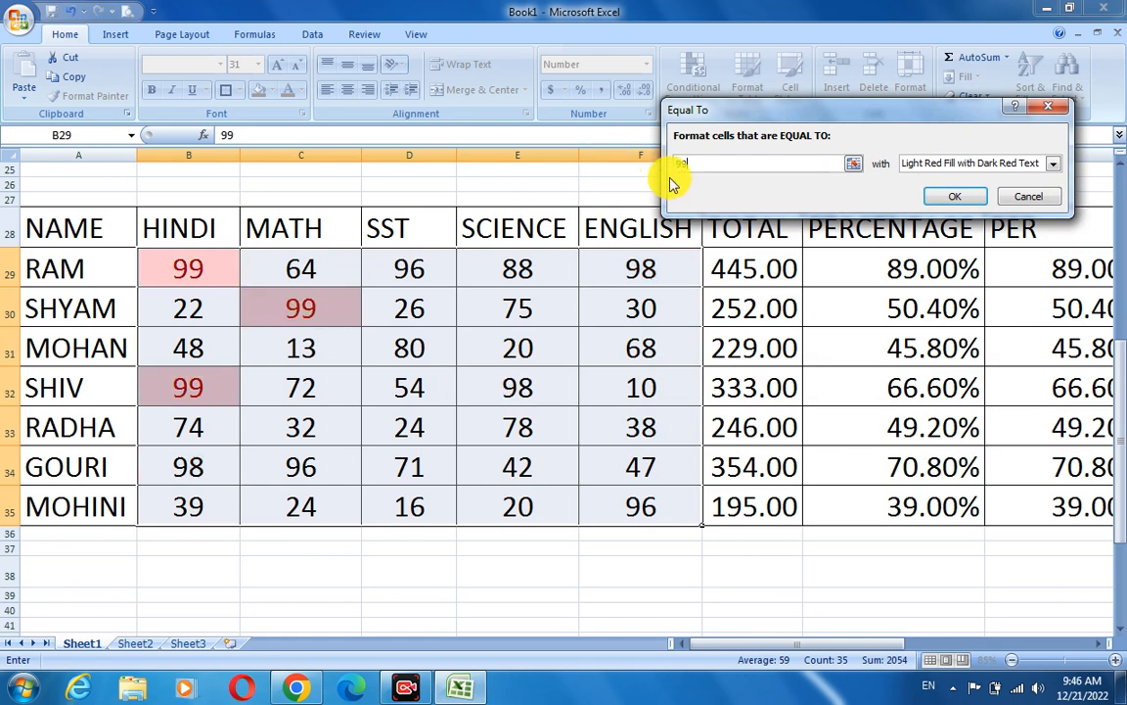
pyautogui.moveTo(684, 166); pyautogui.dragTo(652, 159)
pyautogui.write('64')
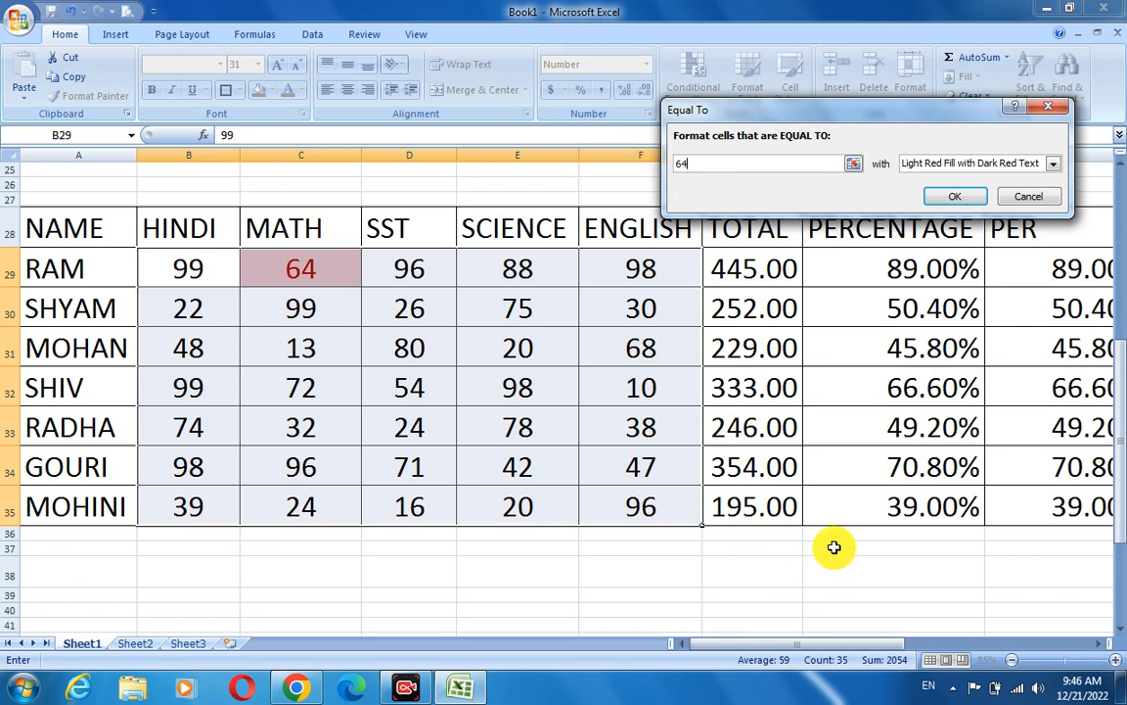
pyautogui.click(1003, 204)
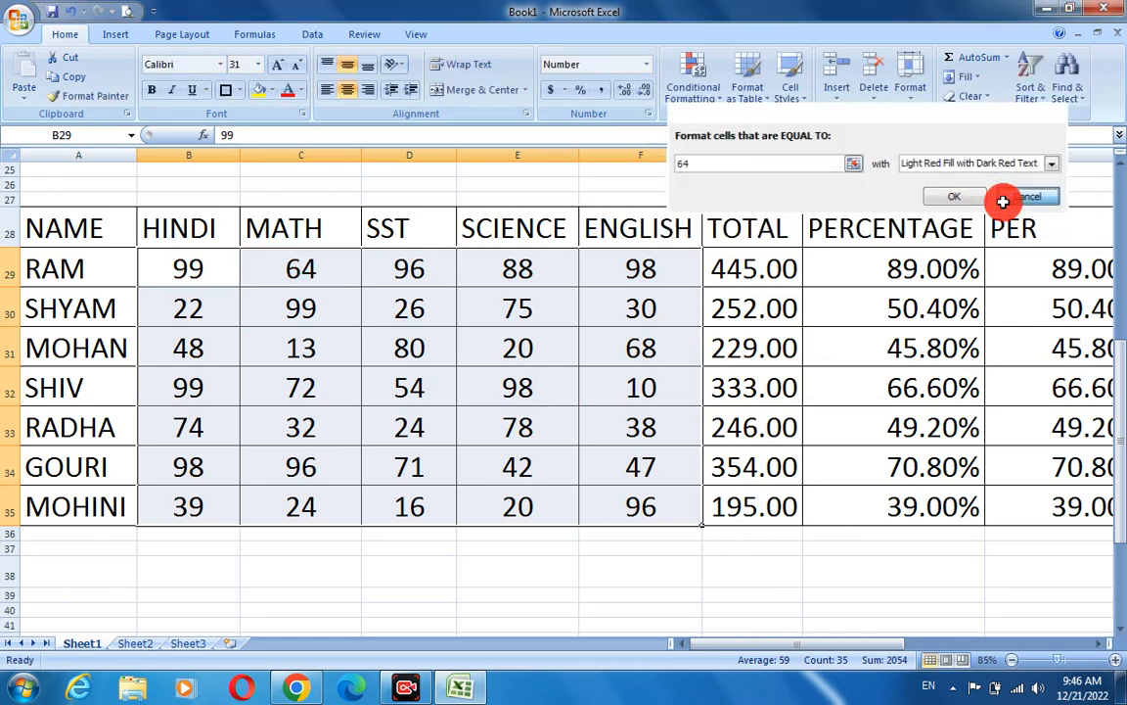
# - Preview a Text That Contains rule on the student names in A29:A35, extending the text from M, MO and MOH to a full name
pyautogui.click(724, 108)
pyautogui.moveTo(783, 127)
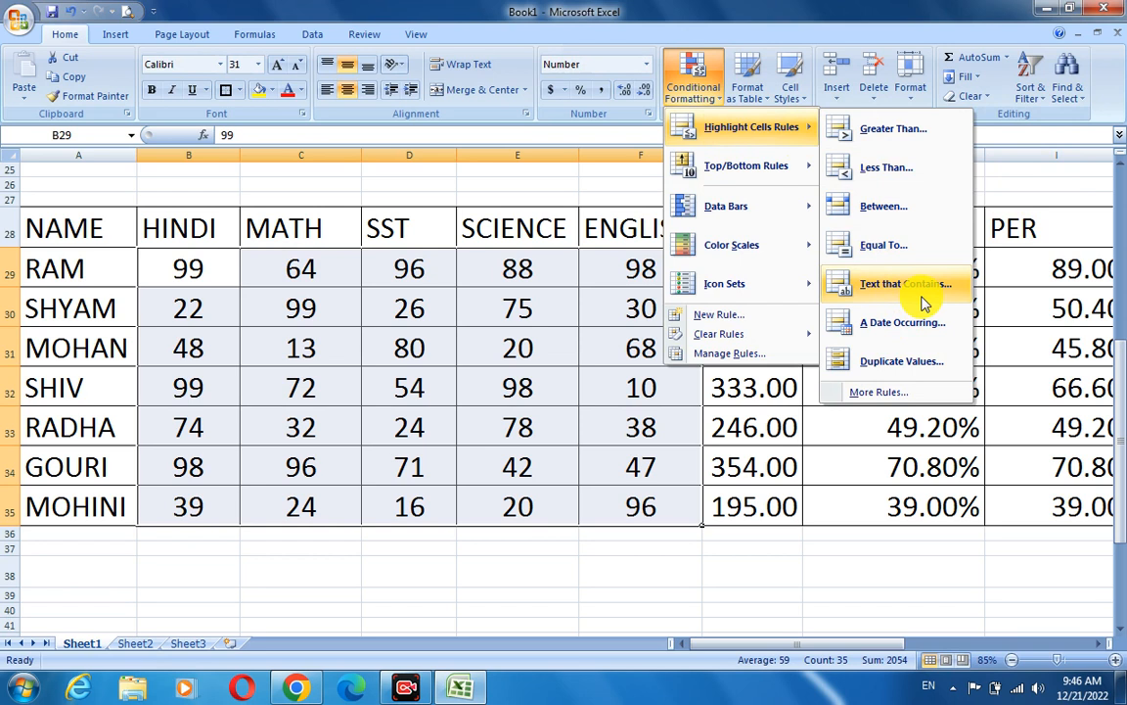
pyautogui.click(521, 350)
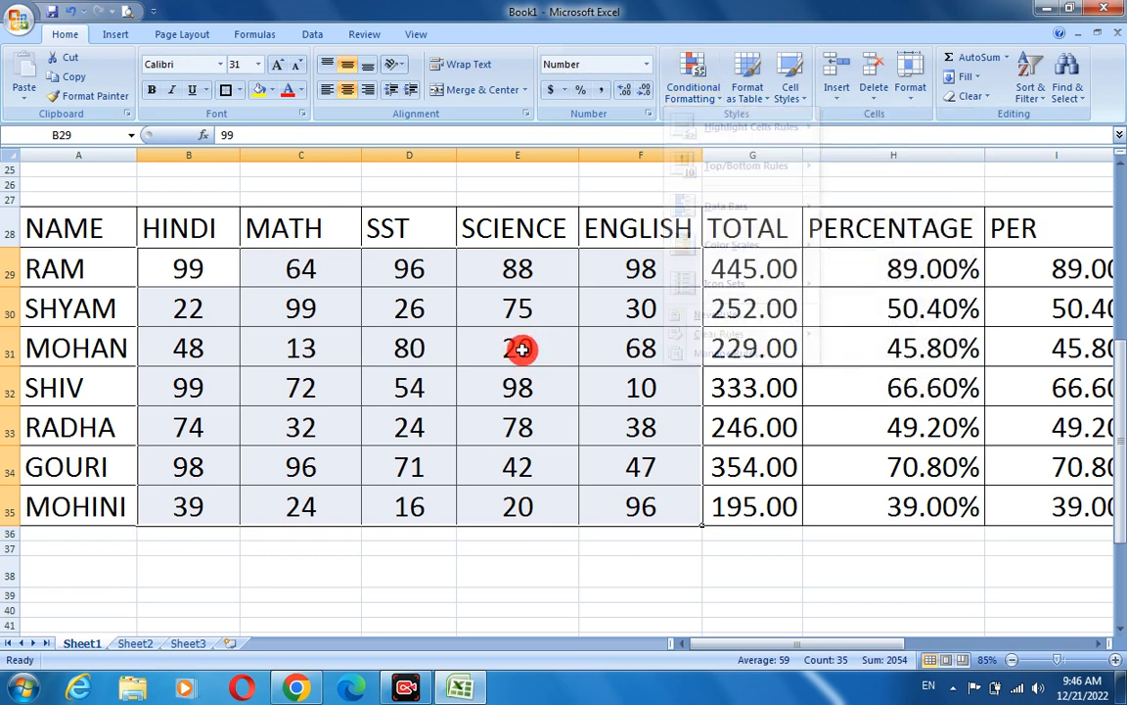
pyautogui.moveTo(122, 276); pyautogui.dragTo(74, 507)
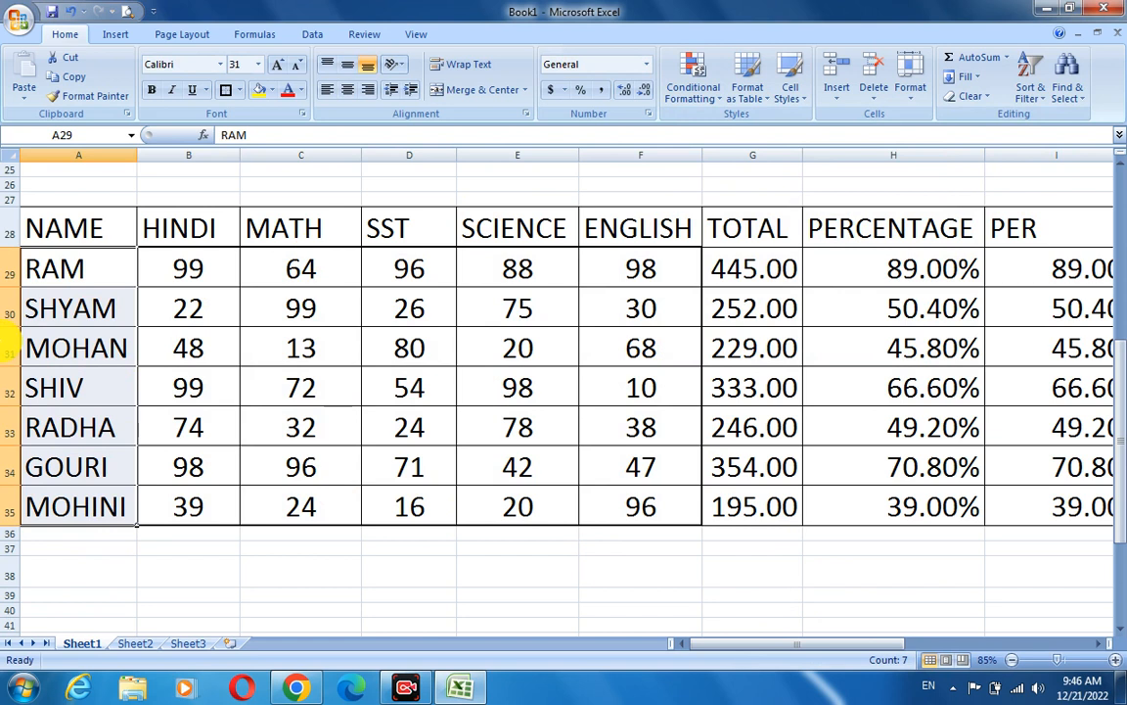
pyautogui.click(709, 102)
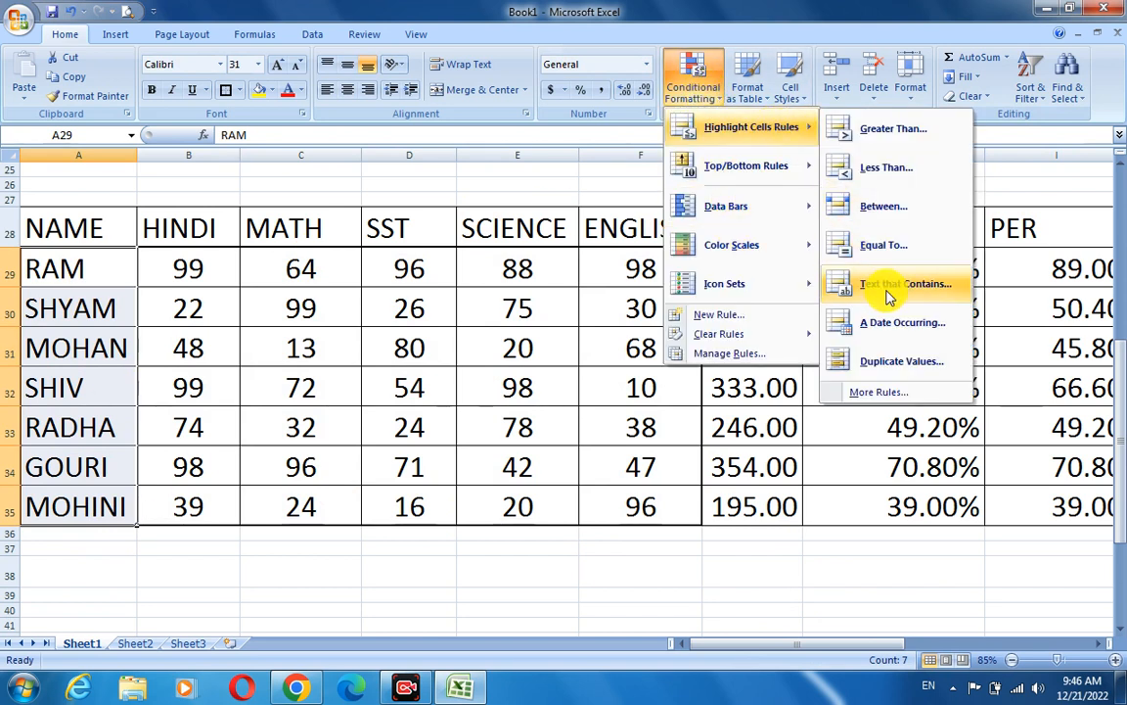
pyautogui.click(888, 286)
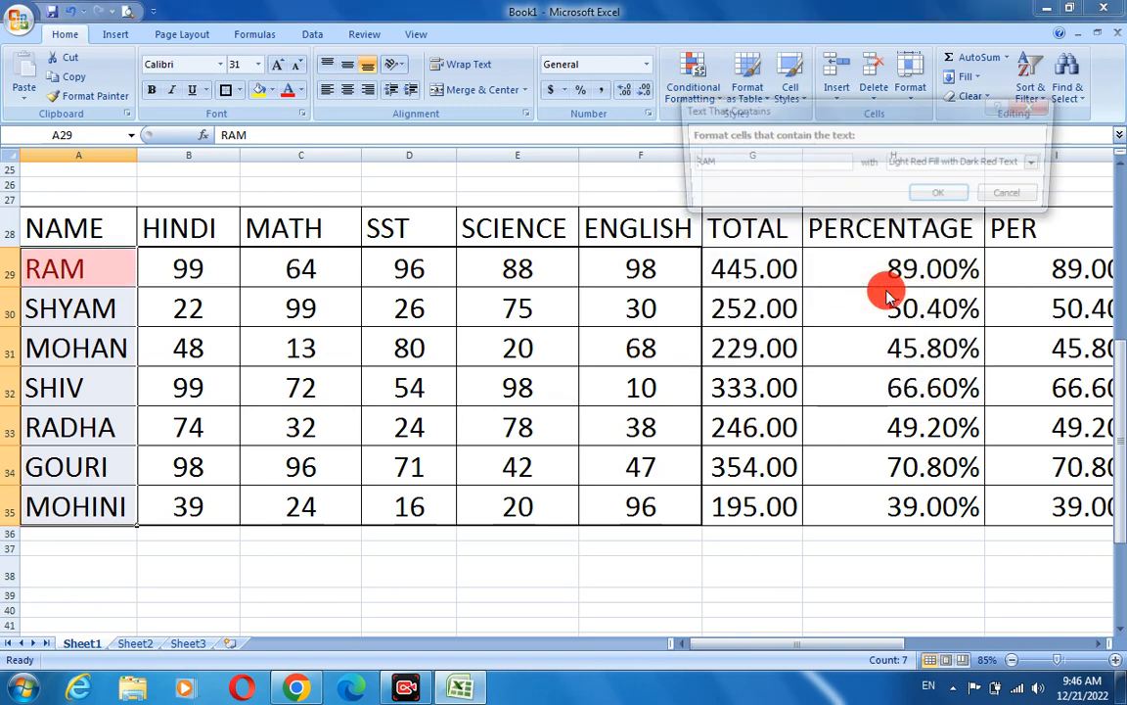
pyautogui.doubleClick(711, 163)
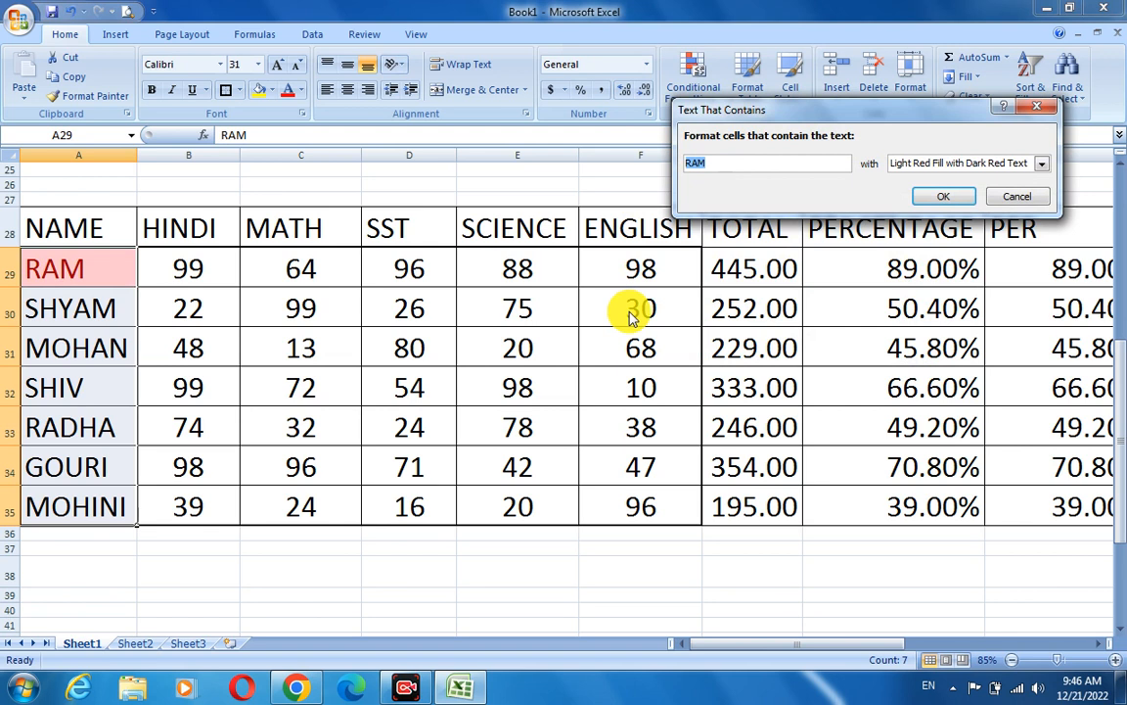
pyautogui.write('M')
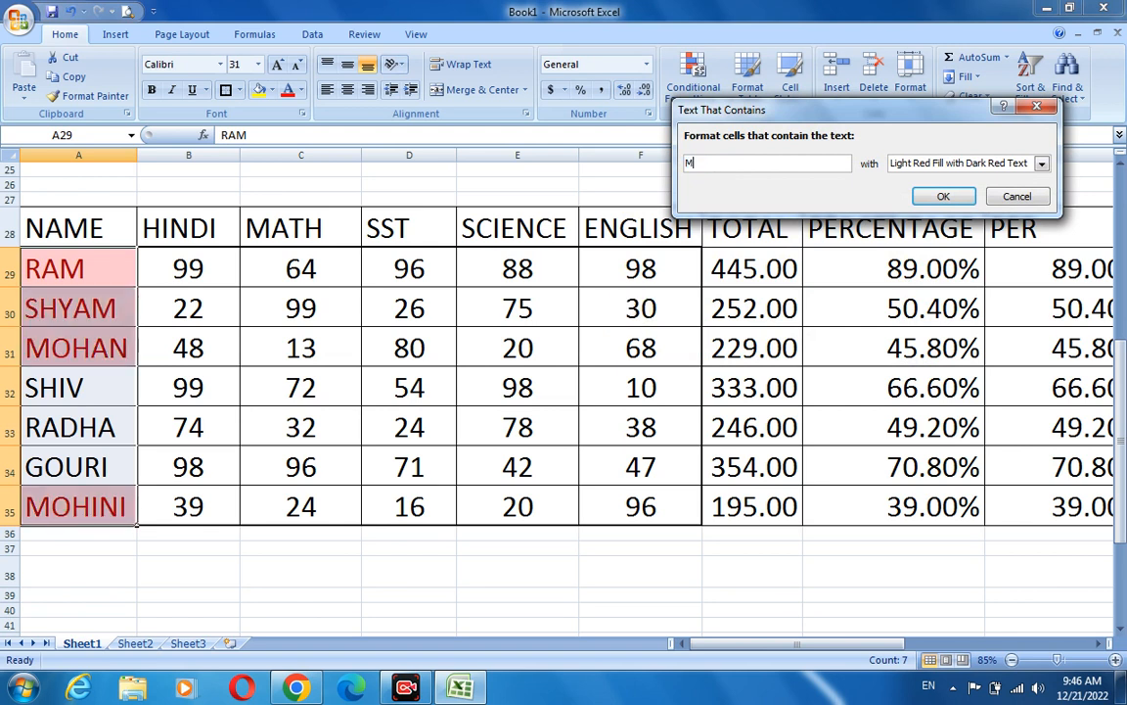
pyautogui.write('O')
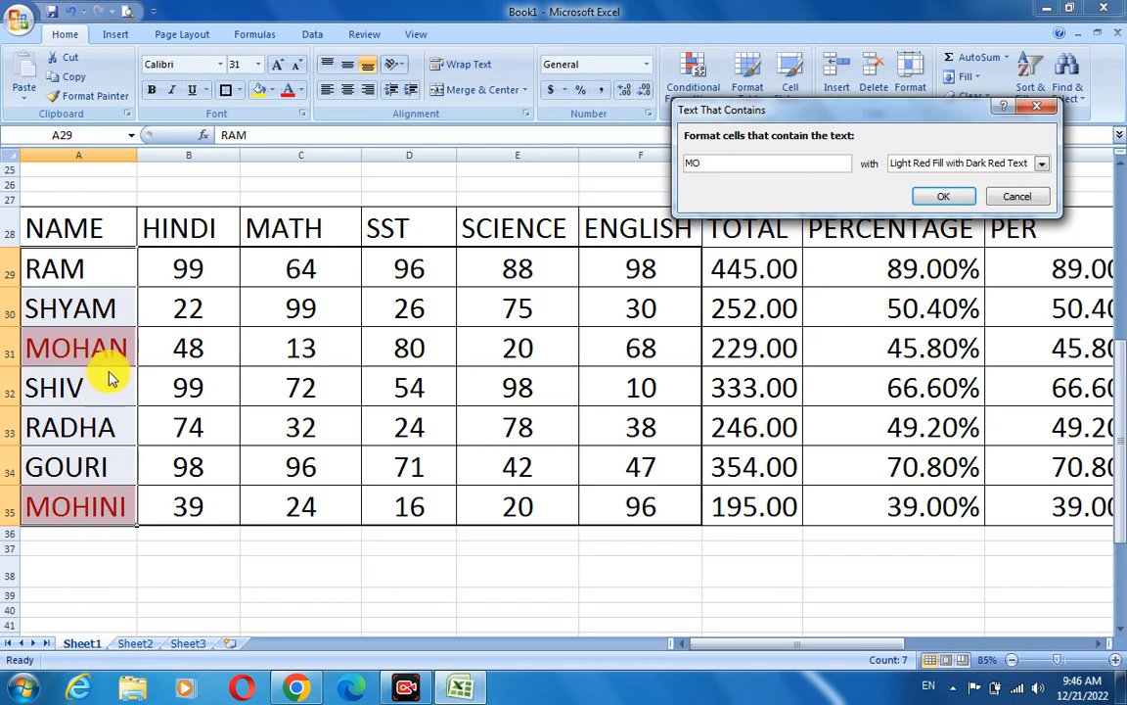
pyautogui.write('H')
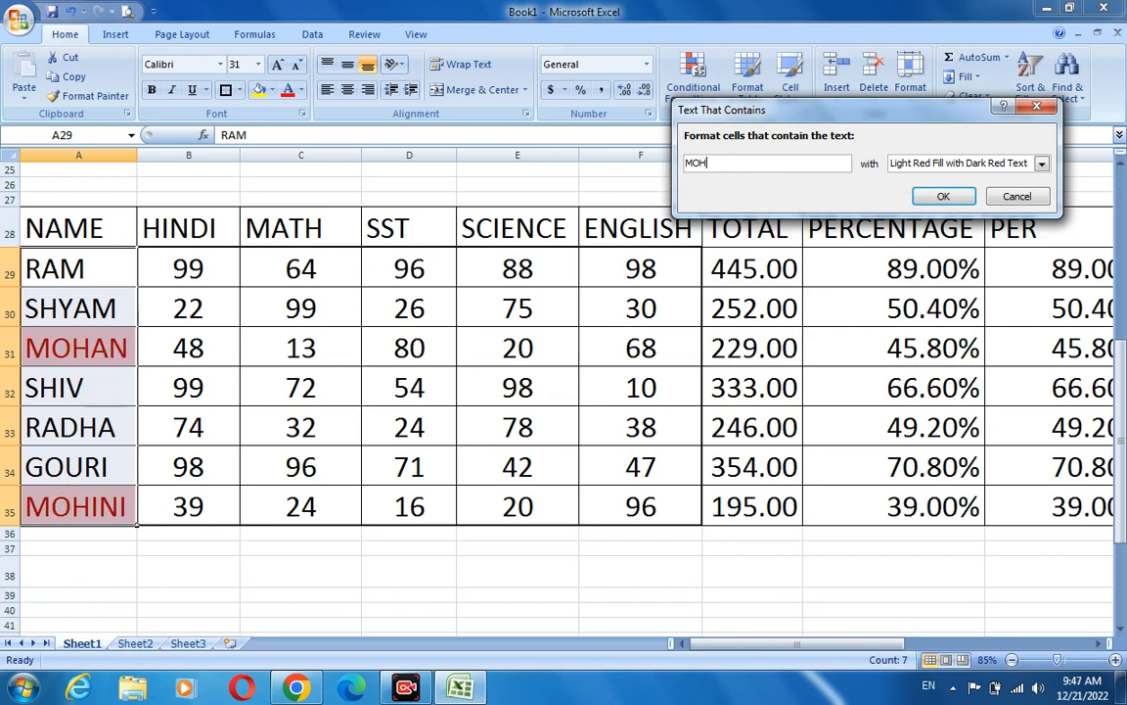
pyautogui.write('A')
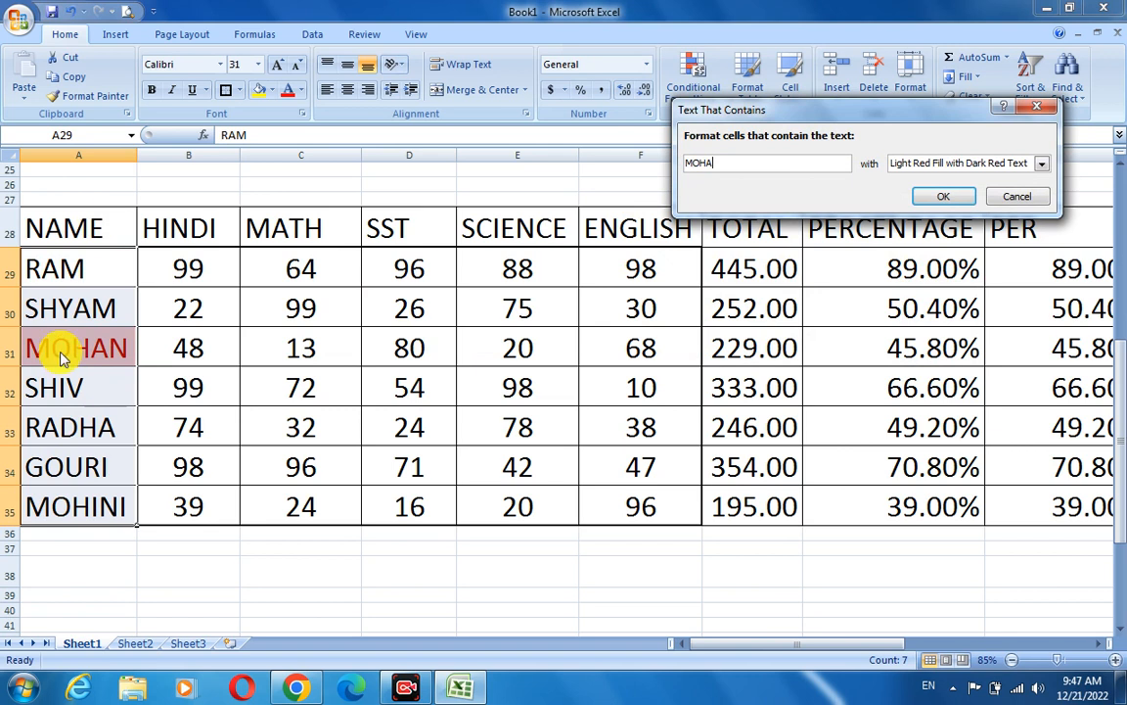
pyautogui.write('N')
# - Replace the Text That Contains text with RA, extend it to RAD, and cancel the rule
pyautogui.press('BackSpace')
pyautogui.press('BackSpace')
pyautogui.press('BackSpace')
pyautogui.press('BackSpace')
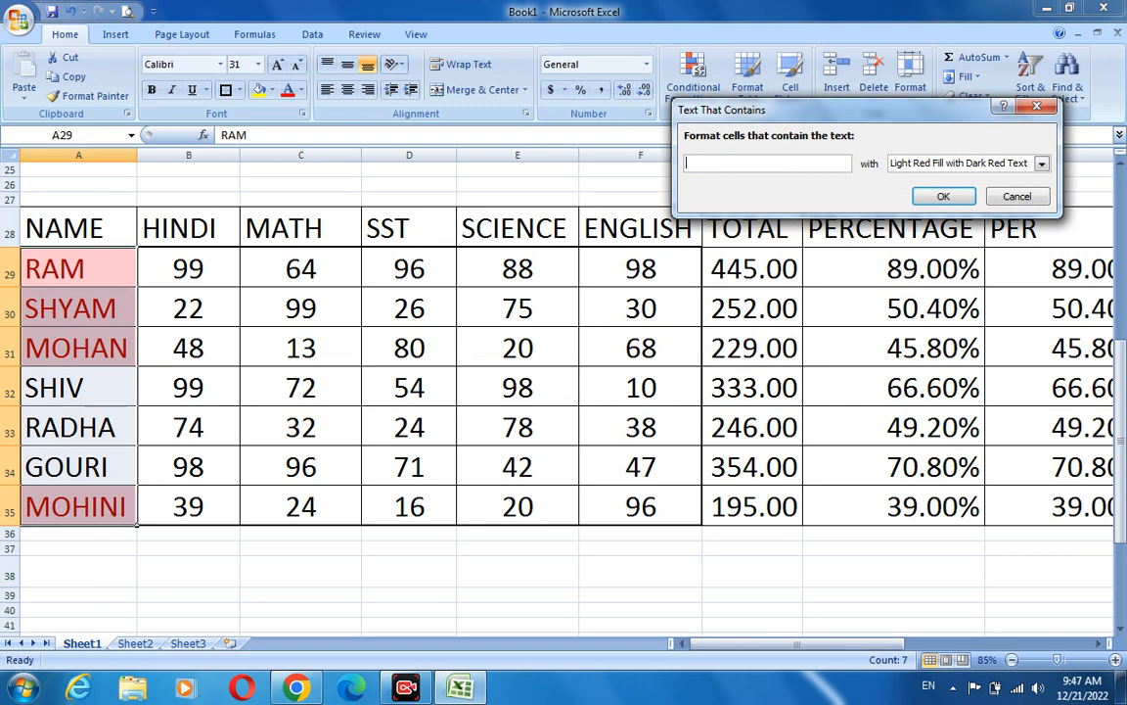
pyautogui.write('RA')
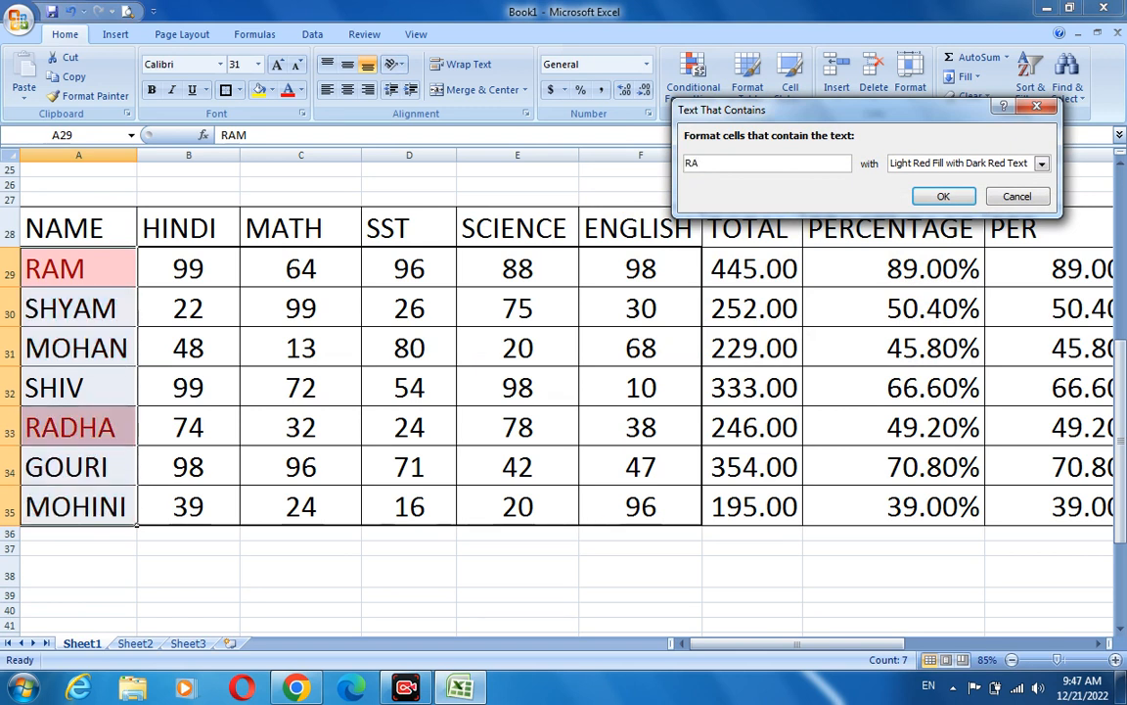
pyautogui.write('D')
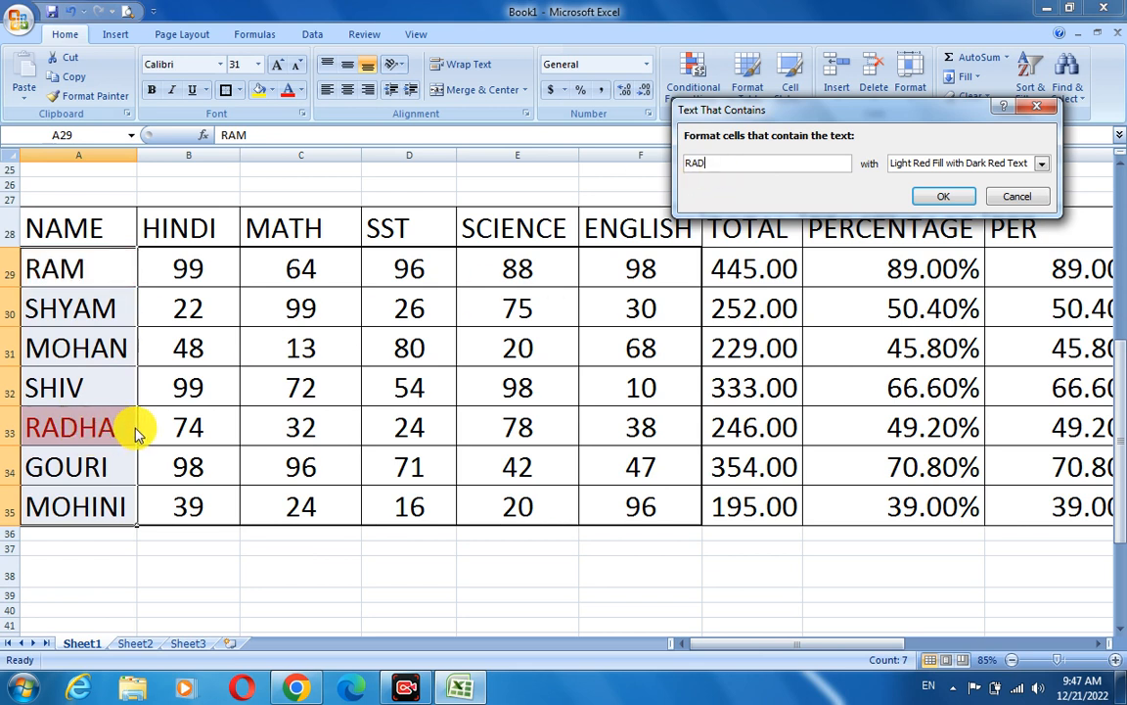
pyautogui.click(1004, 196)
pyautogui.click(211, 315)
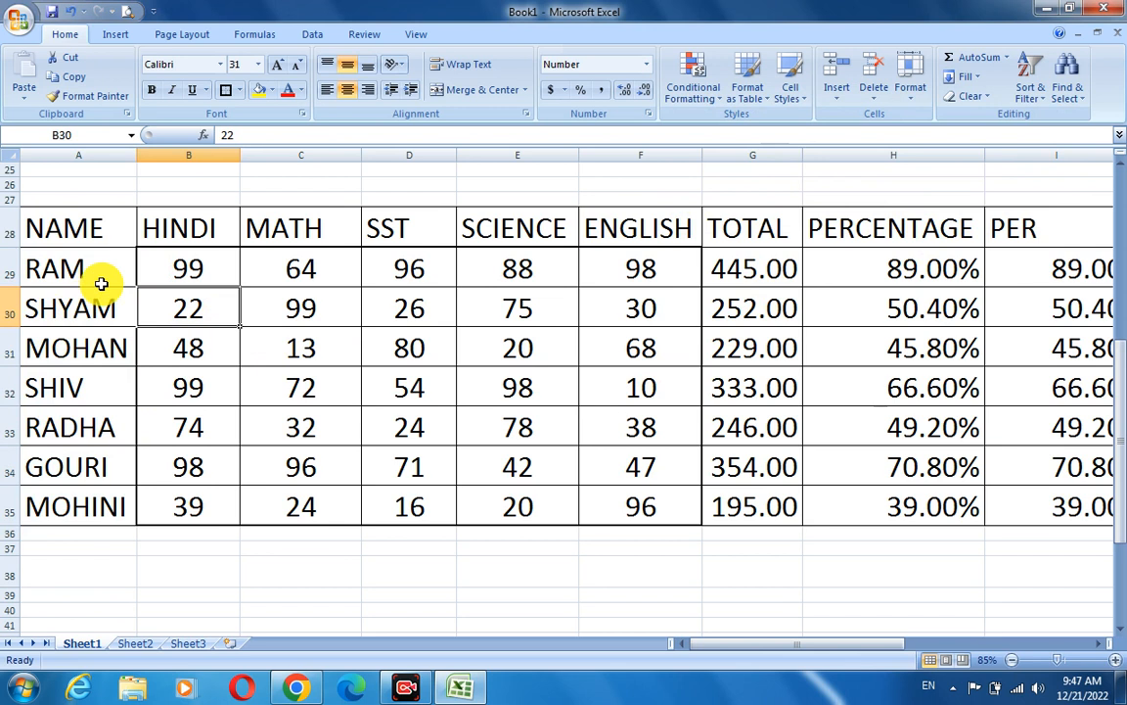
# - Preview a Duplicate Values rule on the marks in B29:F35 with Light Red Fill with Dark Red Text, and cancel it
pyautogui.click(707, 108)
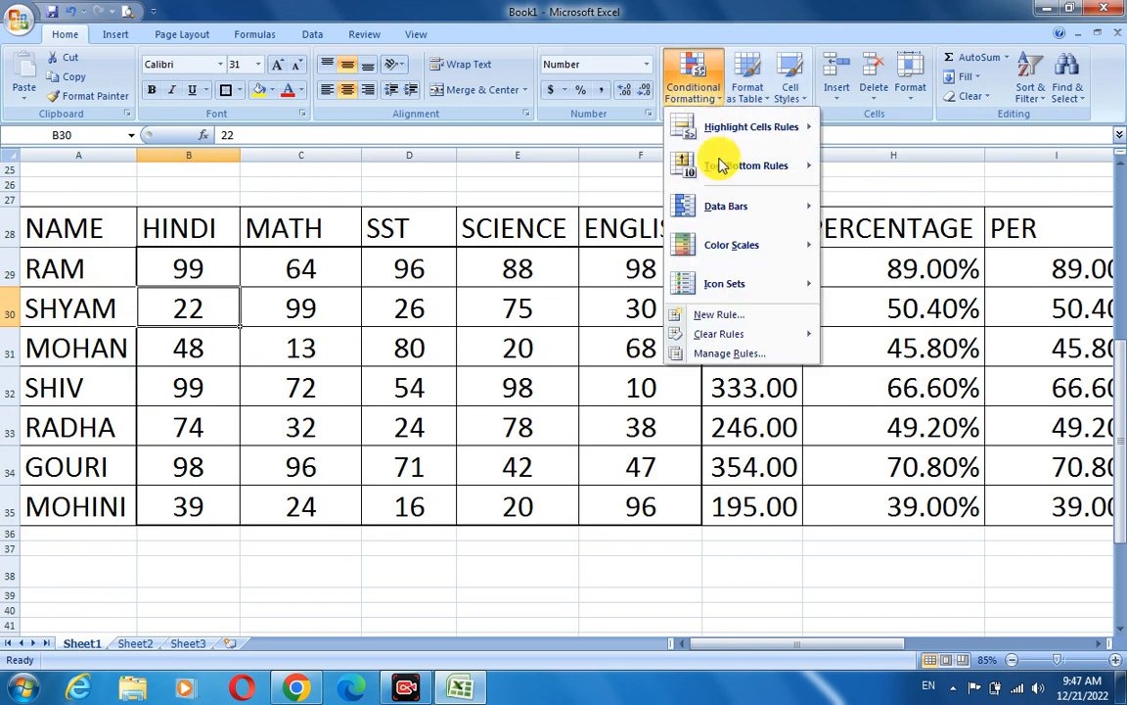
pyautogui.moveTo(753, 126)
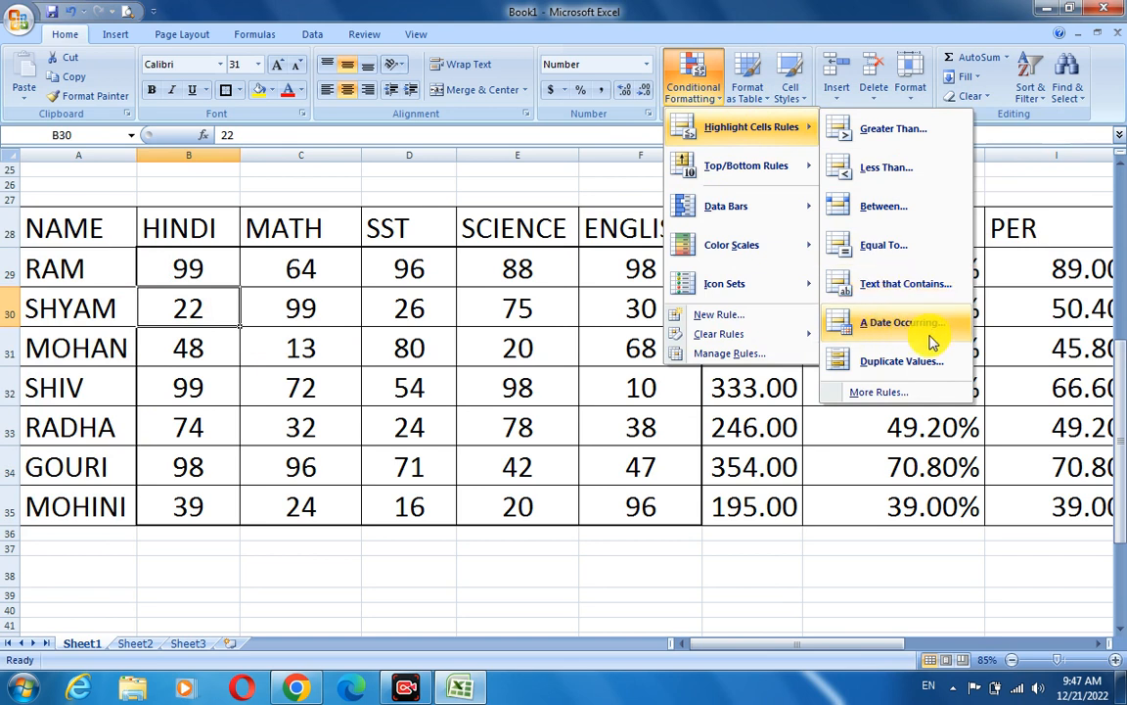
pyautogui.click(491, 352)
pyautogui.moveTo(208, 267); pyautogui.dragTo(629, 473)
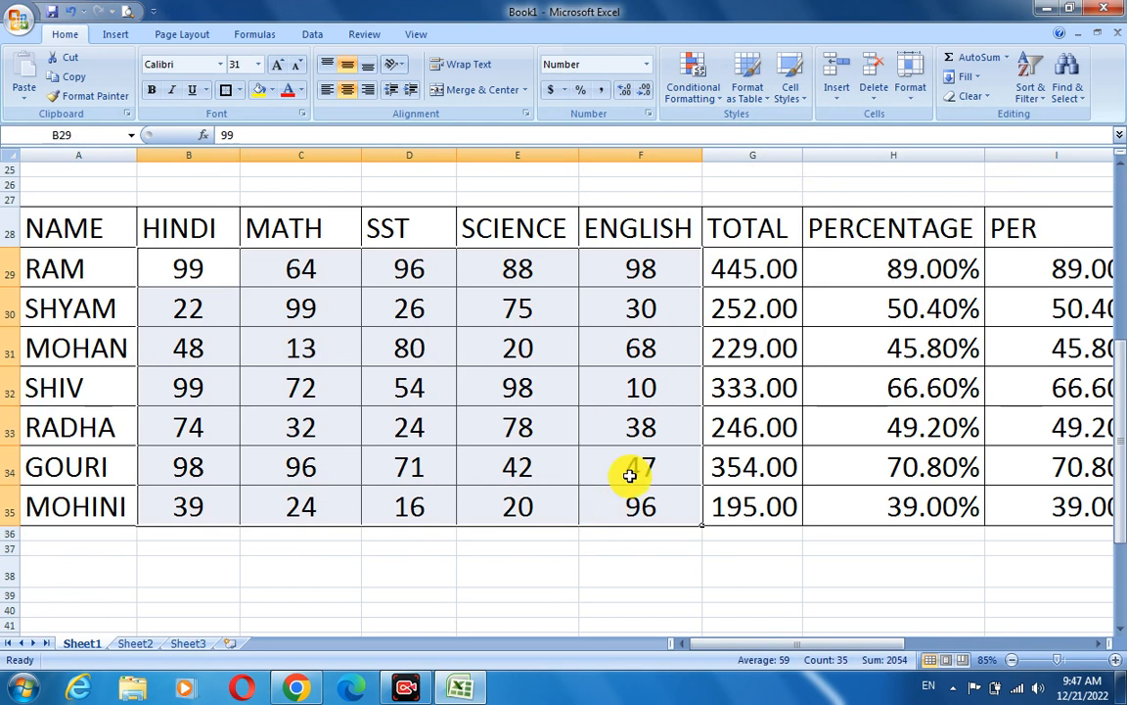
pyautogui.click(707, 96)
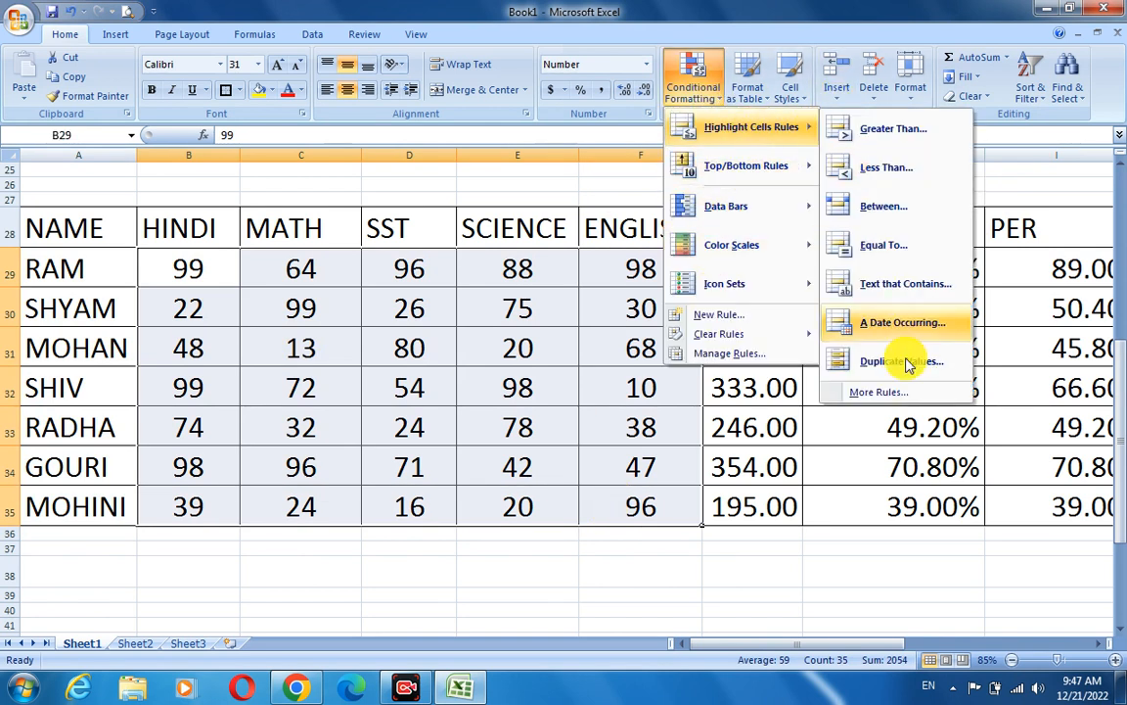
pyautogui.click(931, 370)
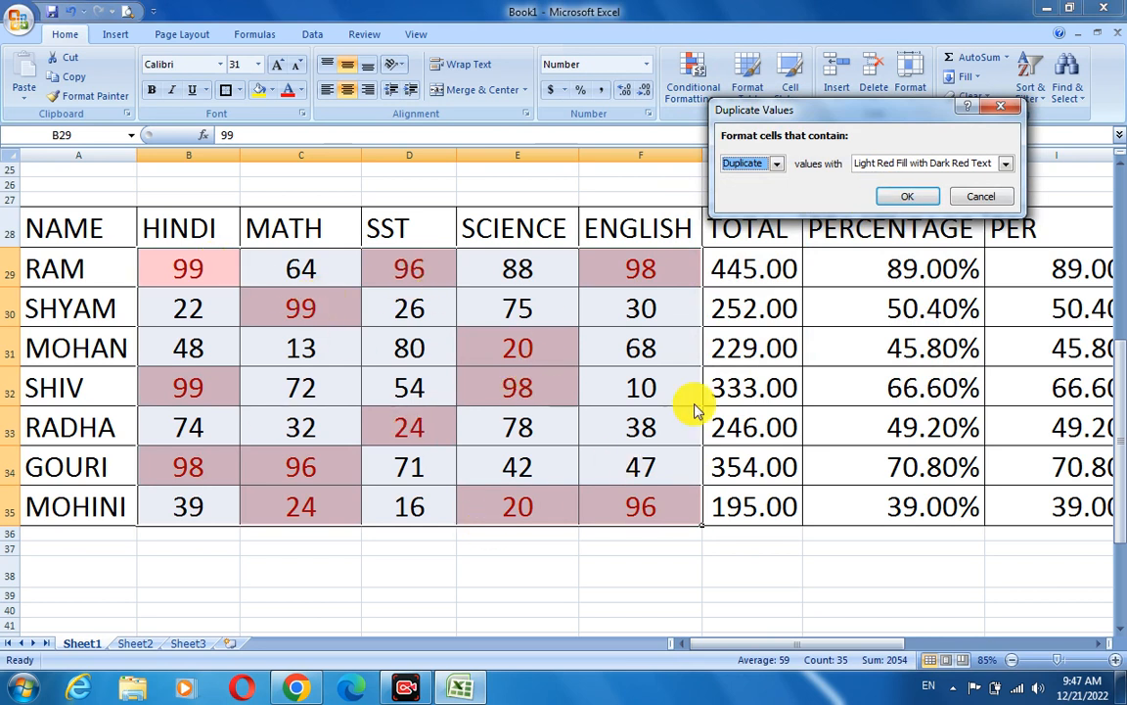
pyautogui.click(975, 201)
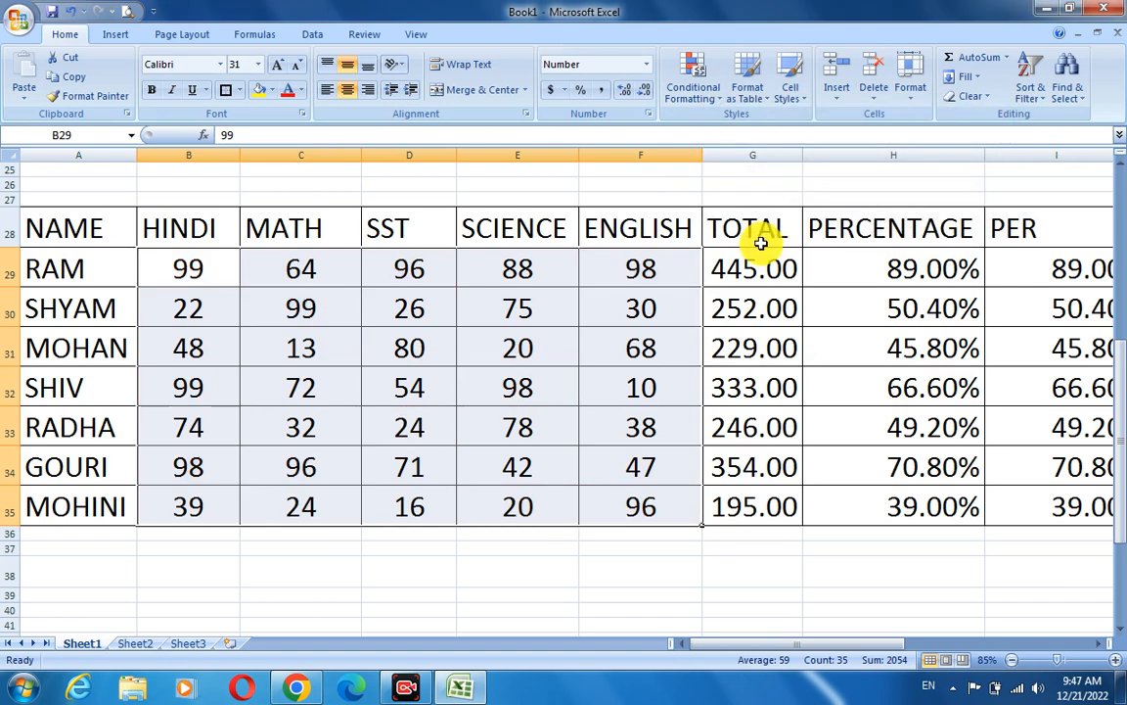
pyautogui.click(529, 375)
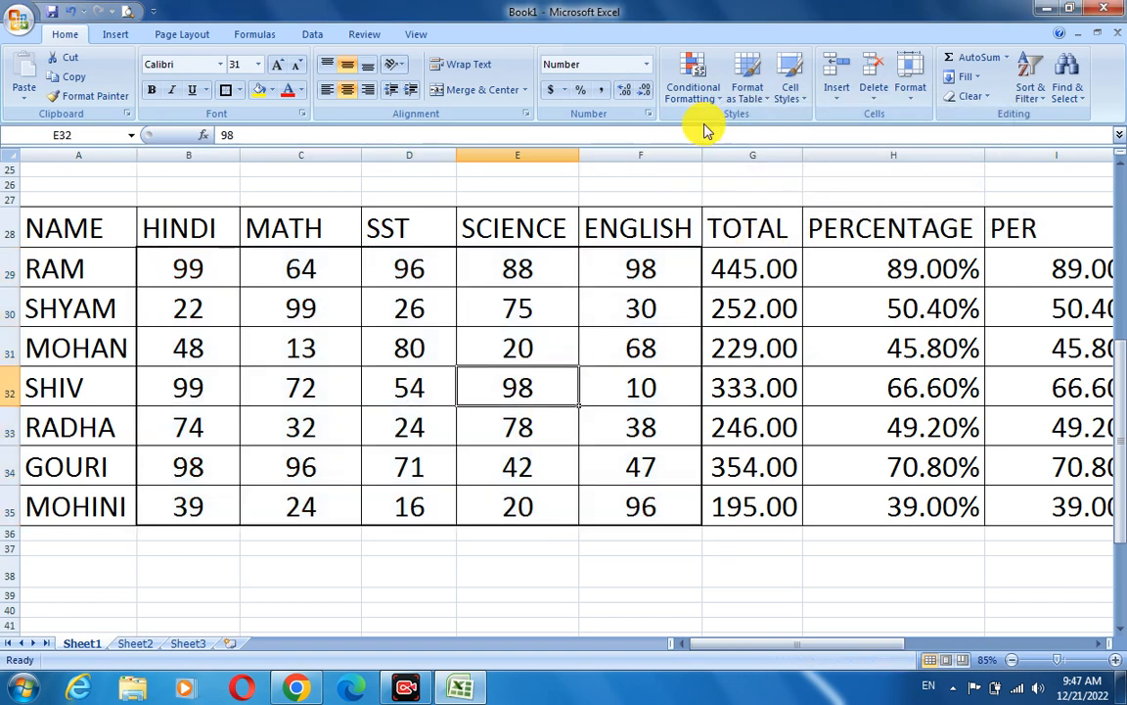
pyautogui.click(693, 78)
pyautogui.moveTo(714, 126)
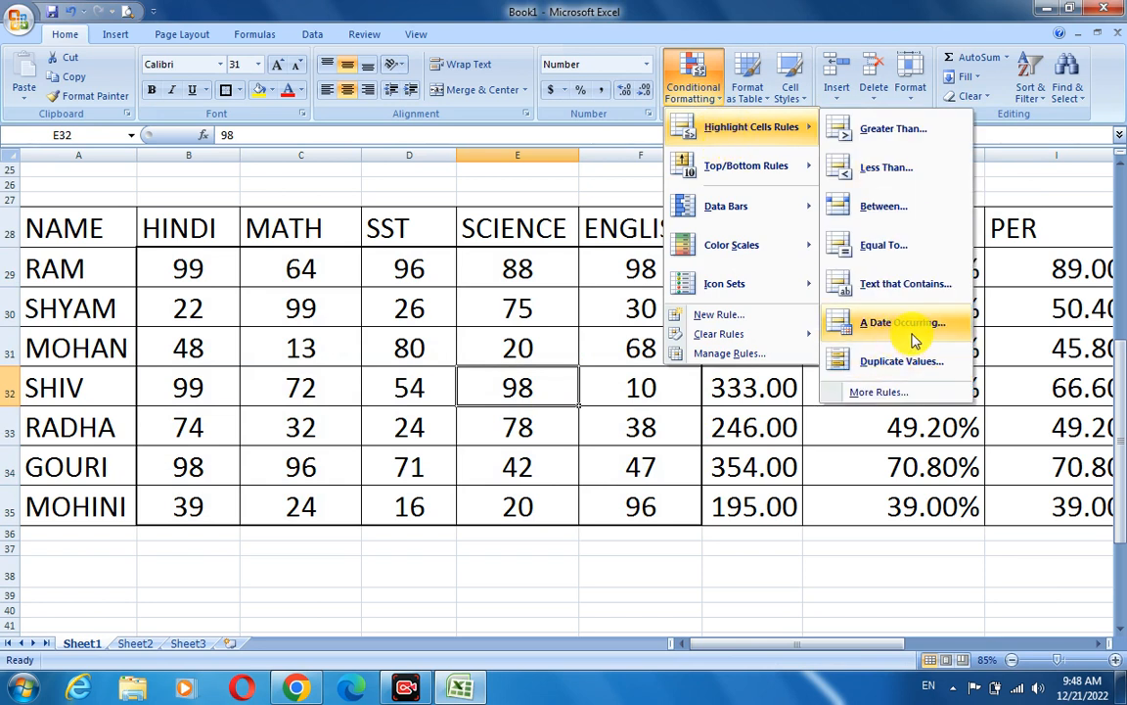
pyautogui.click(795, 550)
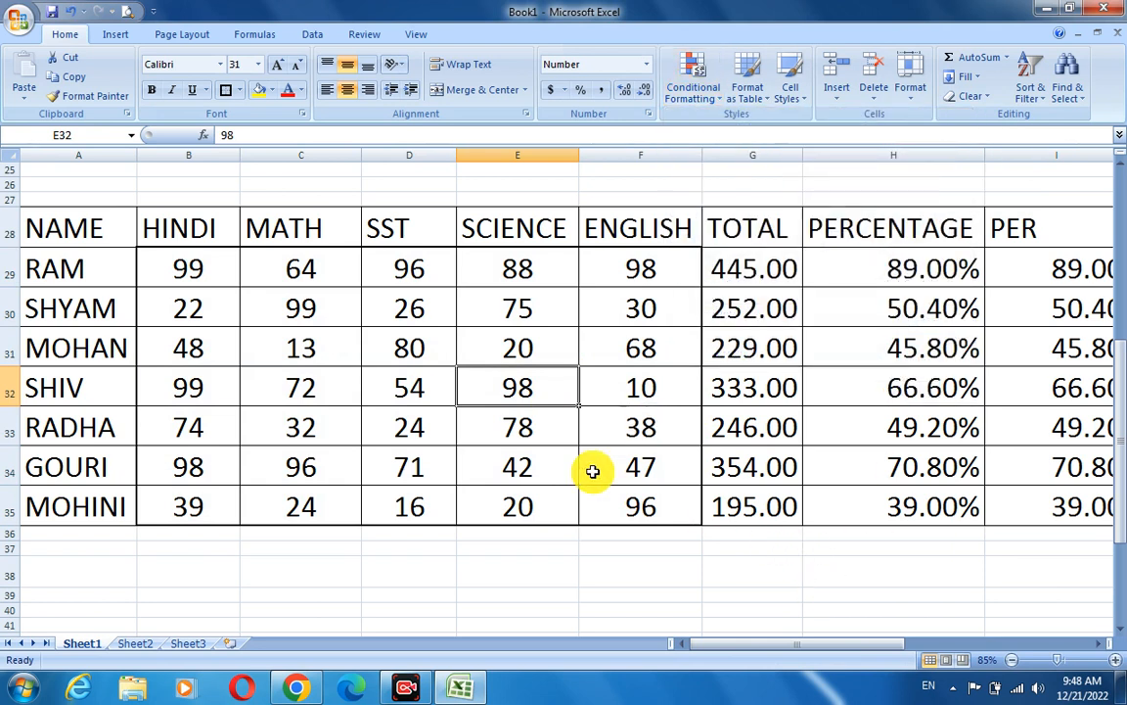
pyautogui.moveTo(709, 649)
pyautogui.mouseDown()
pyautogui.moveTo(772, 649)
pyautogui.moveTo(700, 649)
pyautogui.mouseUp()
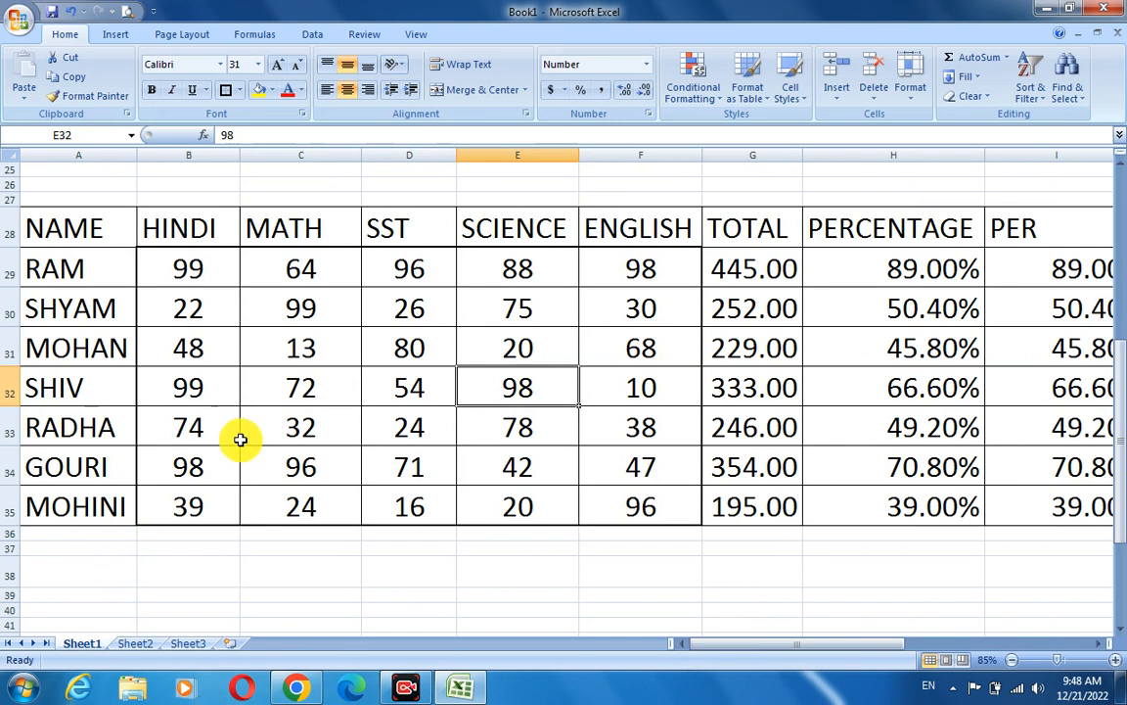
pyautogui.click(714, 93)
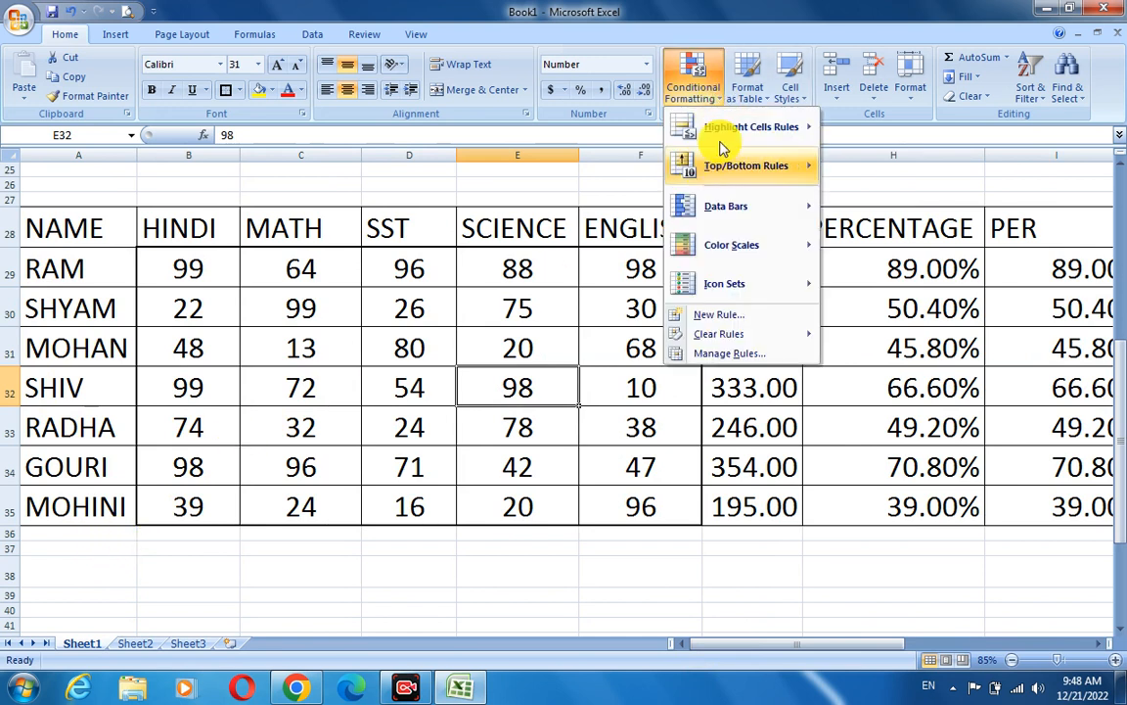
pyautogui.moveTo(753, 128)
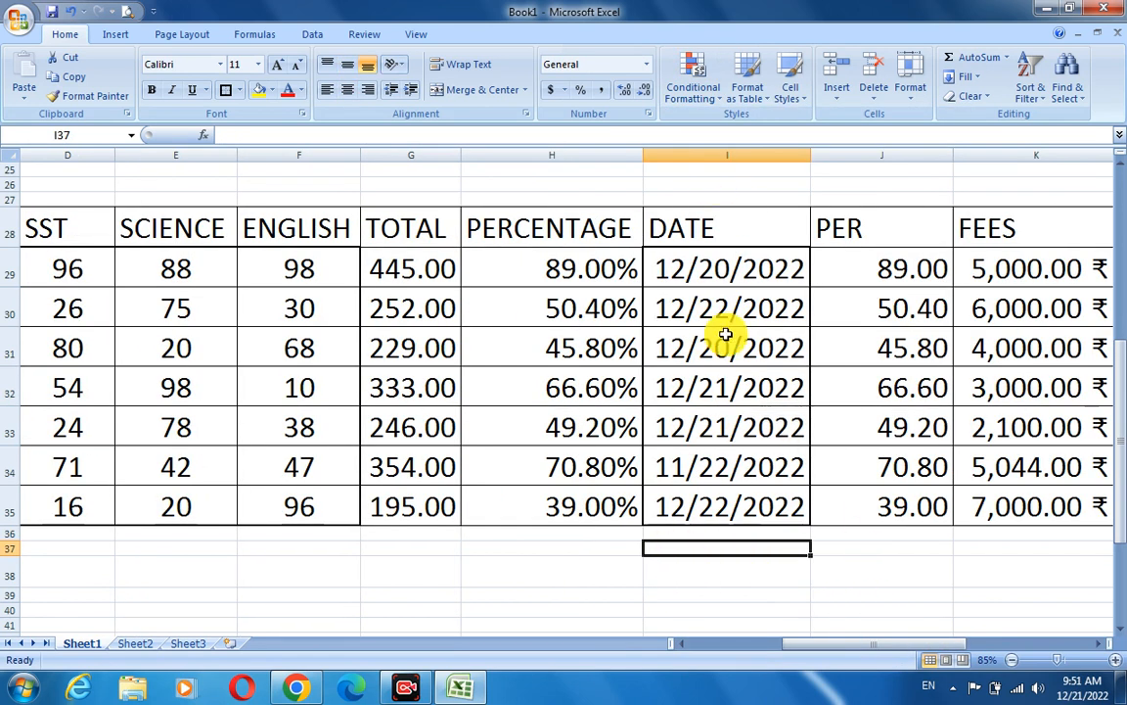
# - Preview an A Date Occurring rule on the dates in I29:I35 with the periods Yesterday, Today and Tomorrow
pyautogui.click(521, 568)
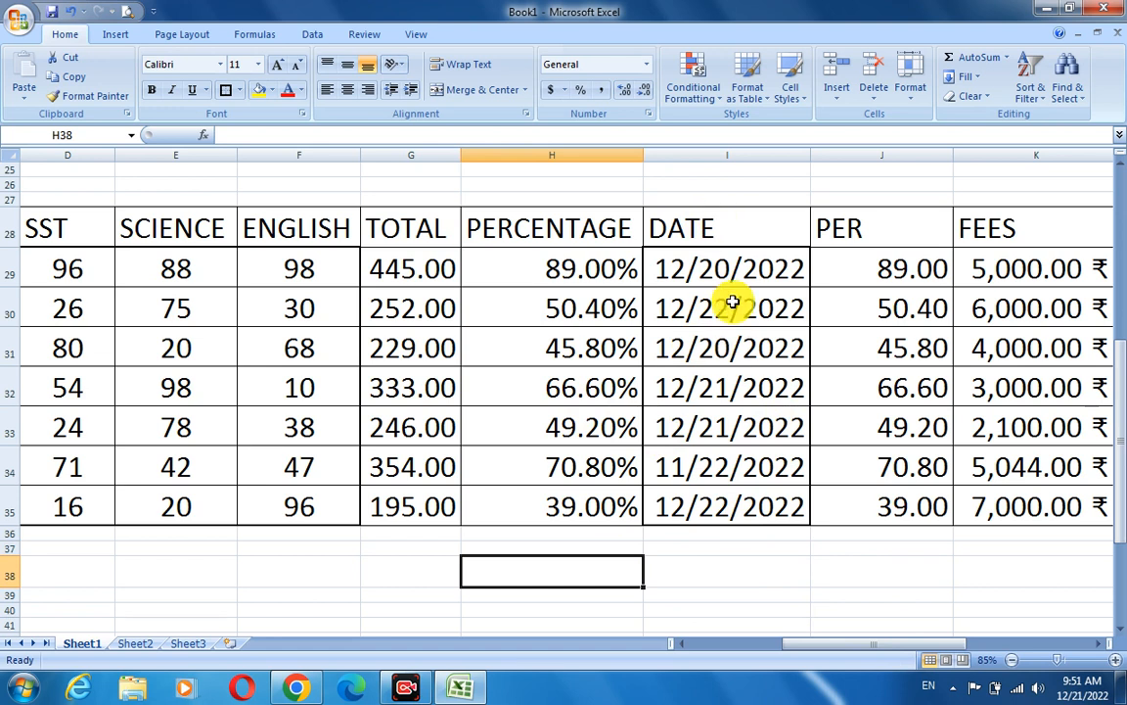
pyautogui.moveTo(737, 259); pyautogui.dragTo(727, 494)
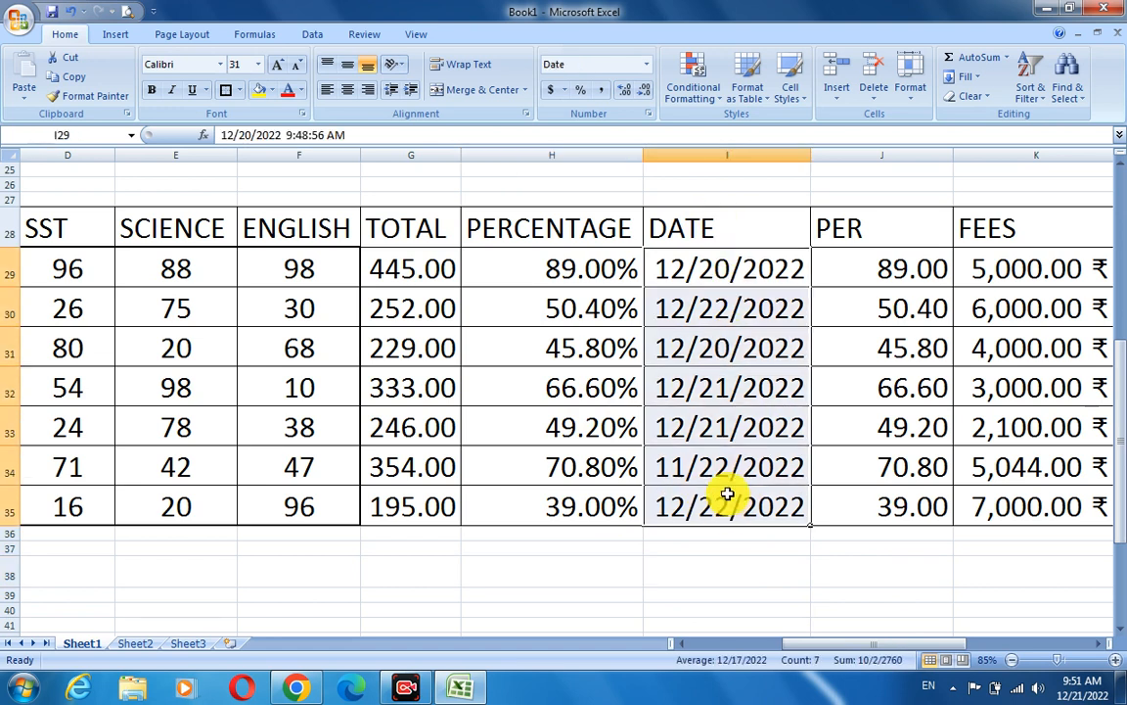
pyautogui.click(711, 98)
pyautogui.moveTo(729, 127)
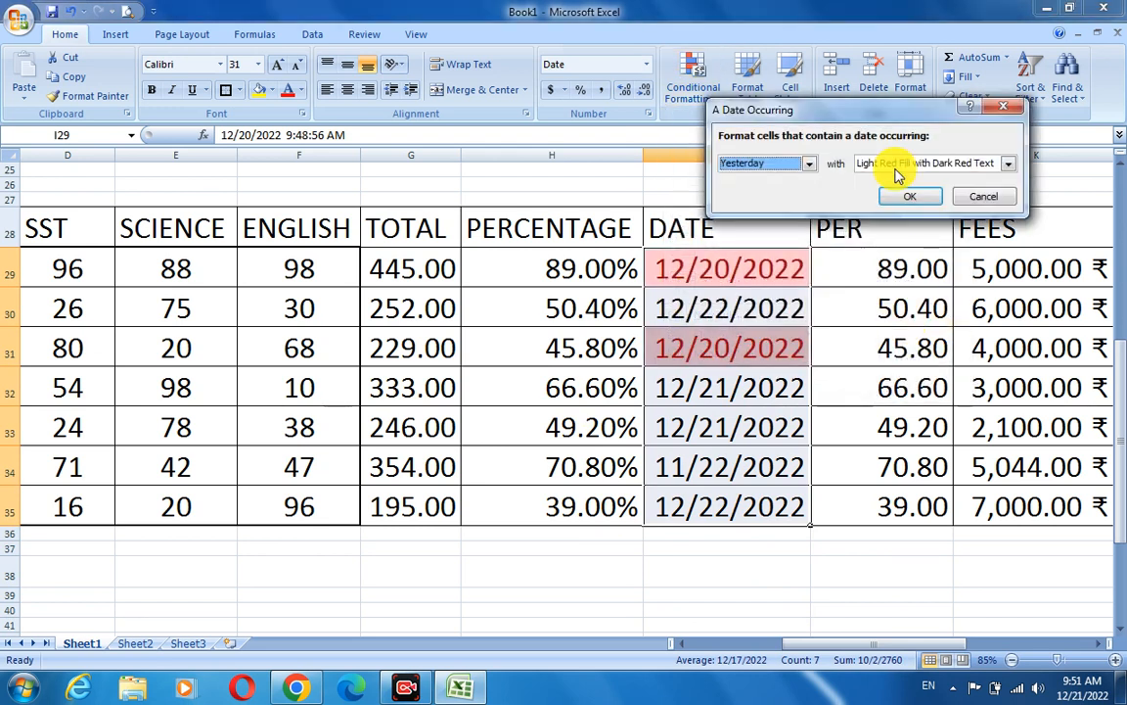
pyautogui.moveTo(820, 120); pyautogui.dragTo(346, 147)
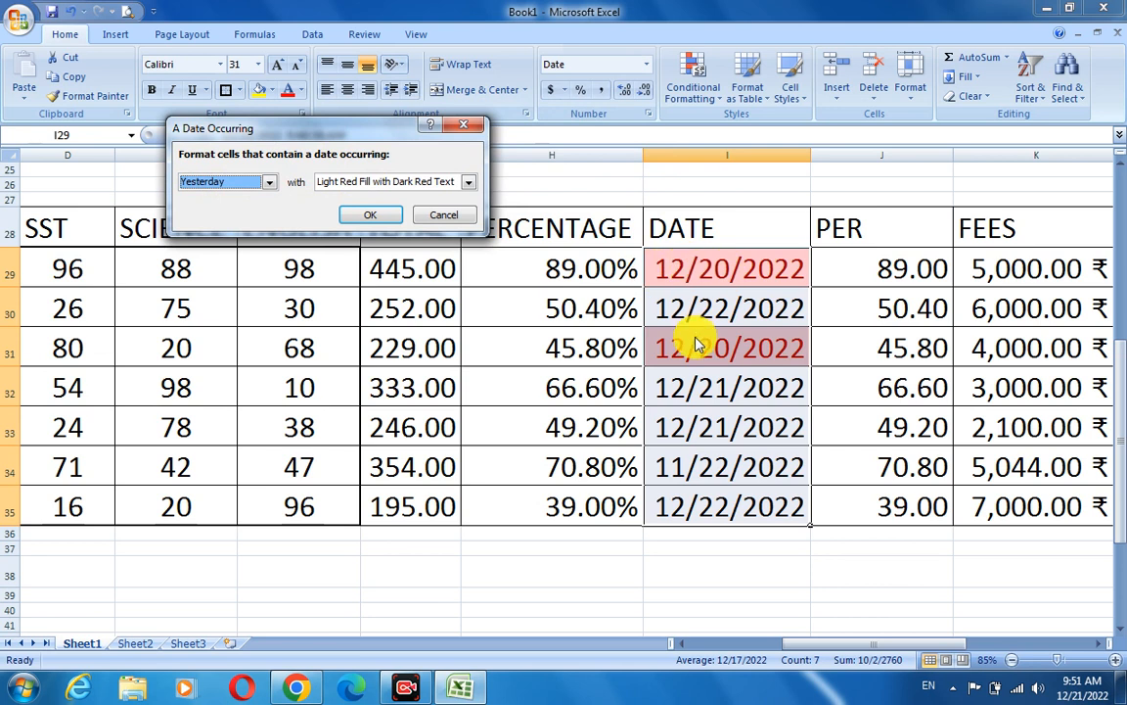
pyautogui.click(268, 182)
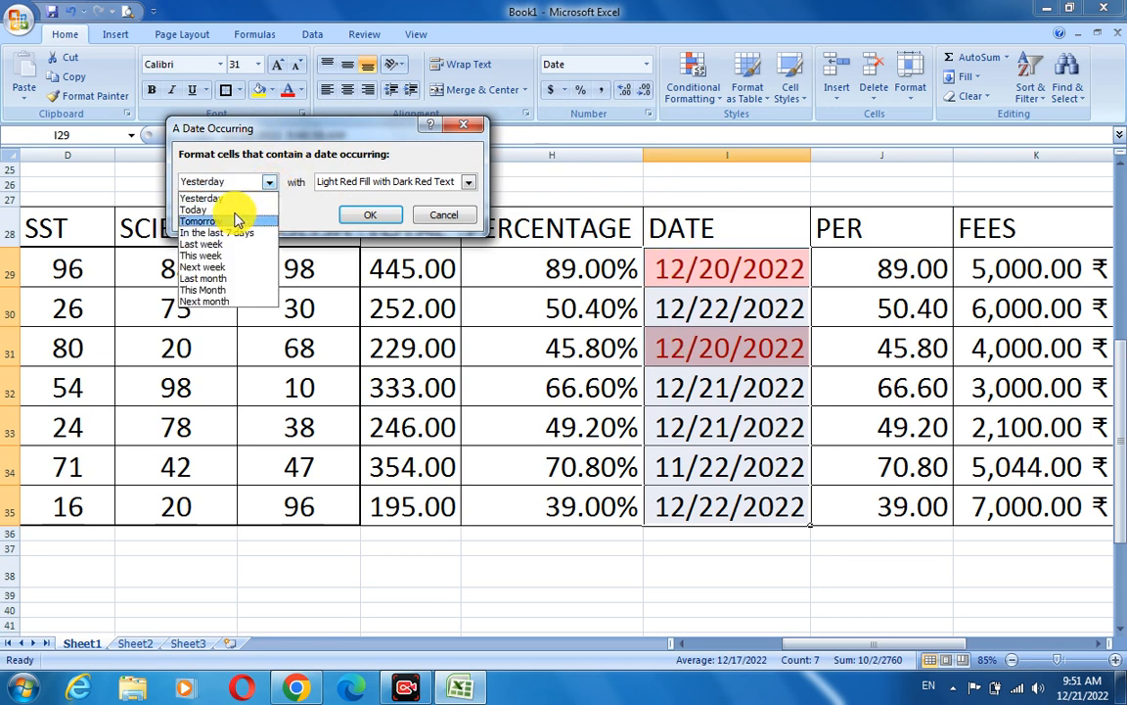
pyautogui.click(234, 210)
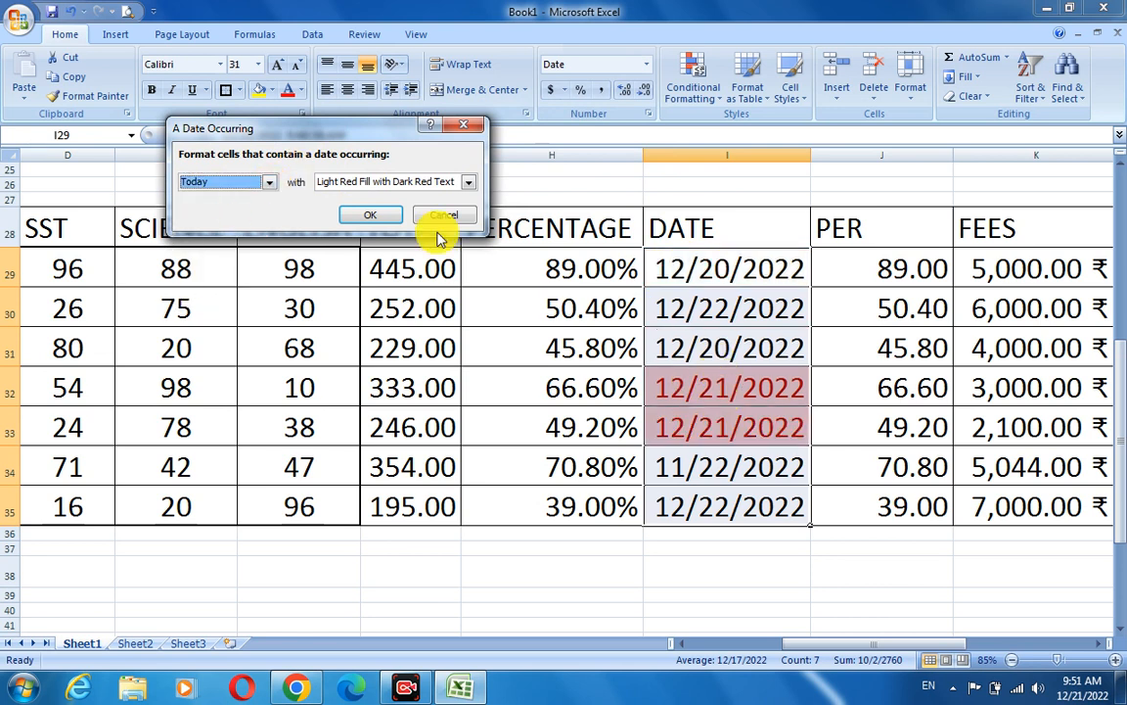
pyautogui.click(268, 182)
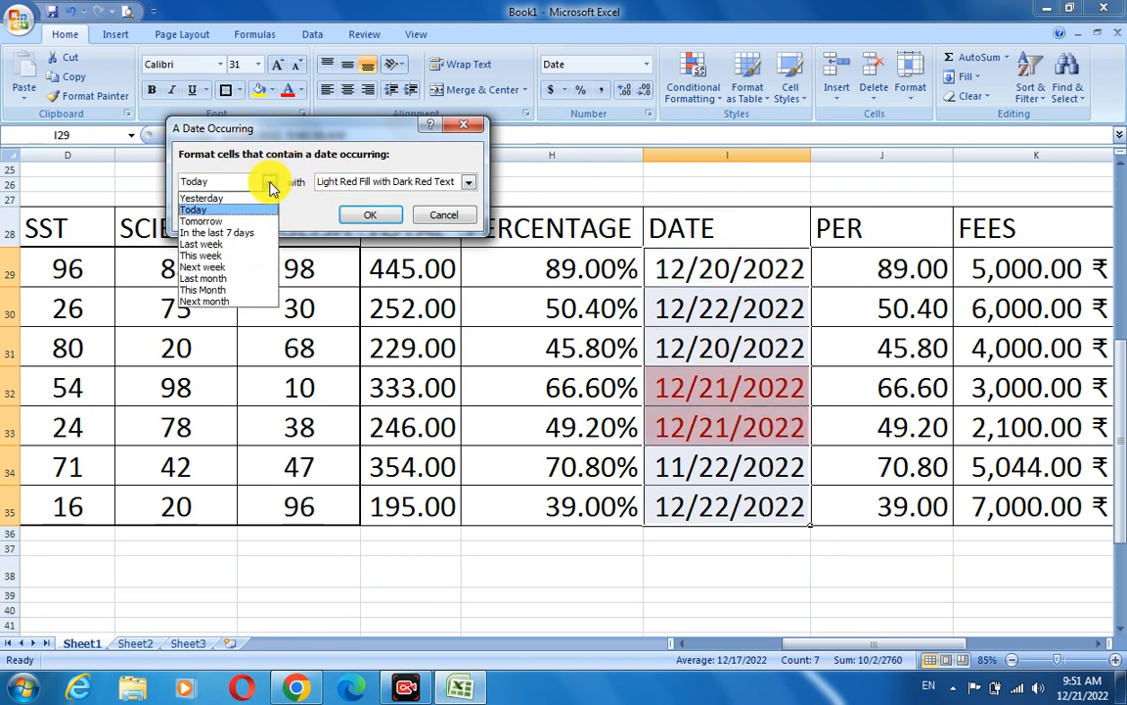
pyautogui.click(240, 223)
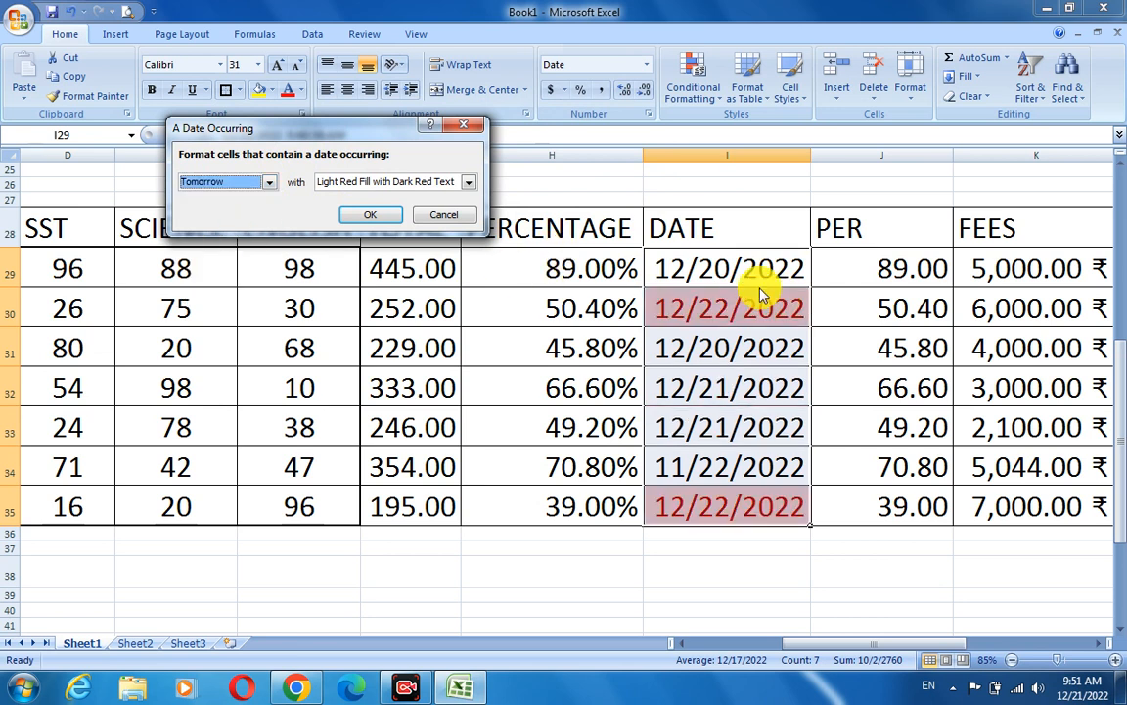
# - Preview the date rule with Last week and Last month, and cancel it without applying
pyautogui.click(270, 184)
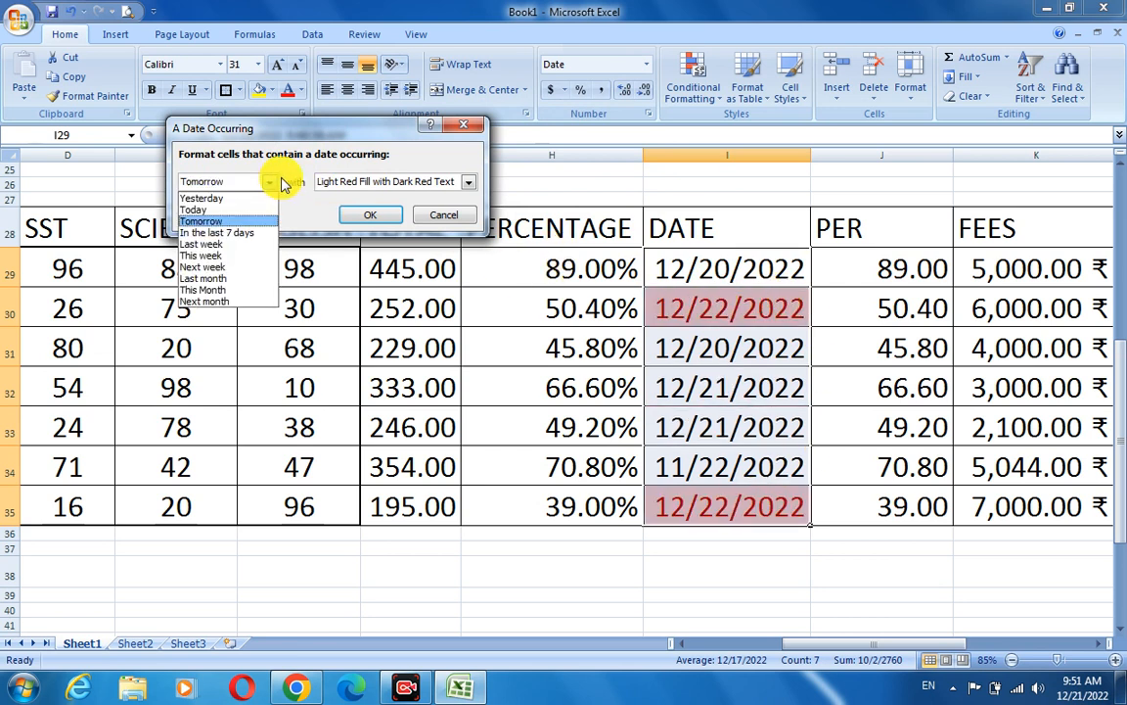
pyautogui.click(225, 245)
pyautogui.click(269, 182)
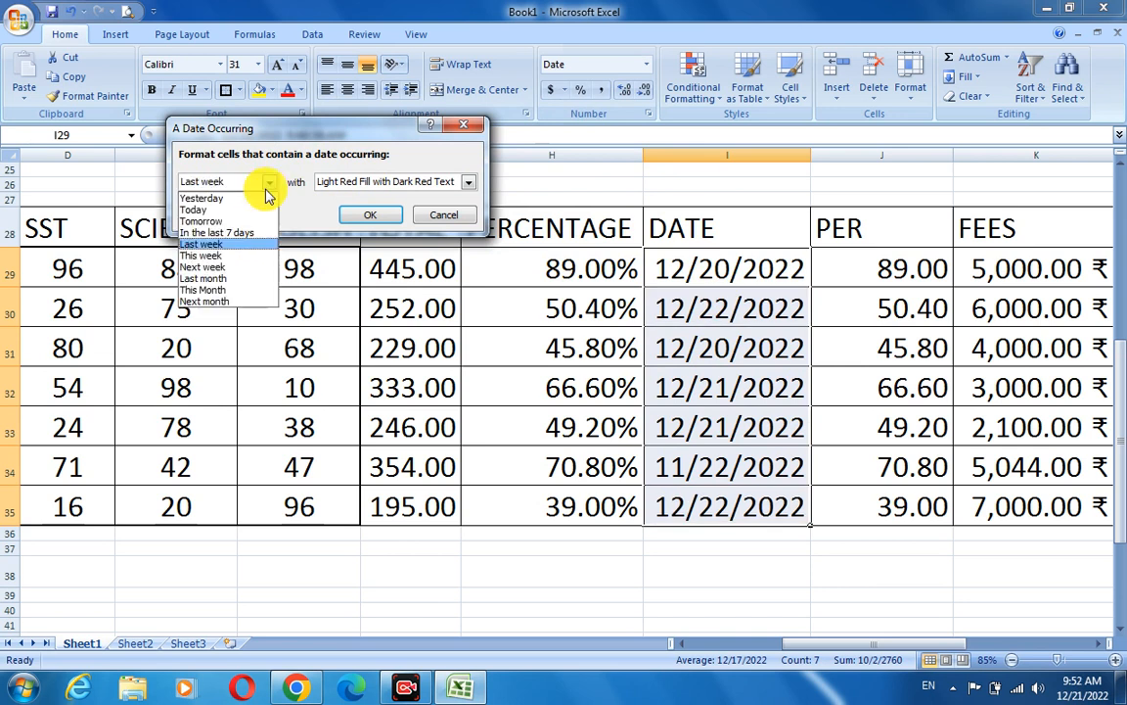
pyautogui.click(233, 277)
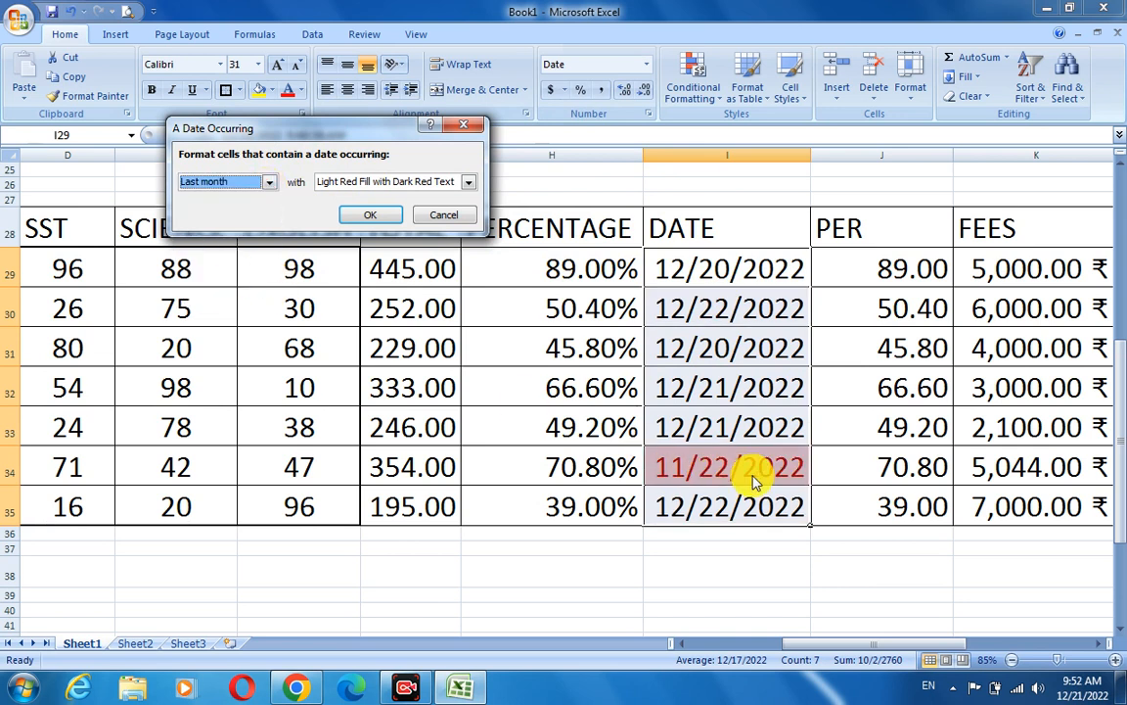
pyautogui.click(443, 214)
pyautogui.click(724, 196)
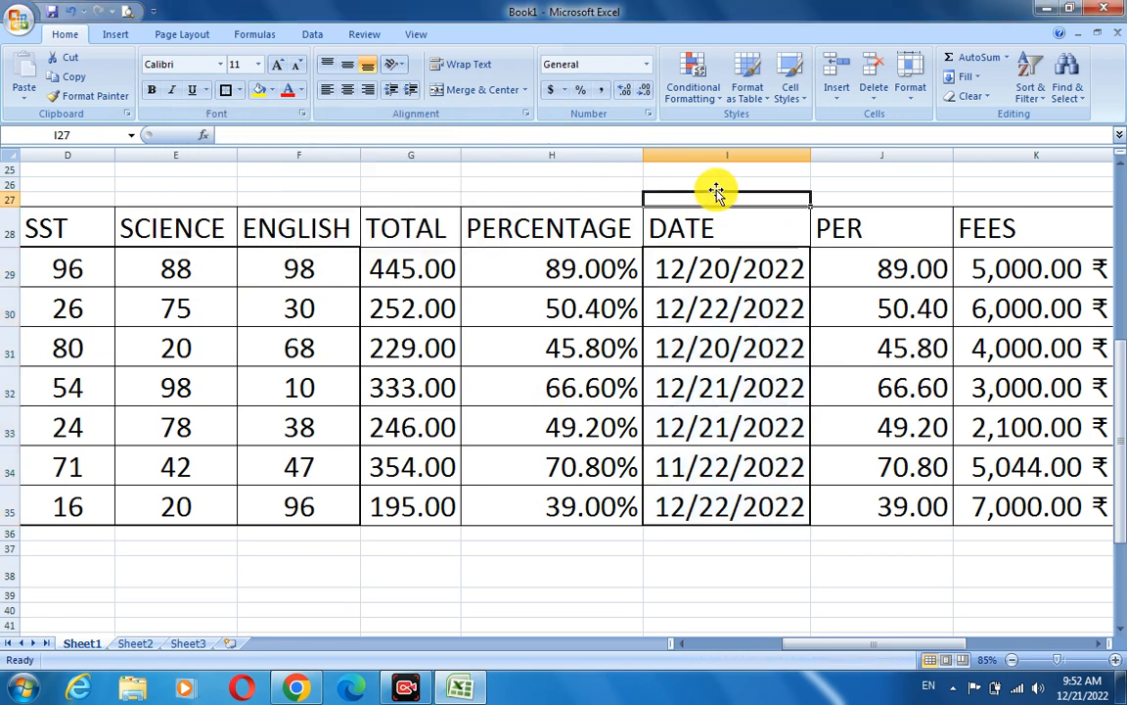
pyautogui.click(720, 101)
pyautogui.moveTo(685, 123)
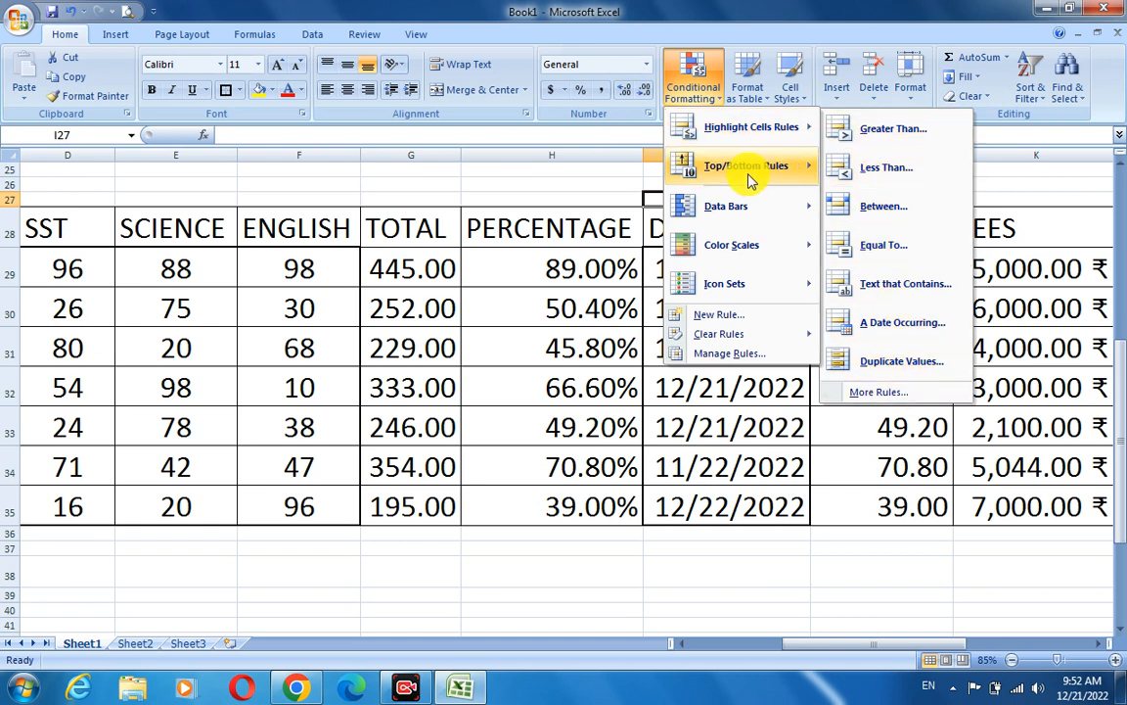
pyautogui.moveTo(750, 181)
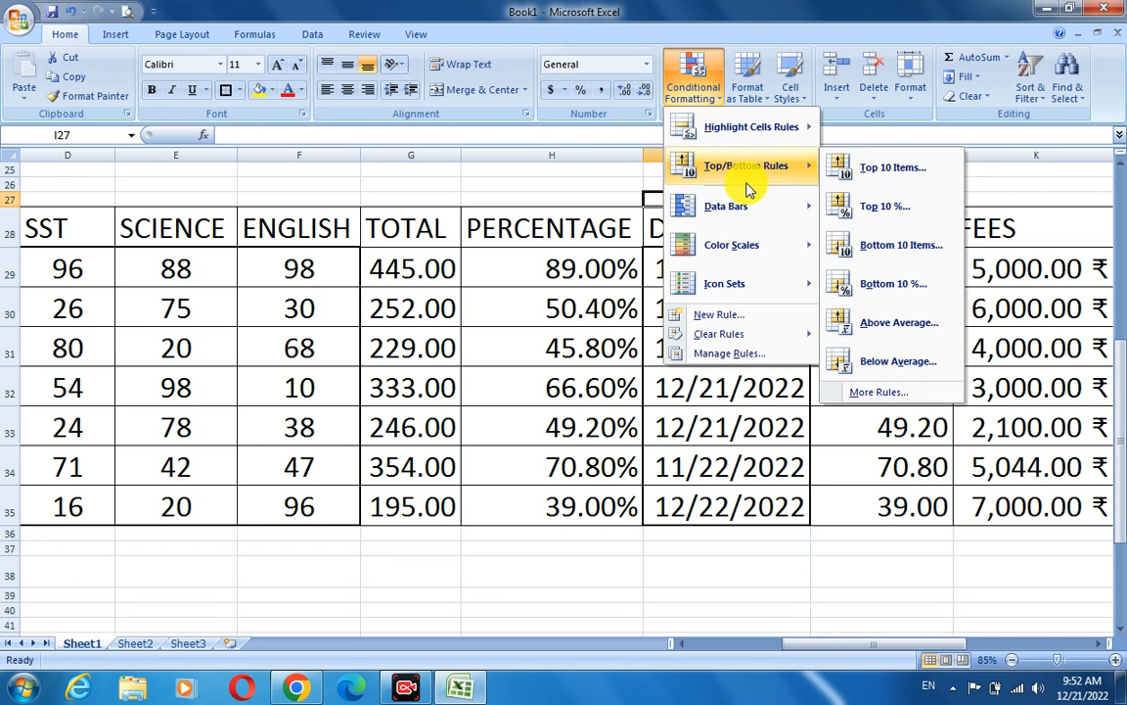
pyautogui.click(699, 647)
pyautogui.click(685, 649)
pyautogui.moveTo(756, 275); pyautogui.dragTo(744, 500)
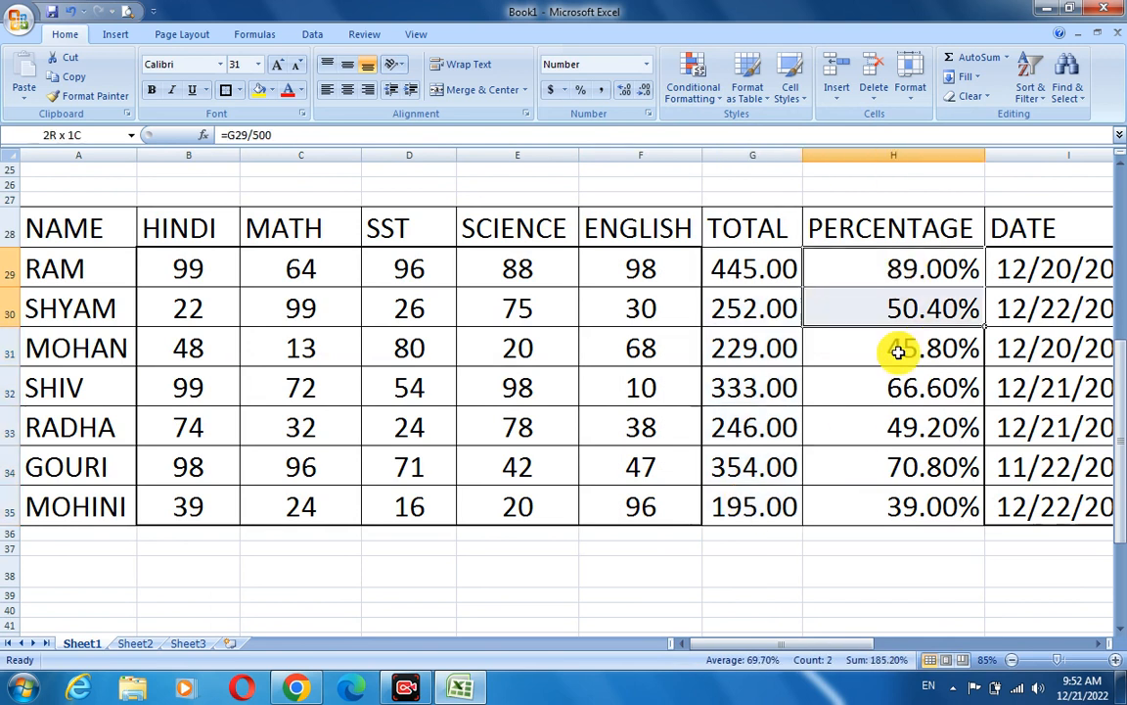
pyautogui.moveTo(918, 267); pyautogui.dragTo(946, 472)
pyautogui.click(838, 549)
# - Preview a Top 10 Items rule on the totals in G29:G35, lowering the number of top items to 3
pyautogui.moveTo(758, 277); pyautogui.dragTo(742, 501)
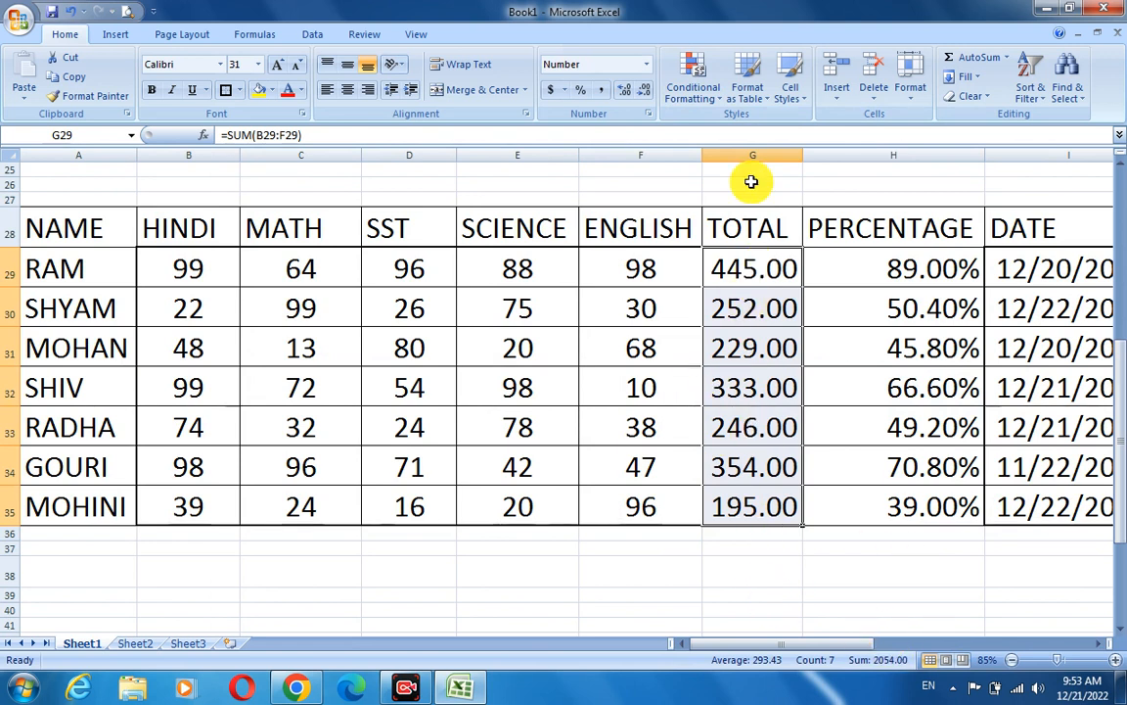
pyautogui.click(725, 103)
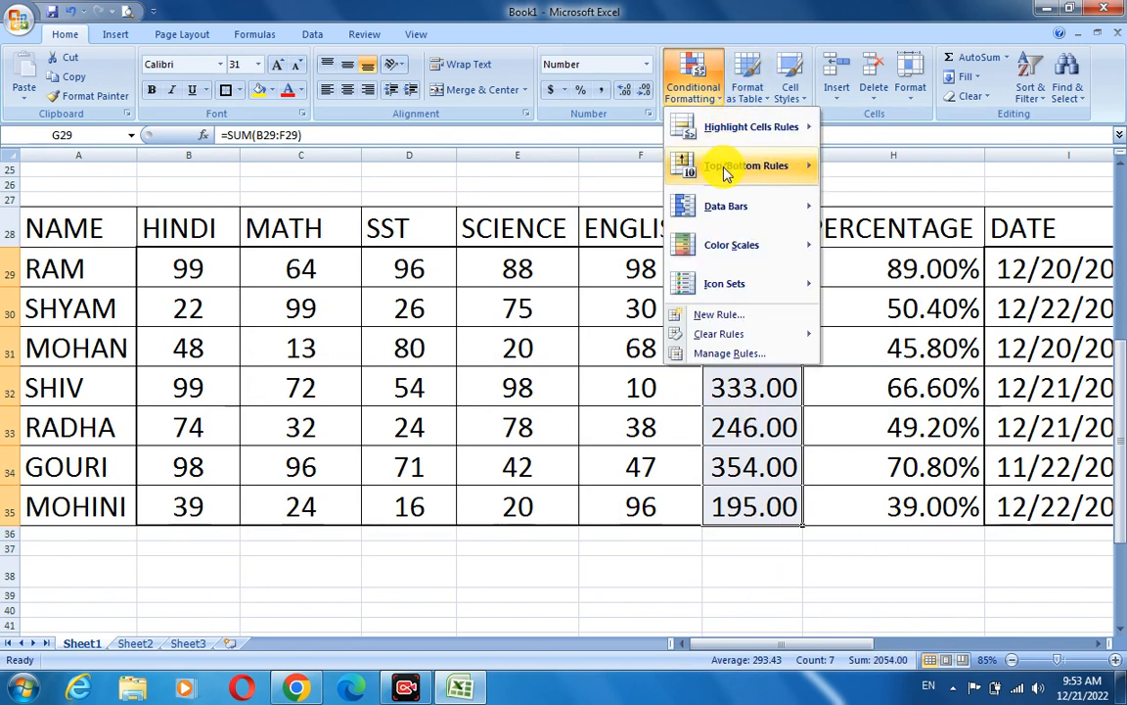
pyautogui.moveTo(732, 166)
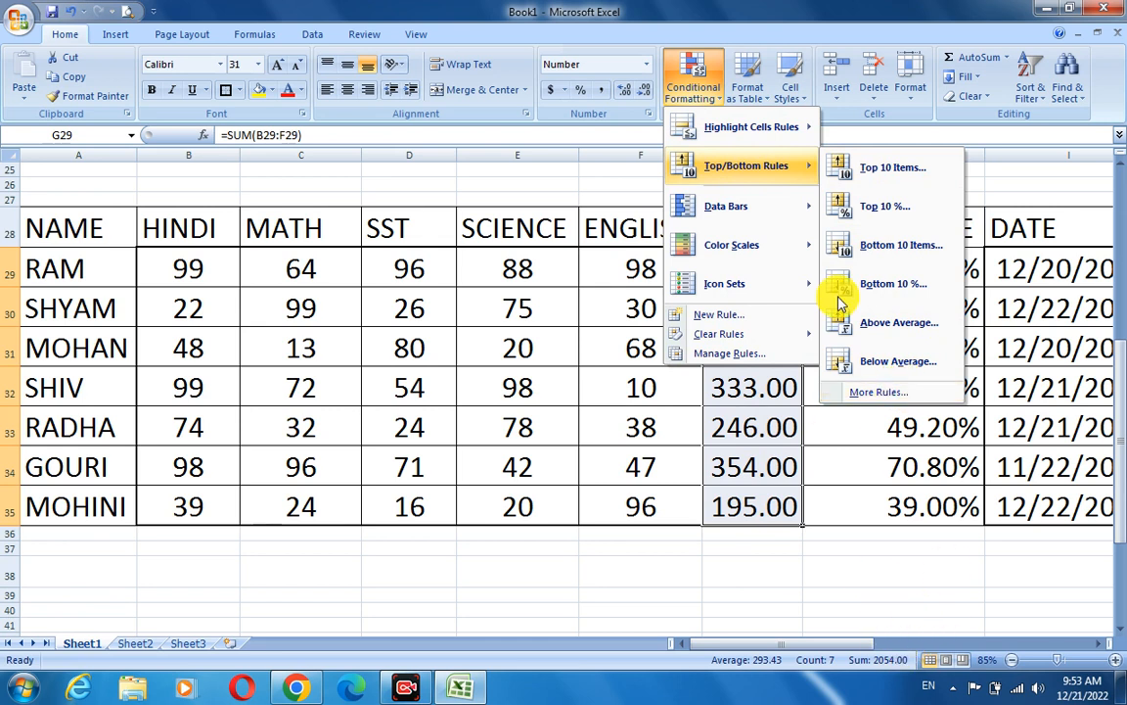
pyautogui.click(893, 184)
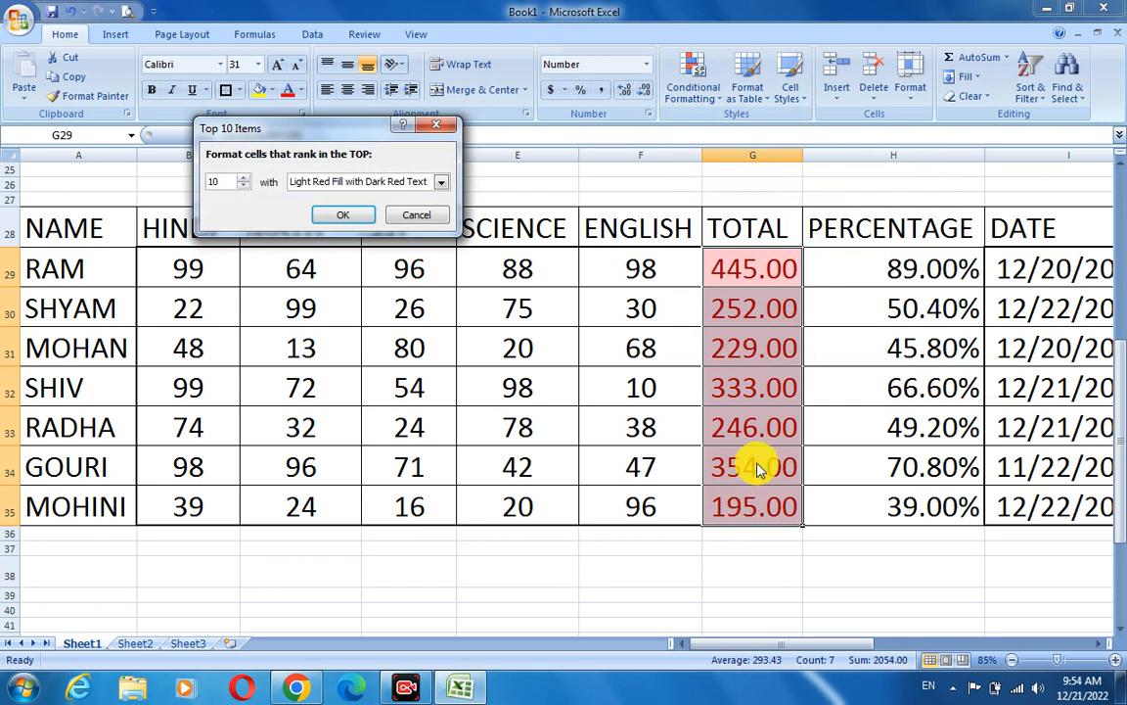
pyautogui.click(244, 191)
pyautogui.click(243, 190)
pyautogui.click(243, 191)
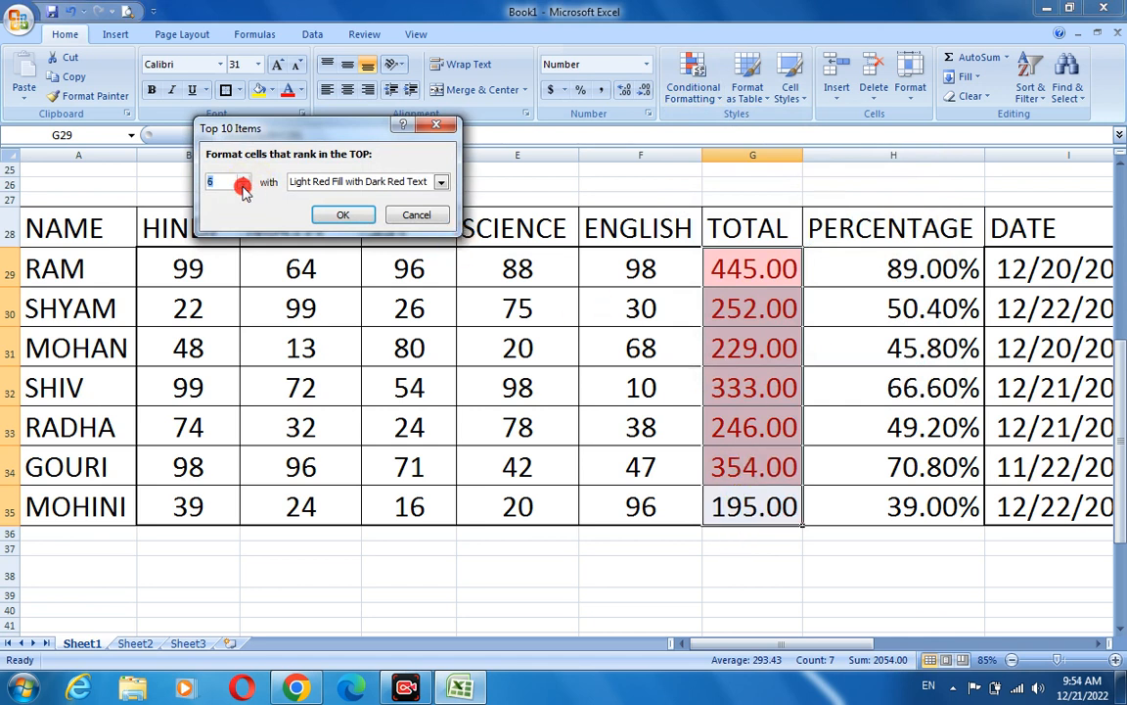
pyautogui.click(244, 191)
pyautogui.click(244, 190)
pyautogui.click(244, 191)
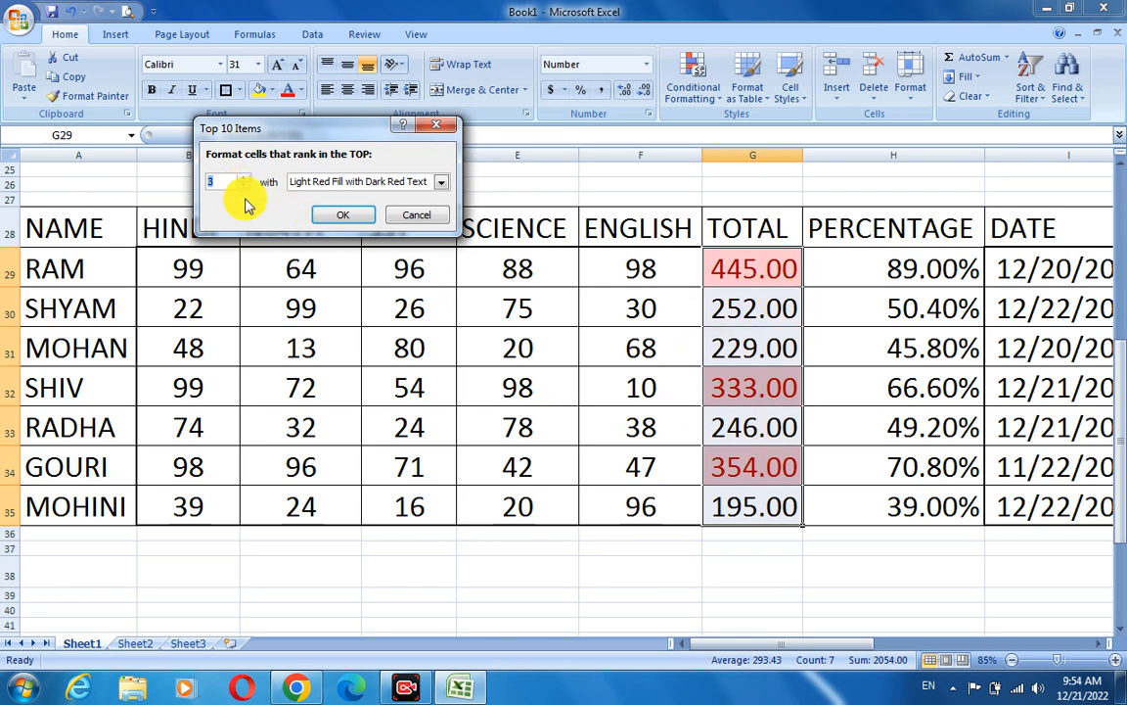
# - Lower the number of top items to 1, raise it to 3, and set it back to 1
pyautogui.click(243, 190)
pyautogui.click(244, 191)
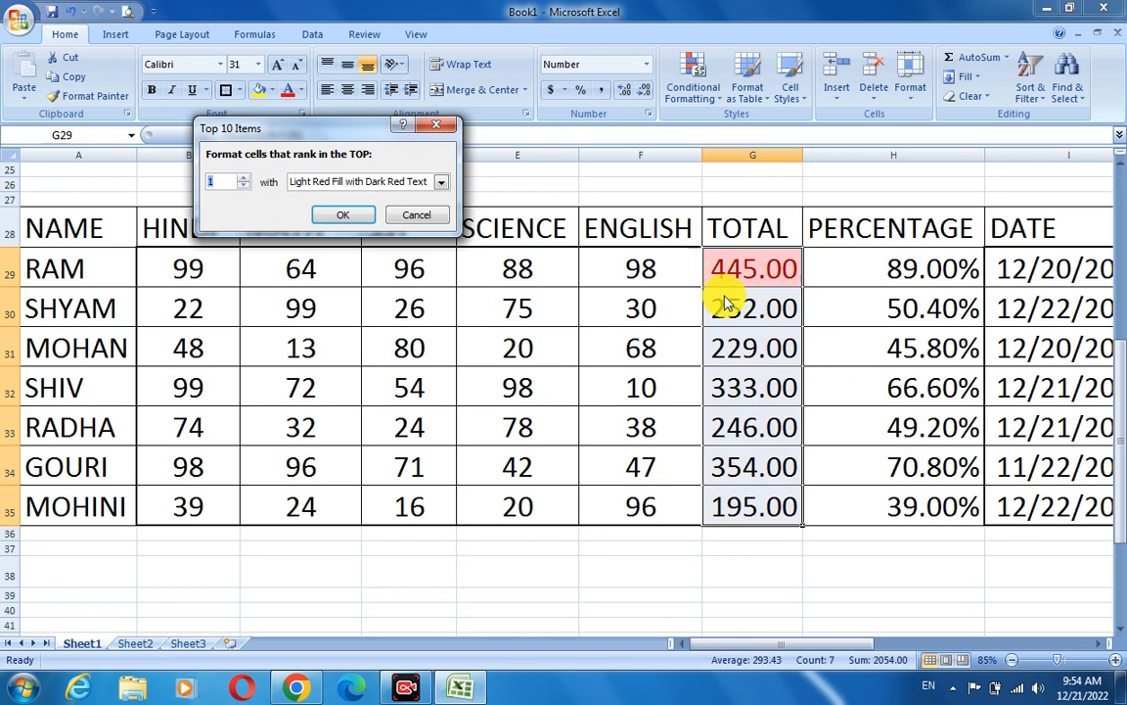
pyautogui.click(242, 179)
pyautogui.click(242, 180)
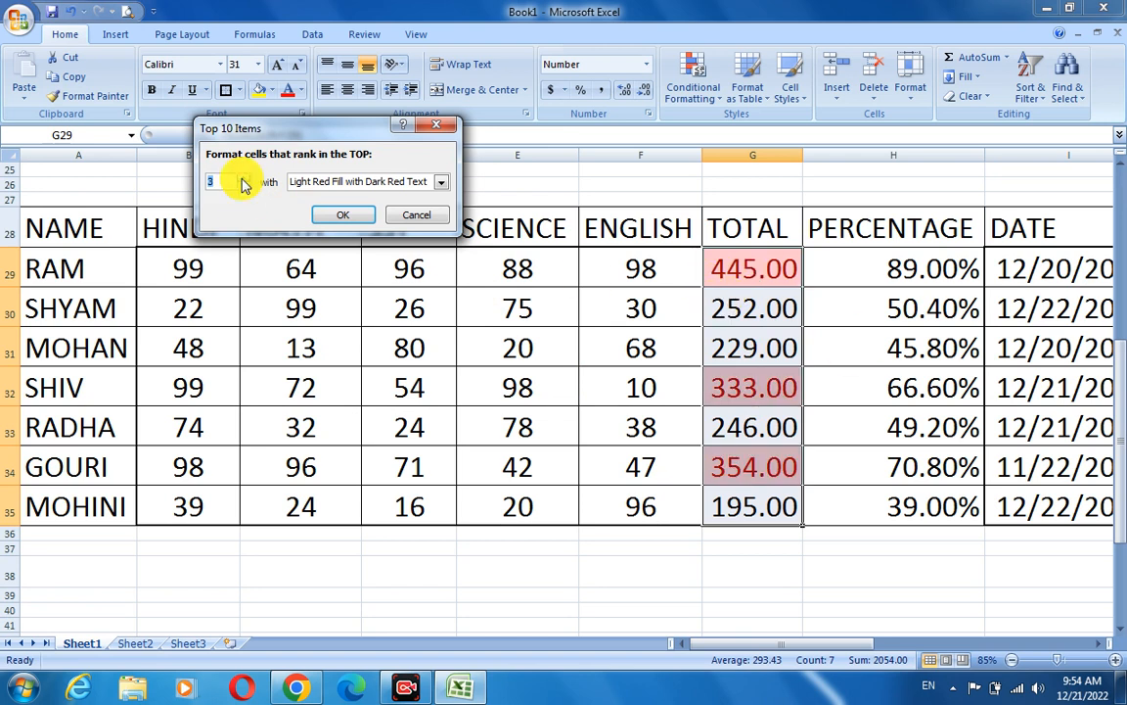
pyautogui.click(244, 191)
pyautogui.click(244, 191)
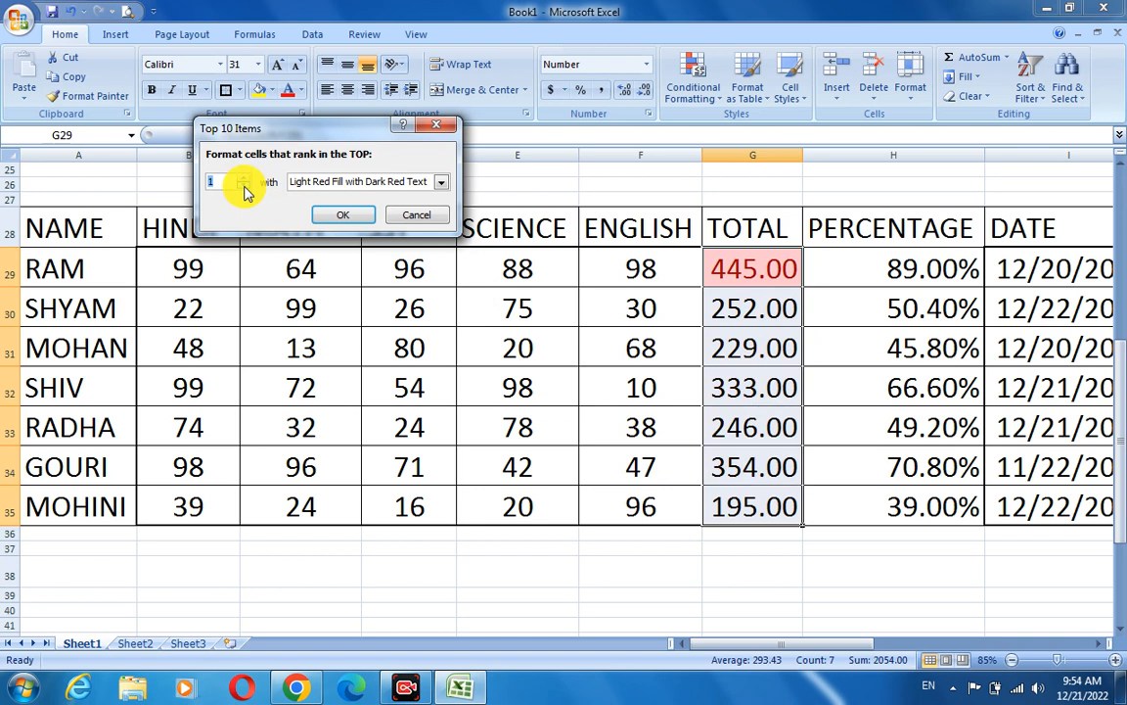
# - Open the custom format options for the Top 10 Items rule, dismiss them unchanged, and cancel the rule
pyautogui.click(440, 182)
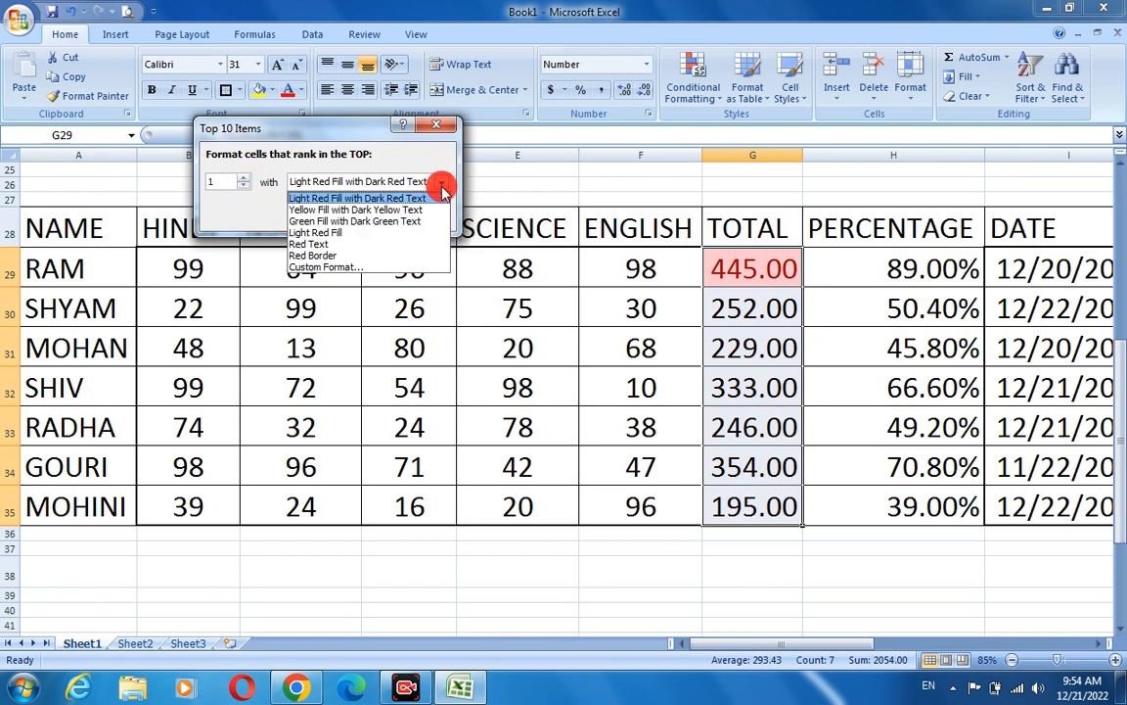
pyautogui.click(326, 267)
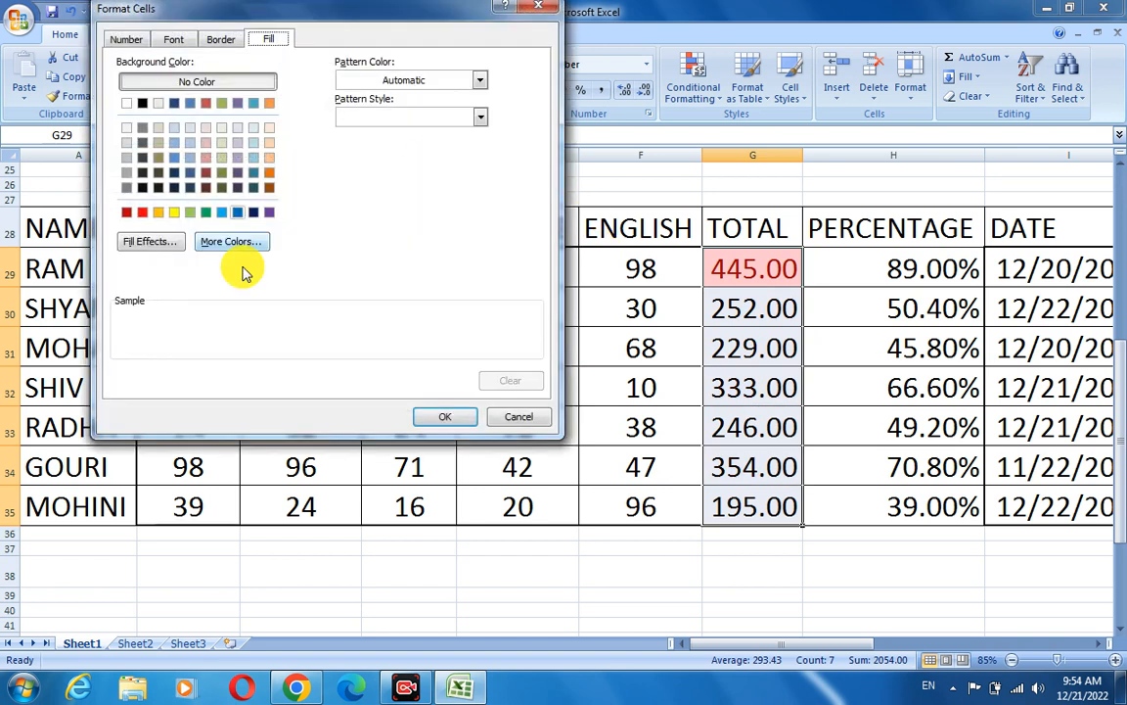
pyautogui.click(535, 9)
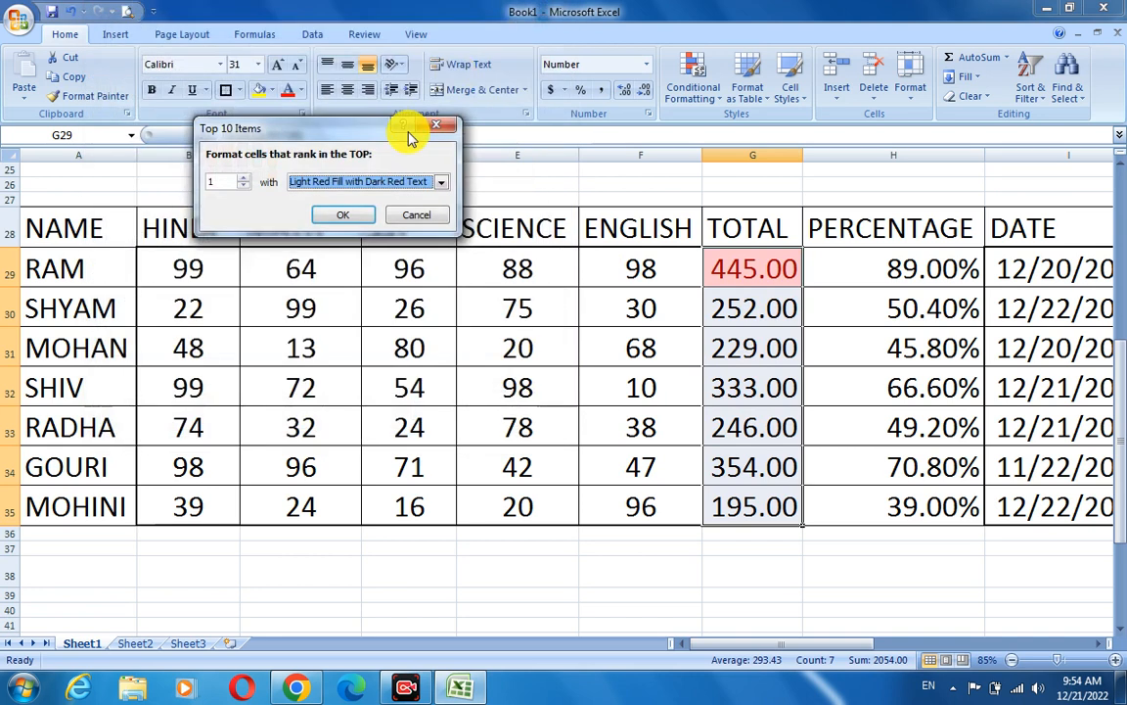
pyautogui.click(438, 130)
# - Preview a Bottom 10 Items rule on the totals in G29:G35, lowering the number of bottom items to 1
pyautogui.click(697, 90)
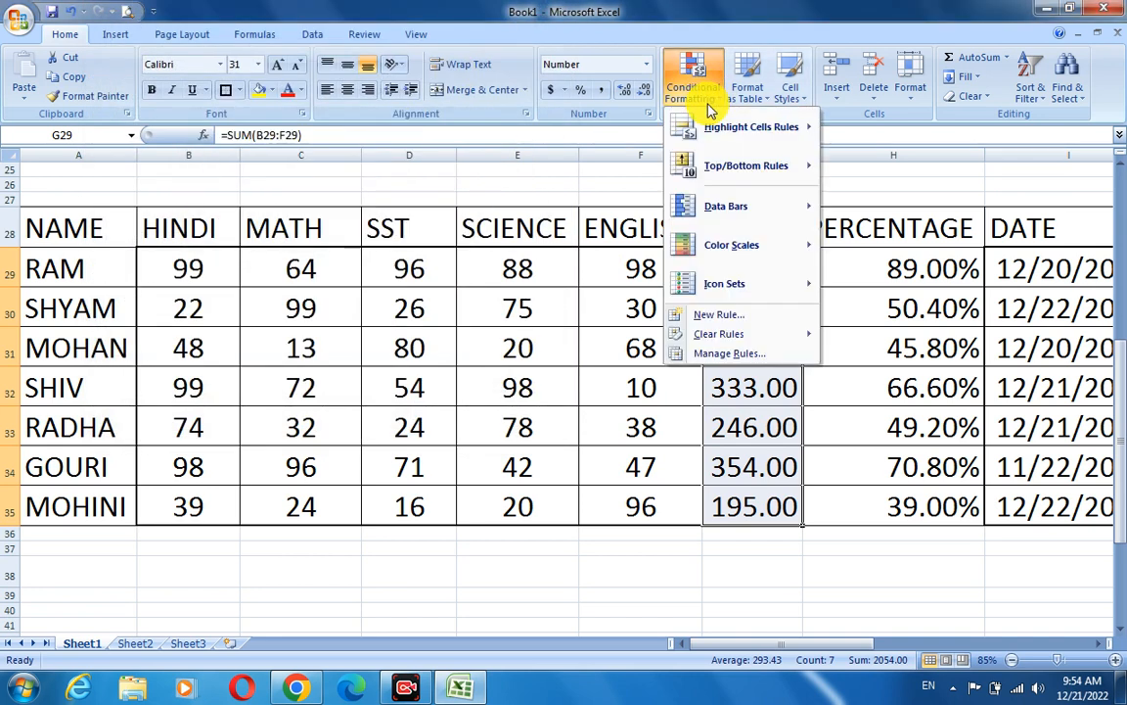
pyautogui.moveTo(768, 166)
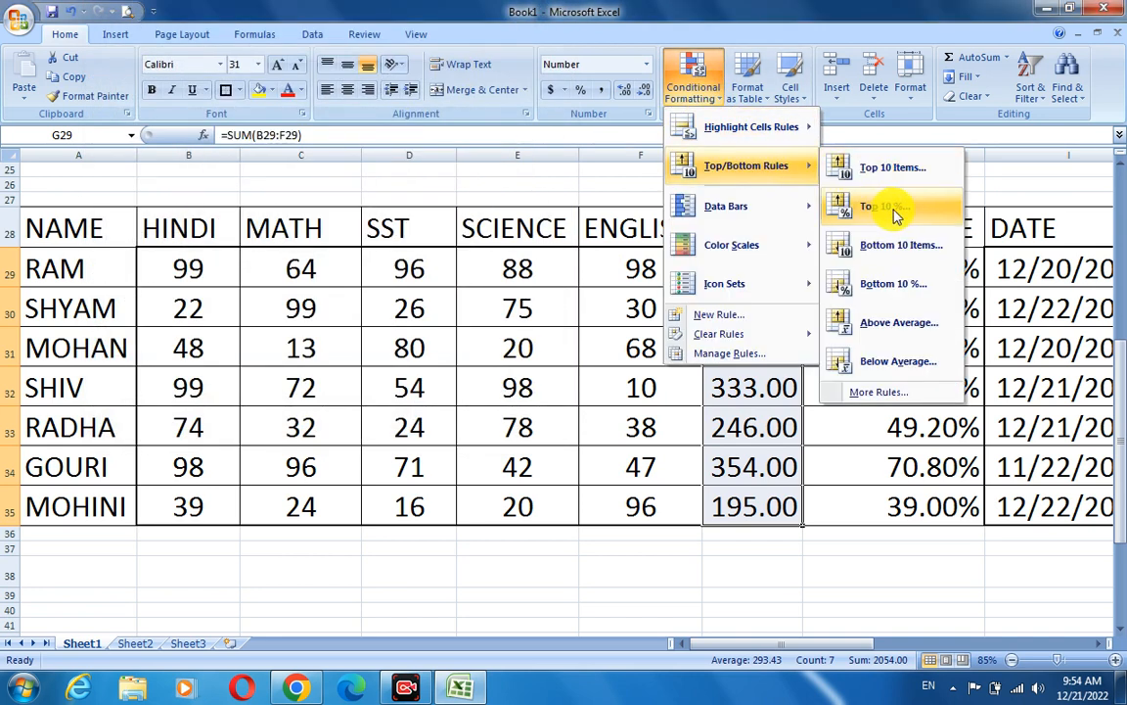
pyautogui.click(892, 253)
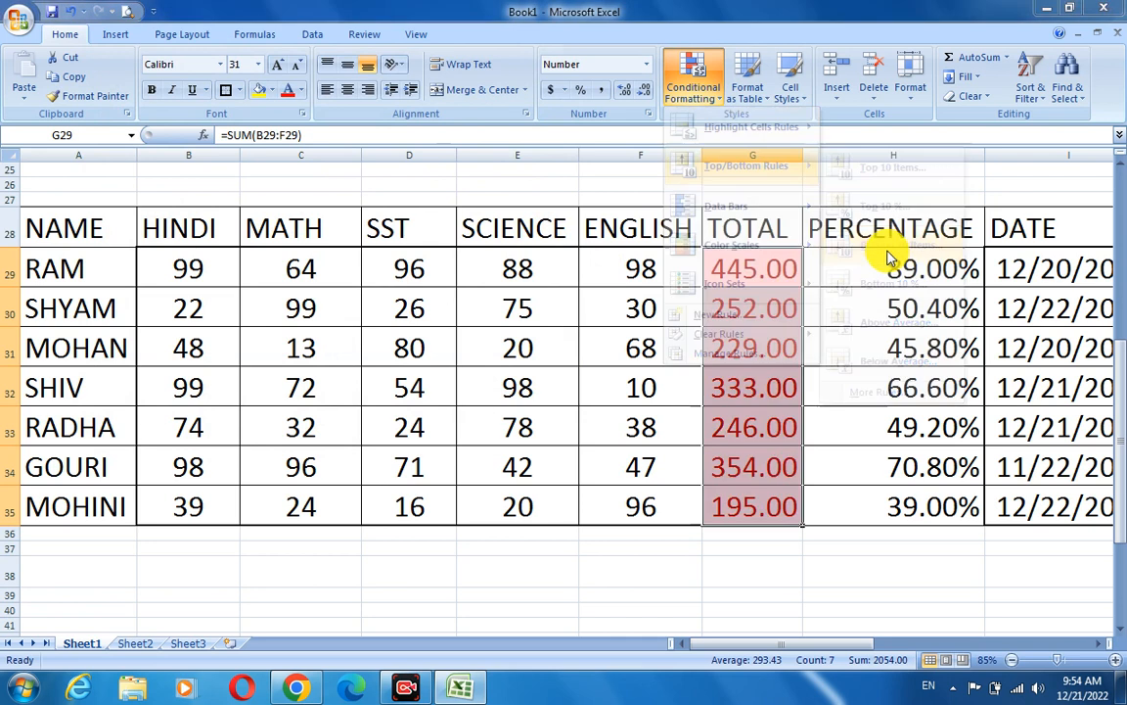
pyautogui.click(241, 187)
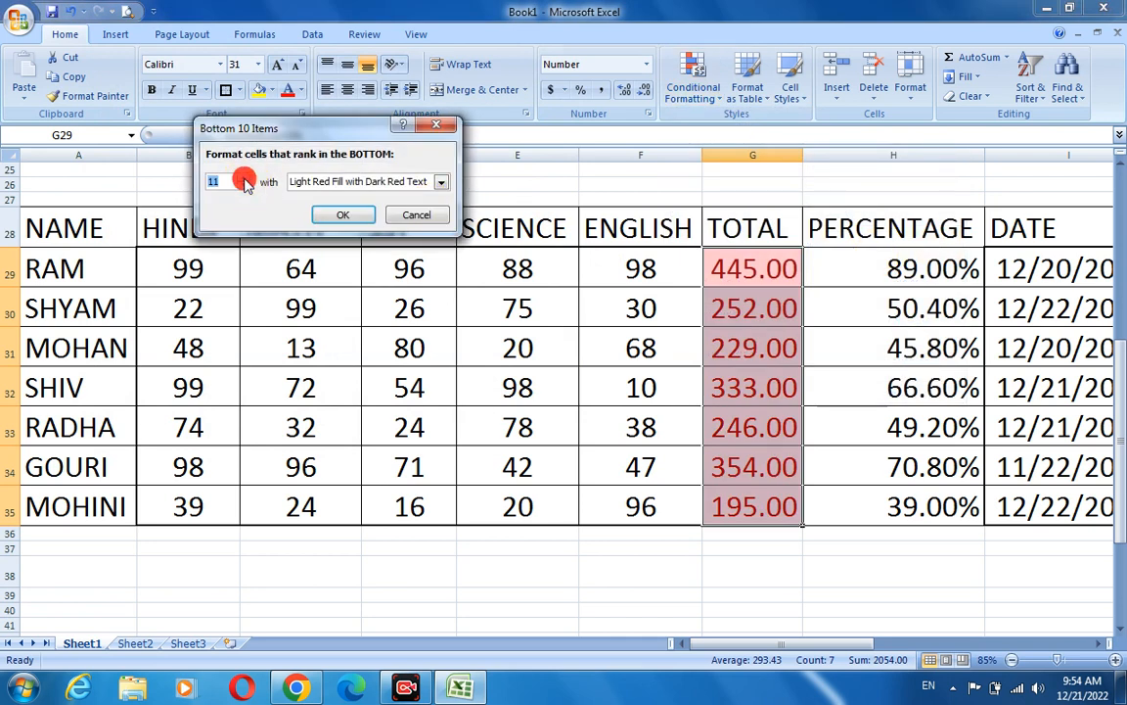
pyautogui.click(241, 187)
pyautogui.click(240, 187)
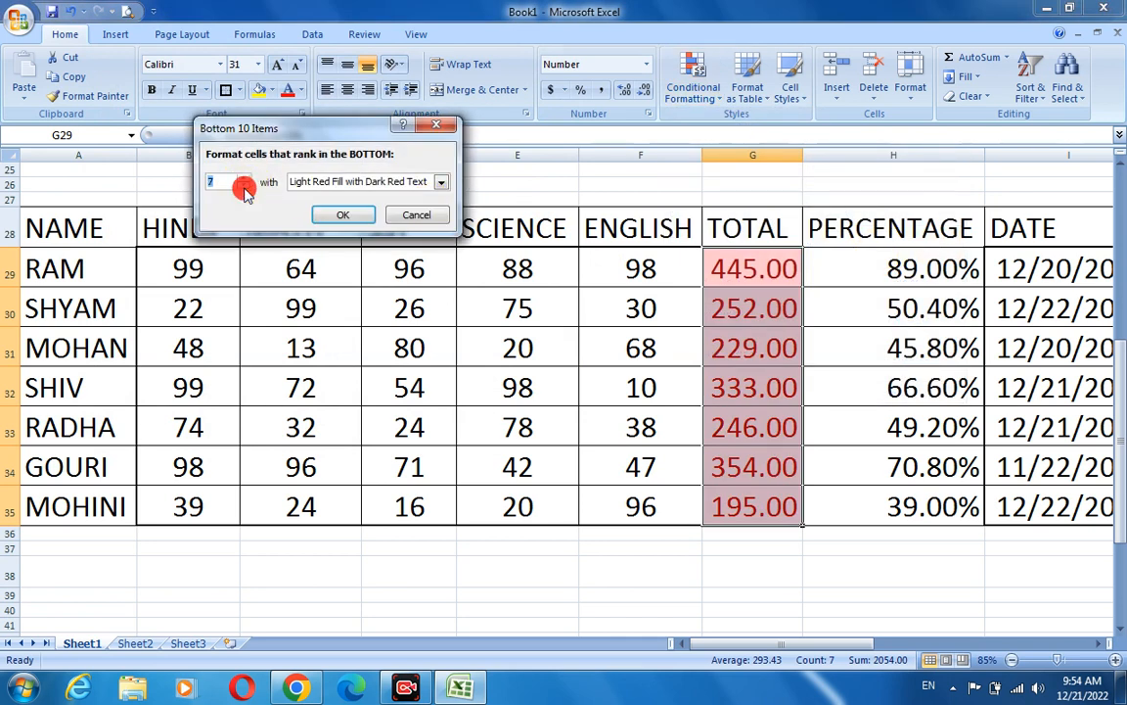
pyautogui.click(241, 187)
pyautogui.click(241, 187)
pyautogui.click(242, 188)
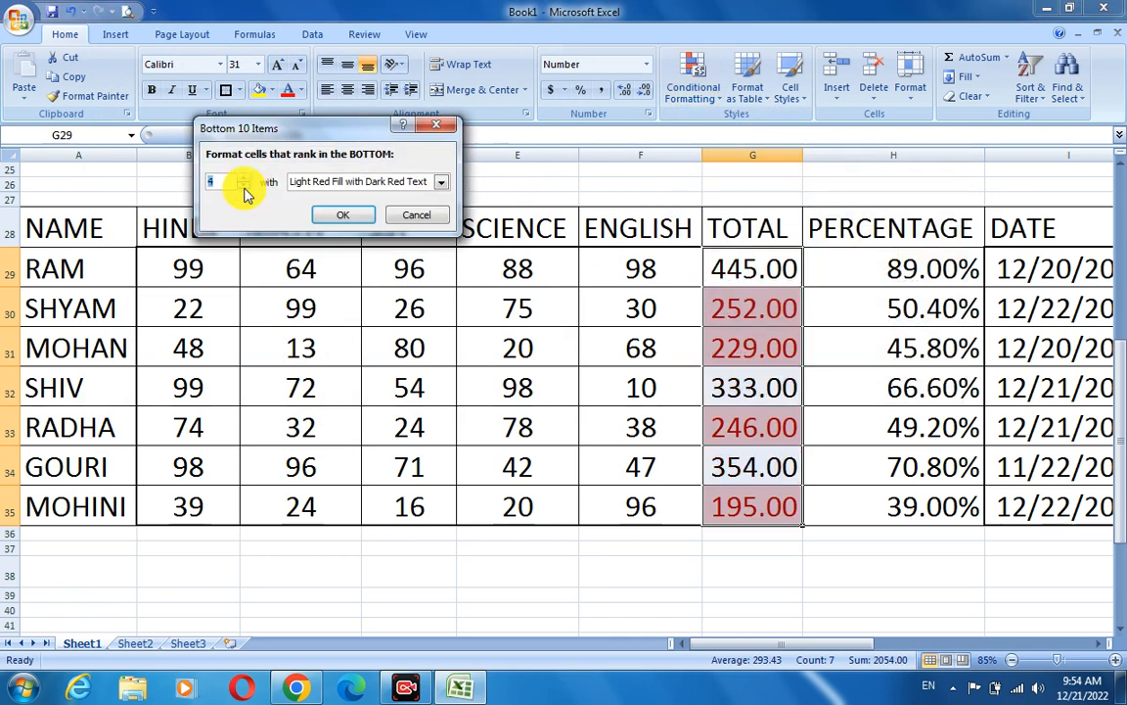
pyautogui.click(242, 188)
pyautogui.click(242, 188)
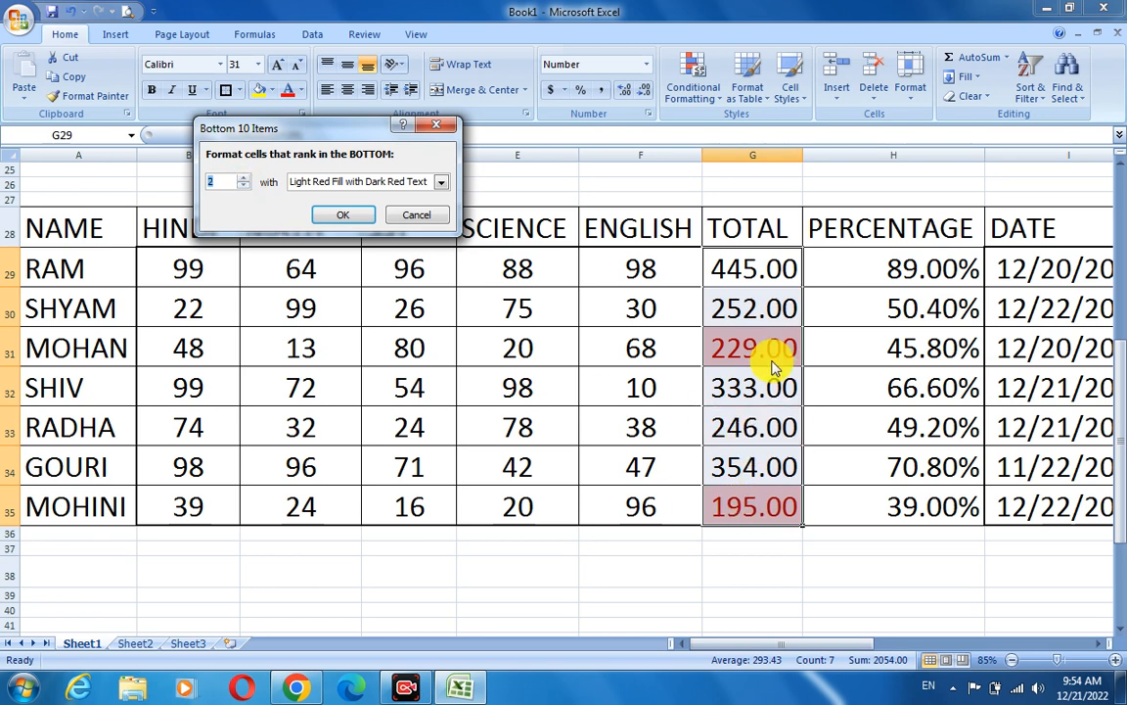
pyautogui.click(242, 188)
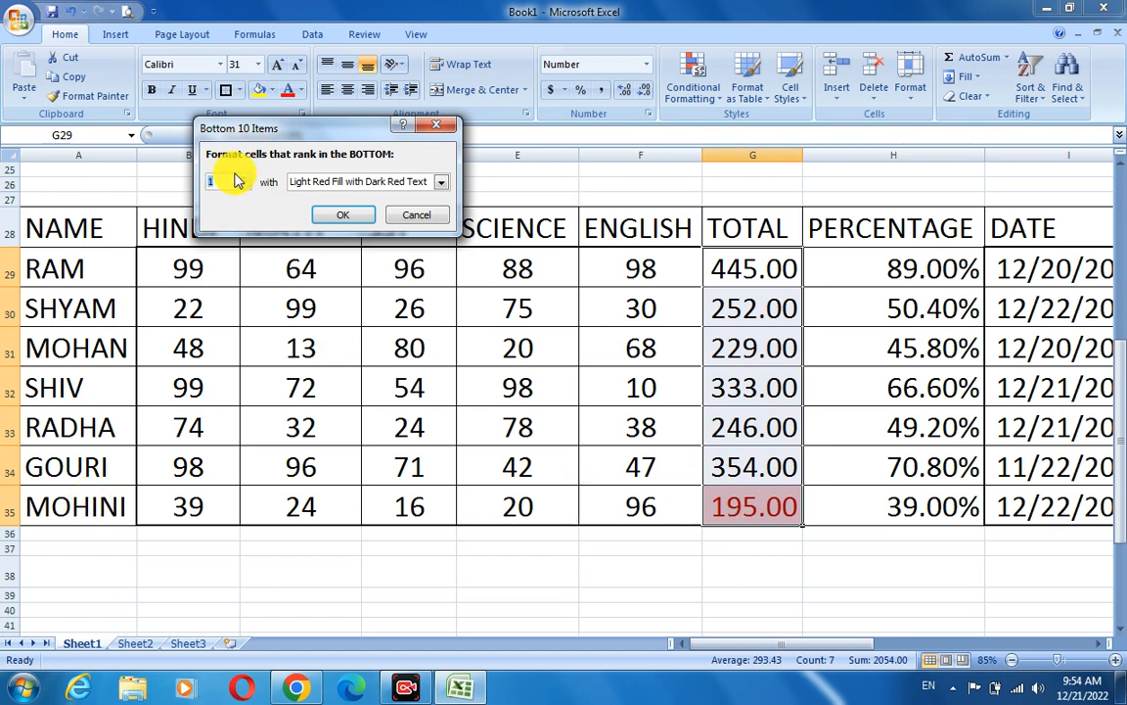
# - Vary the number of bottom items from 4 down to 1 and up to 2, and cancel the rule without applying
pyautogui.click(241, 178)
pyautogui.click(242, 178)
pyautogui.click(242, 178)
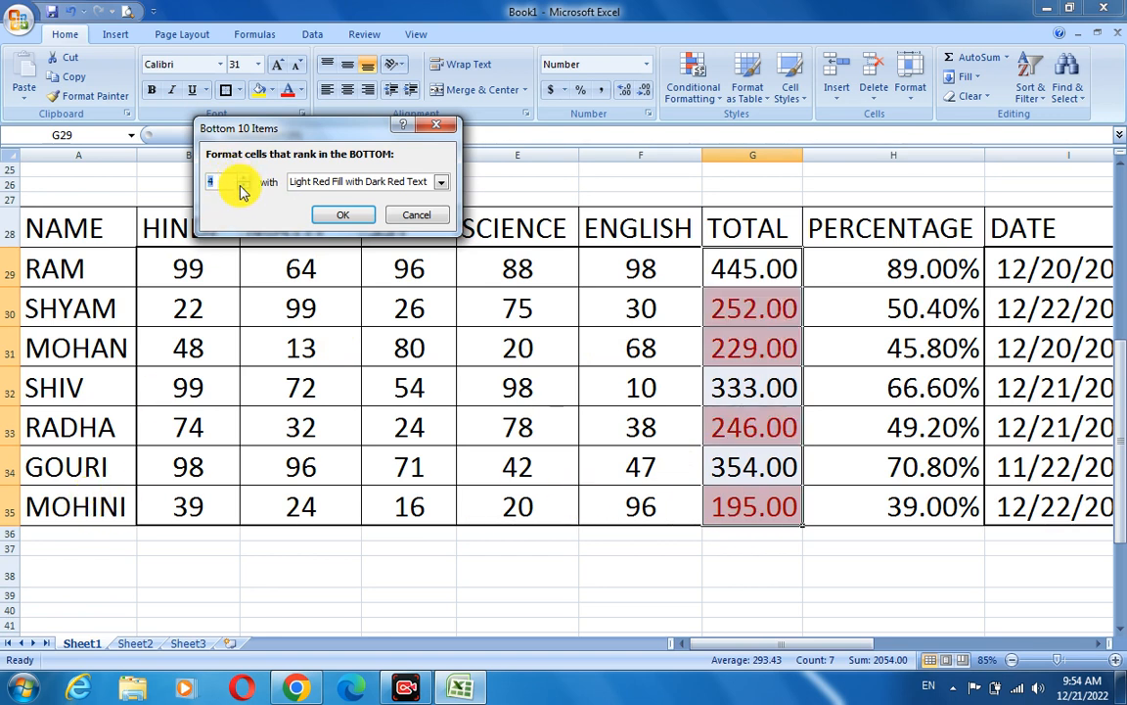
pyautogui.click(243, 187)
pyautogui.click(242, 187)
pyautogui.click(243, 187)
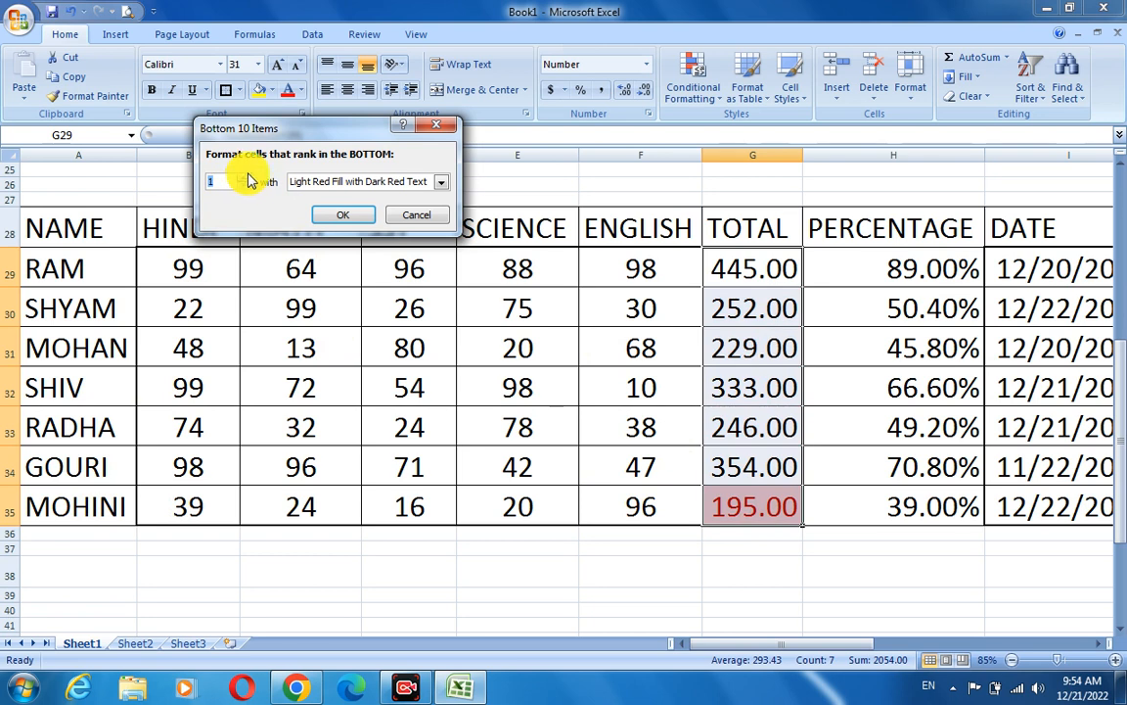
pyautogui.click(242, 178)
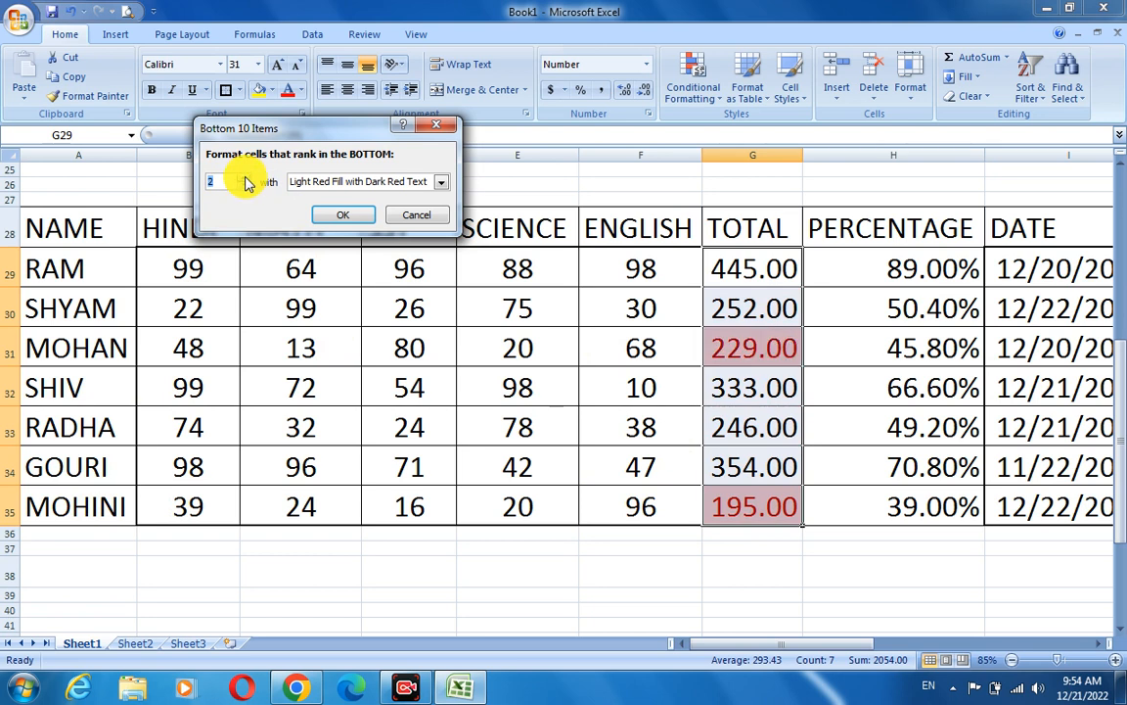
pyautogui.click(418, 217)
# - Select the percentages in H29:H35 and preview a Top 10% rule on them at 10 percent
pyautogui.click(717, 98)
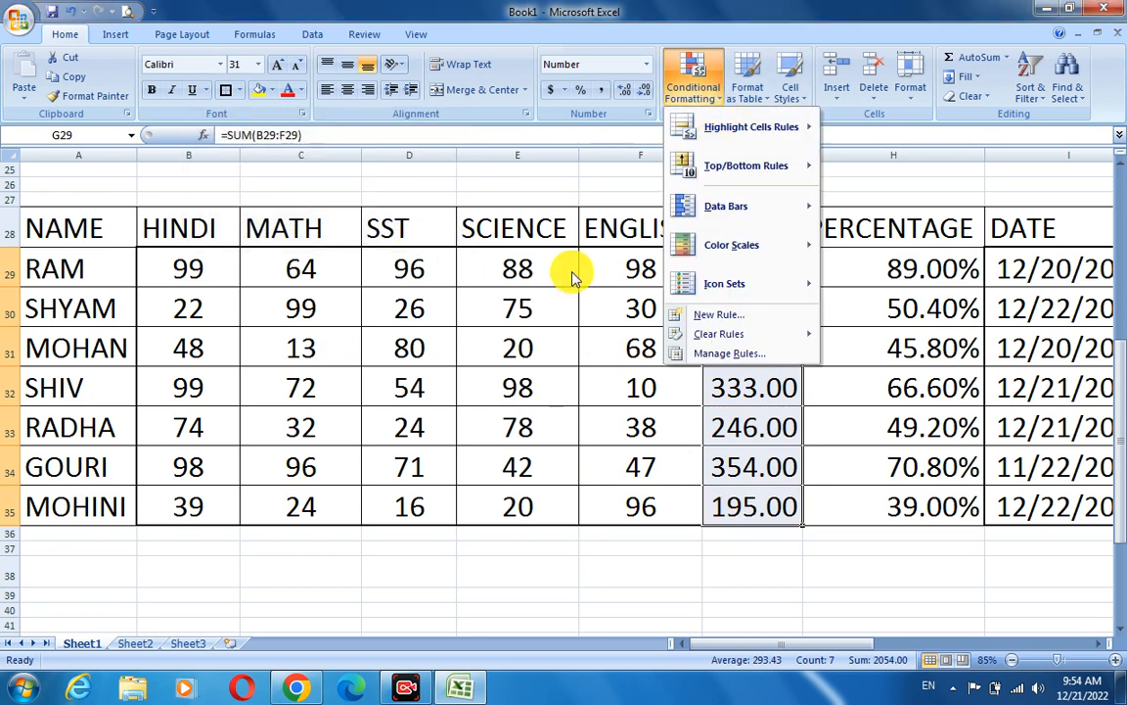
pyautogui.click(572, 272)
pyautogui.moveTo(902, 270); pyautogui.dragTo(905, 504)
pyautogui.click(718, 98)
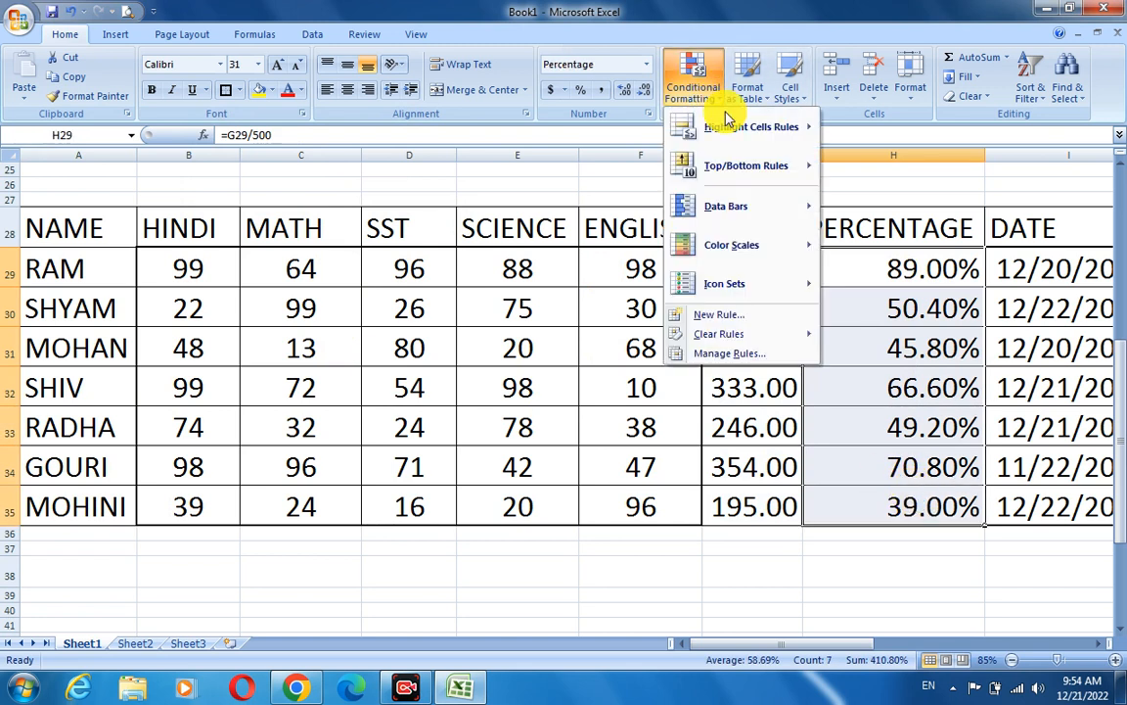
pyautogui.moveTo(744, 134)
pyautogui.moveTo(753, 166)
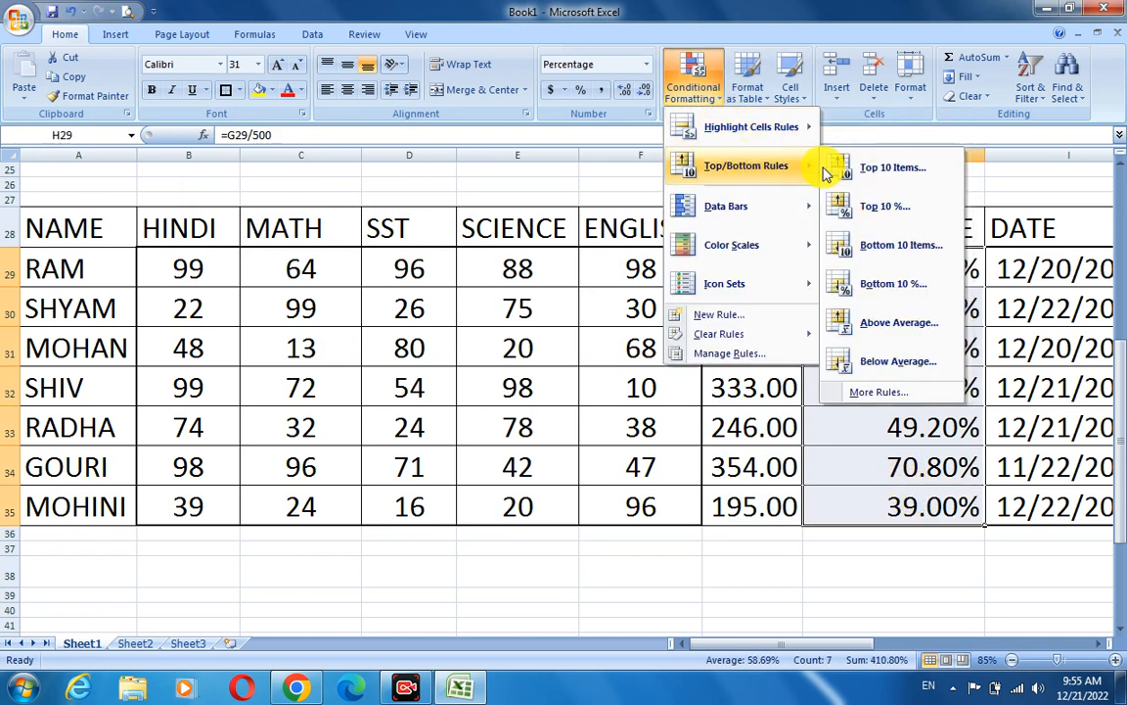
pyautogui.click(908, 217)
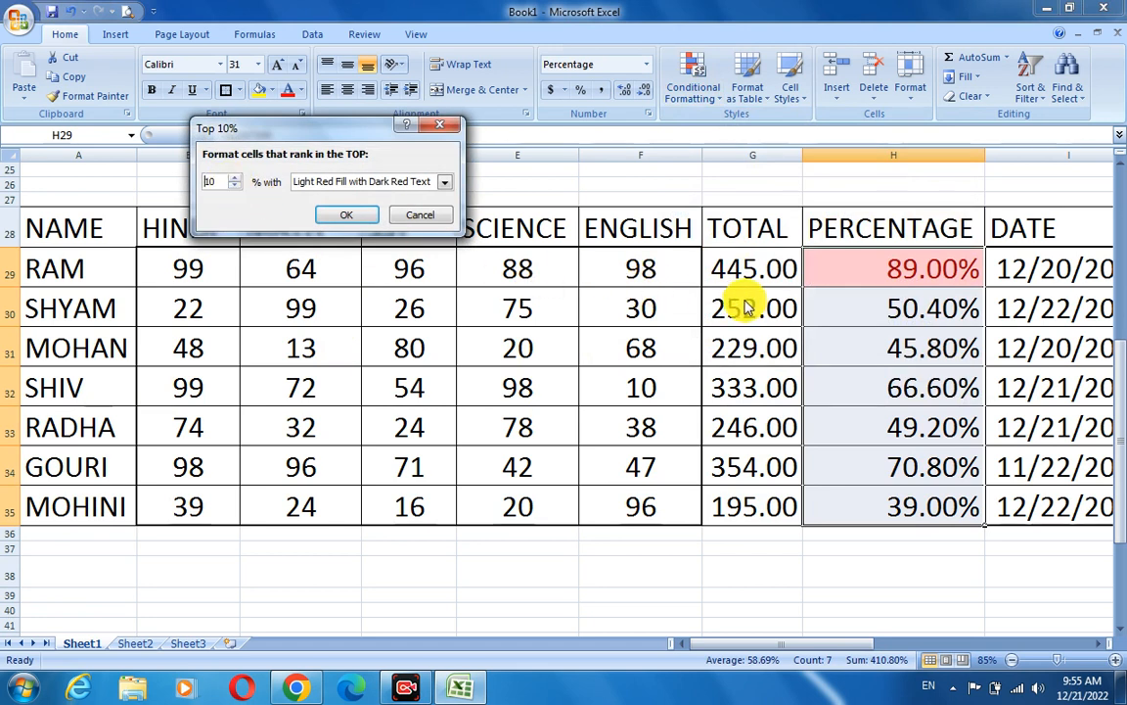
pyautogui.click(886, 643)
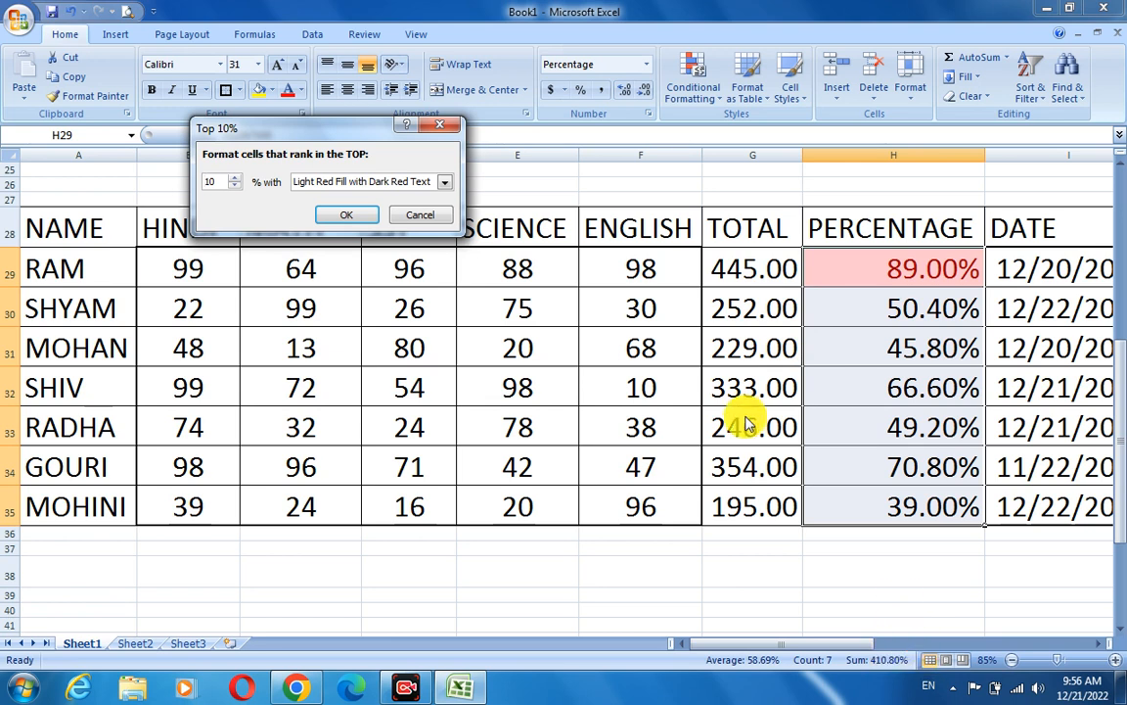
# - Raise the Top 10% rule's threshold in stages to 43 percent, and cancel it without applying
pyautogui.click(210, 182)
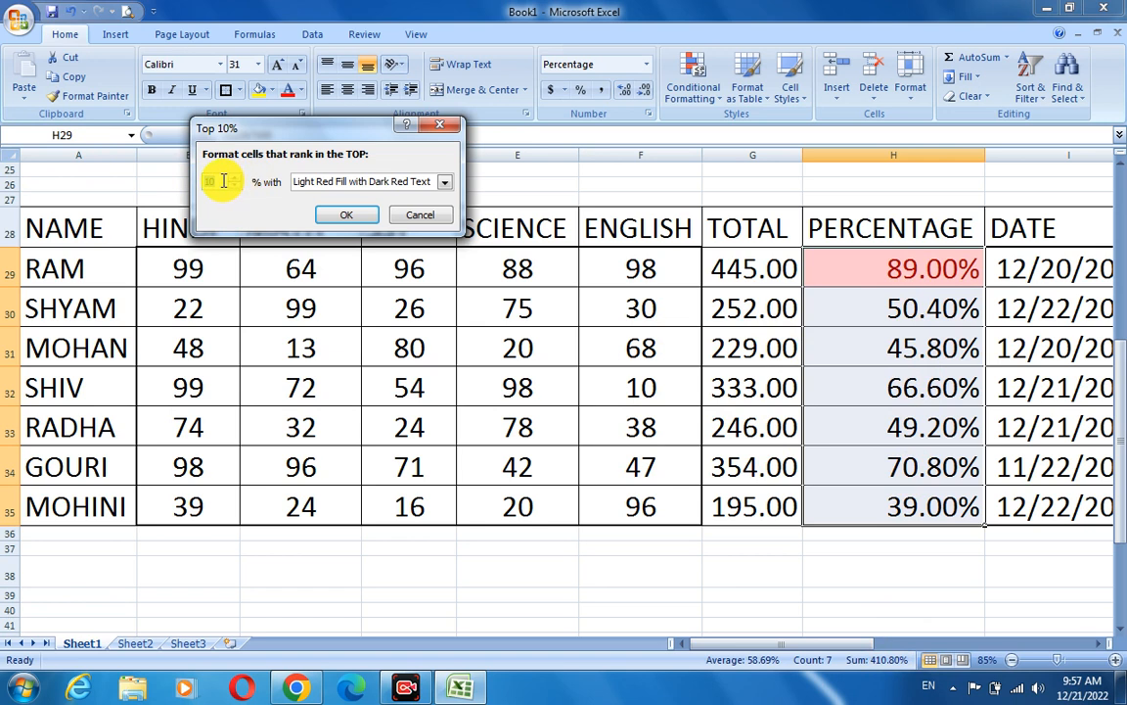
pyautogui.click(235, 179)
pyautogui.click(235, 179)
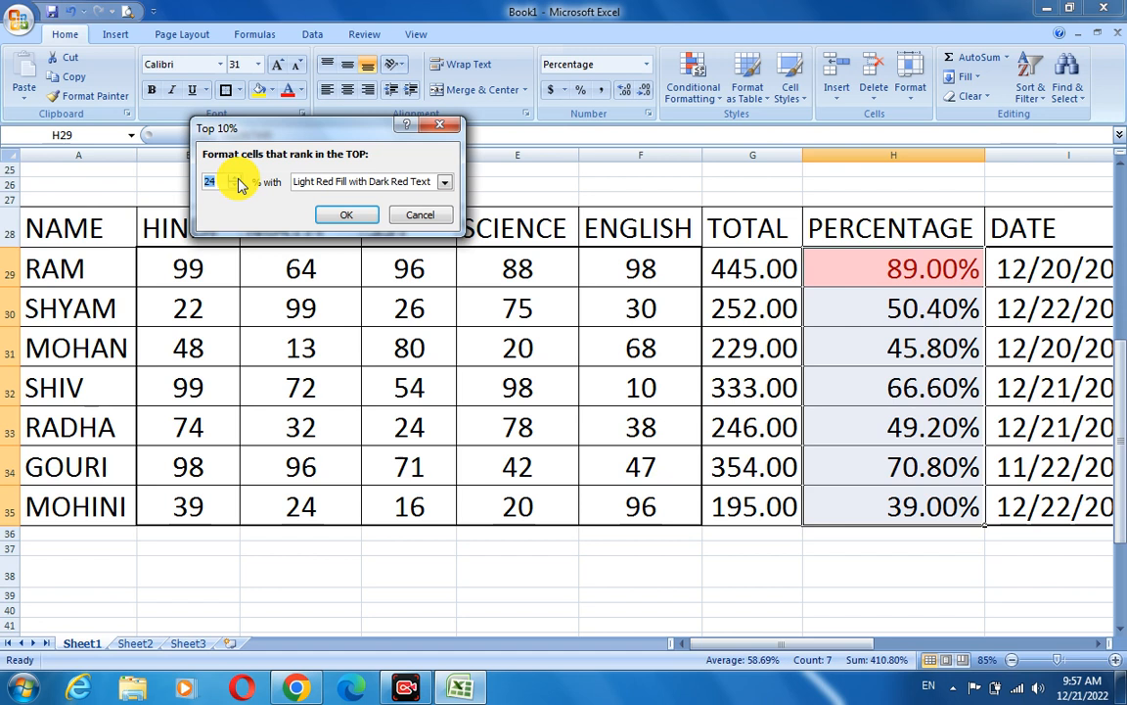
pyautogui.click(237, 180)
pyautogui.click(237, 180)
pyautogui.click(237, 180)
pyautogui.click(237, 180)
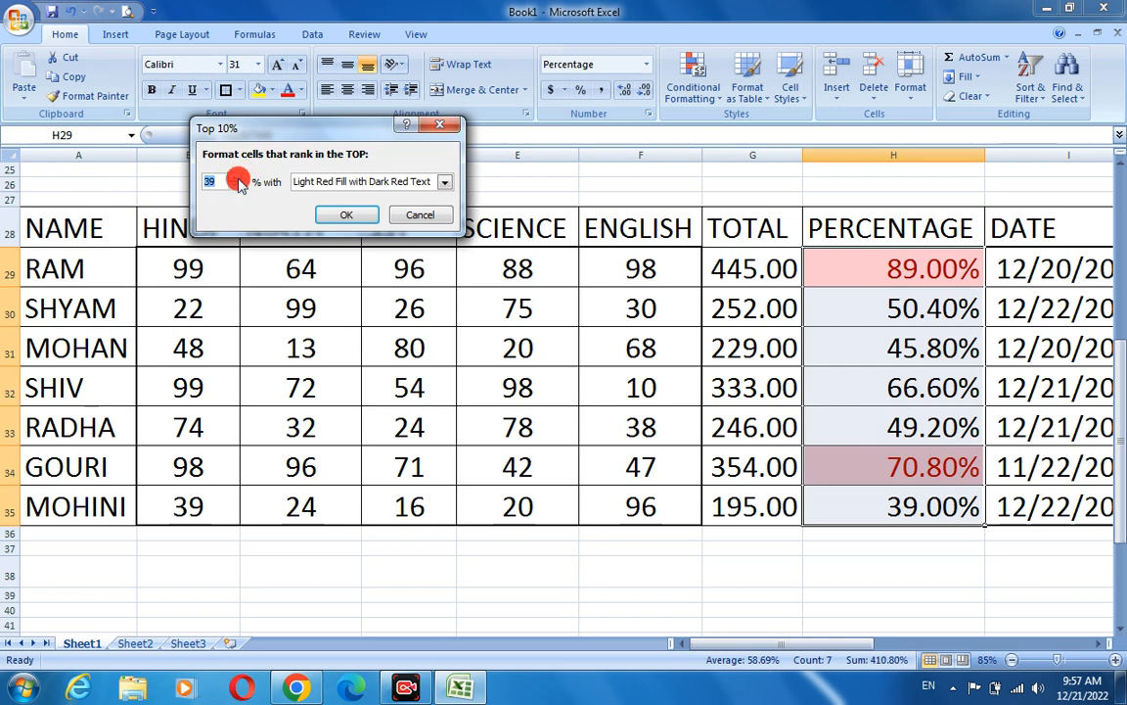
pyautogui.click(239, 180)
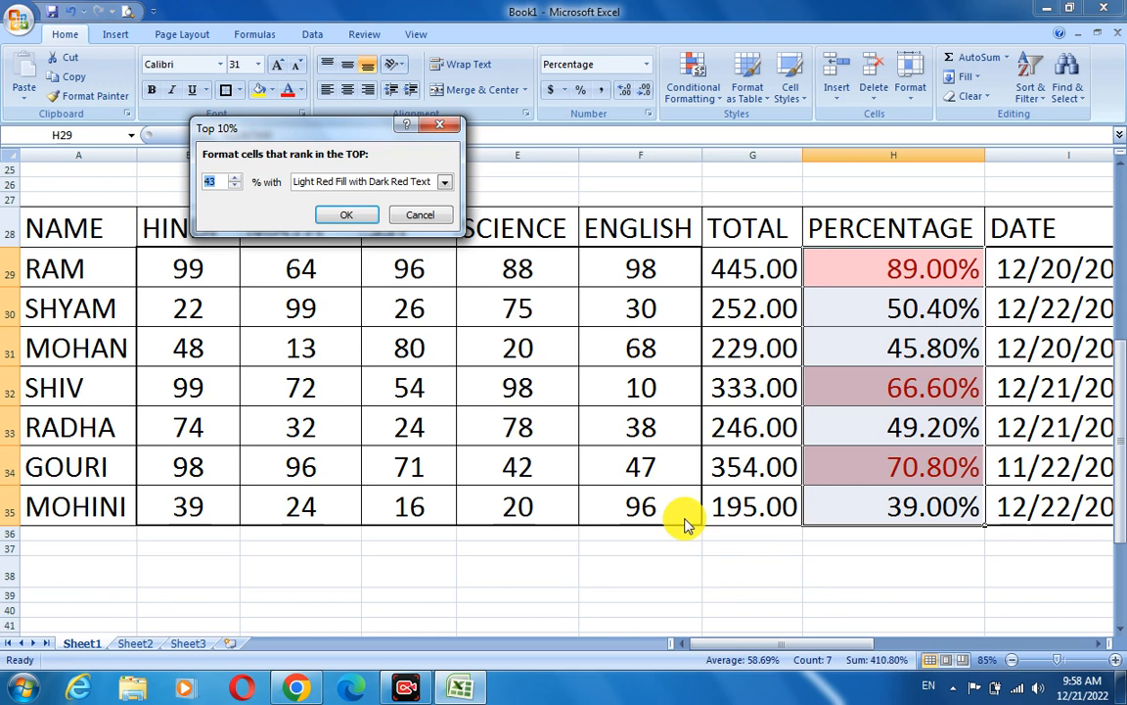
pyautogui.click(452, 126)
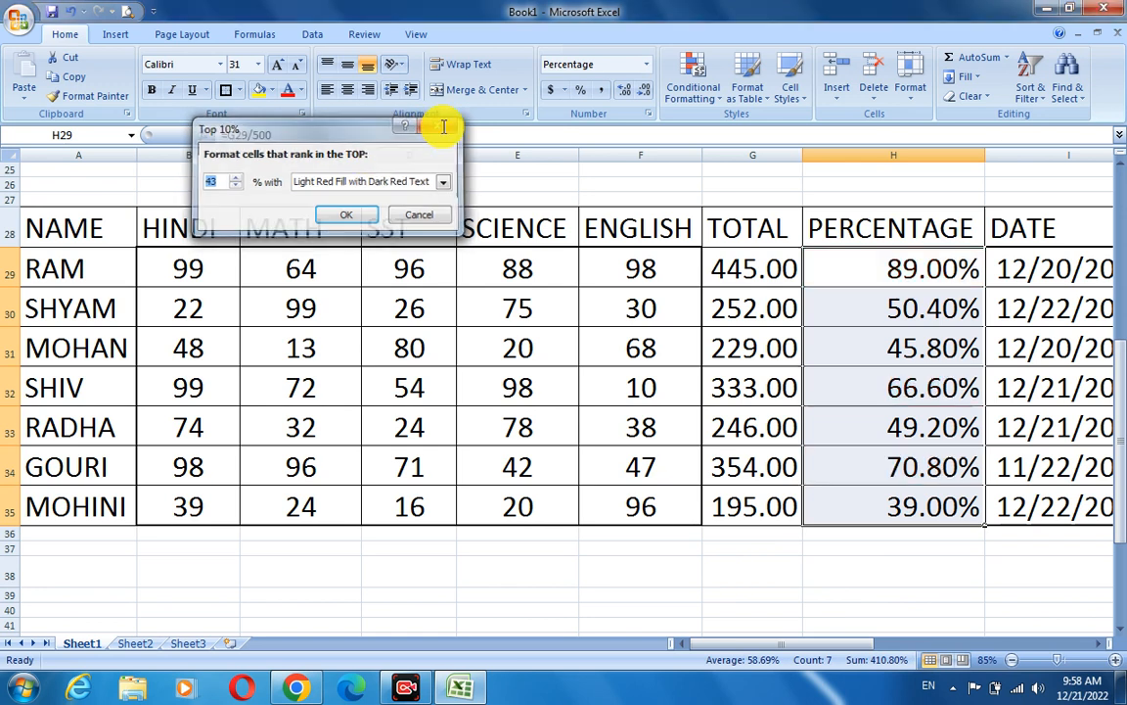
# - Preview a Bottom 10% rule on the percentages, raising the threshold to 43 percent, and cancel it
pyautogui.click(687, 90)
pyautogui.moveTo(755, 167)
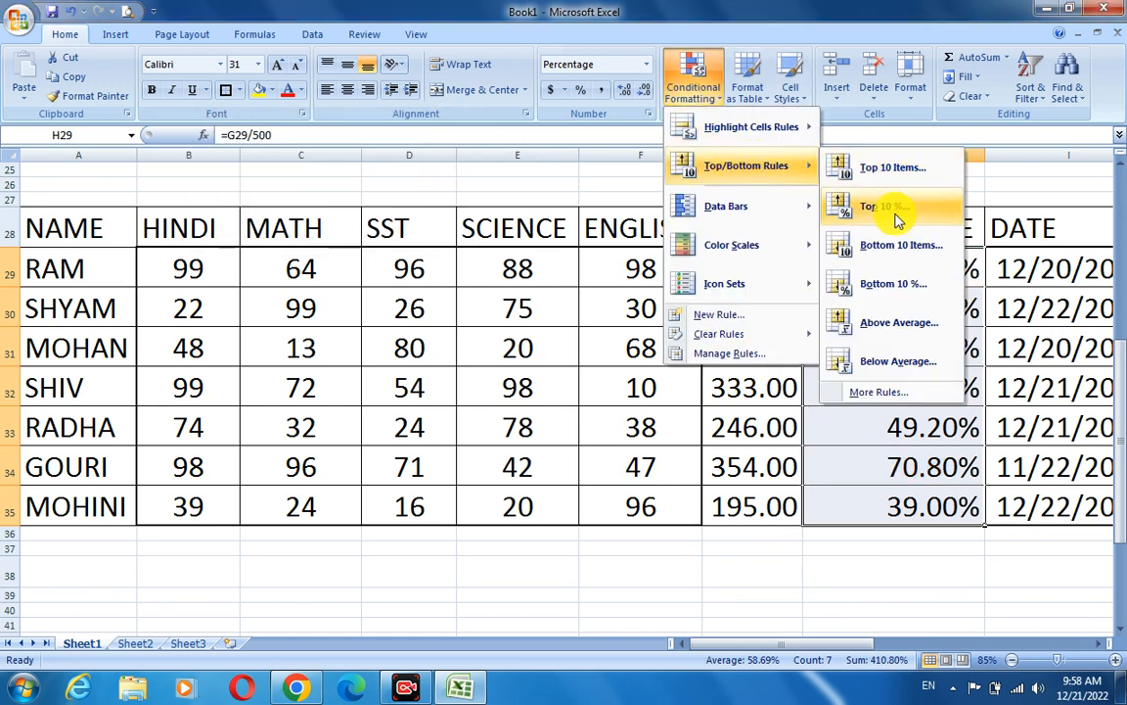
pyautogui.click(905, 287)
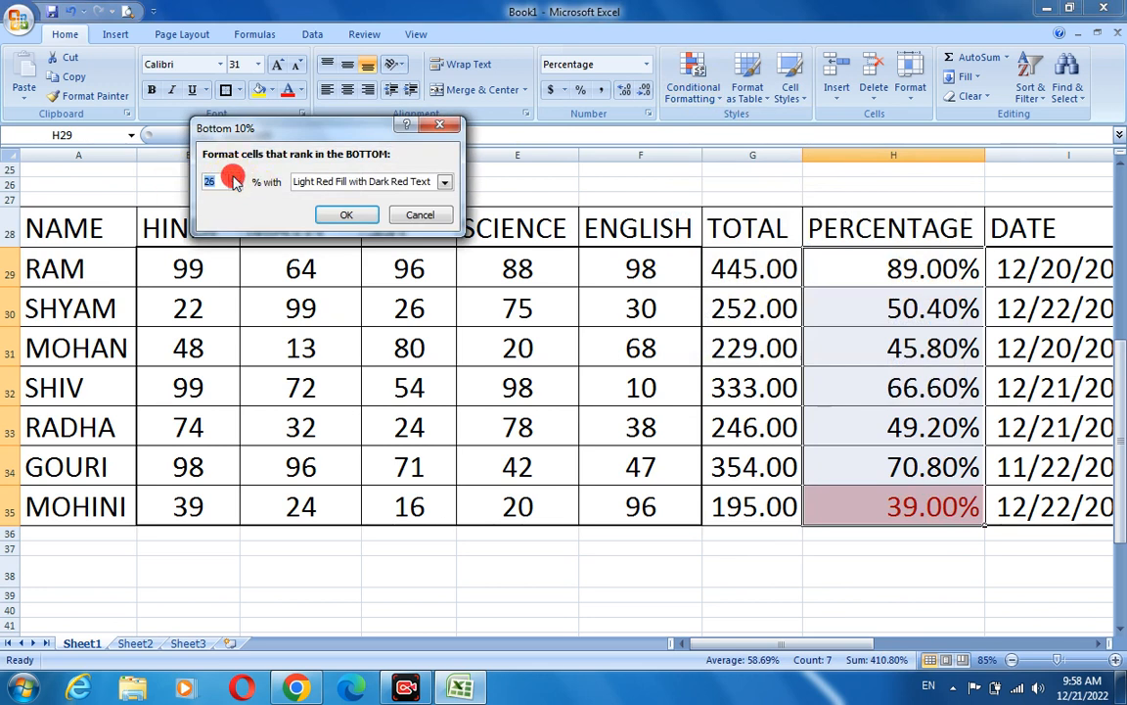
pyautogui.click(235, 178)
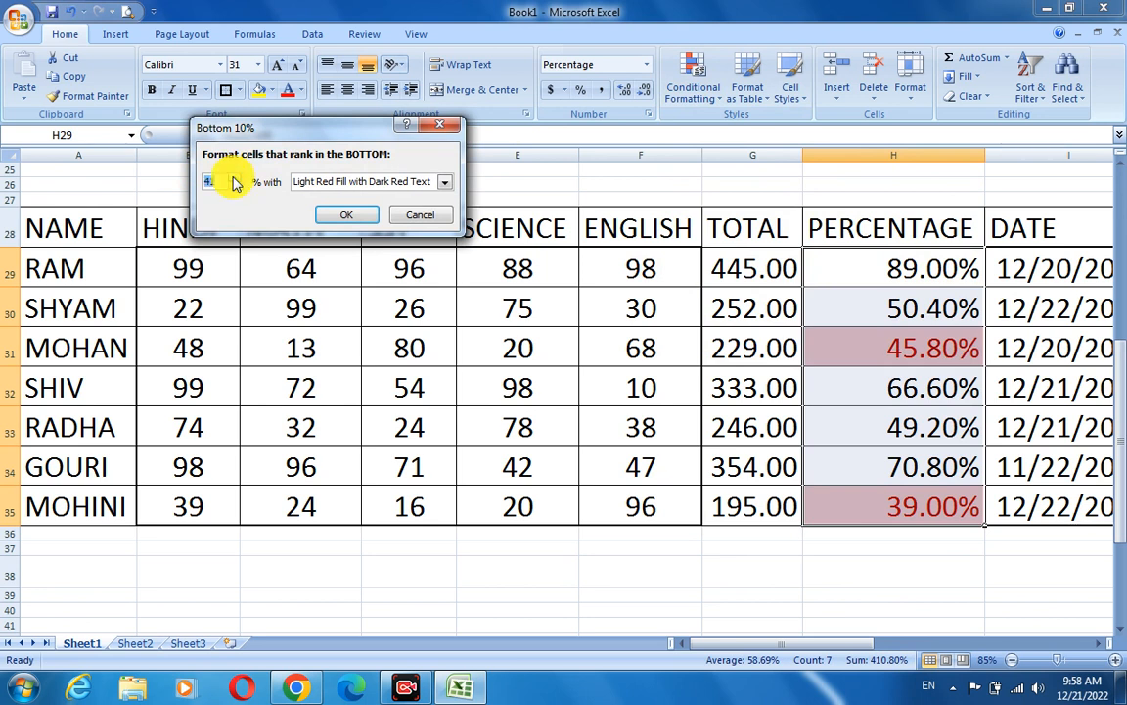
pyautogui.click(235, 178)
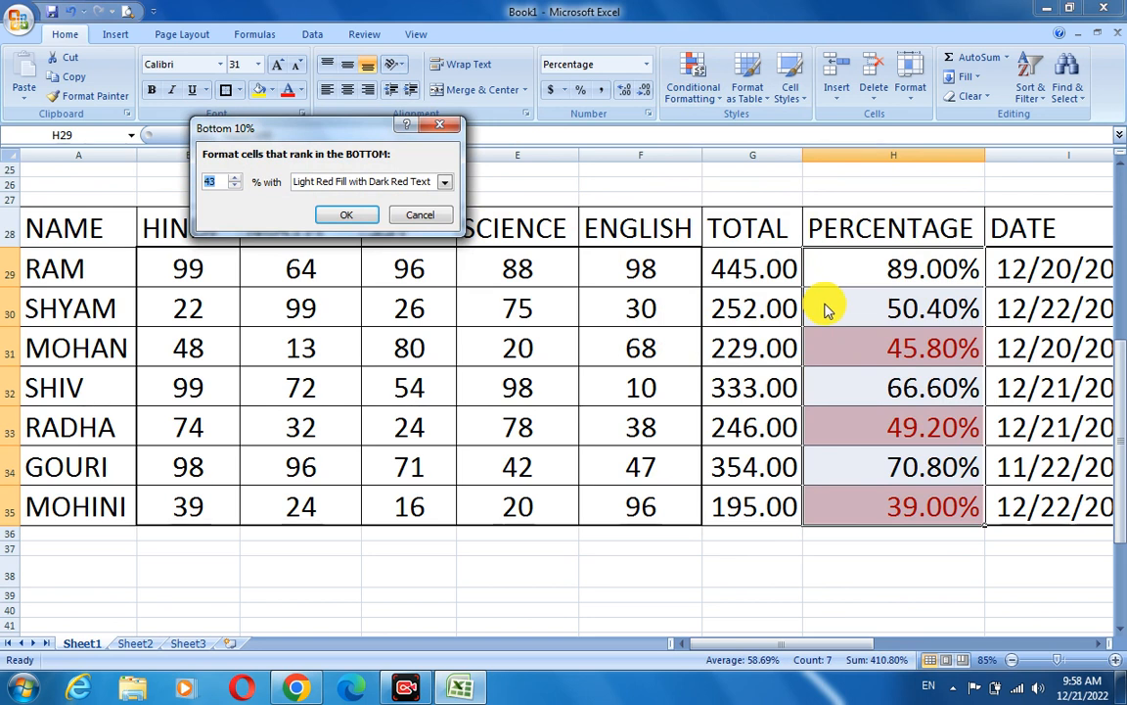
pyautogui.click(440, 131)
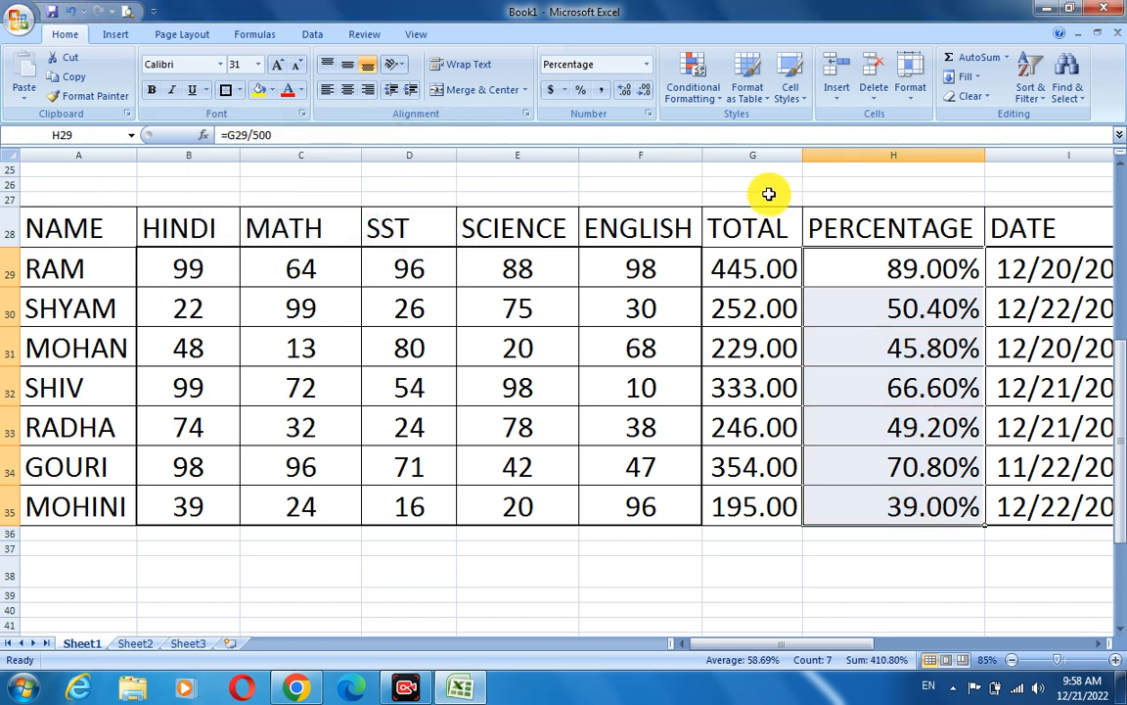
# - Preview an Above Average rule on the percentages with Red Text formatting, and cancel it without applying
pyautogui.click(705, 93)
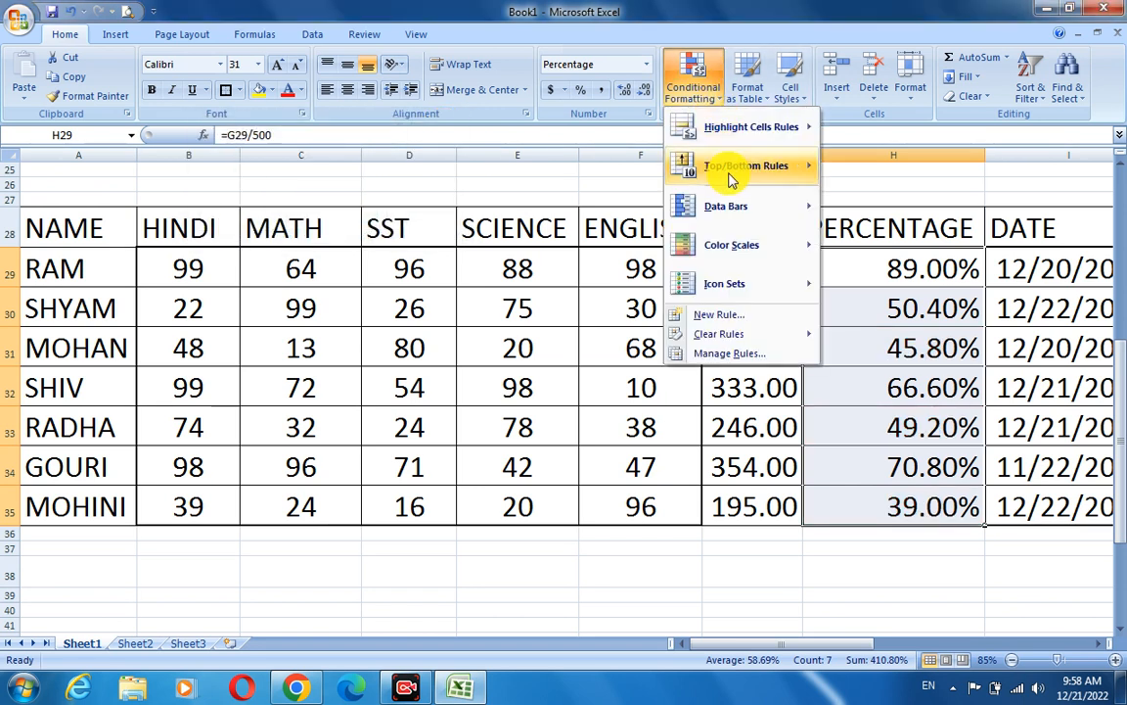
pyautogui.moveTo(746, 166)
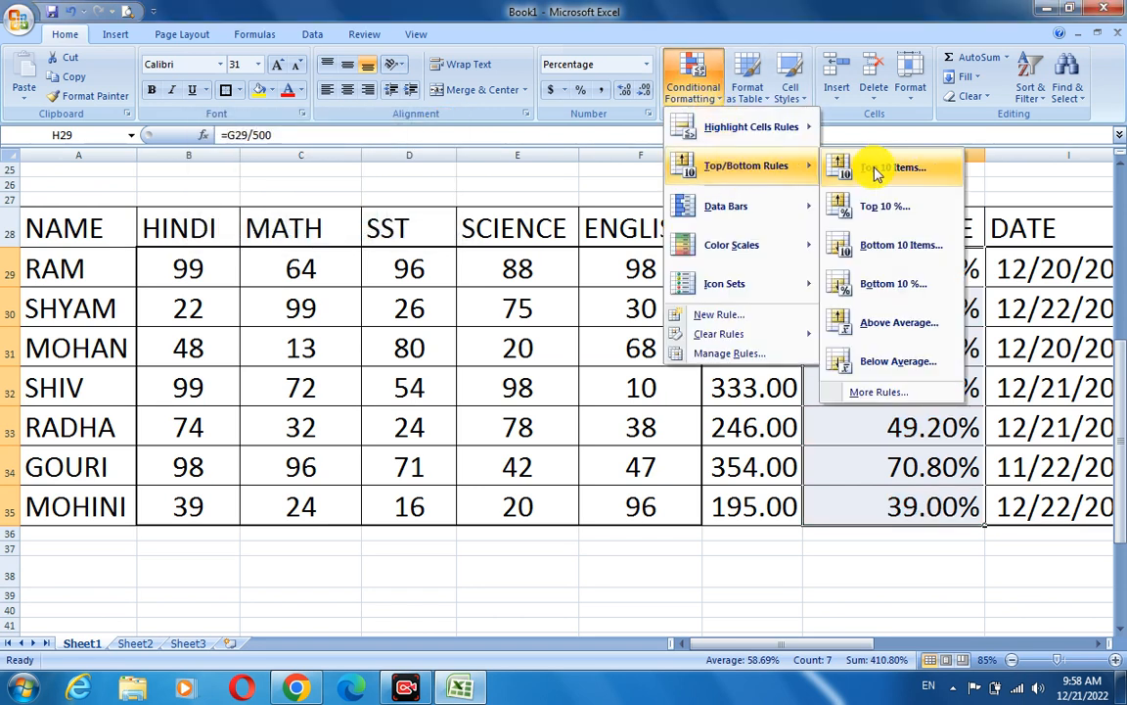
pyautogui.click(898, 326)
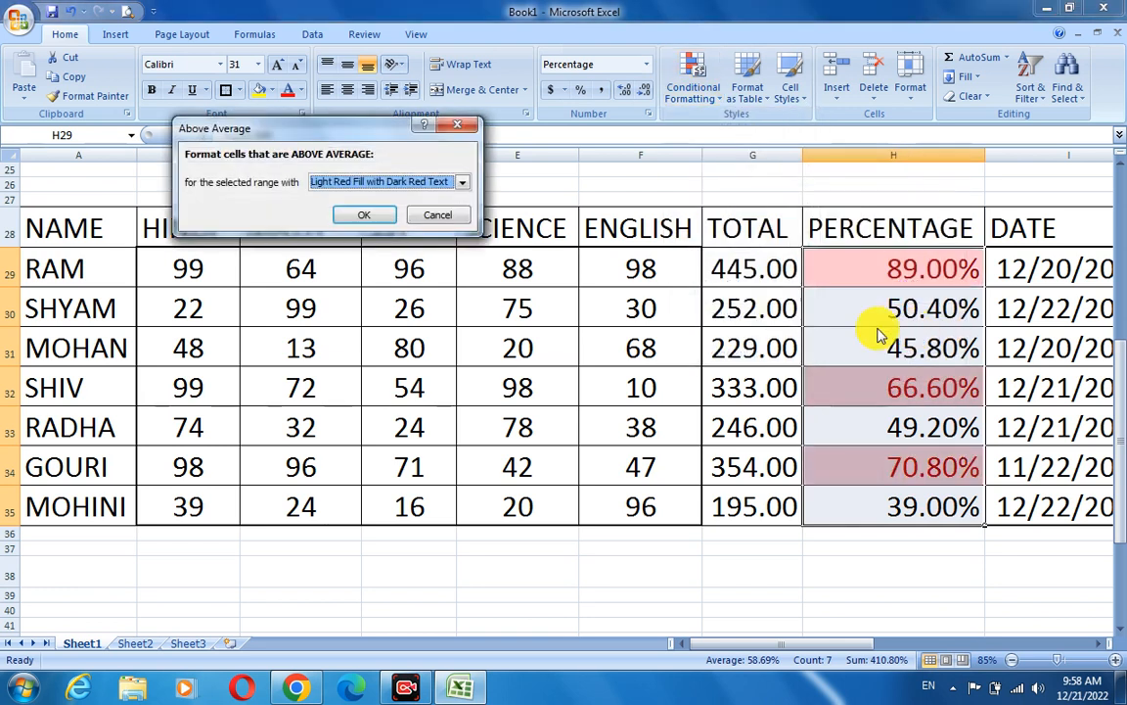
pyautogui.click(462, 182)
pyautogui.click(402, 243)
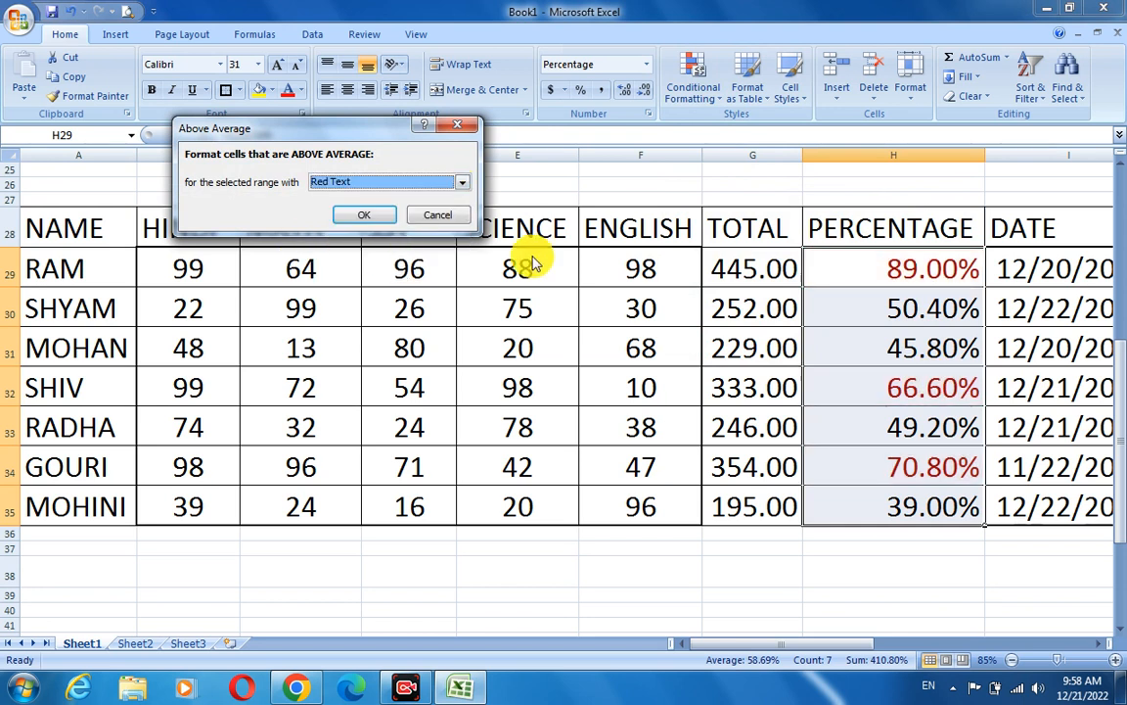
pyautogui.click(439, 215)
# - Preview a Below Average rule on the percentages with Light Red Fill with Dark Red Text, and cancel it
pyautogui.click(717, 103)
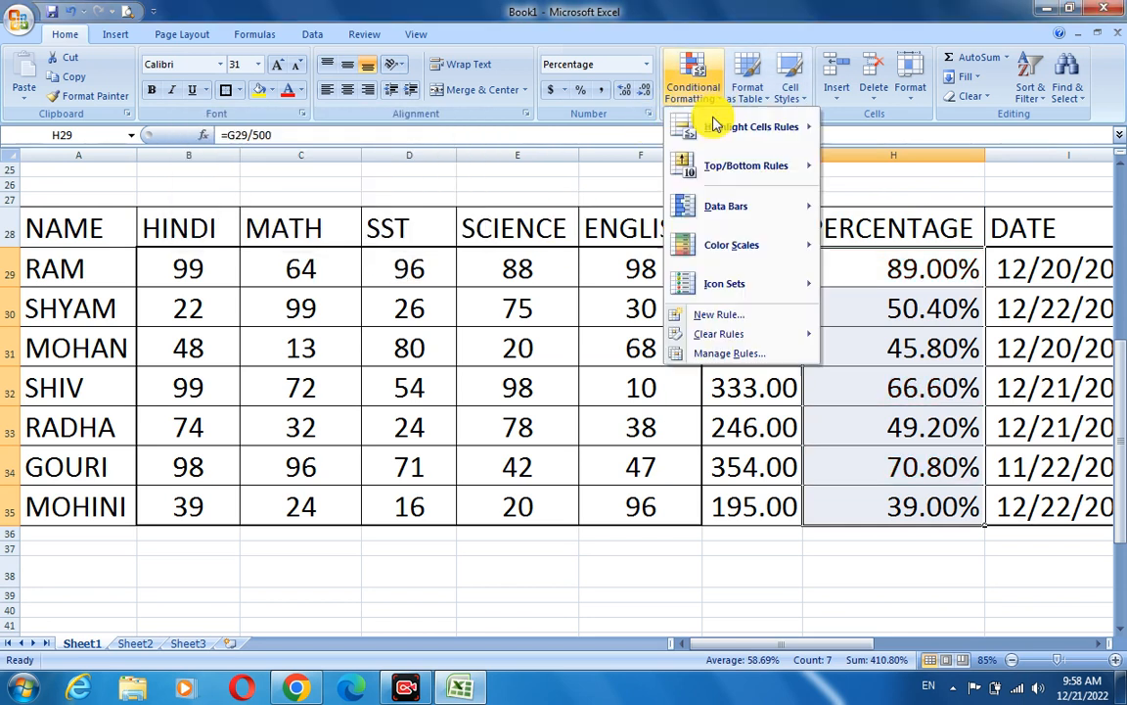
pyautogui.moveTo(810, 166)
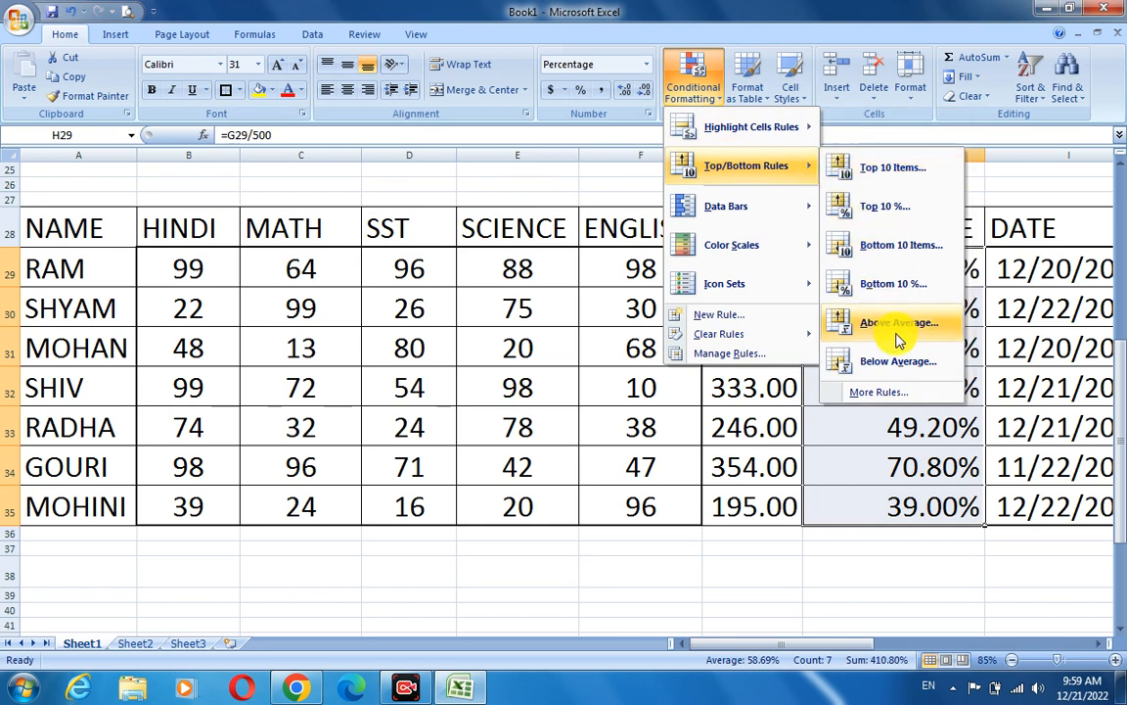
pyautogui.click(899, 362)
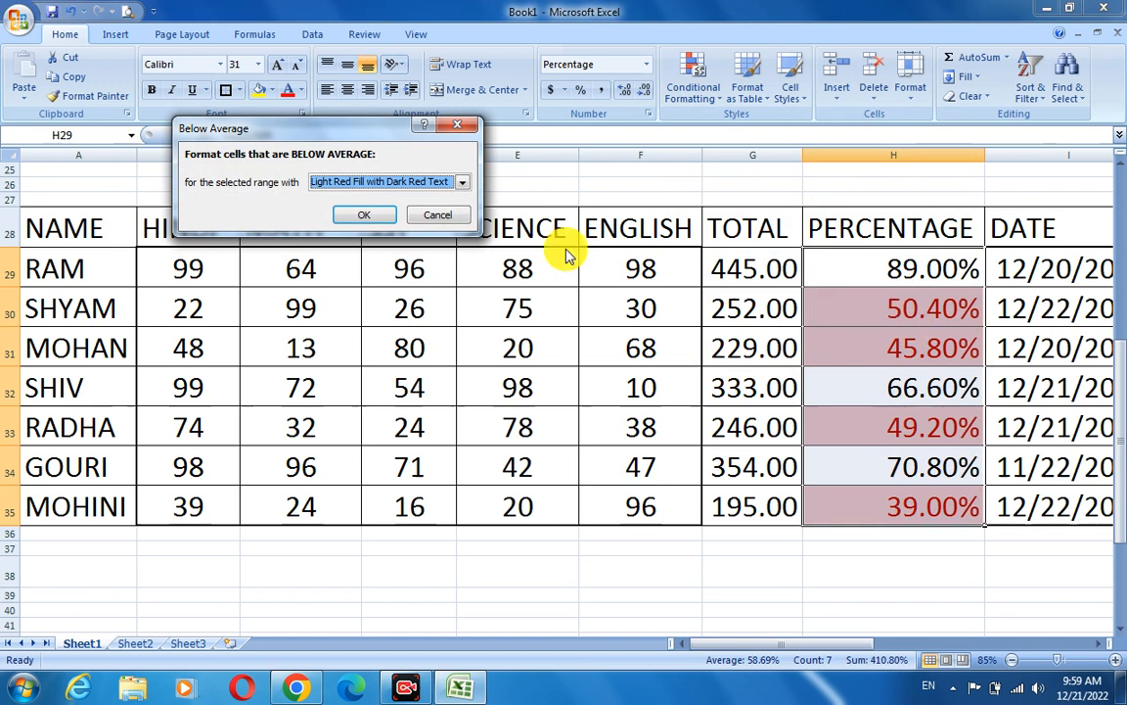
pyautogui.click(441, 219)
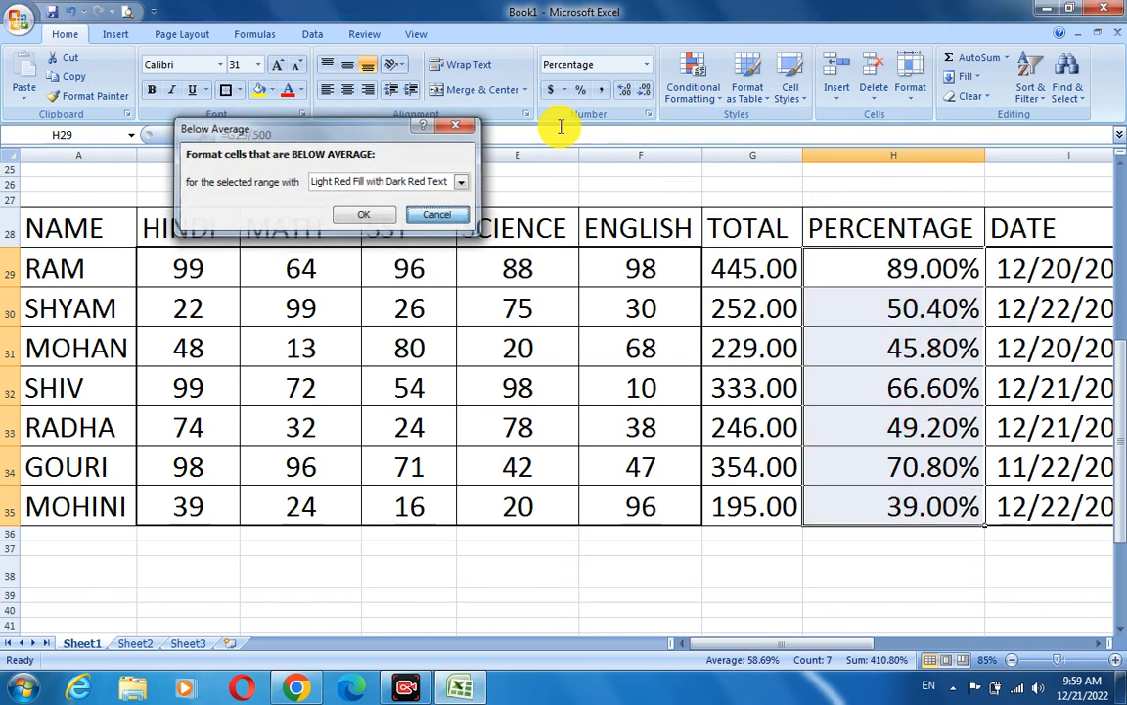
pyautogui.click(696, 93)
pyautogui.moveTo(773, 170)
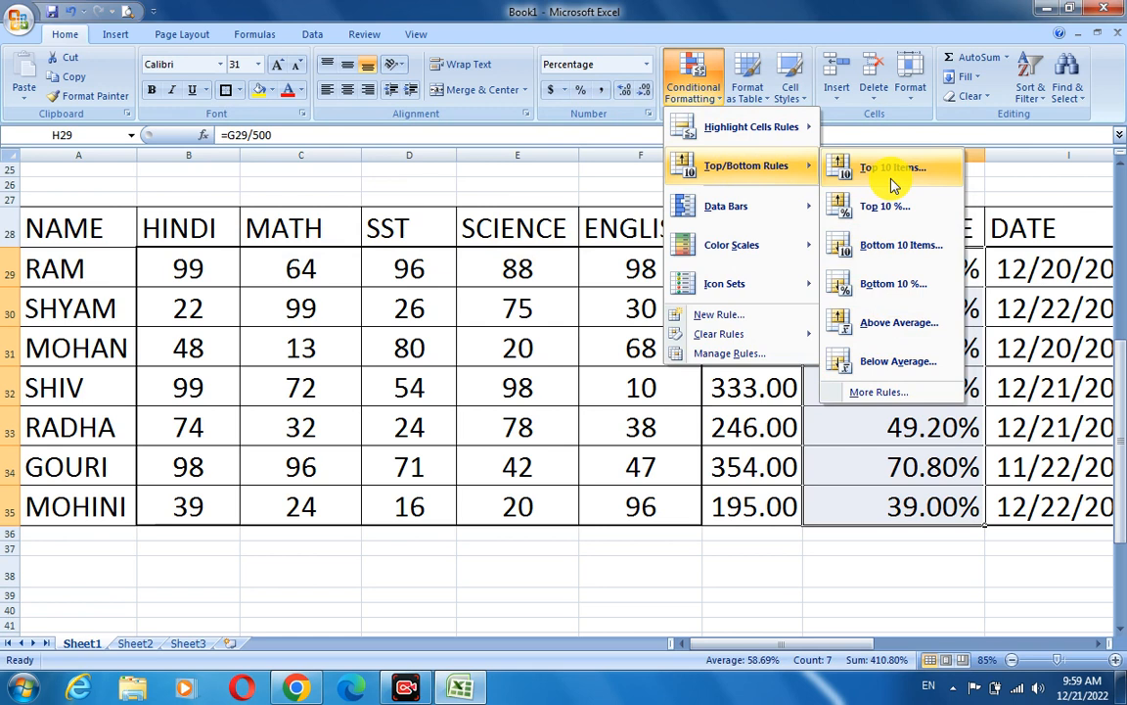
pyautogui.moveTo(763, 213)
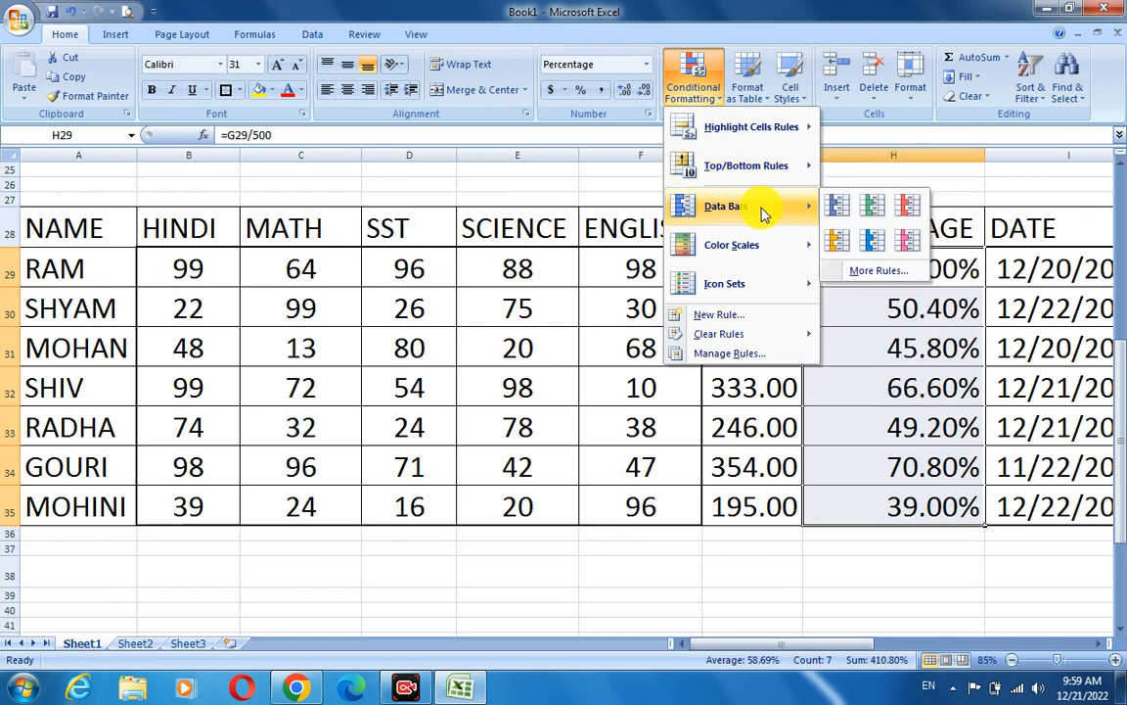
pyautogui.click(767, 533)
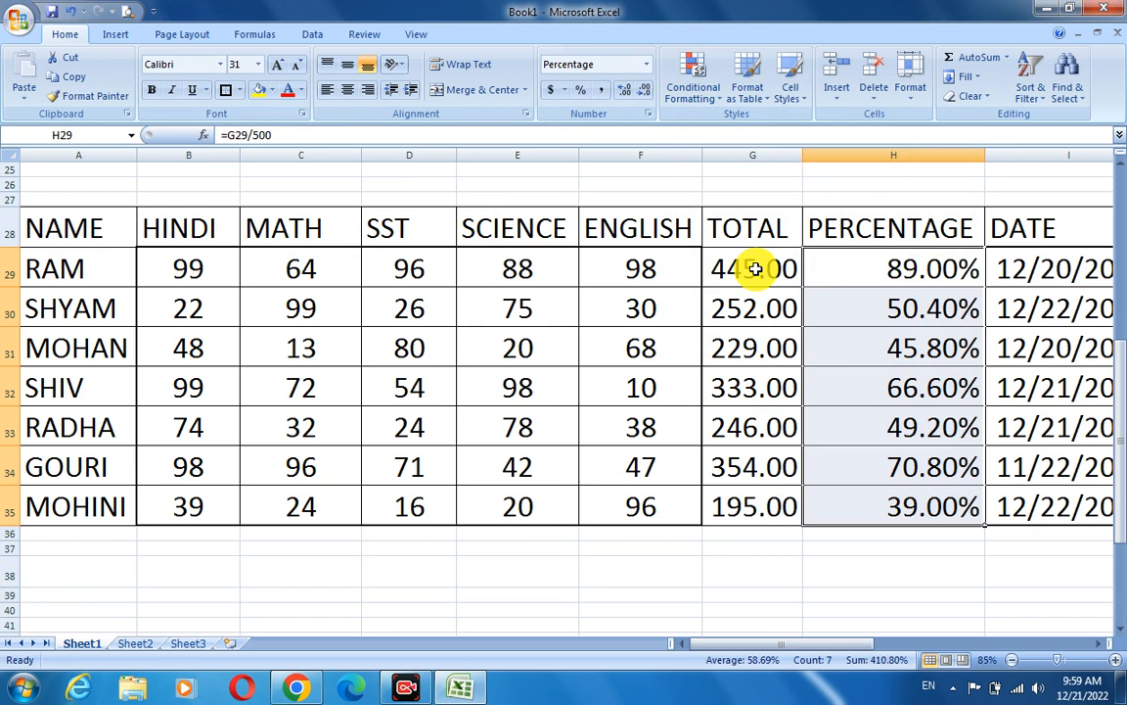
# - Widen the TOTAL column to roughly twice its width
pyautogui.moveTo(763, 269); pyautogui.dragTo(772, 504)
pyautogui.moveTo(801, 158); pyautogui.dragTo(909, 162)
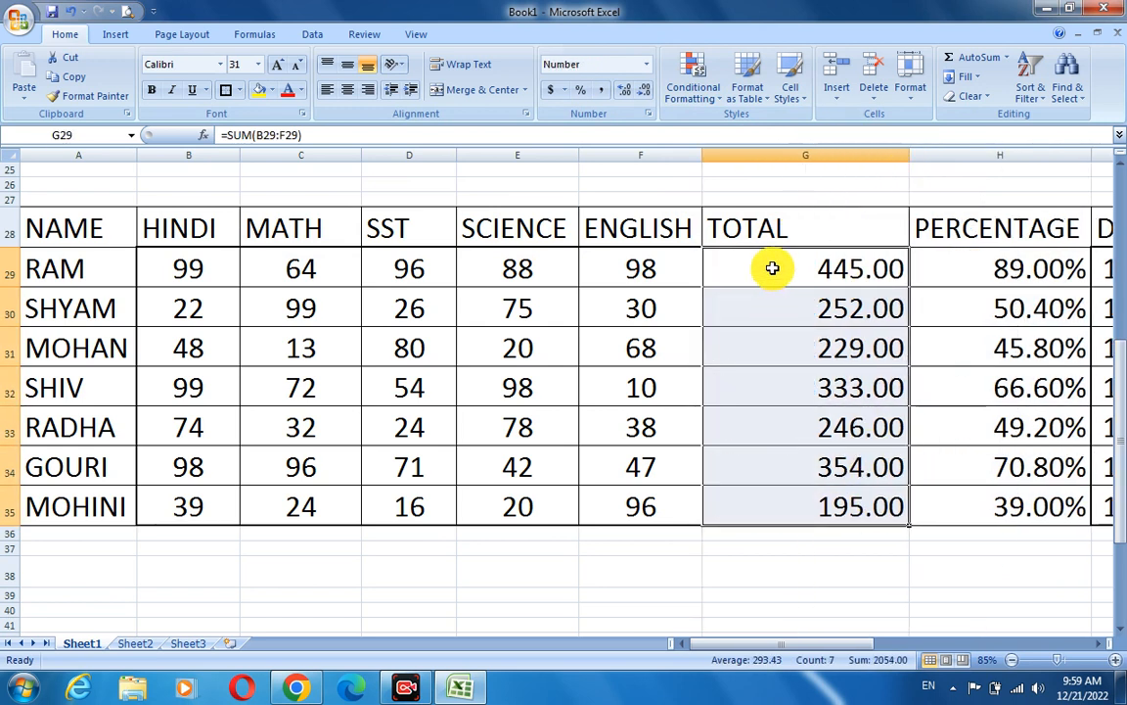
pyautogui.click(724, 275)
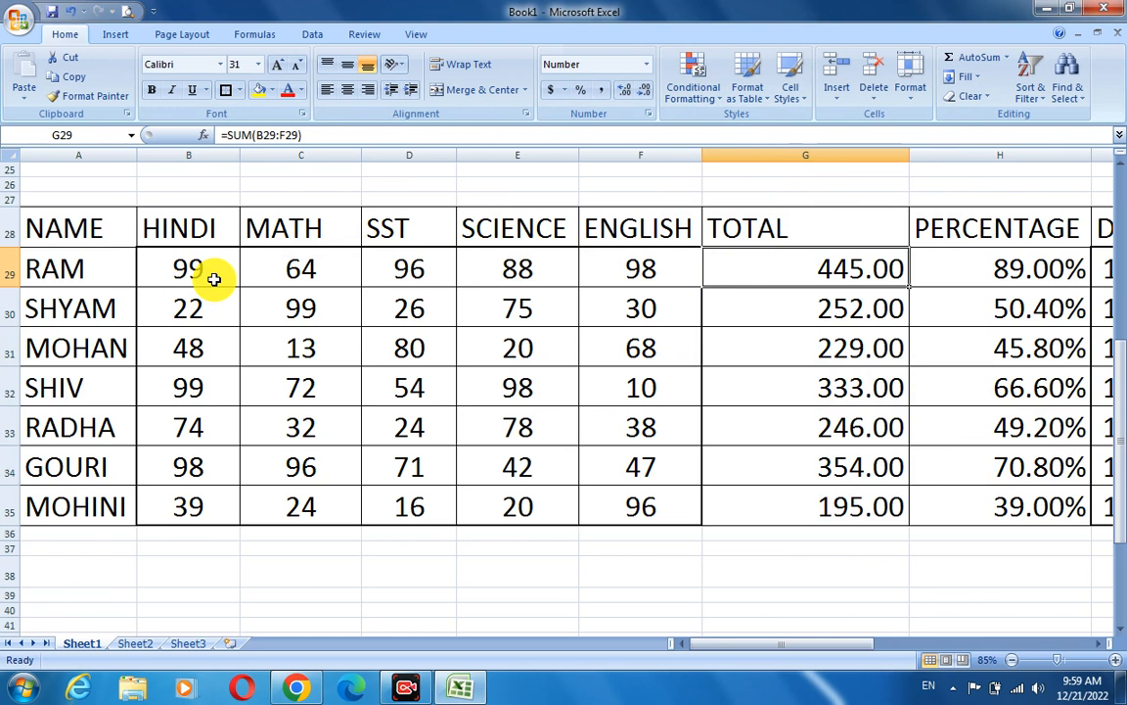
# - Apply light blue data bars to the student totals in G29:G35
pyautogui.moveTo(785, 272); pyautogui.dragTo(780, 503)
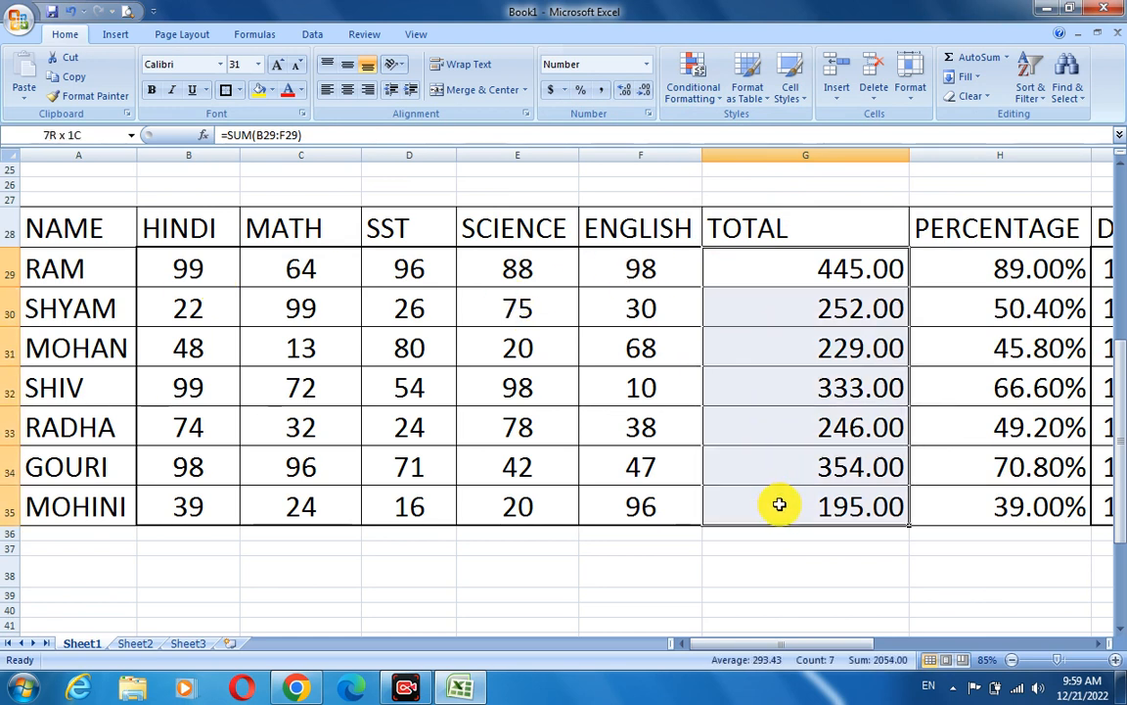
pyautogui.click(693, 88)
pyautogui.moveTo(769, 208)
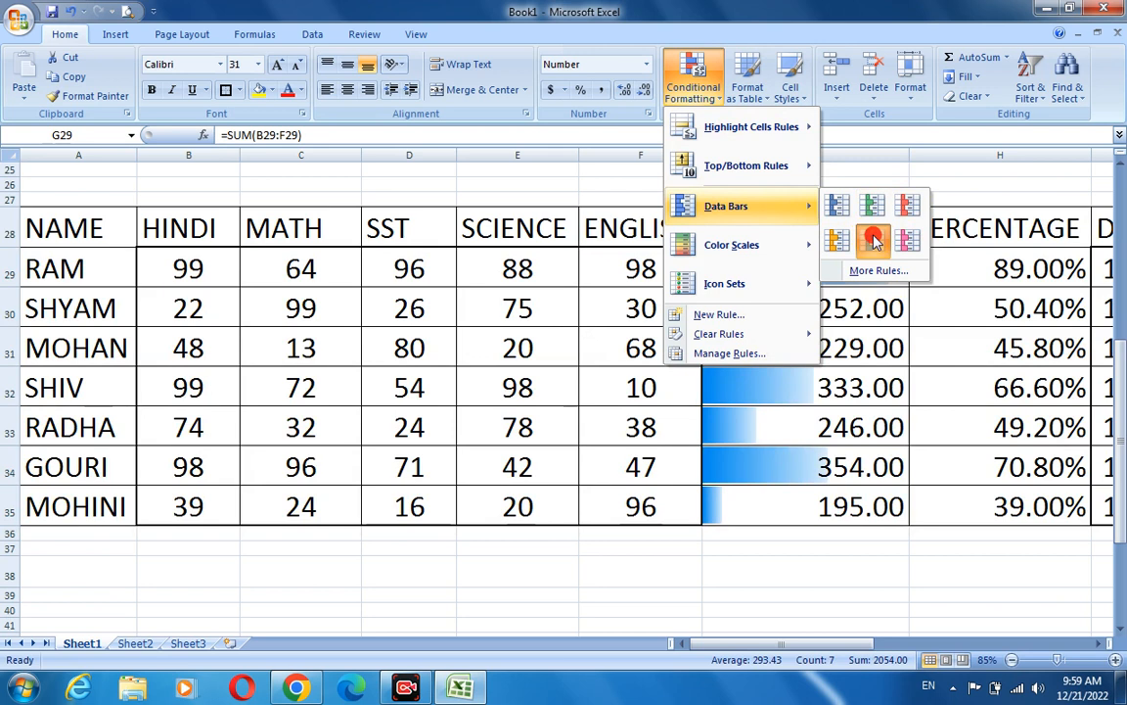
pyautogui.click(873, 235)
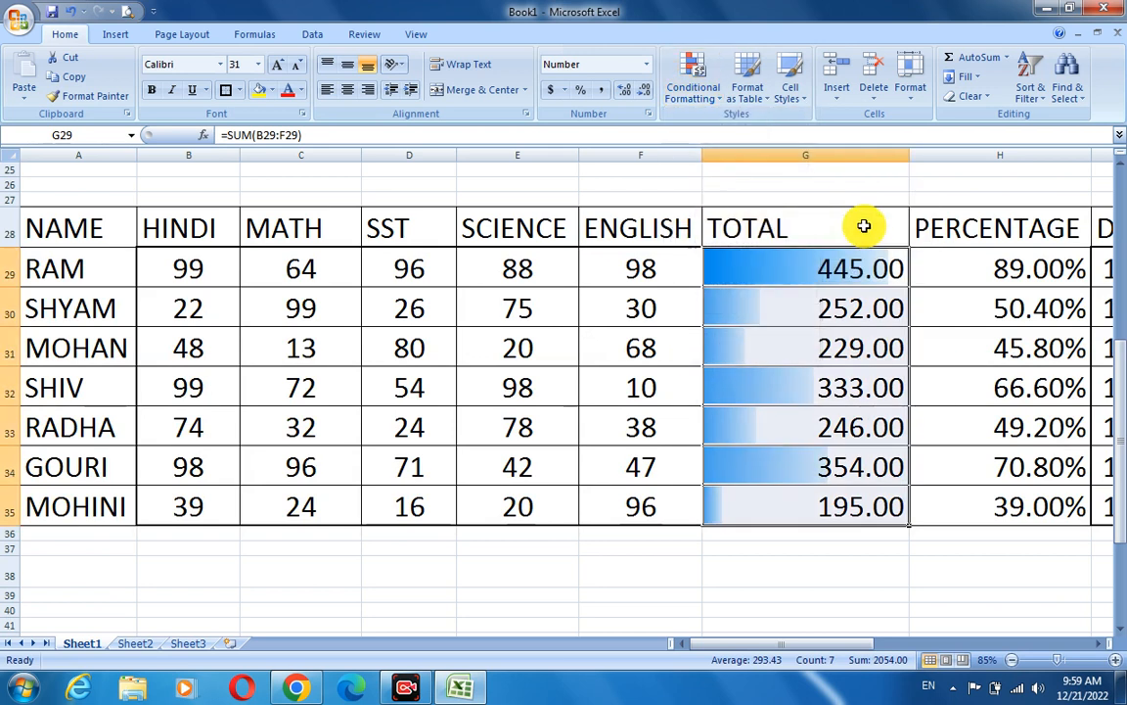
pyautogui.click(768, 295)
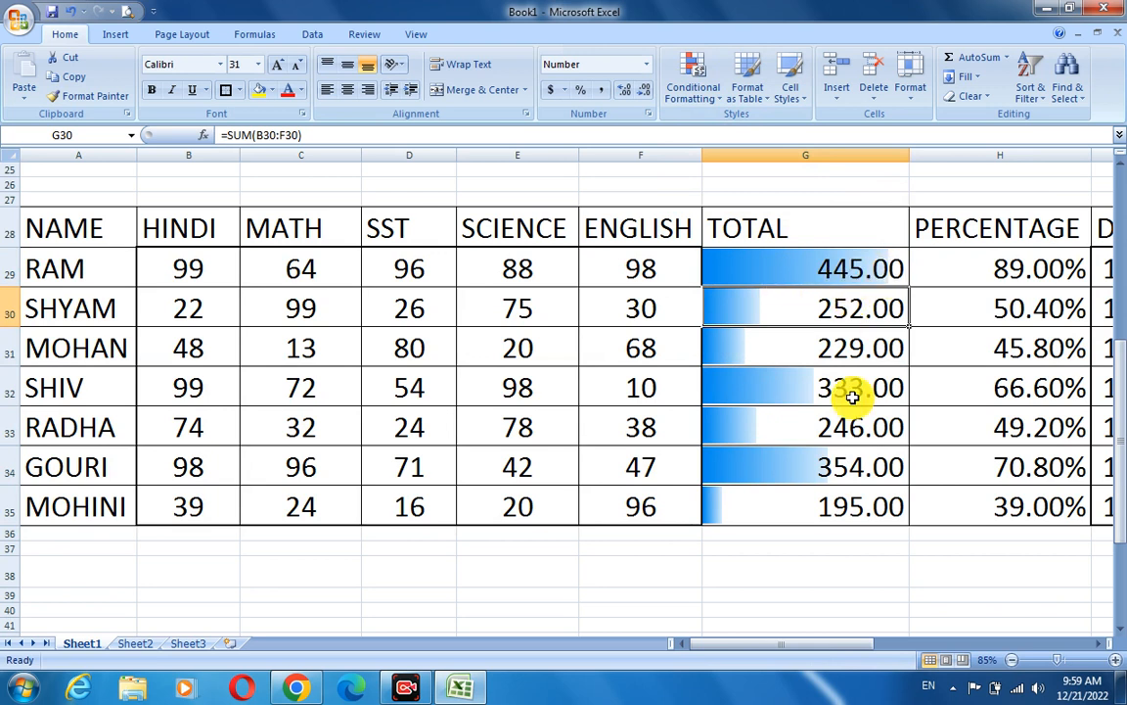
# - Apply the blue-yellow-red color scale to the totals in G29:G35 on top of the data bars
pyautogui.moveTo(786, 269); pyautogui.dragTo(773, 506)
pyautogui.click(712, 98)
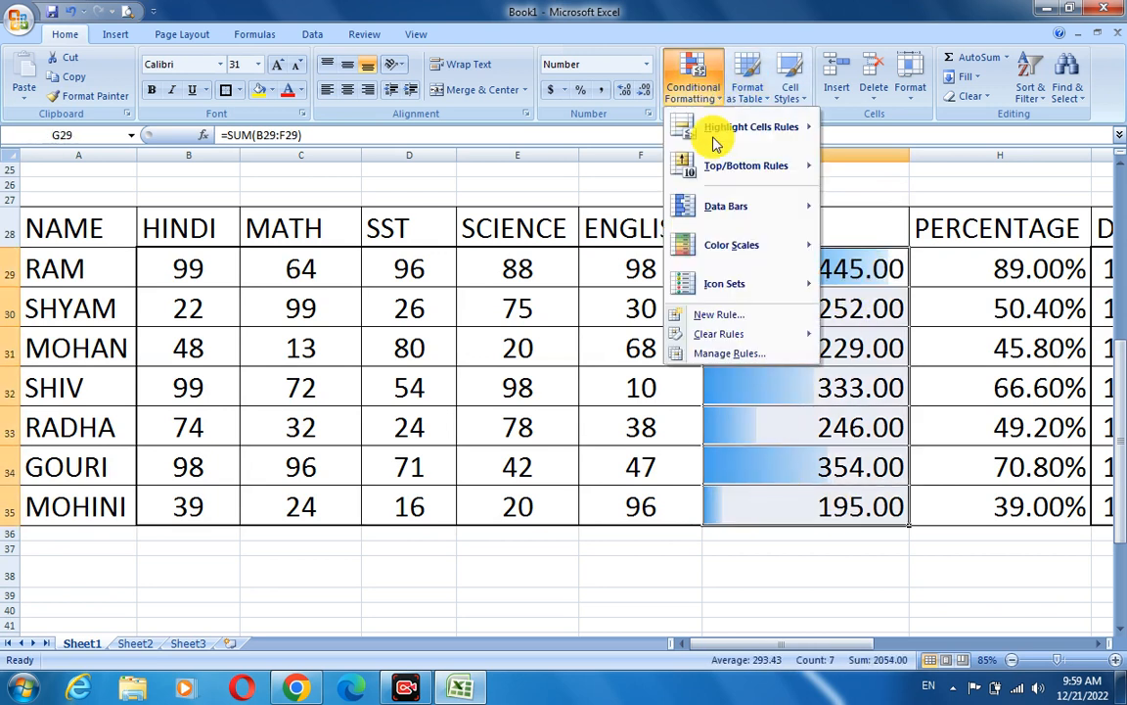
pyautogui.moveTo(744, 247)
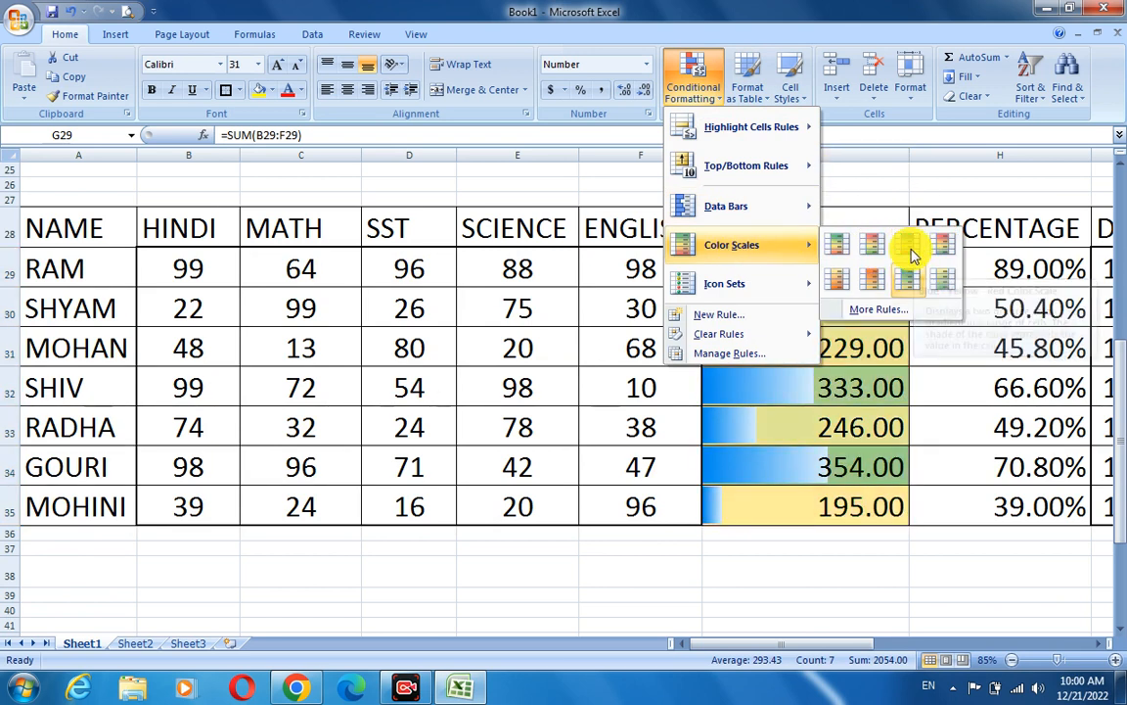
pyautogui.click(911, 245)
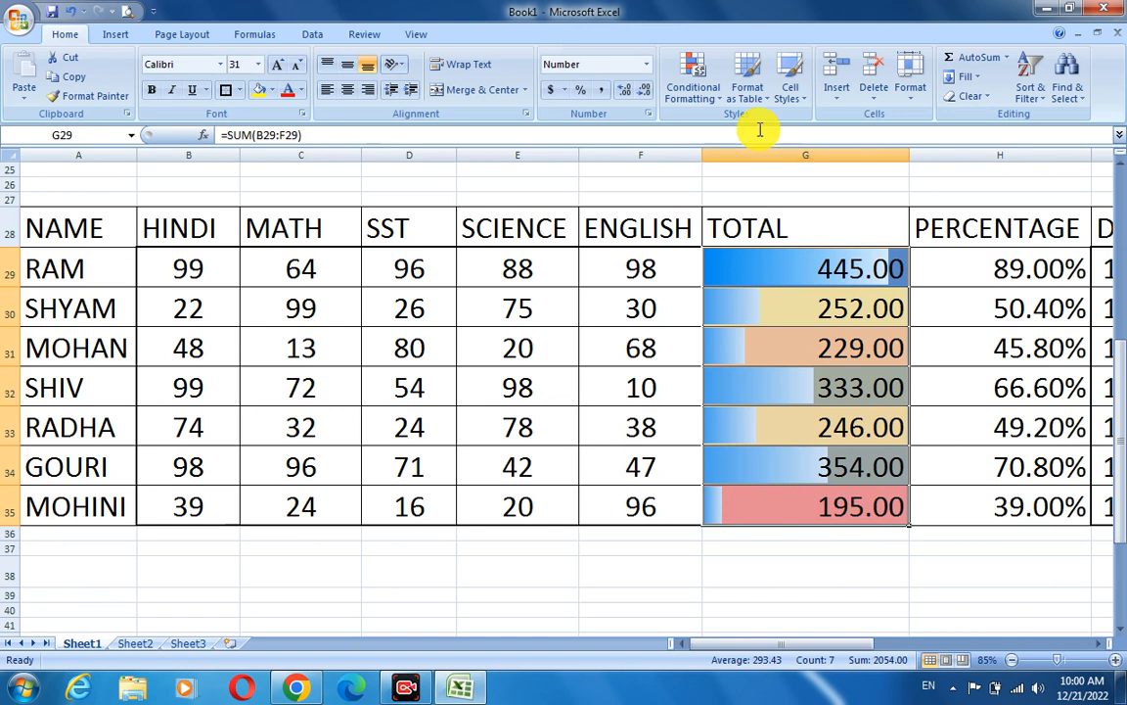
# - Add a custom 2-color scale rule to the totals, with red for the lowest value and green for the highest value
pyautogui.click(714, 95)
pyautogui.moveTo(773, 246)
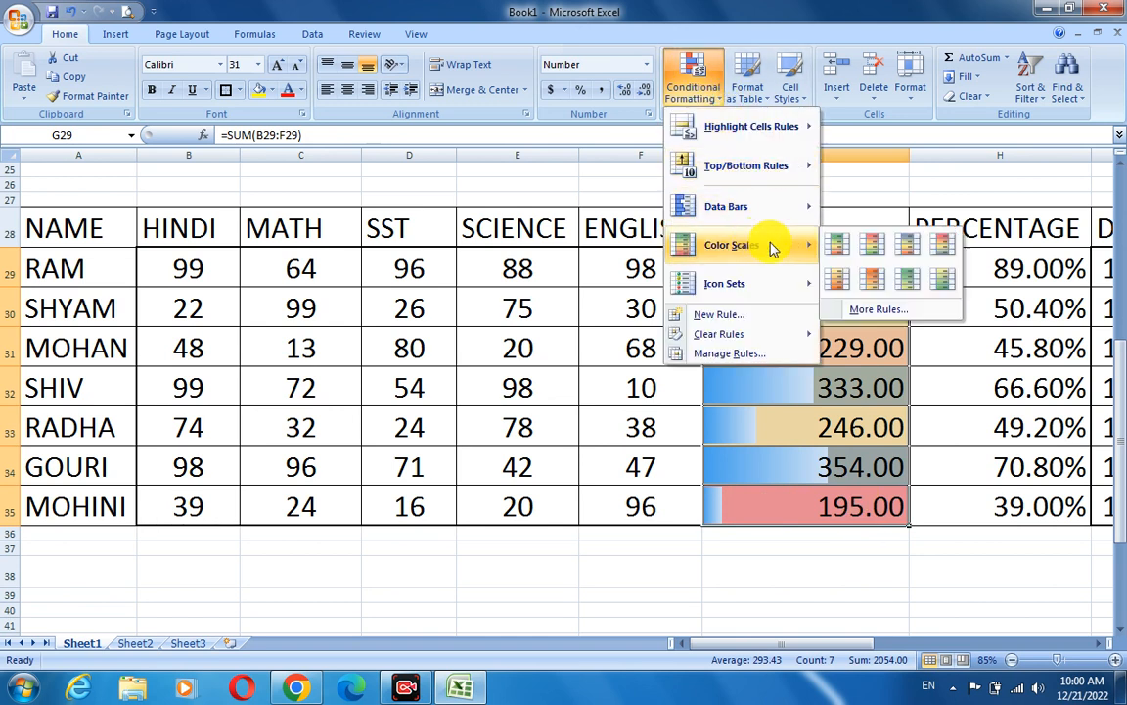
pyautogui.click(881, 312)
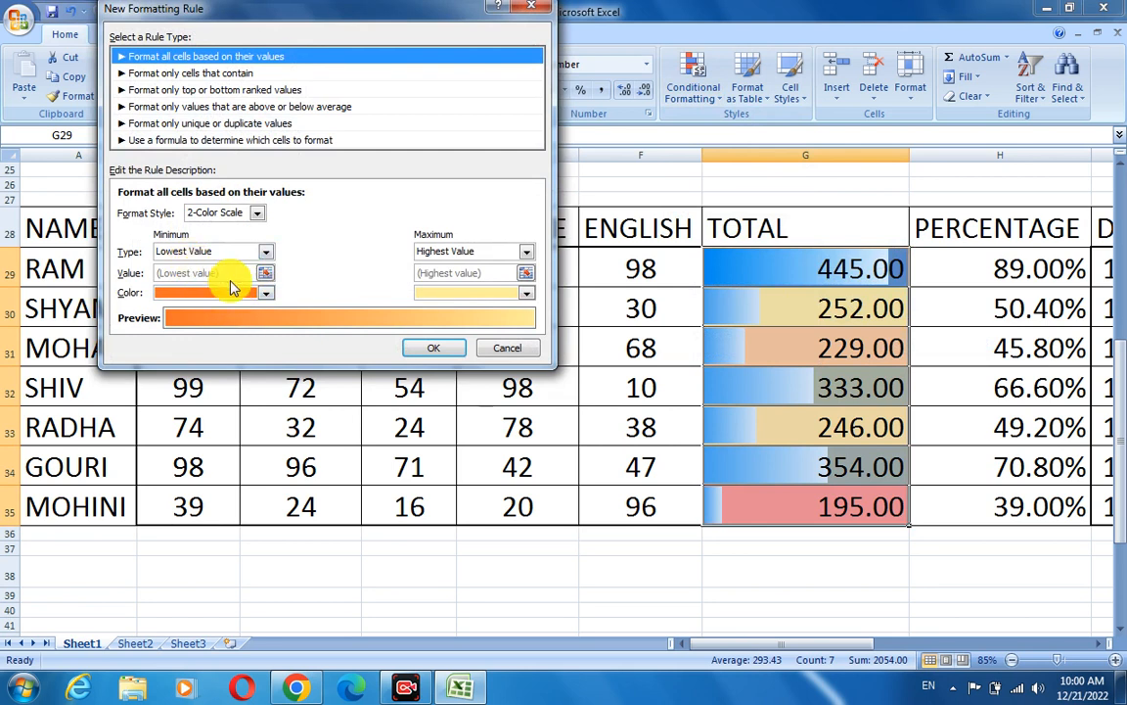
pyautogui.click(266, 294)
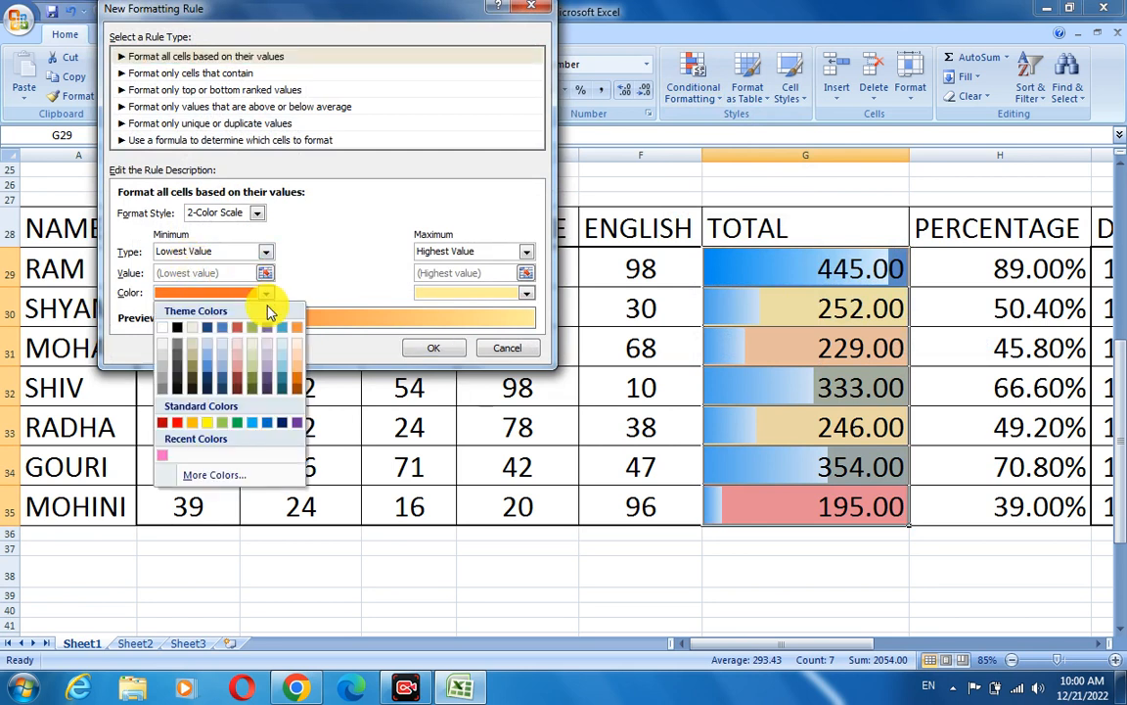
pyautogui.click(178, 422)
pyautogui.click(527, 293)
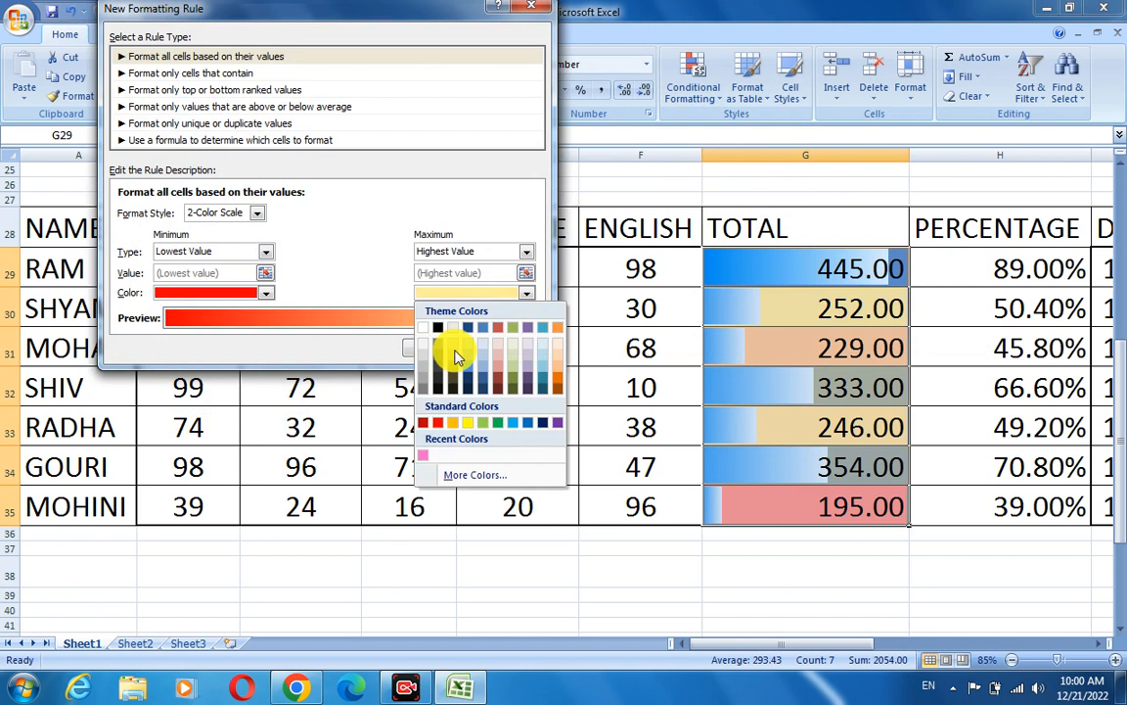
pyautogui.click(496, 424)
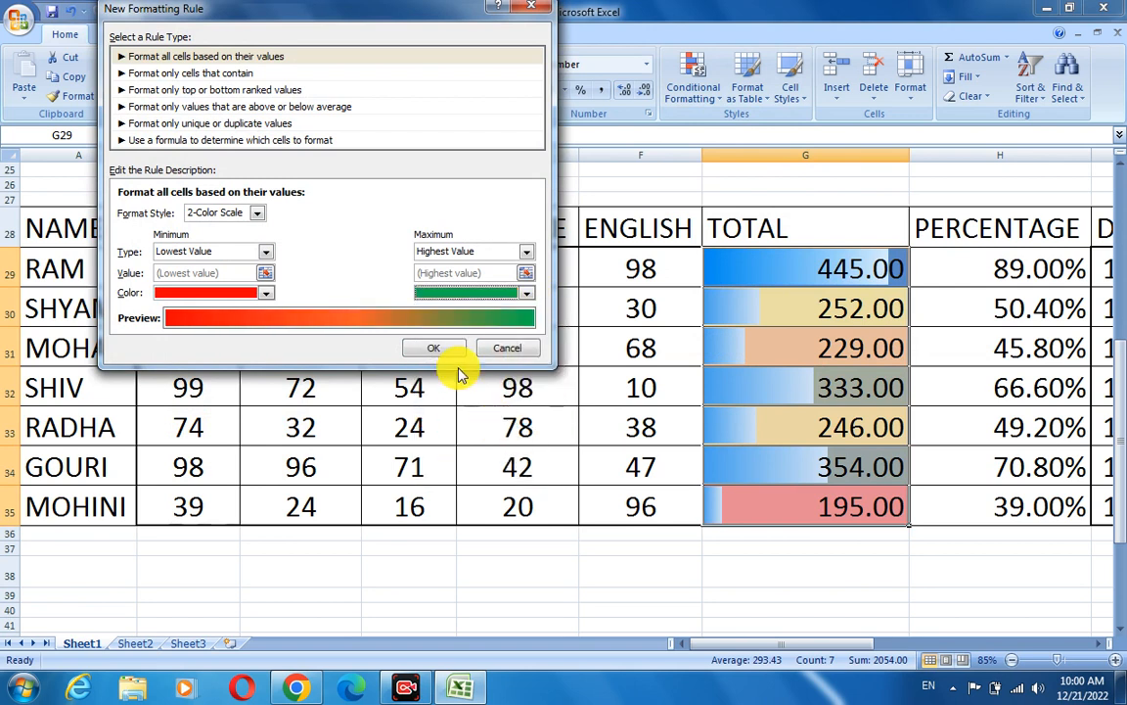
pyautogui.click(436, 348)
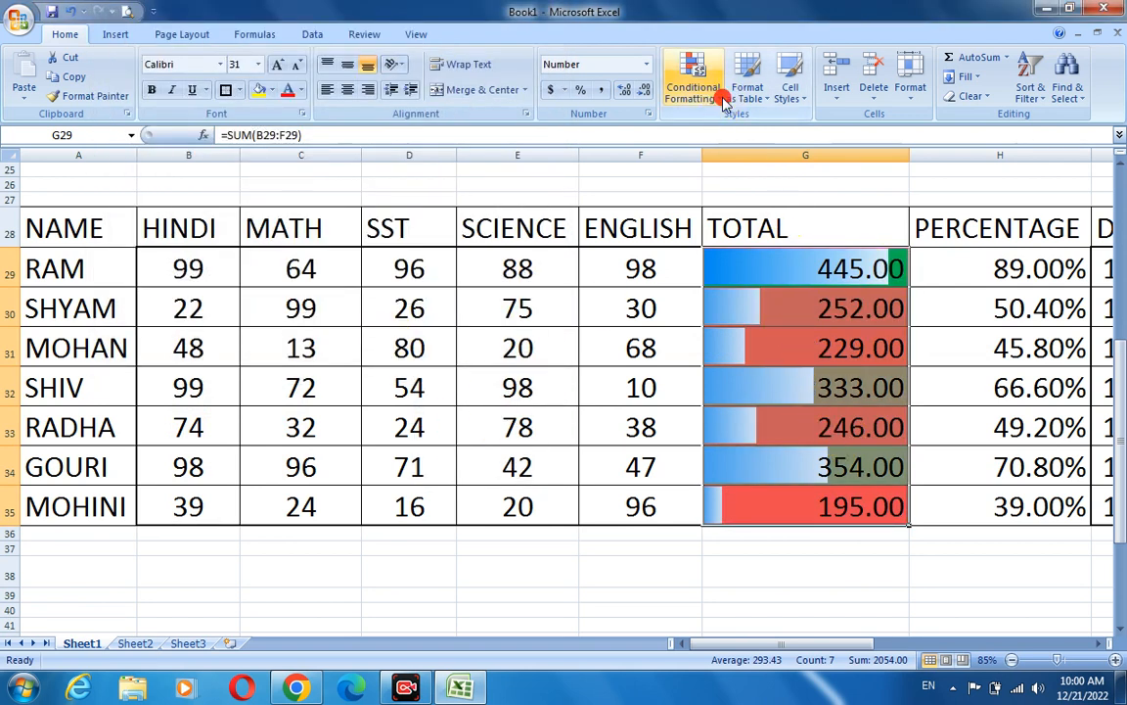
pyautogui.click(693, 87)
pyautogui.moveTo(765, 219)
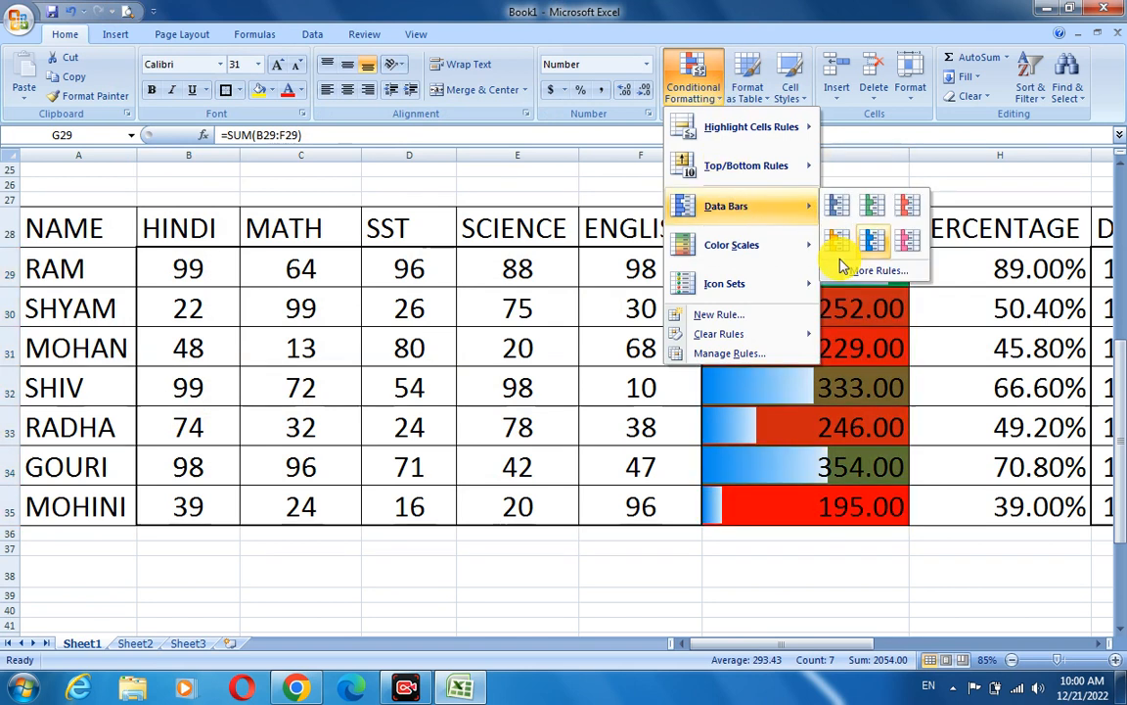
pyautogui.moveTo(783, 258)
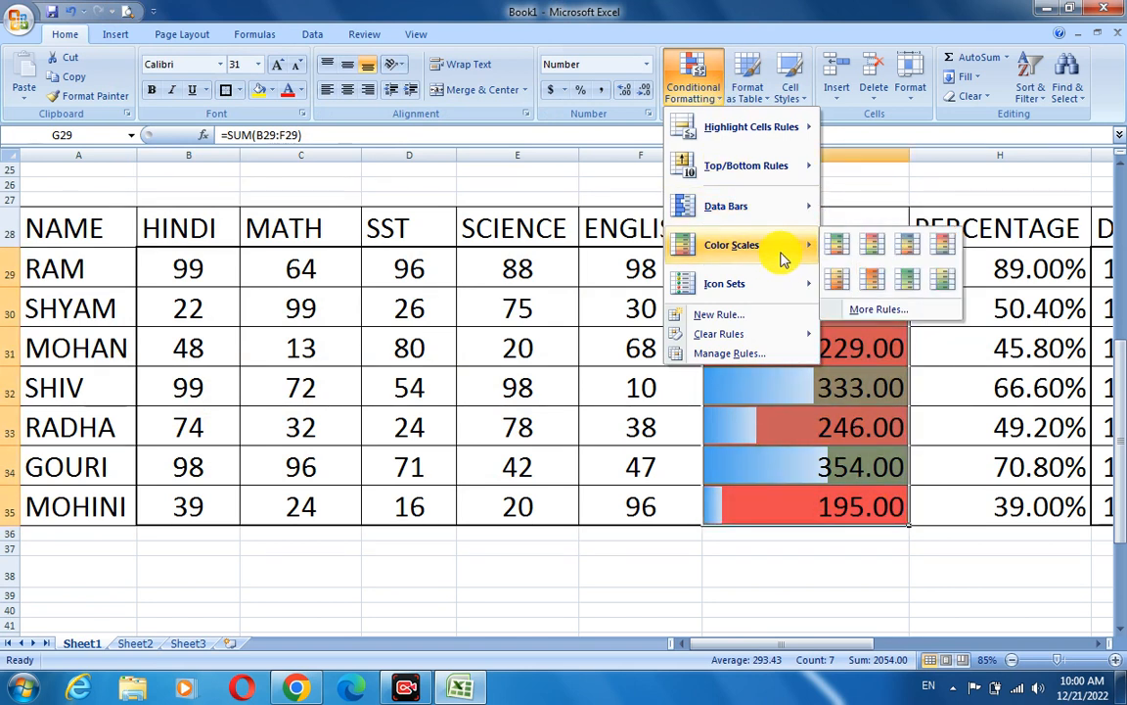
pyautogui.click(764, 541)
# - Apply the four-bar ratings icon set to the percentages in H29:H35
pyautogui.moveTo(779, 646); pyautogui.dragTo(788, 653)
pyautogui.moveTo(856, 279); pyautogui.dragTo(870, 486)
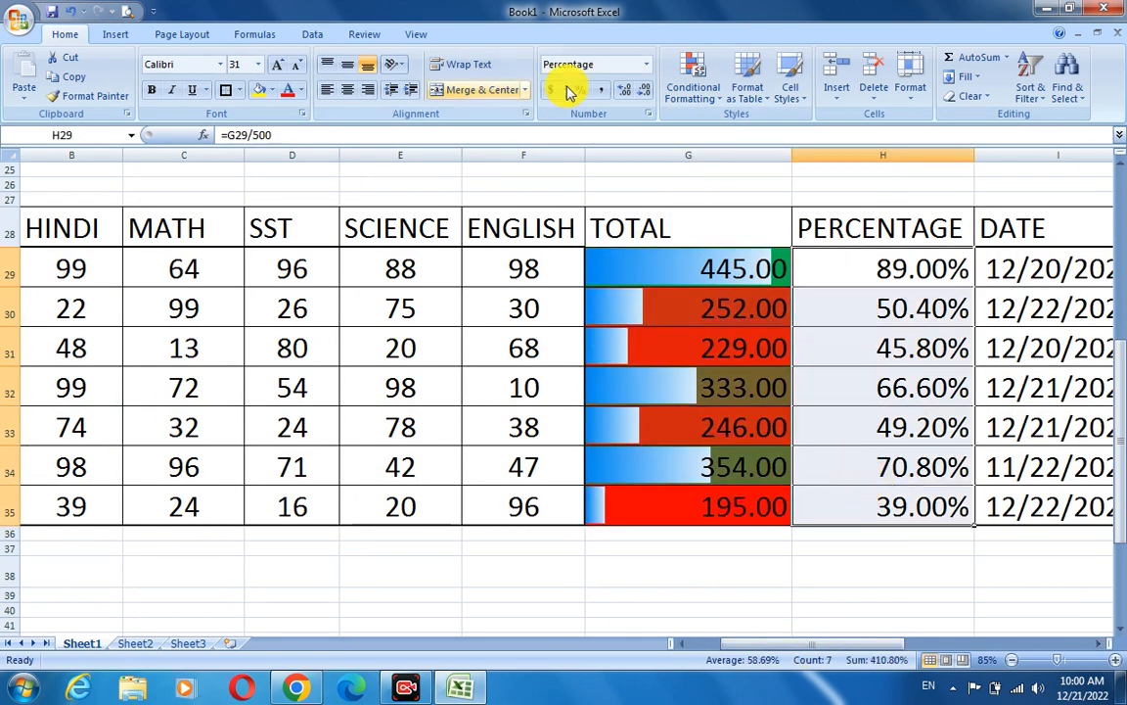
pyautogui.click(688, 75)
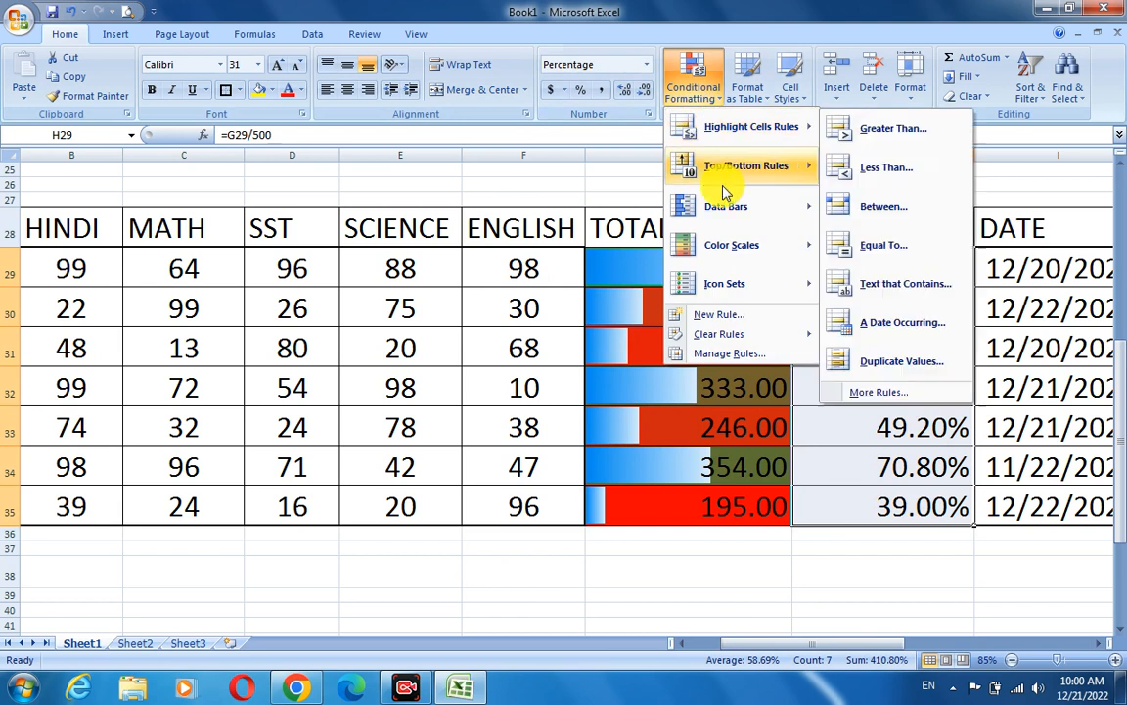
pyautogui.moveTo(773, 286)
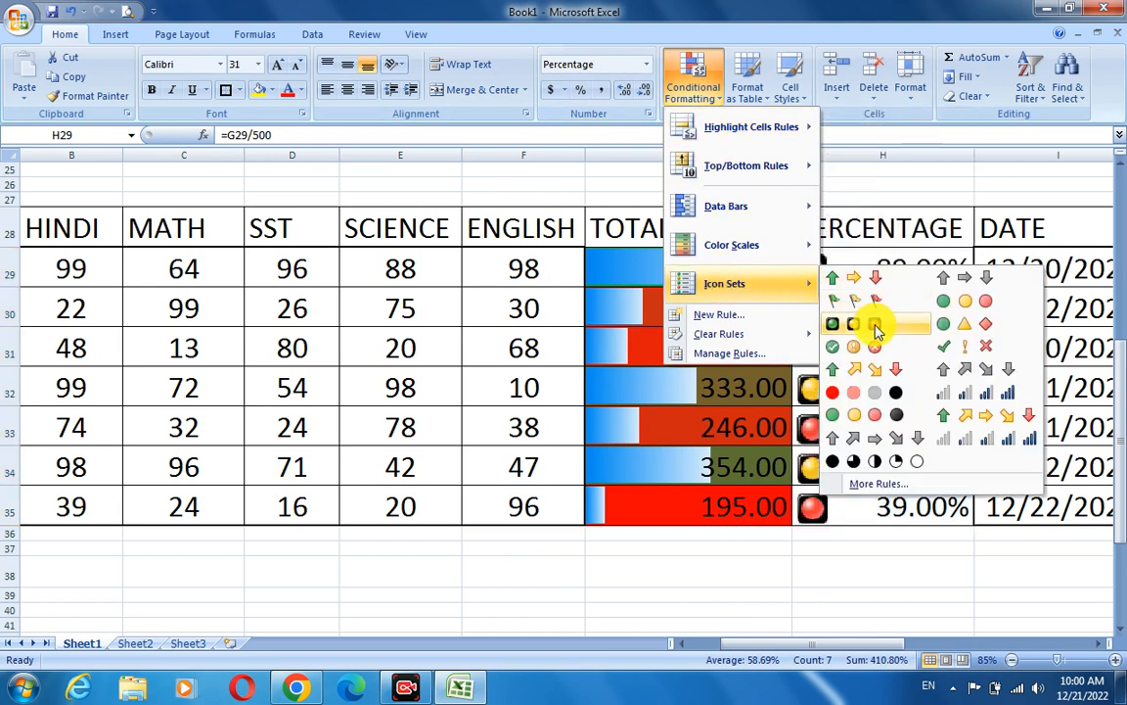
pyautogui.click(973, 396)
pyautogui.click(855, 266)
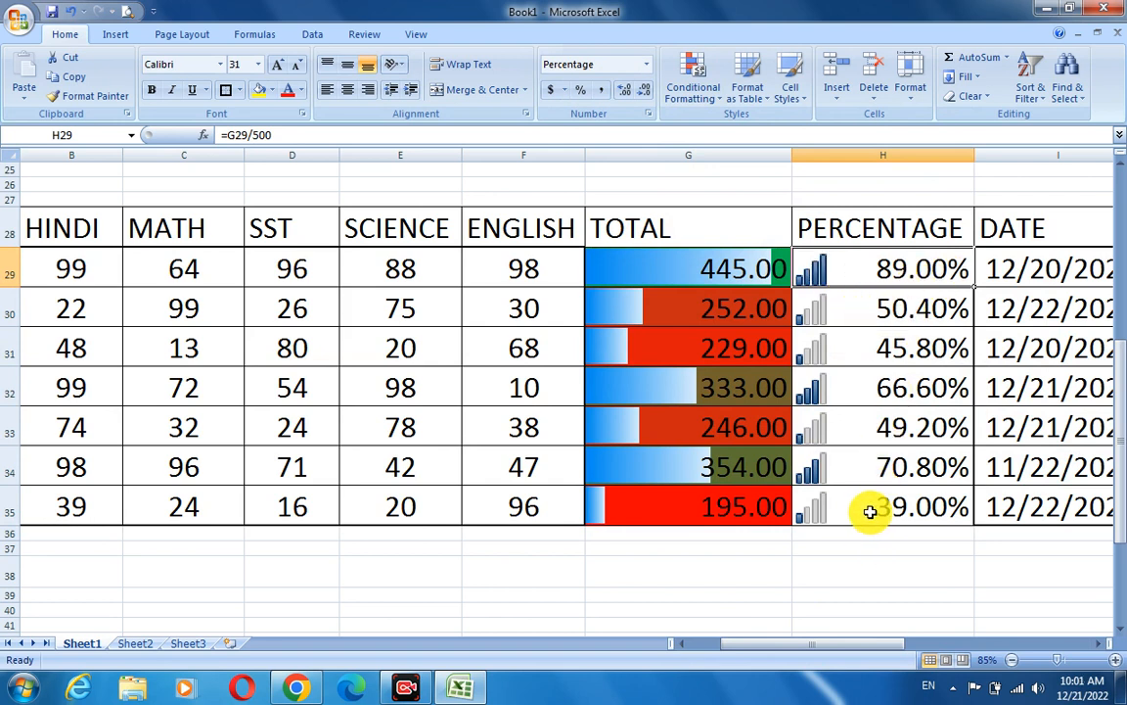
# - Switch the percentages' icon set to the five-bar ratings, and replace it with the three colored flags
pyautogui.keyDown('shift'); pyautogui.click(847, 302); pyautogui.keyUp('shift')
pyautogui.moveTo(848, 302); pyautogui.dragTo(847, 501)
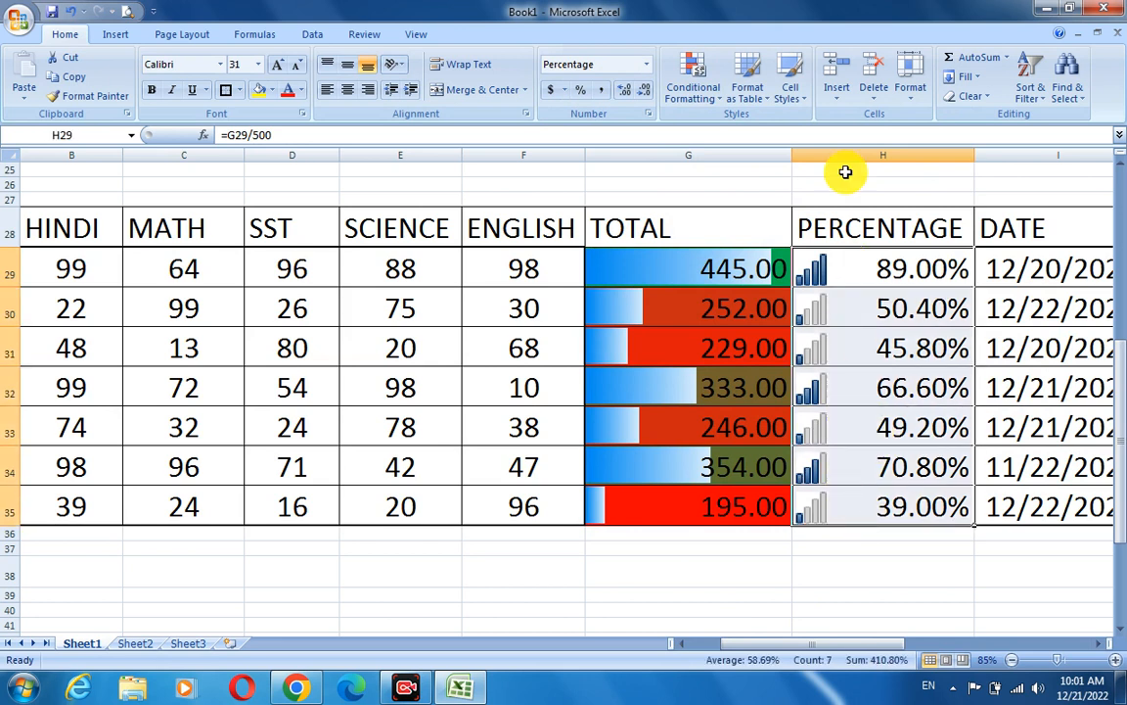
pyautogui.click(691, 90)
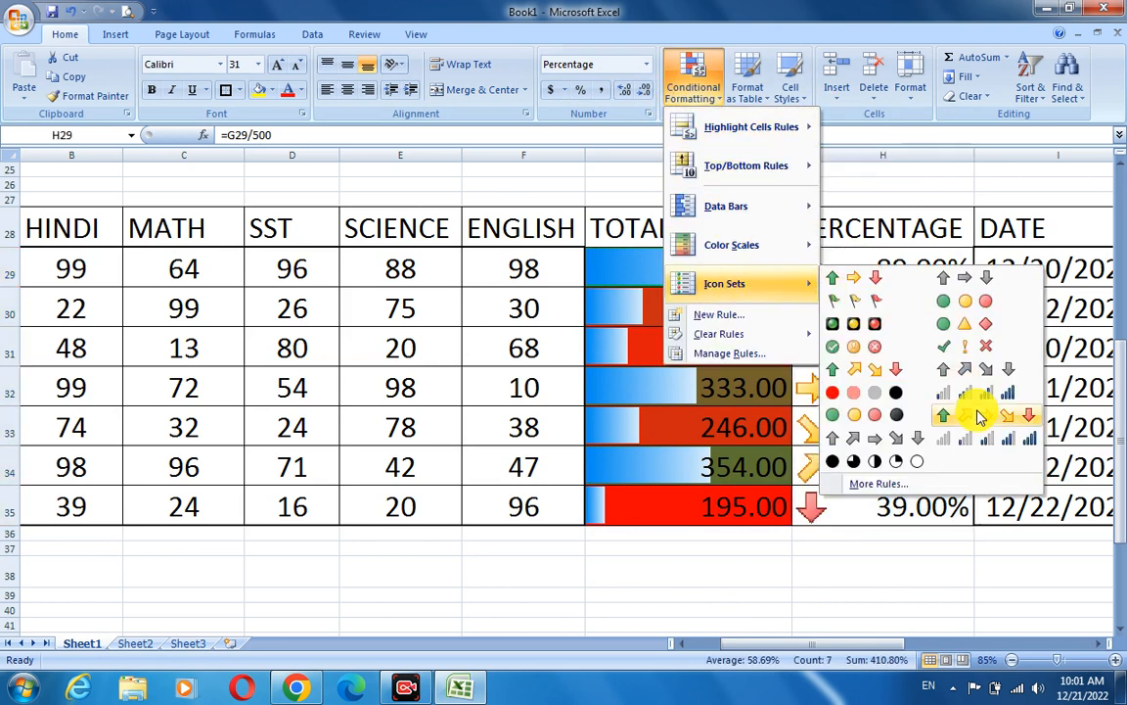
pyautogui.click(976, 440)
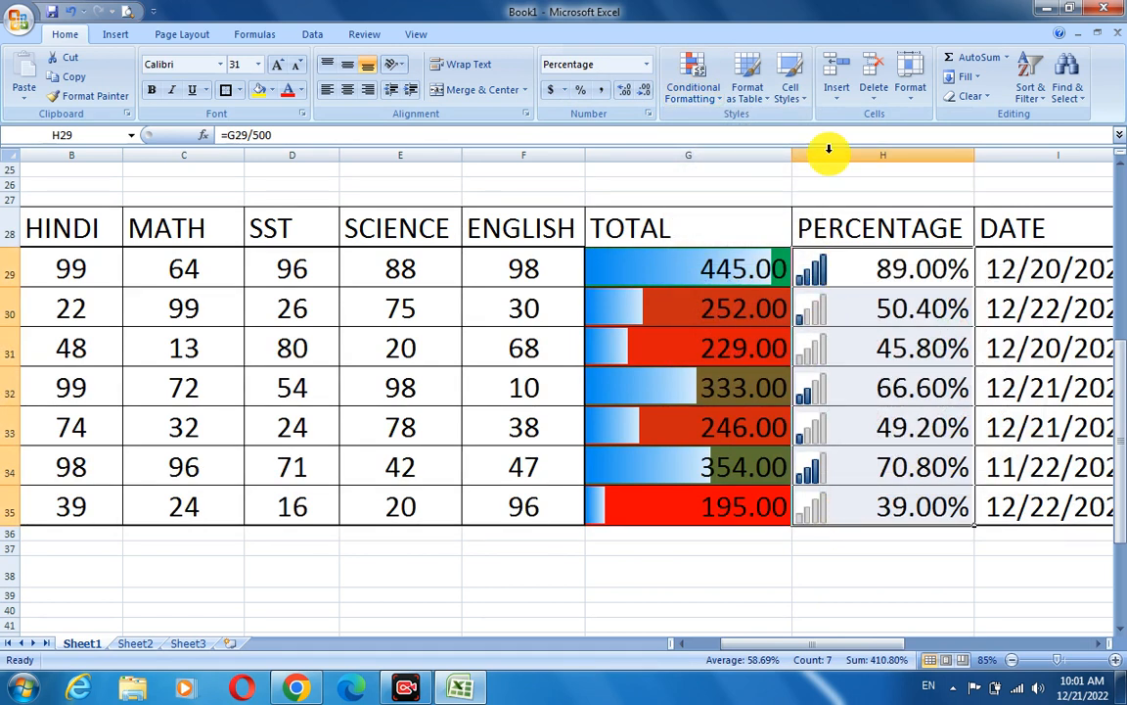
pyautogui.click(697, 96)
pyautogui.moveTo(743, 284)
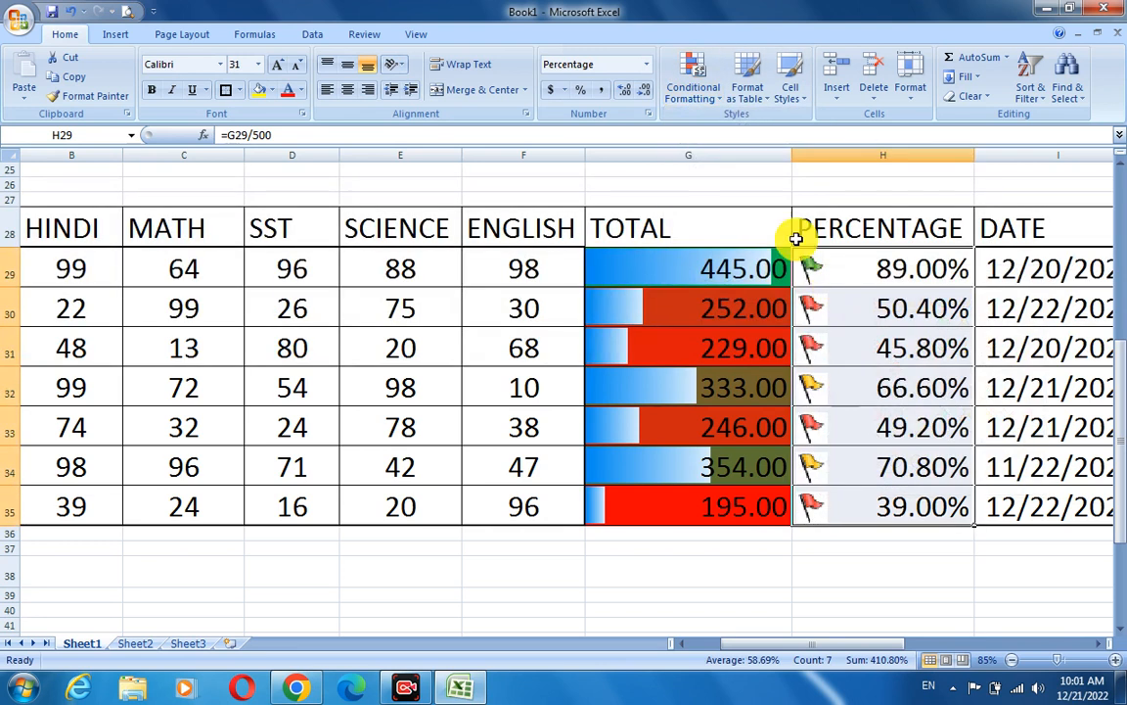
# - Apply the five-level quarter-circle icon set to the percentages in H29:H35
pyautogui.click(704, 96)
pyautogui.moveTo(795, 297)
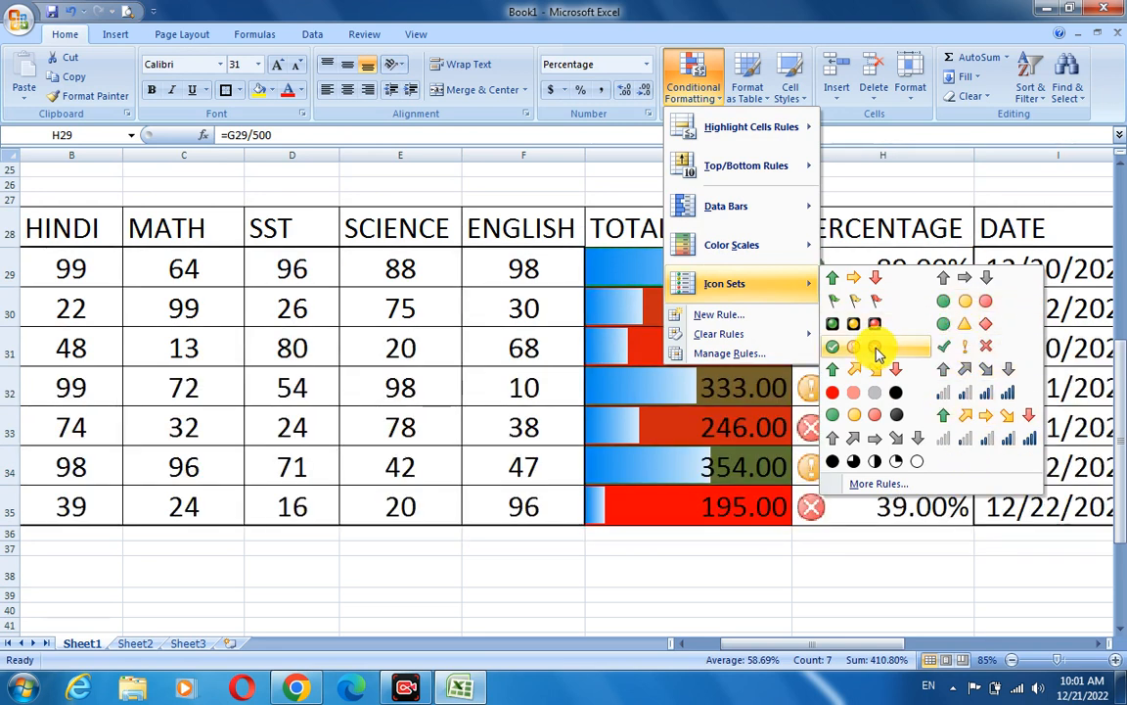
pyautogui.click(863, 461)
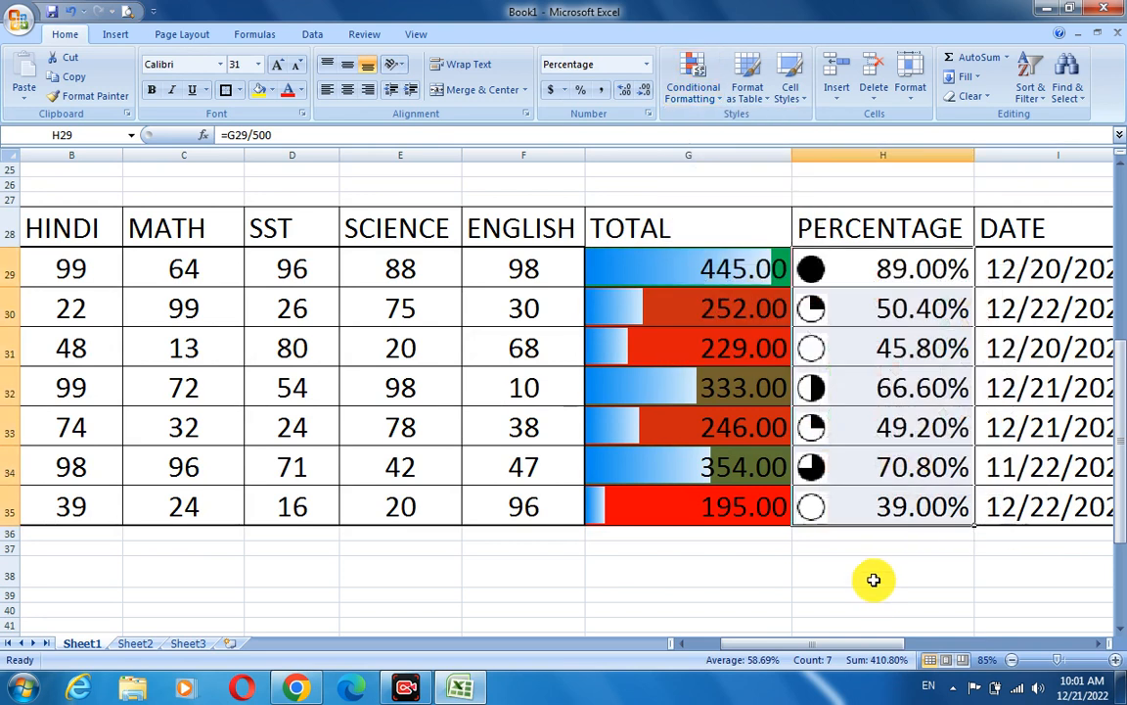
pyautogui.click(872, 578)
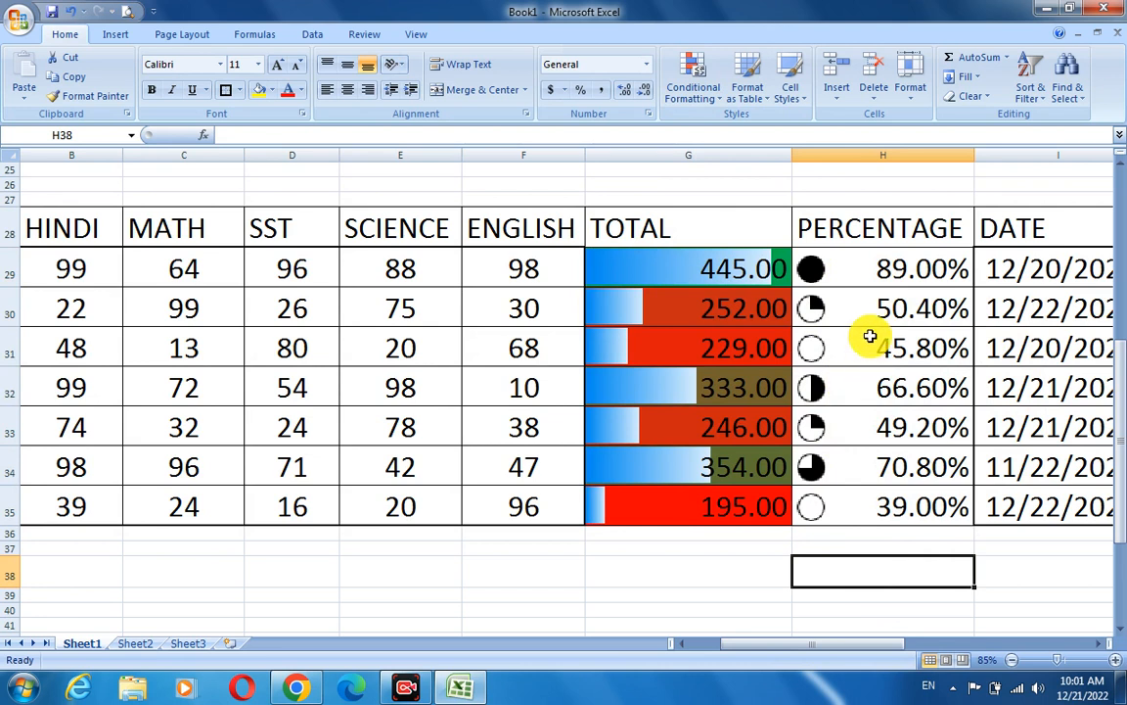
pyautogui.moveTo(855, 276); pyautogui.dragTo(868, 509)
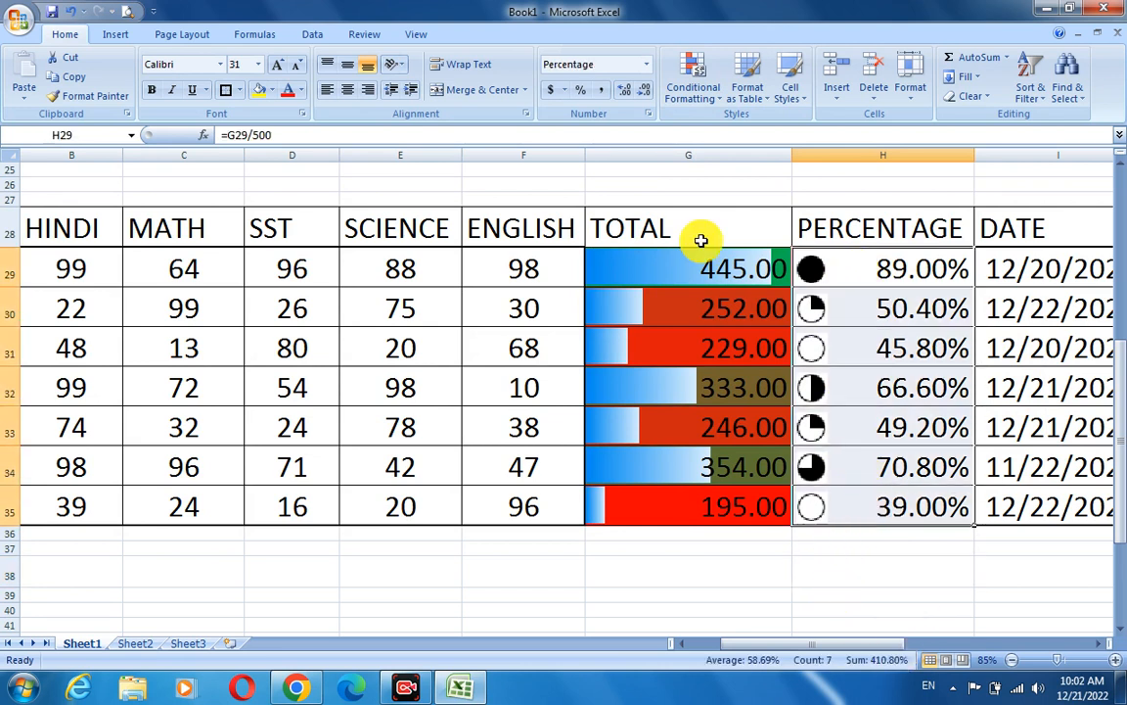
pyautogui.click(713, 109)
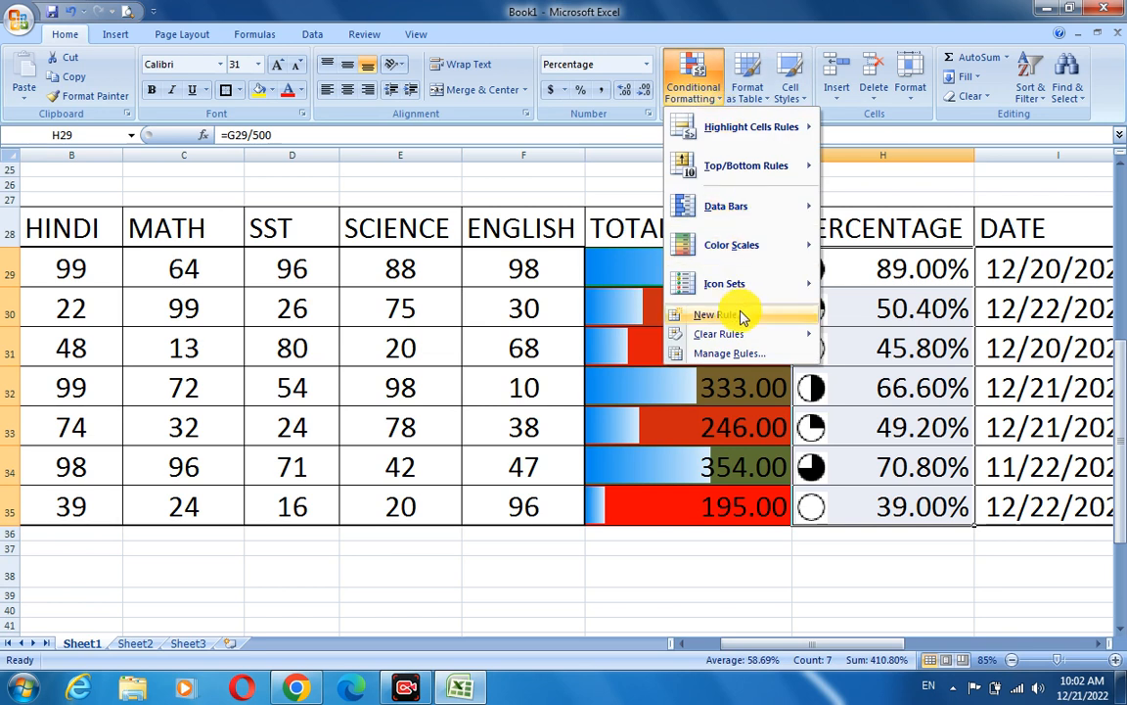
pyautogui.press('Escape')
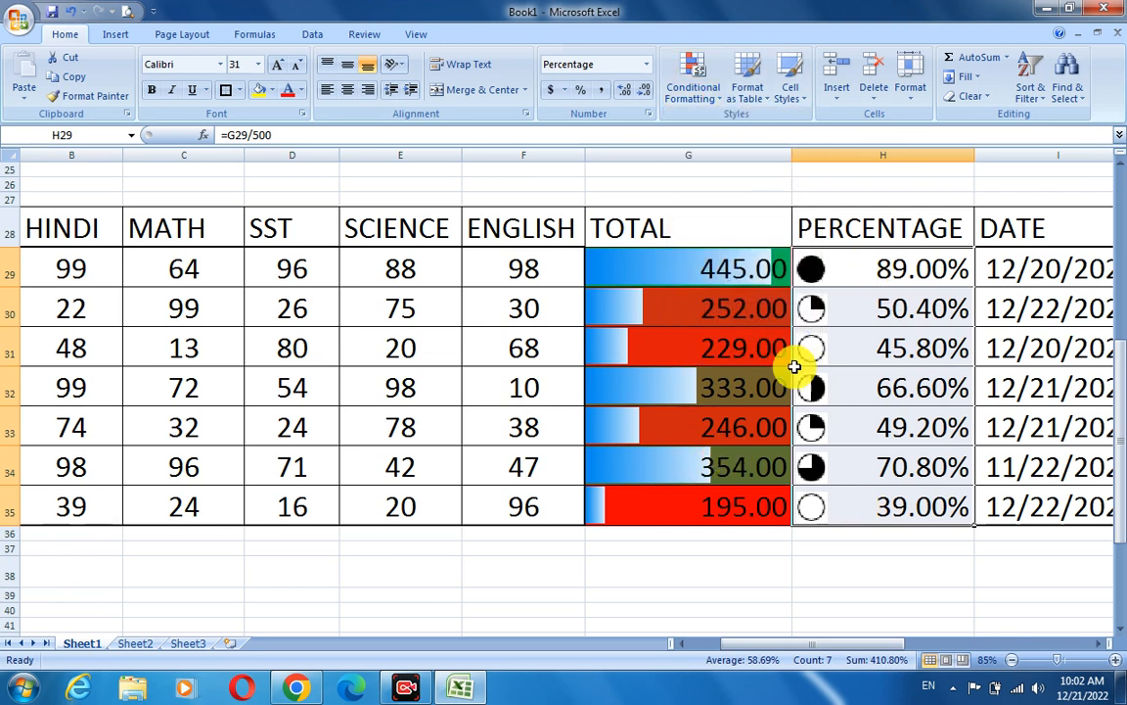
pyautogui.click(678, 648)
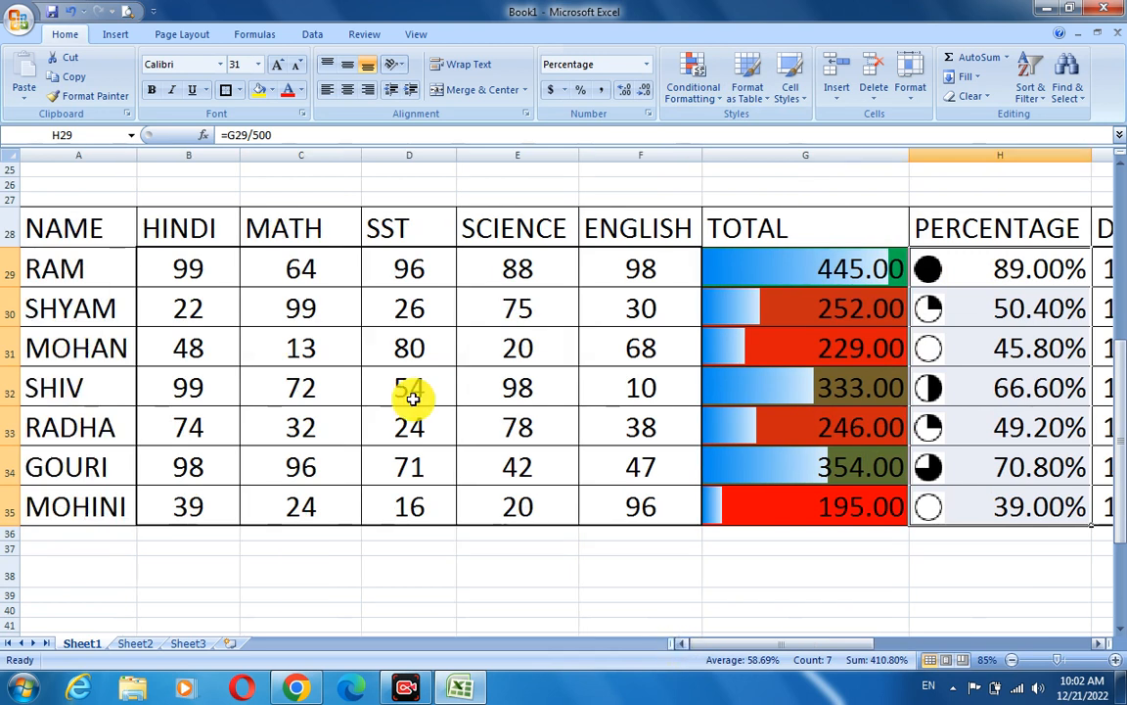
# - Review each rule type offered for a new conditional formatting rule on the marks in B29:F35, leaving without creating a rule
pyautogui.moveTo(184, 256); pyautogui.dragTo(620, 522)
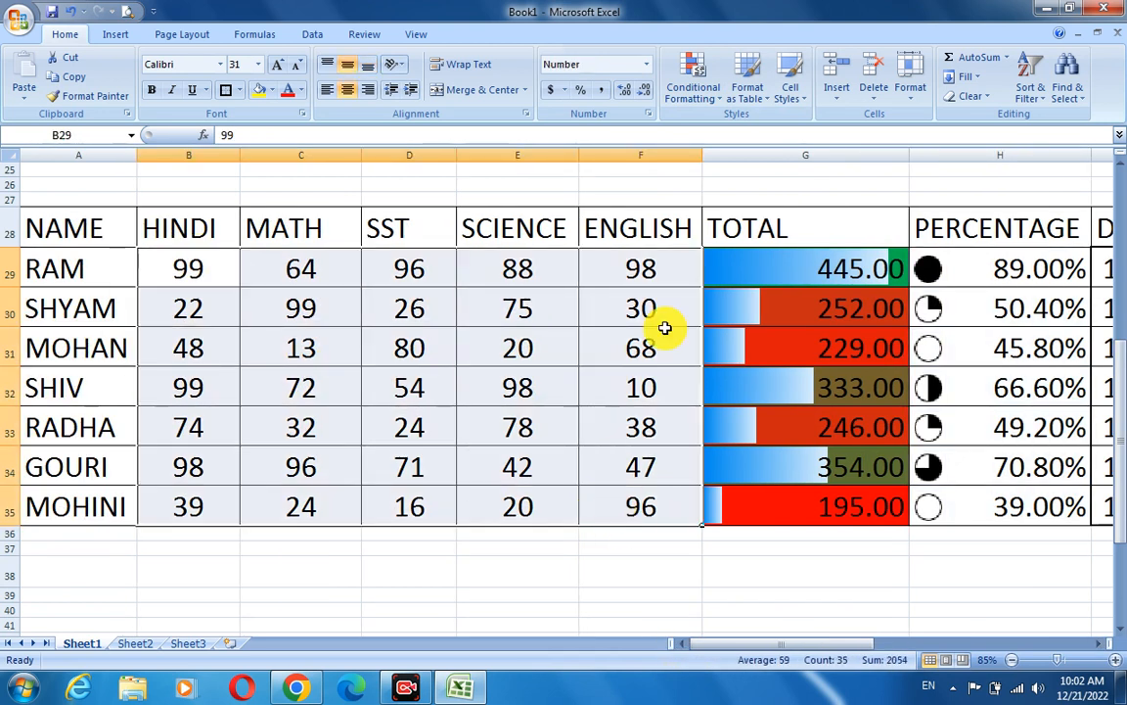
pyautogui.click(690, 86)
pyautogui.moveTo(744, 127)
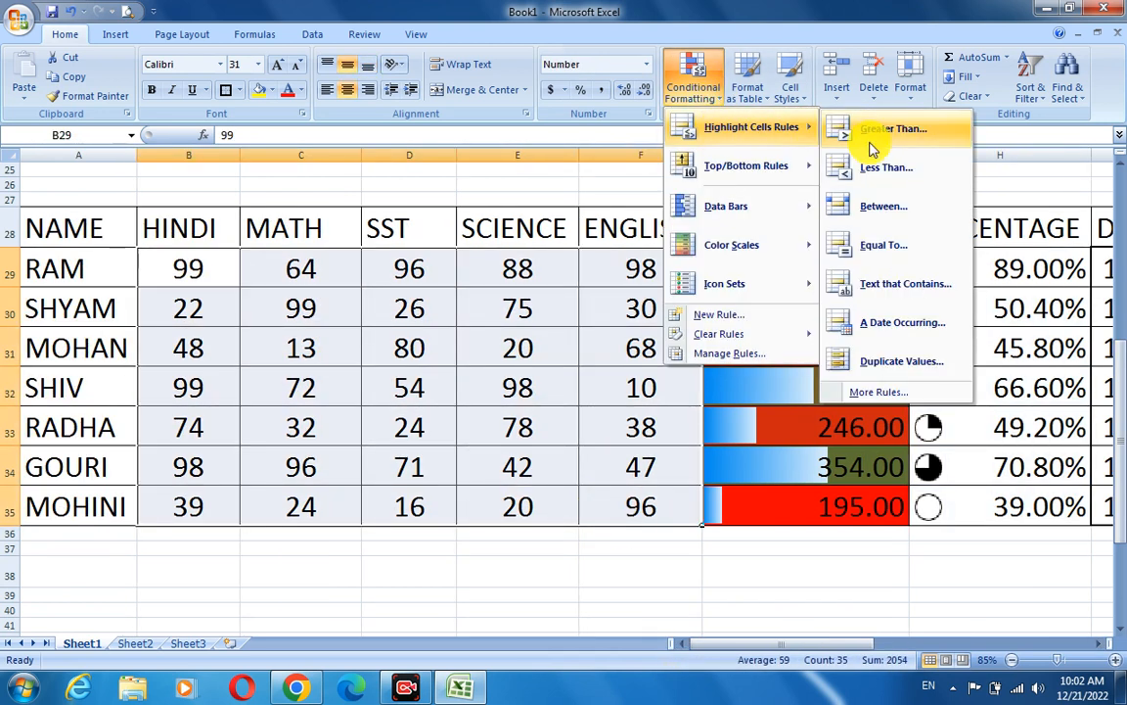
pyautogui.click(722, 315)
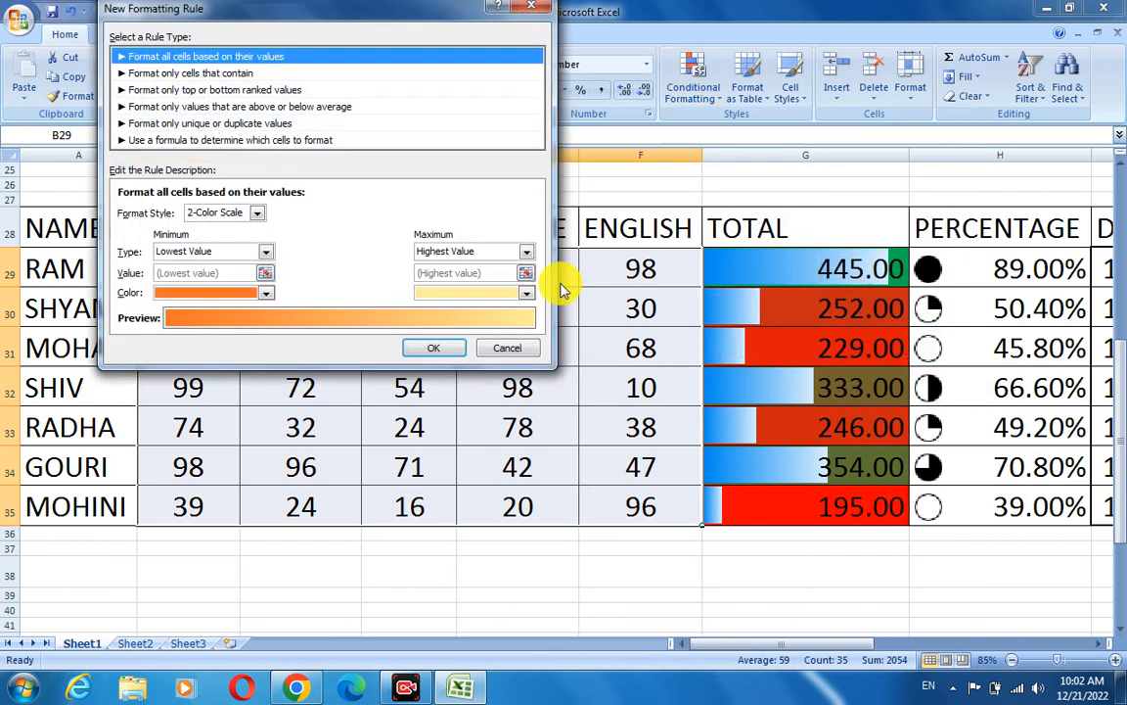
pyautogui.click(220, 89)
pyautogui.click(217, 107)
pyautogui.click(208, 125)
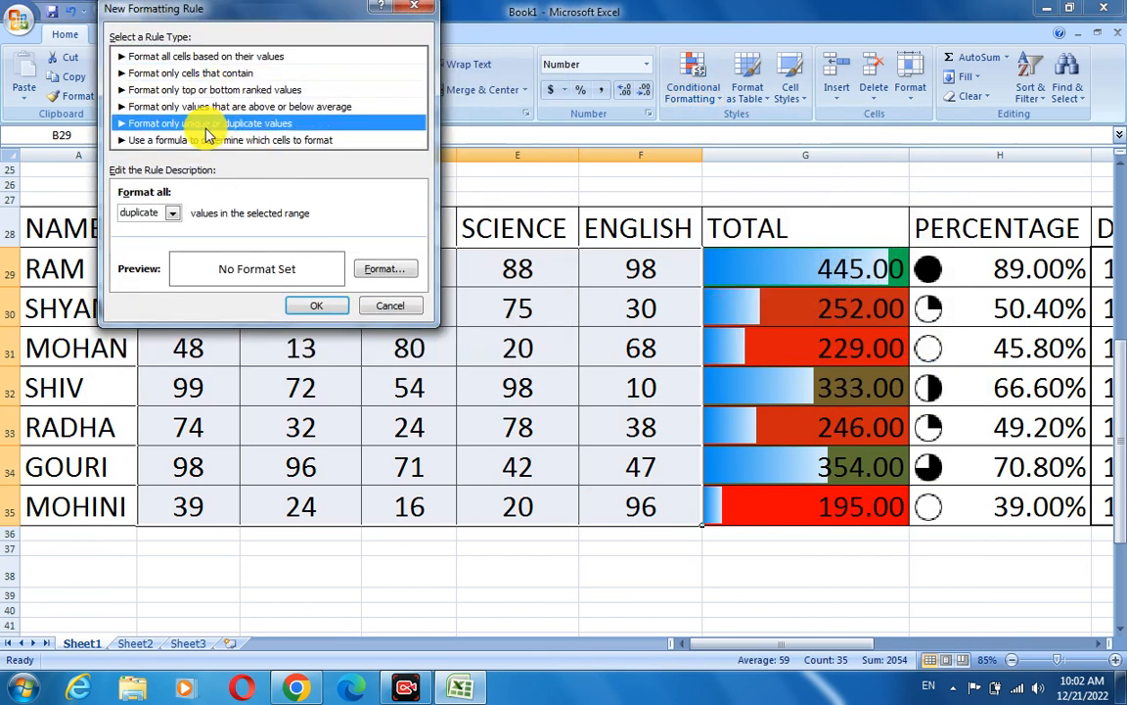
pyautogui.click(203, 141)
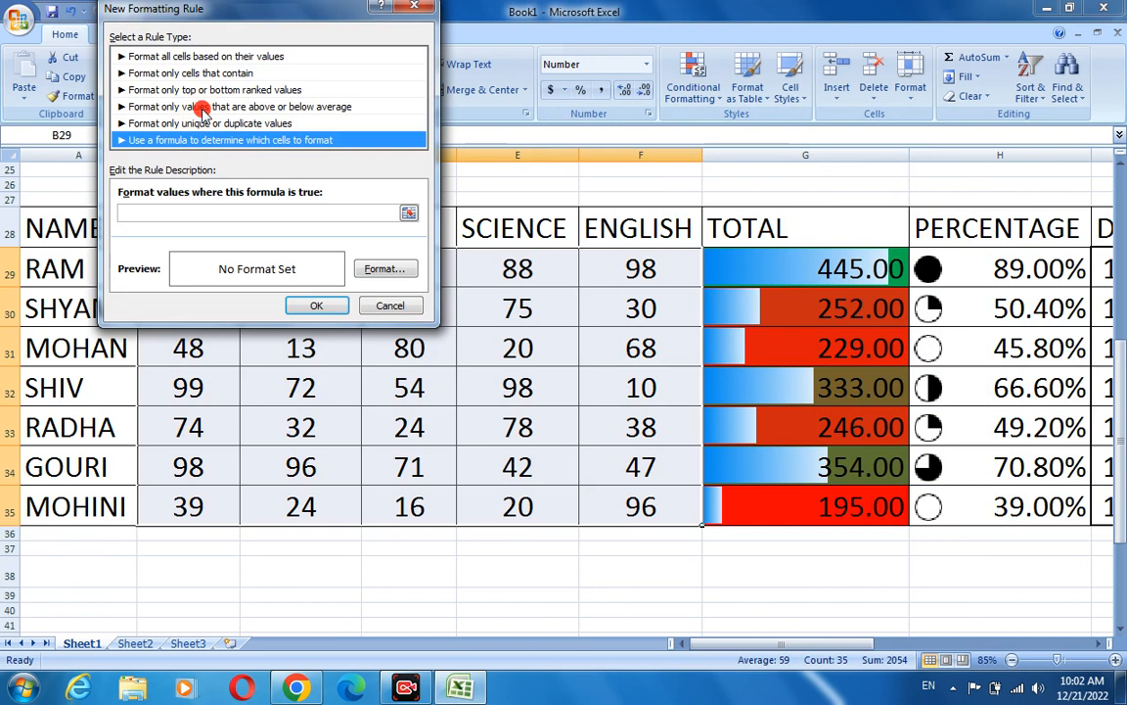
pyautogui.click(203, 89)
pyautogui.click(207, 72)
pyautogui.click(217, 56)
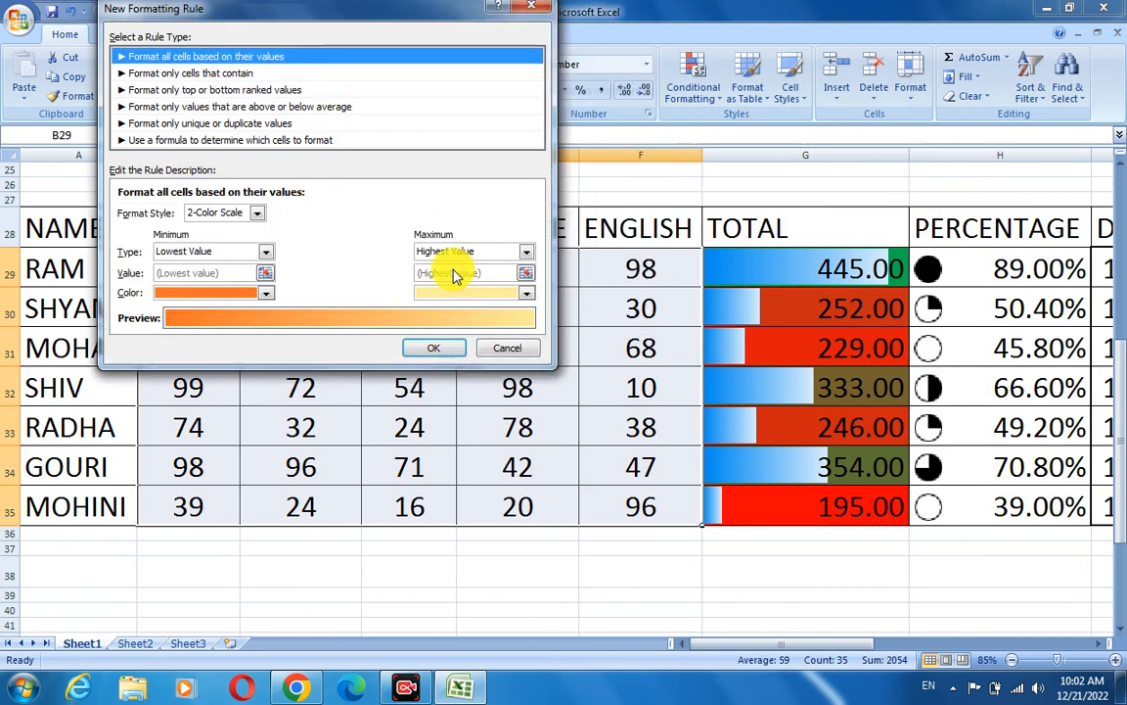
pyautogui.click(508, 346)
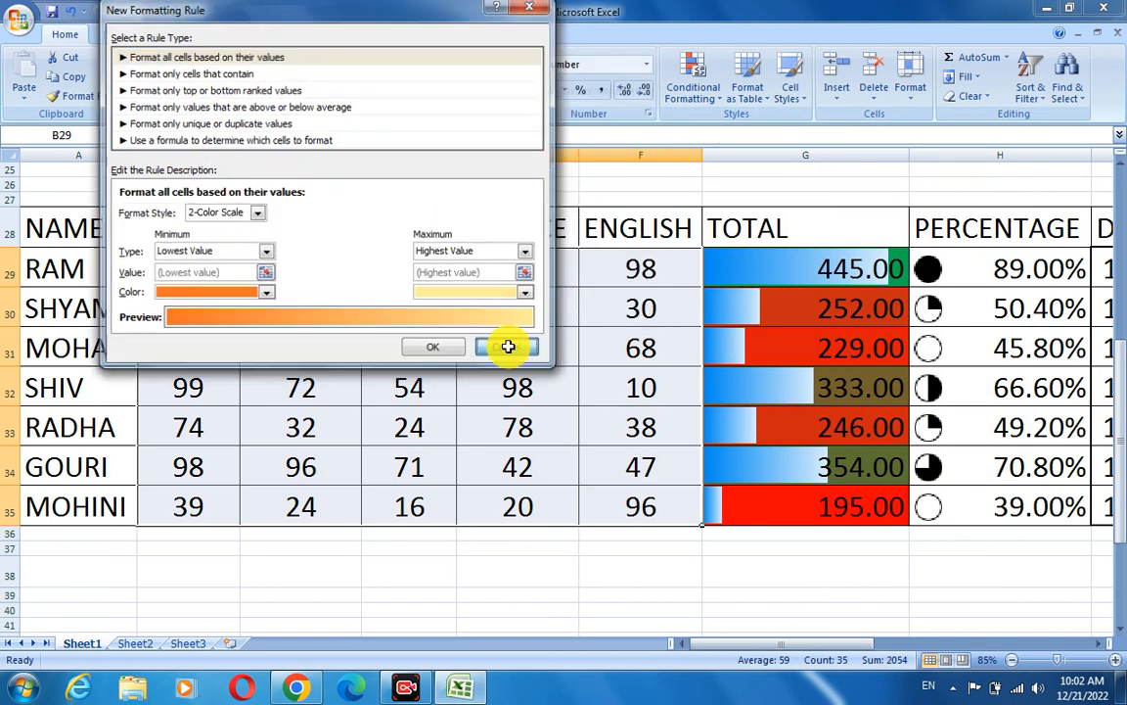
# - Look at the options for clearing rules and check the Conditional Formatting Rules Manager for the selected marks
pyautogui.click(692, 81)
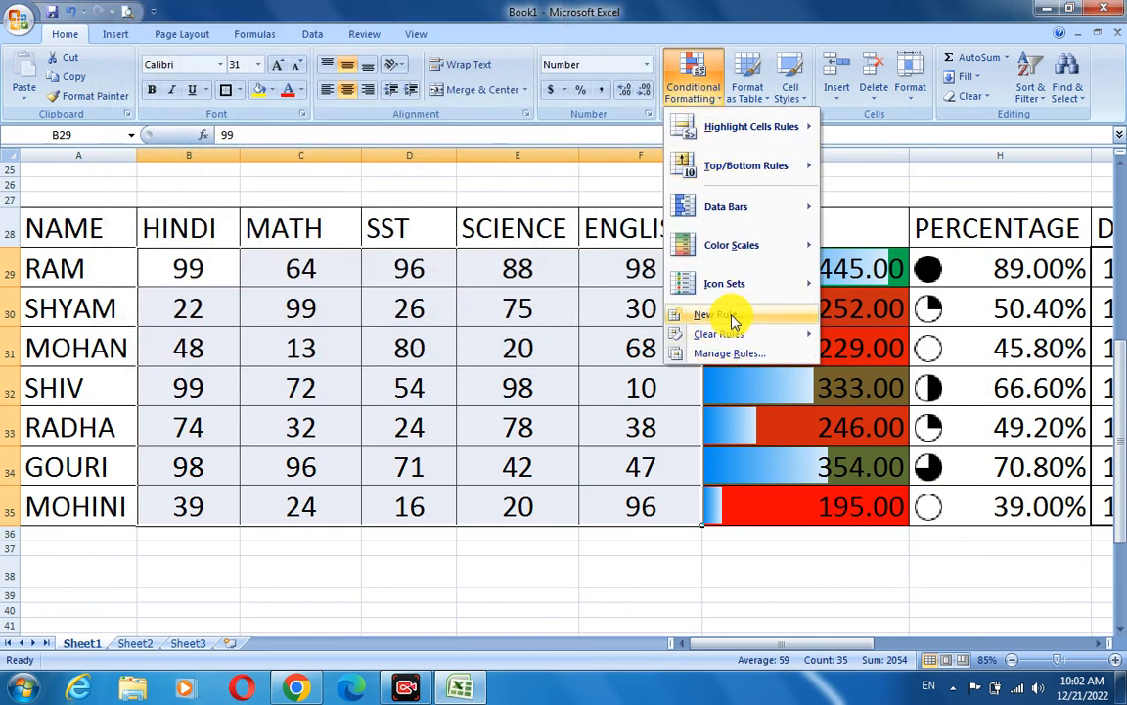
pyautogui.moveTo(730, 335)
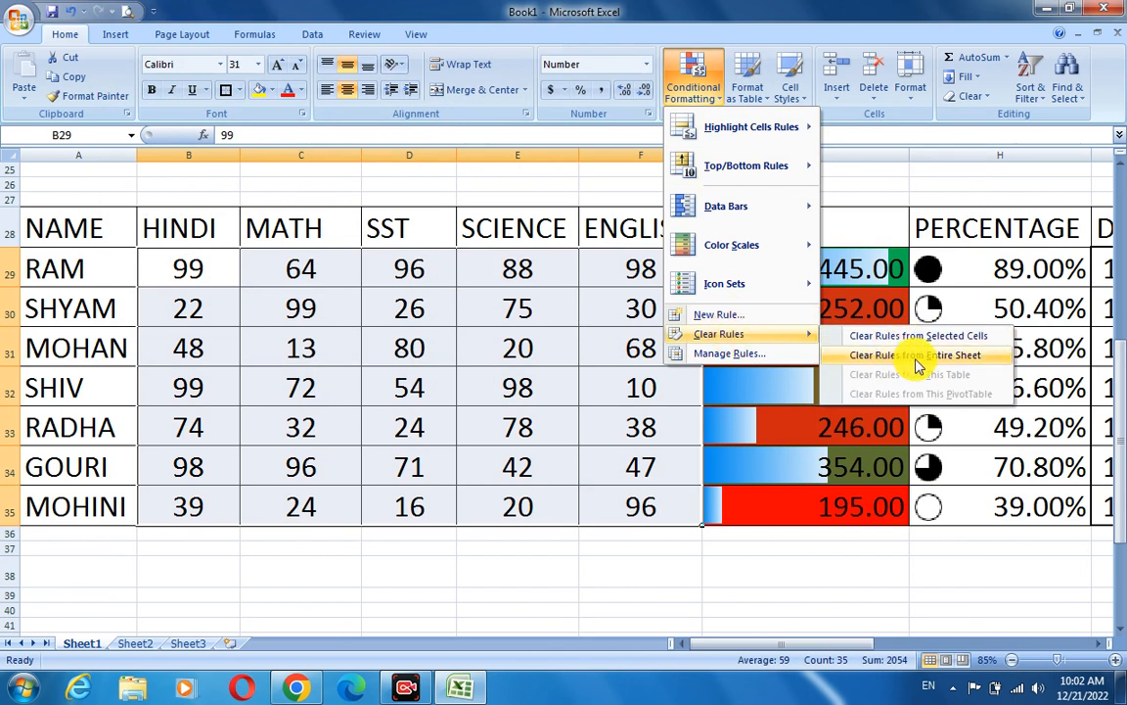
pyautogui.click(734, 356)
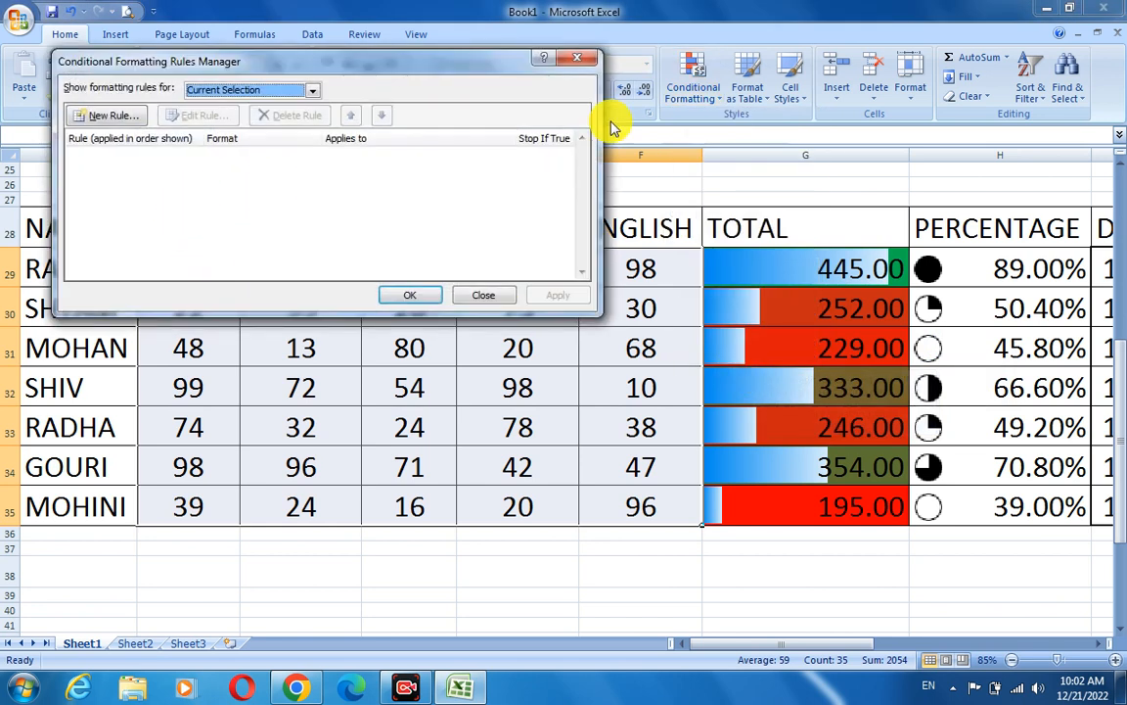
pyautogui.click(579, 58)
# - Open the Conditional Formatting Rules Manager for the totals in G29:G35 and delete the Data Bar rule
pyautogui.moveTo(767, 264); pyautogui.dragTo(800, 499)
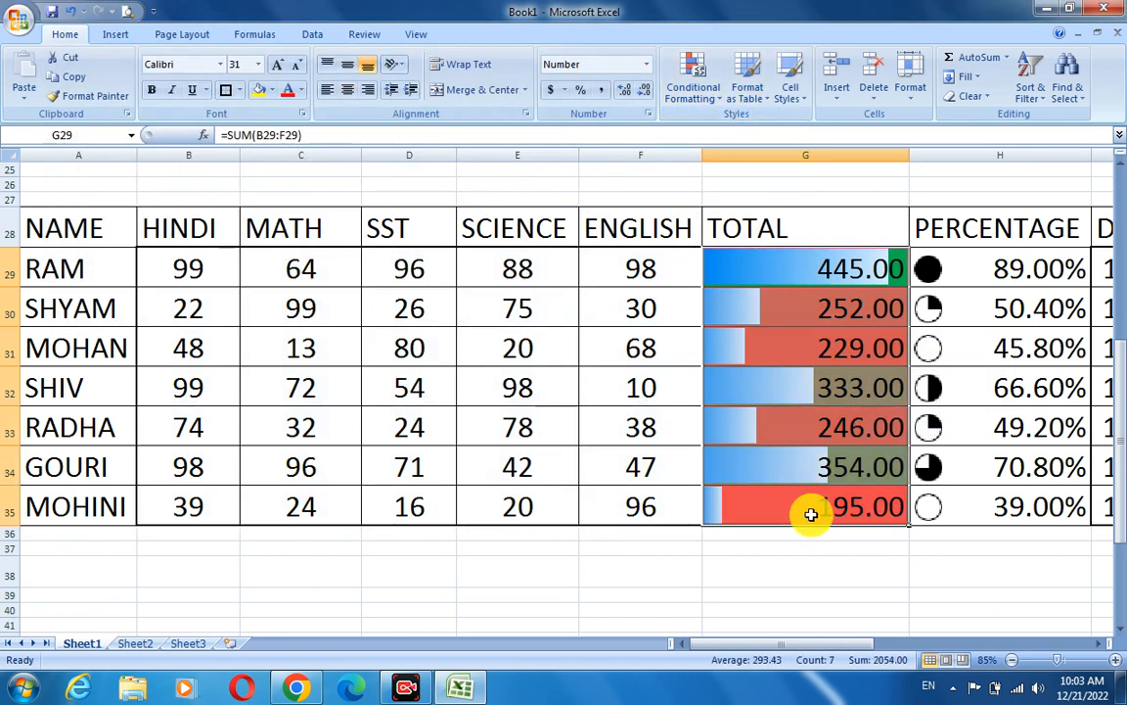
pyautogui.click(712, 94)
pyautogui.click(724, 353)
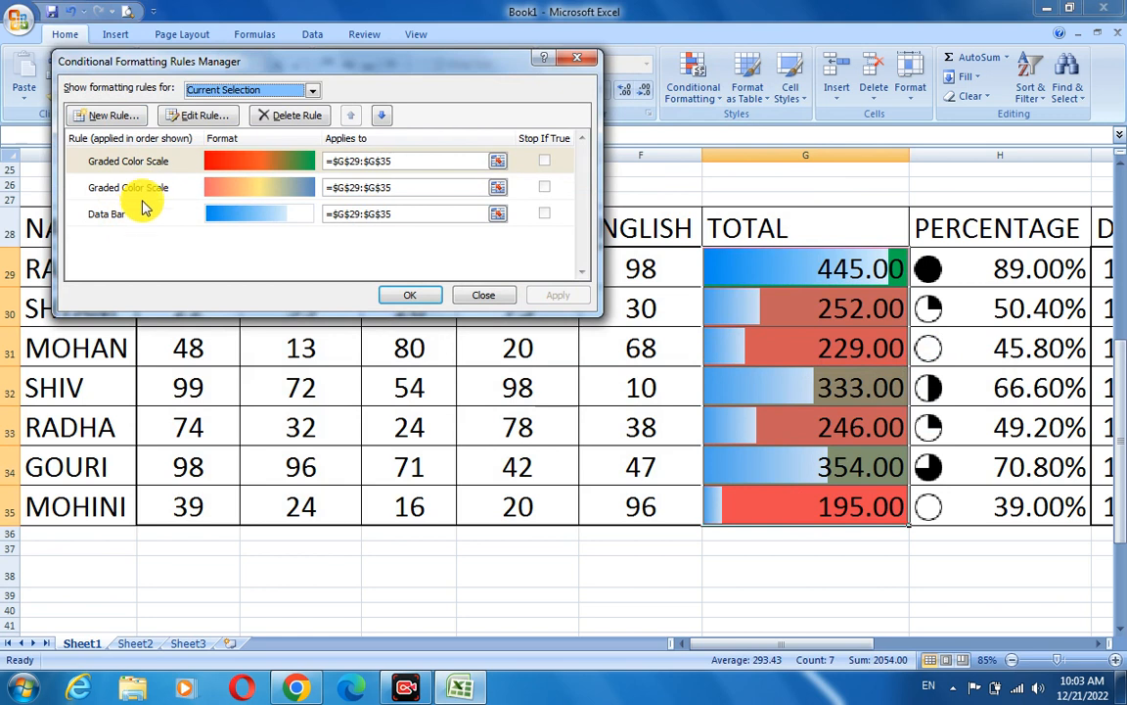
pyautogui.click(543, 220)
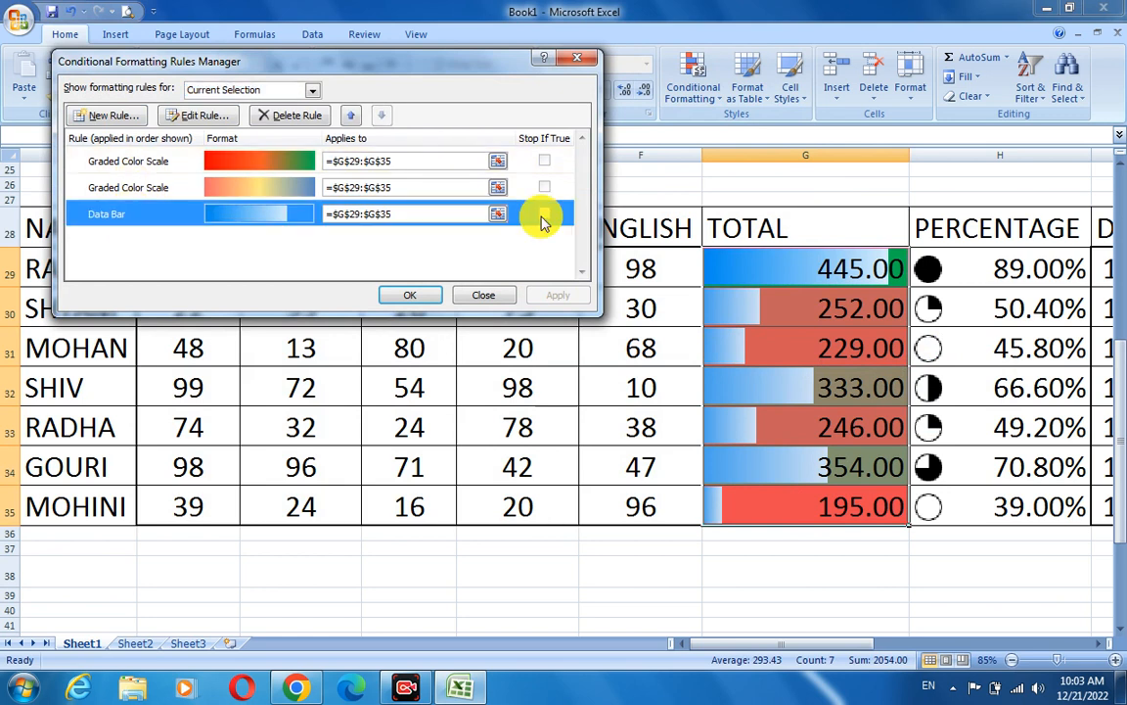
pyautogui.click(297, 116)
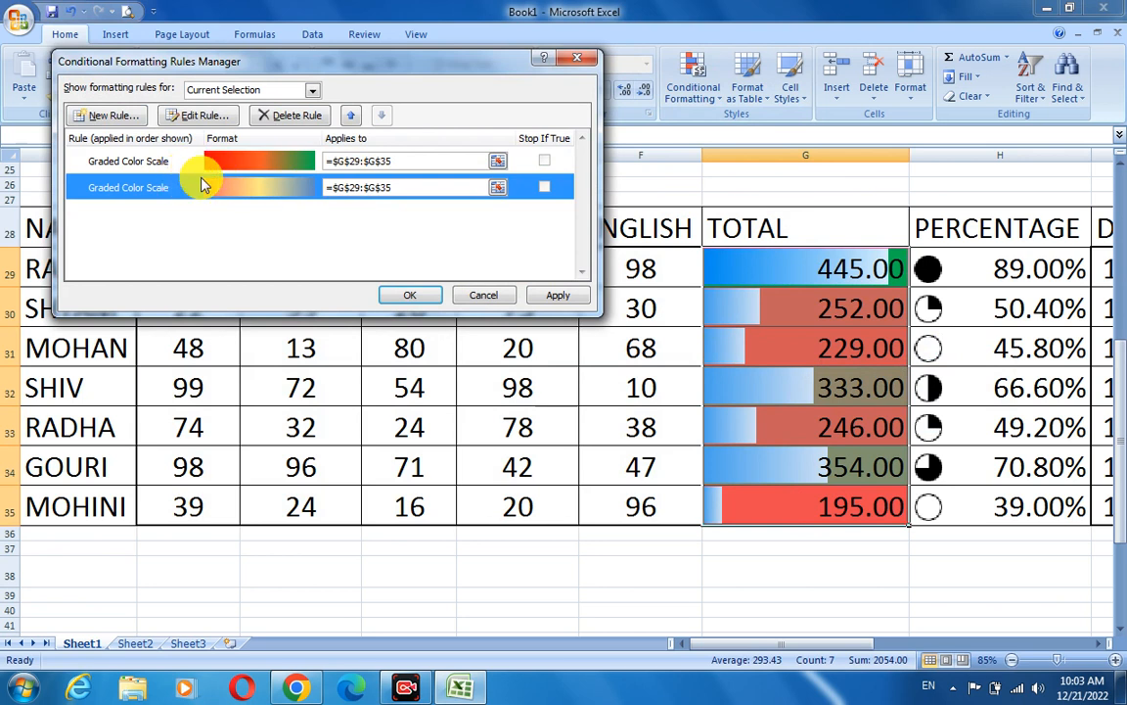
# - Edit the totals' 3-color scale rule to red for the minimum, yellow for the midpoint and green for the maximum, and apply it
pyautogui.click(201, 117)
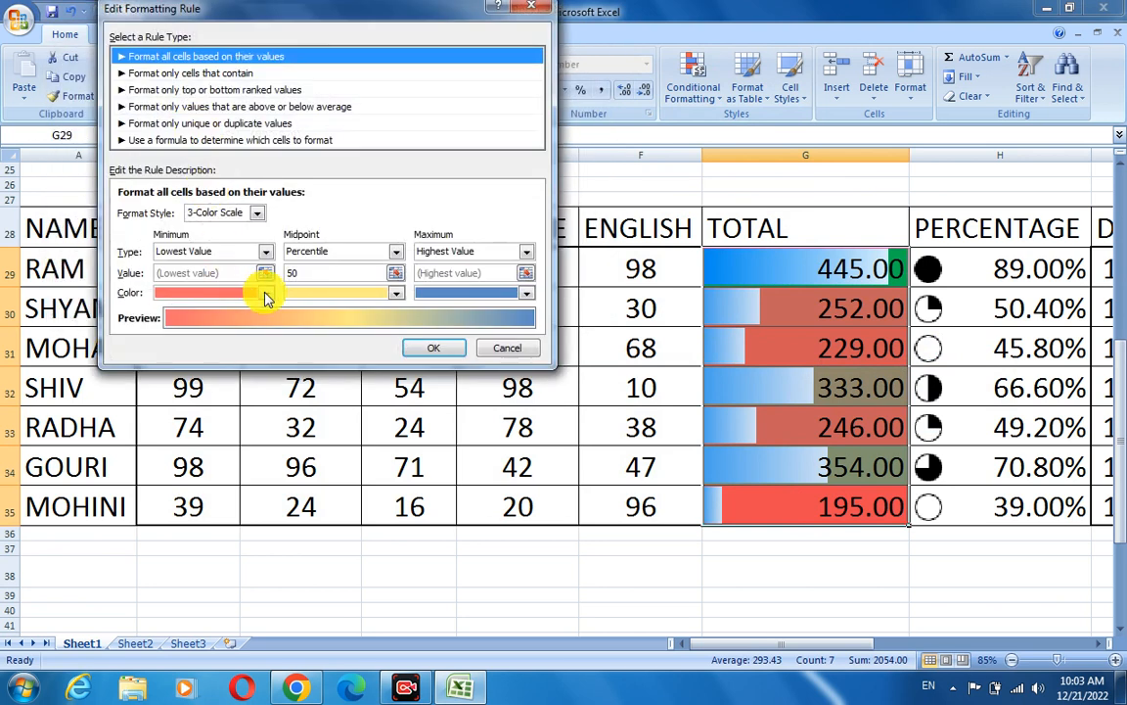
pyautogui.click(266, 293)
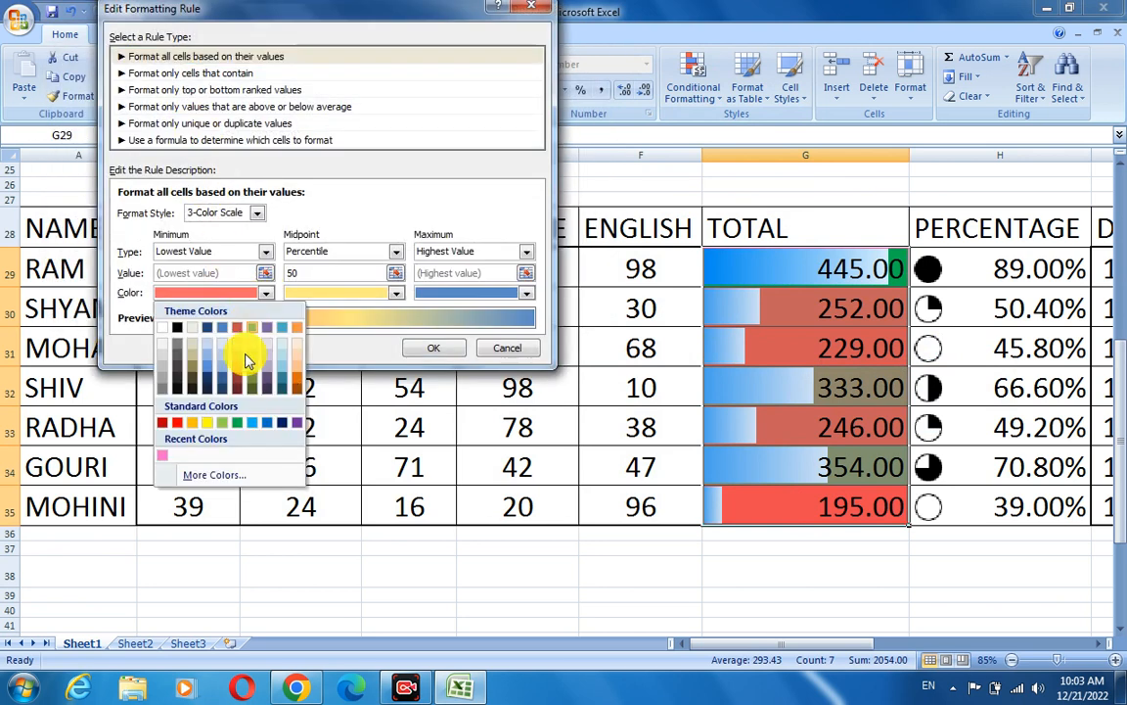
pyautogui.click(238, 424)
pyautogui.click(256, 293)
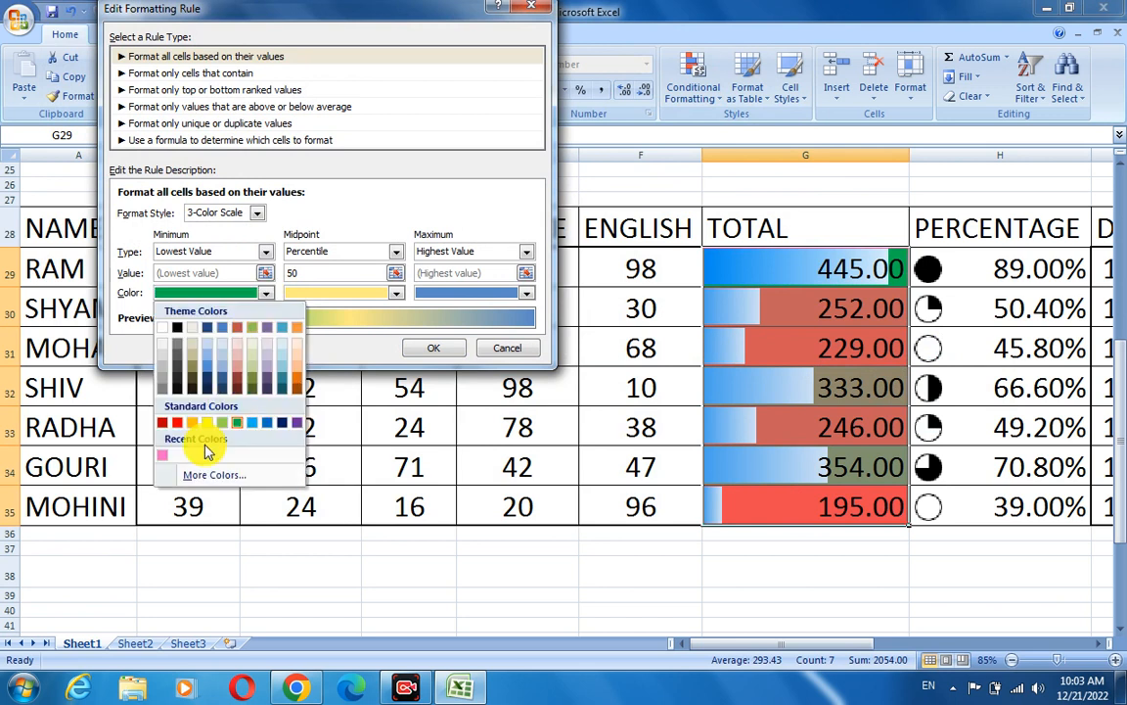
pyautogui.click(179, 423)
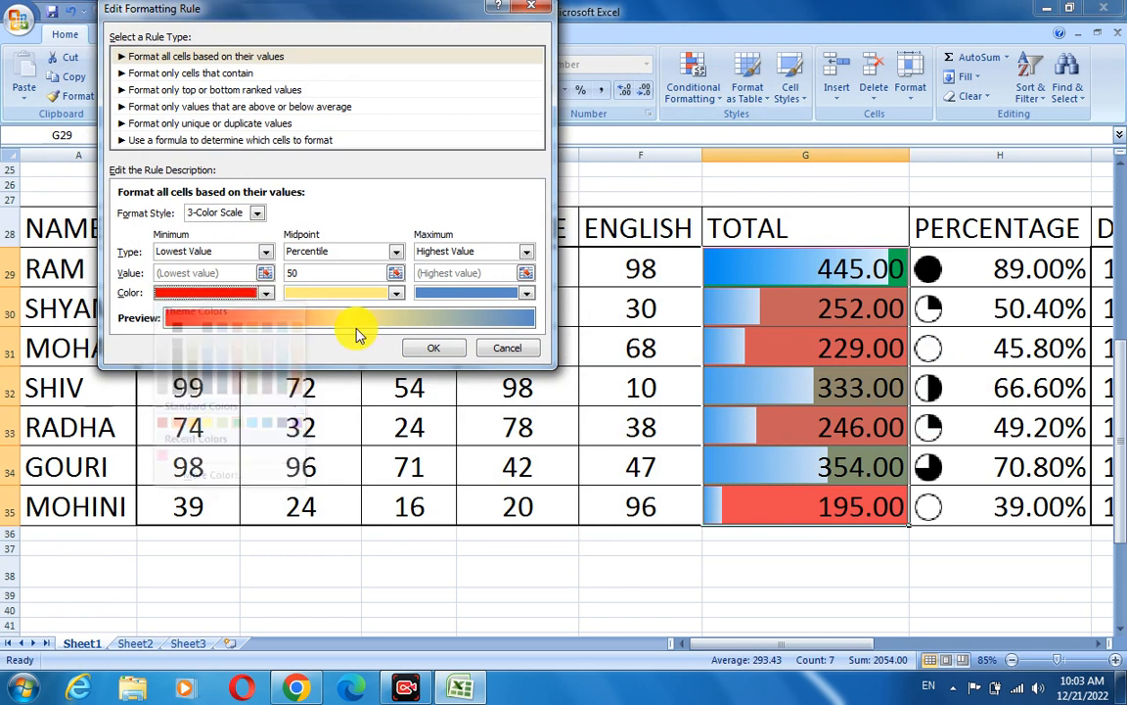
pyautogui.click(395, 293)
pyautogui.click(338, 422)
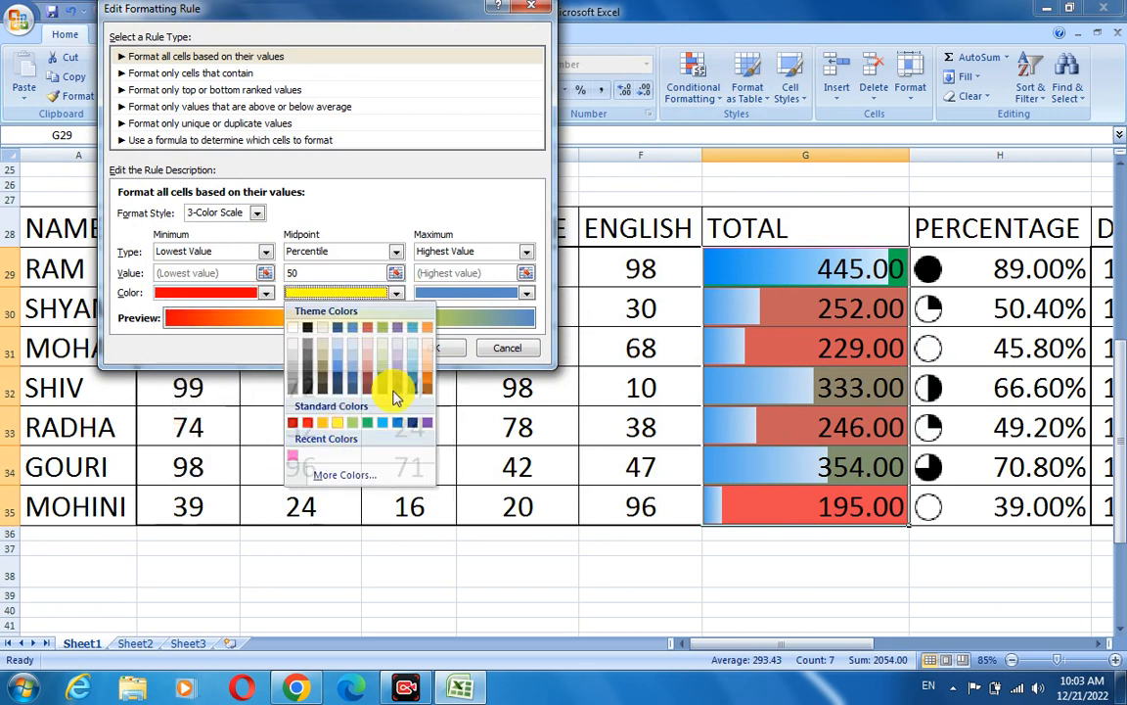
pyautogui.click(526, 293)
pyautogui.click(498, 423)
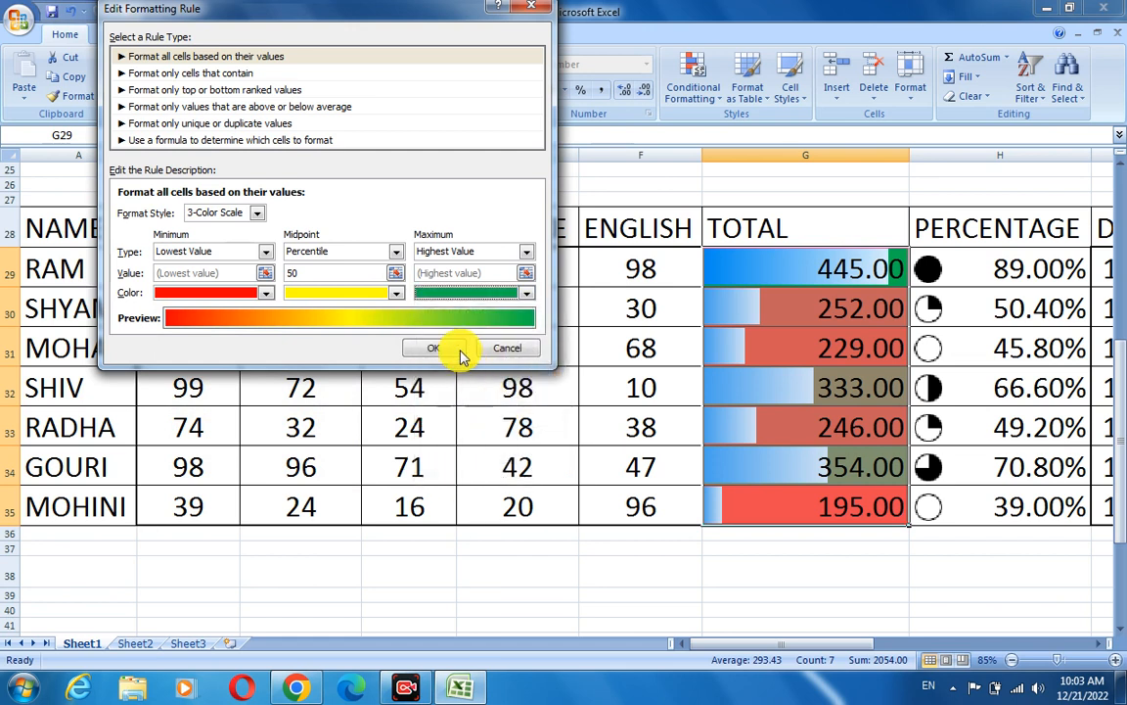
pyautogui.click(458, 350)
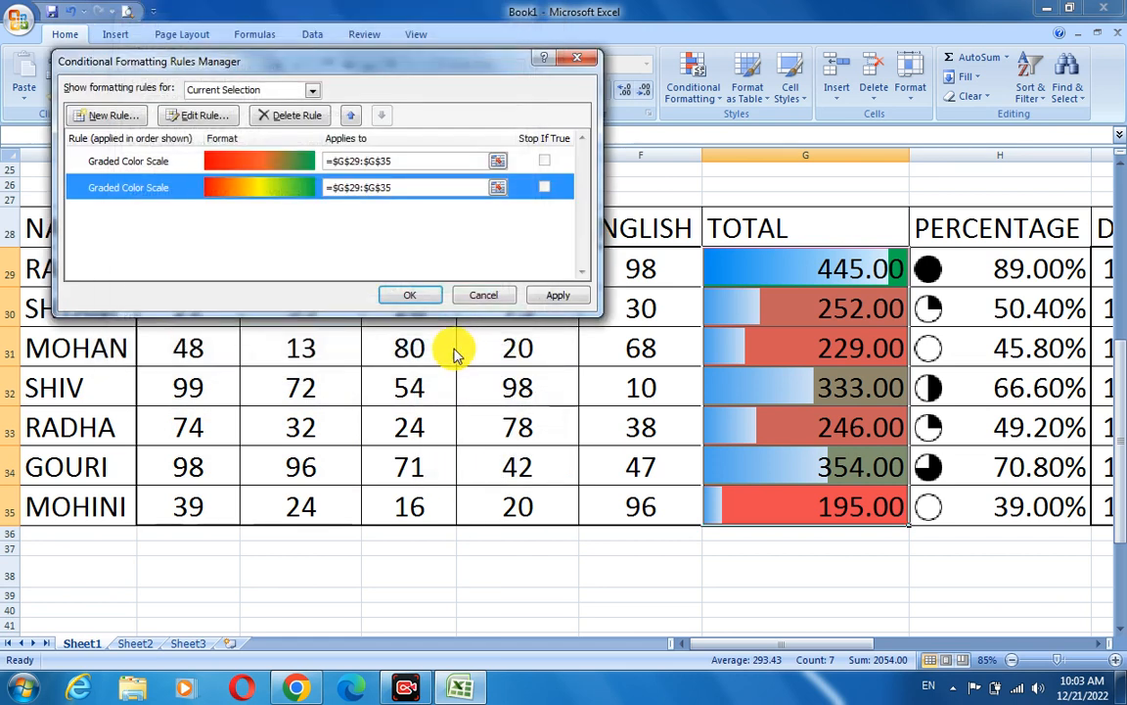
pyautogui.click(551, 297)
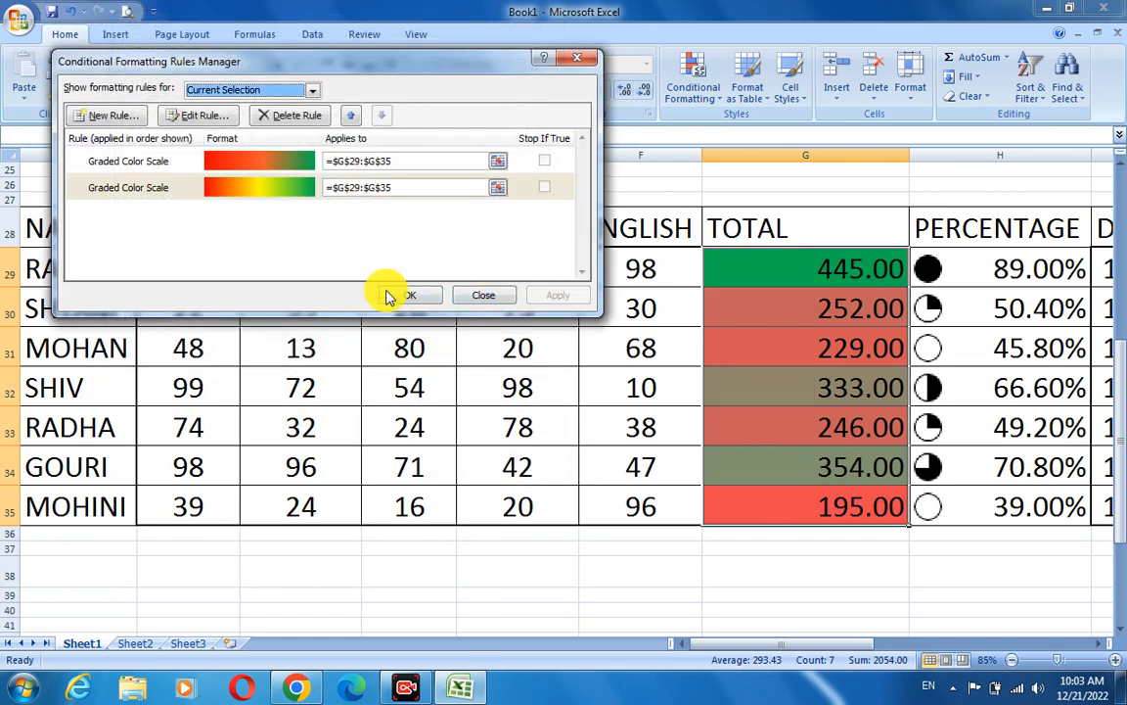
# - Delete the 2-color red-to-green scale rule from the totals and apply the change
pyautogui.click(148, 162)
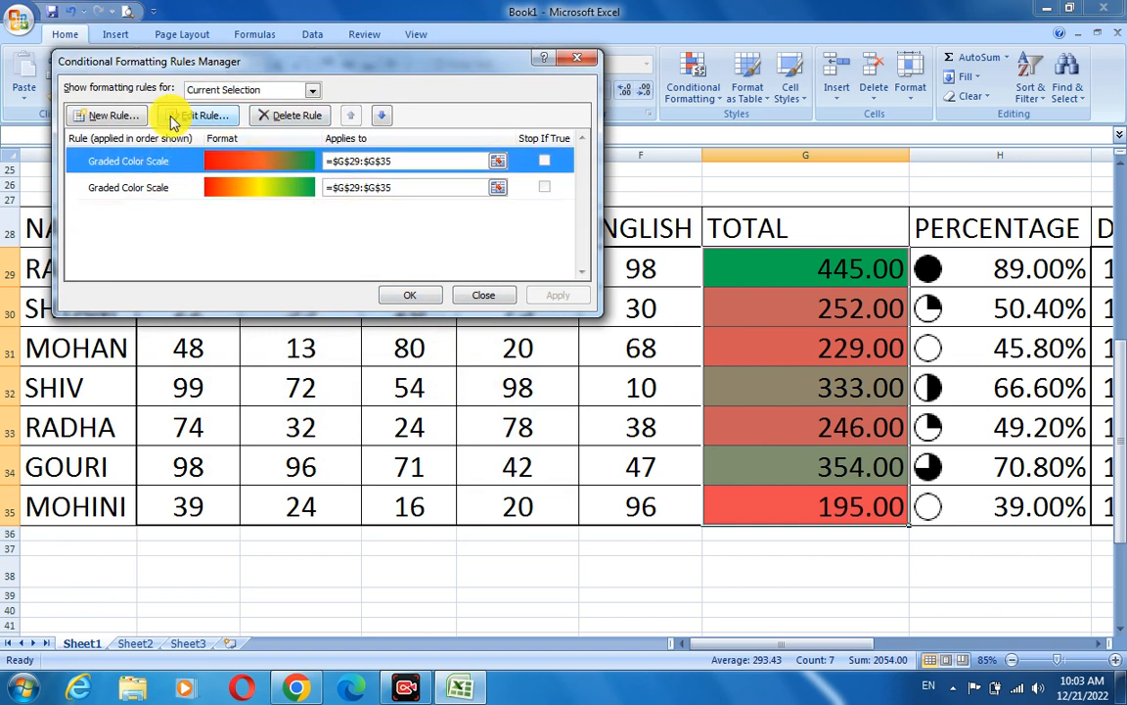
pyautogui.click(108, 115)
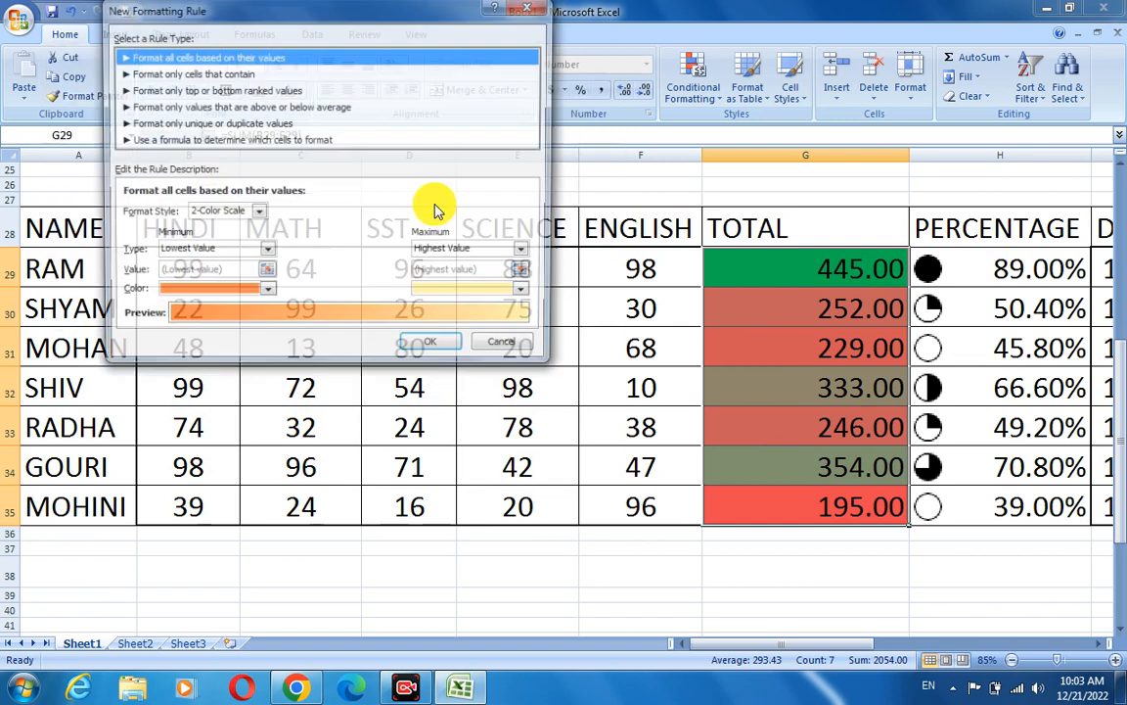
pyautogui.click(519, 10)
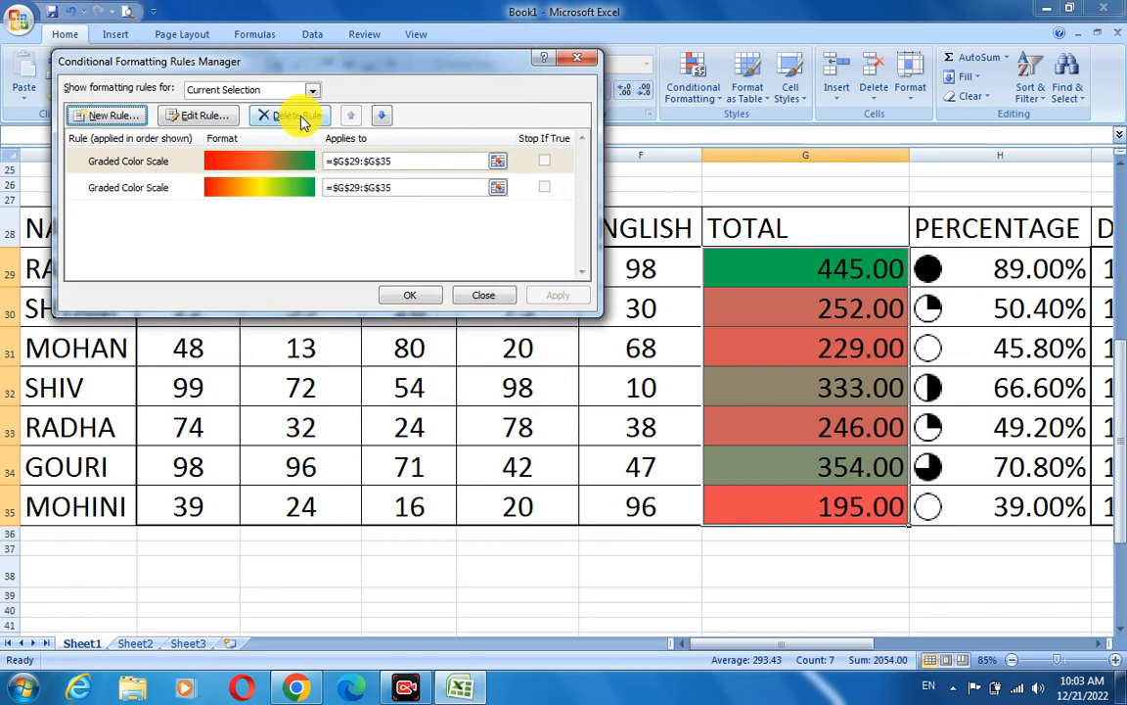
pyautogui.click(296, 116)
pyautogui.click(558, 295)
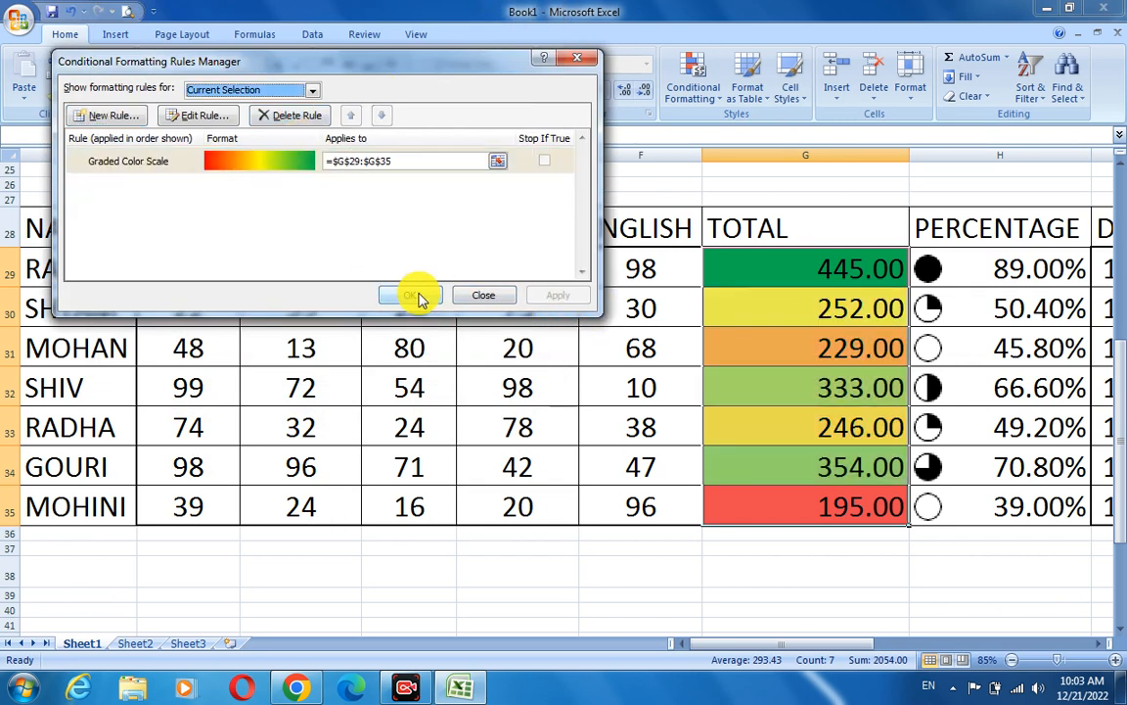
pyautogui.click(410, 294)
pyautogui.click(738, 600)
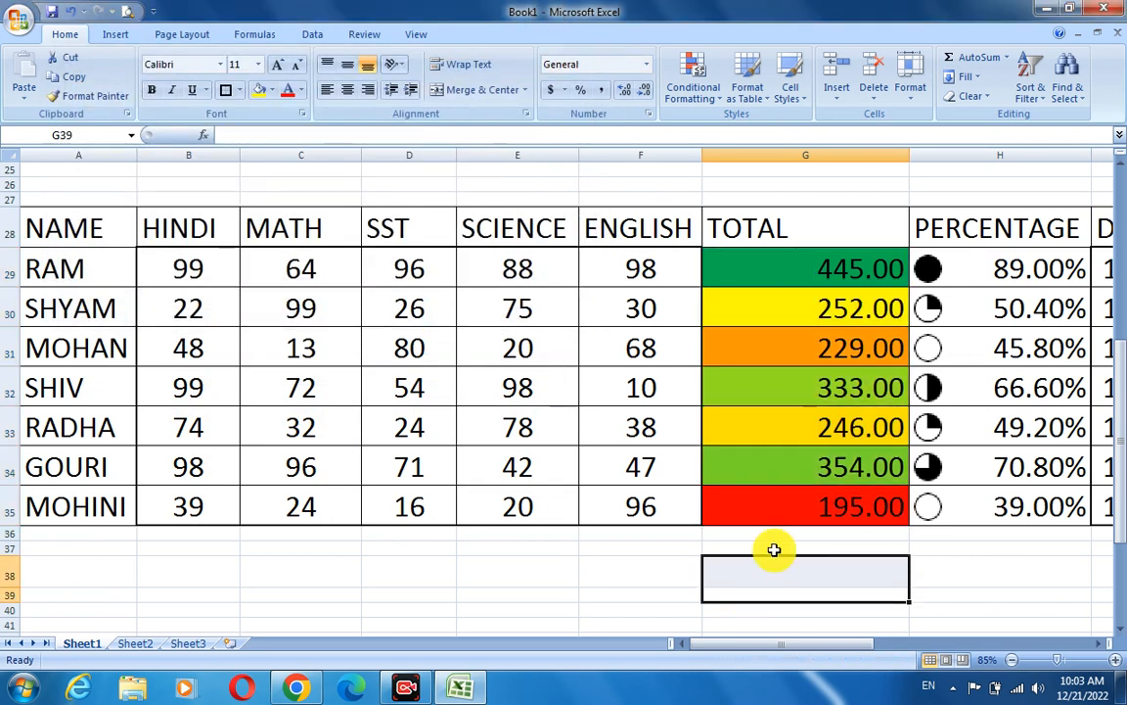
pyautogui.click(787, 258)
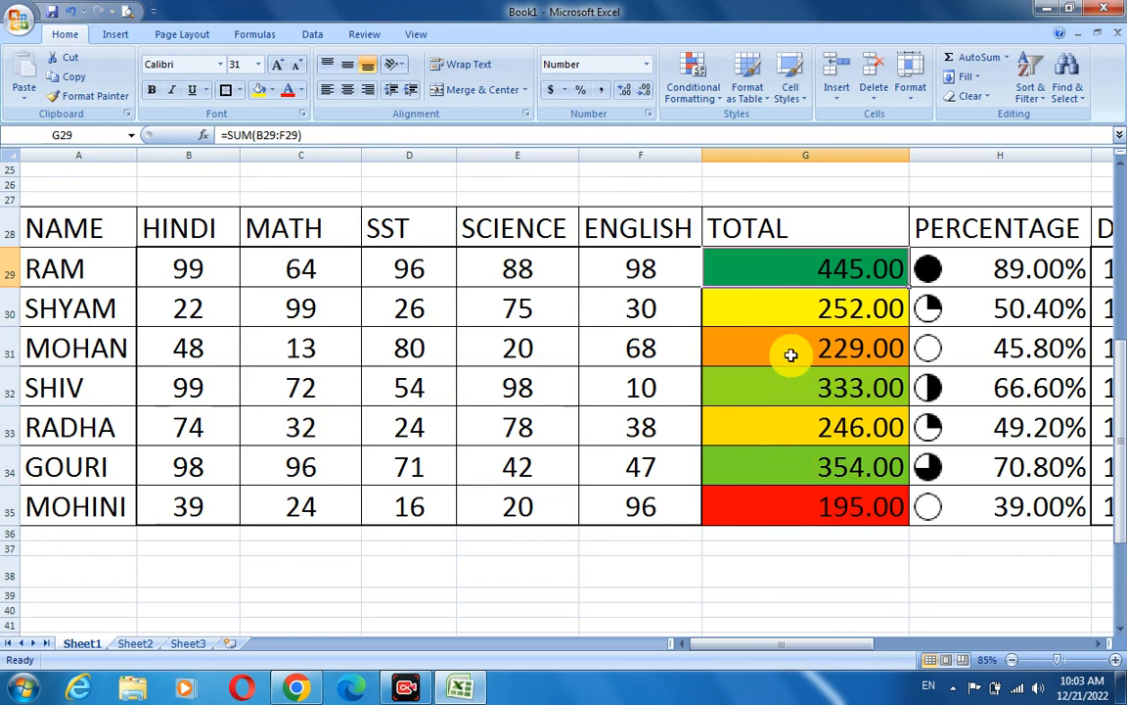
pyautogui.moveTo(764, 278); pyautogui.dragTo(770, 506)
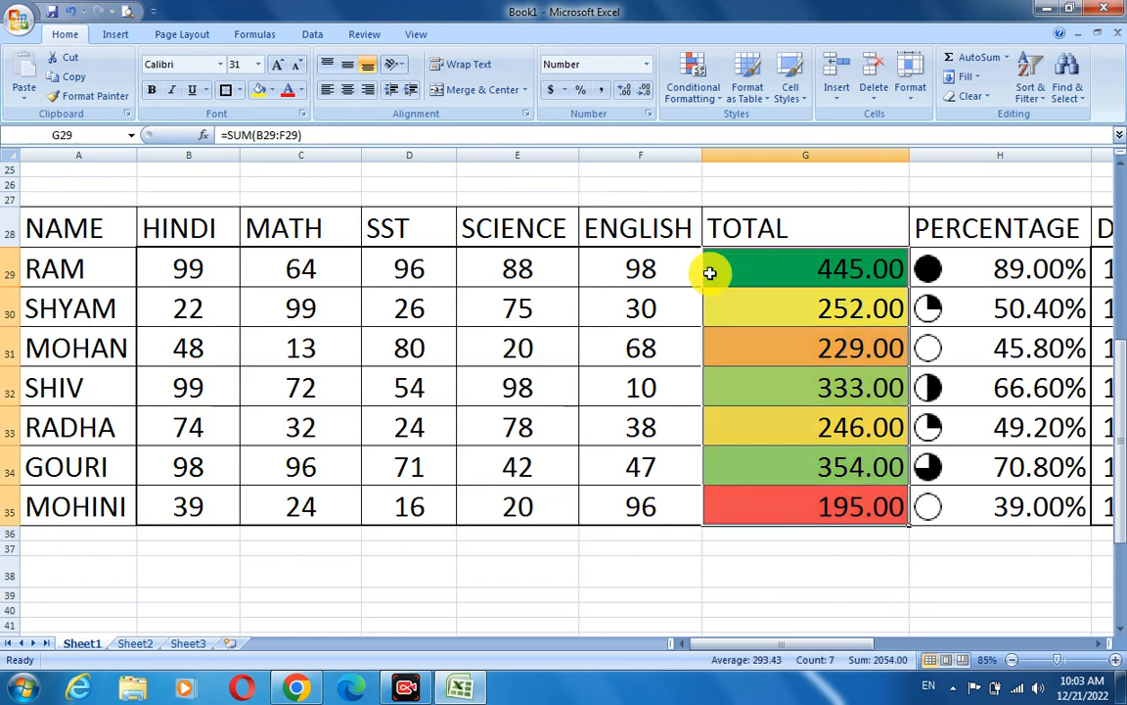
pyautogui.click(721, 107)
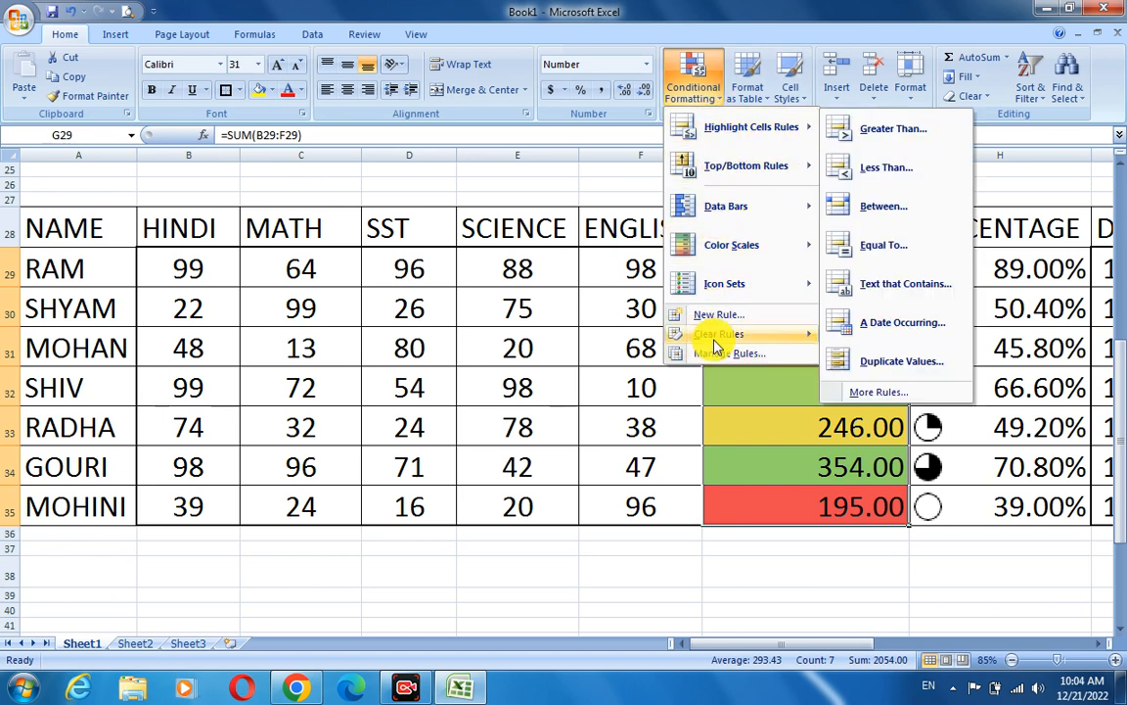
pyautogui.moveTo(716, 334)
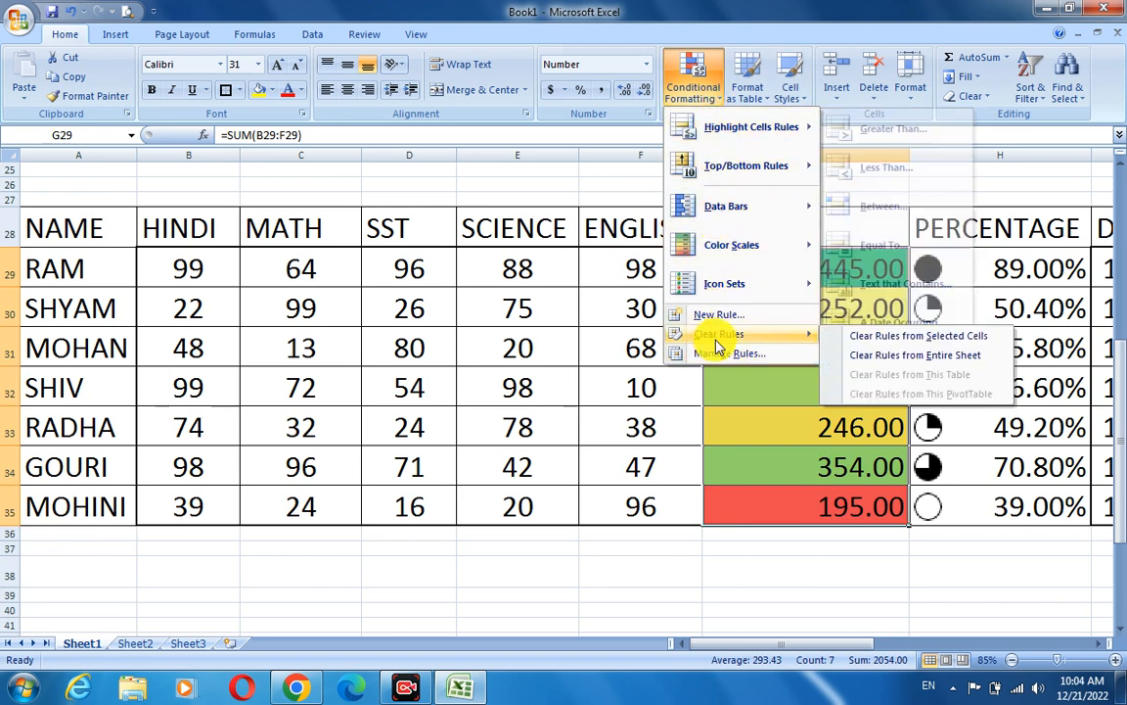
pyautogui.click(665, 553)
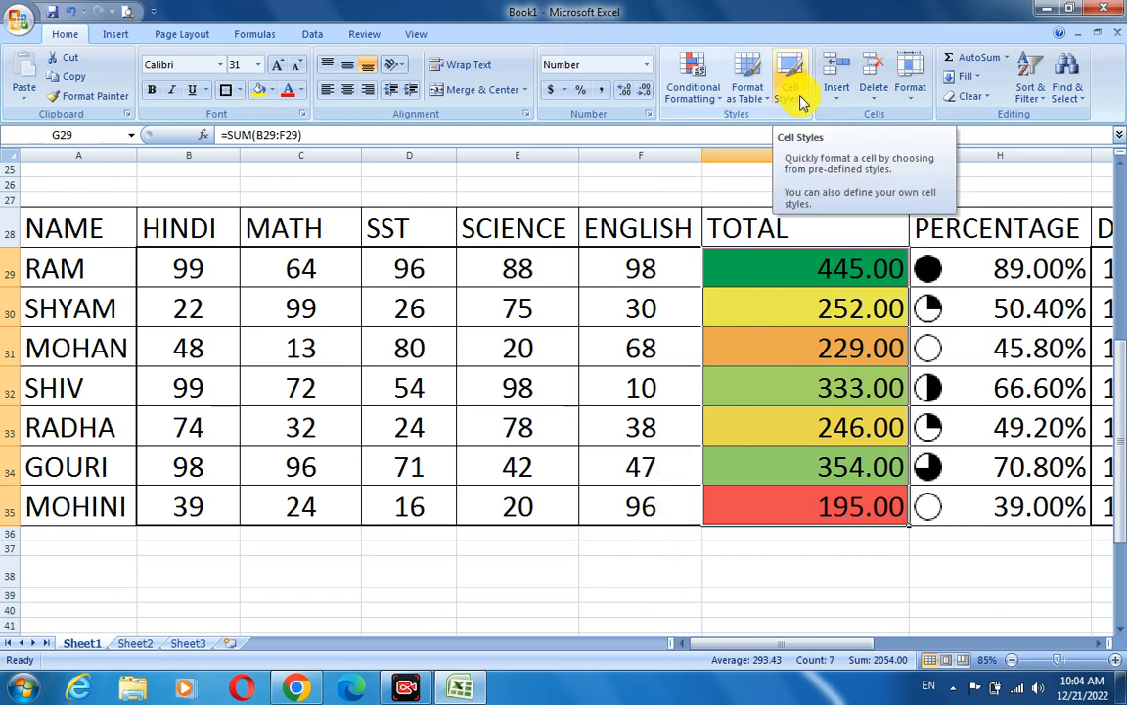
pyautogui.click(567, 572)
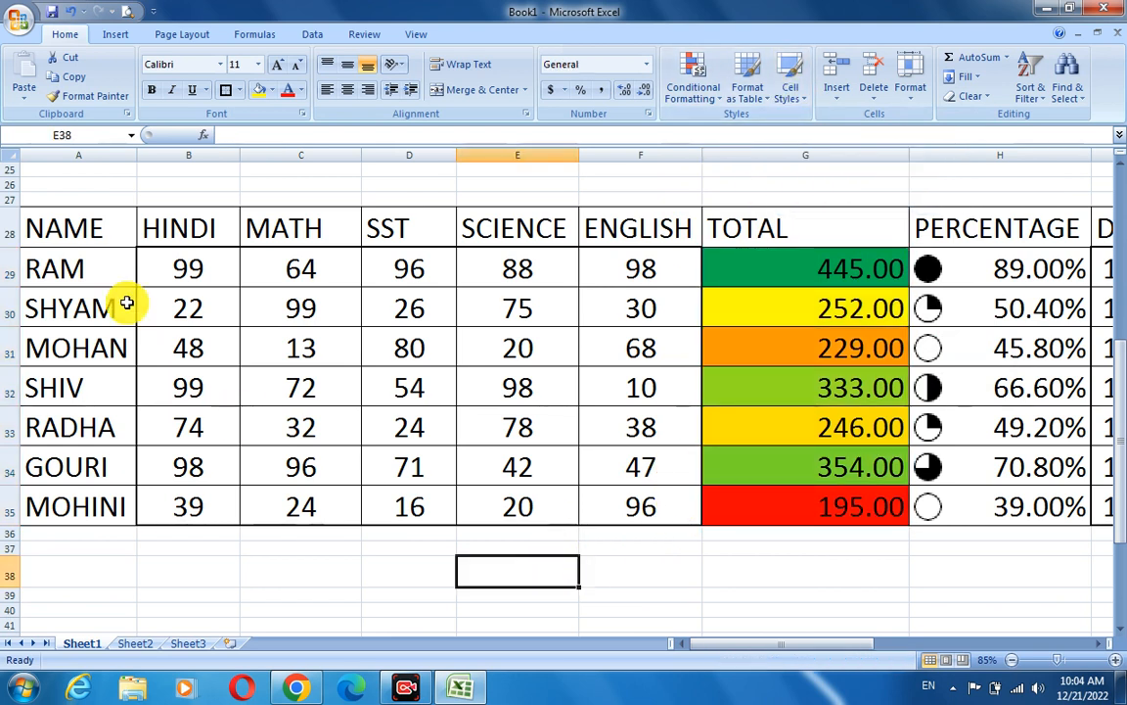
# - Apply the Title cell style to the whole header row 28 of the marksheet
pyautogui.moveTo(86, 228); pyautogui.dragTo(944, 257)
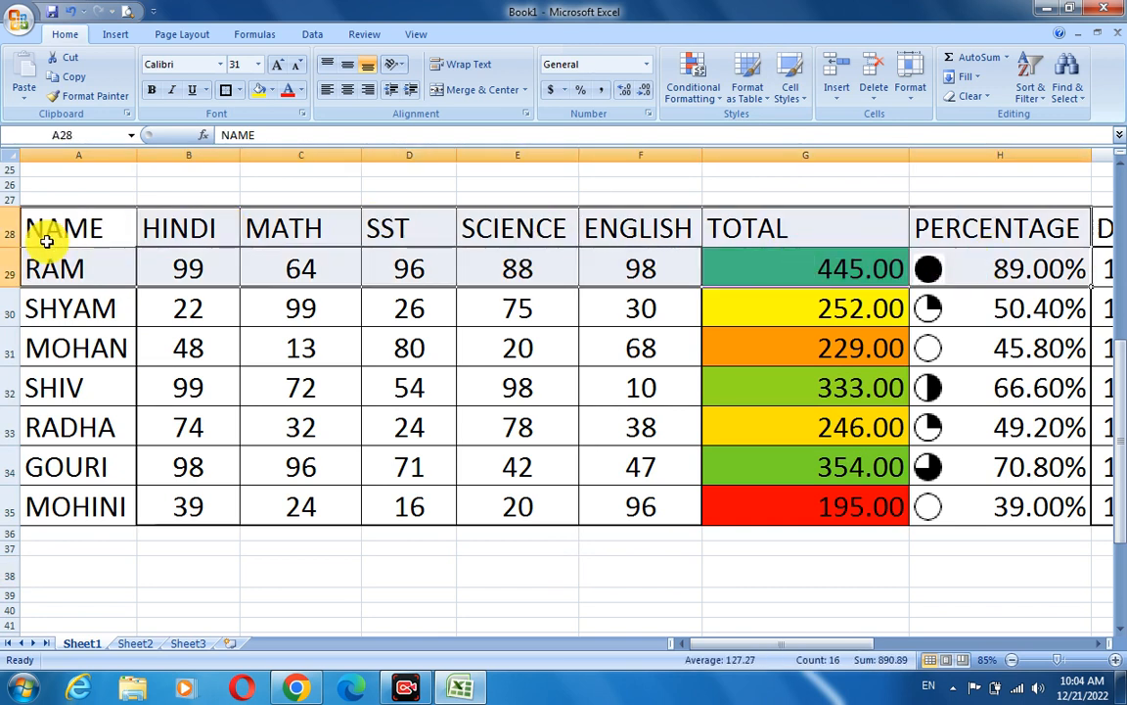
pyautogui.click(21, 227)
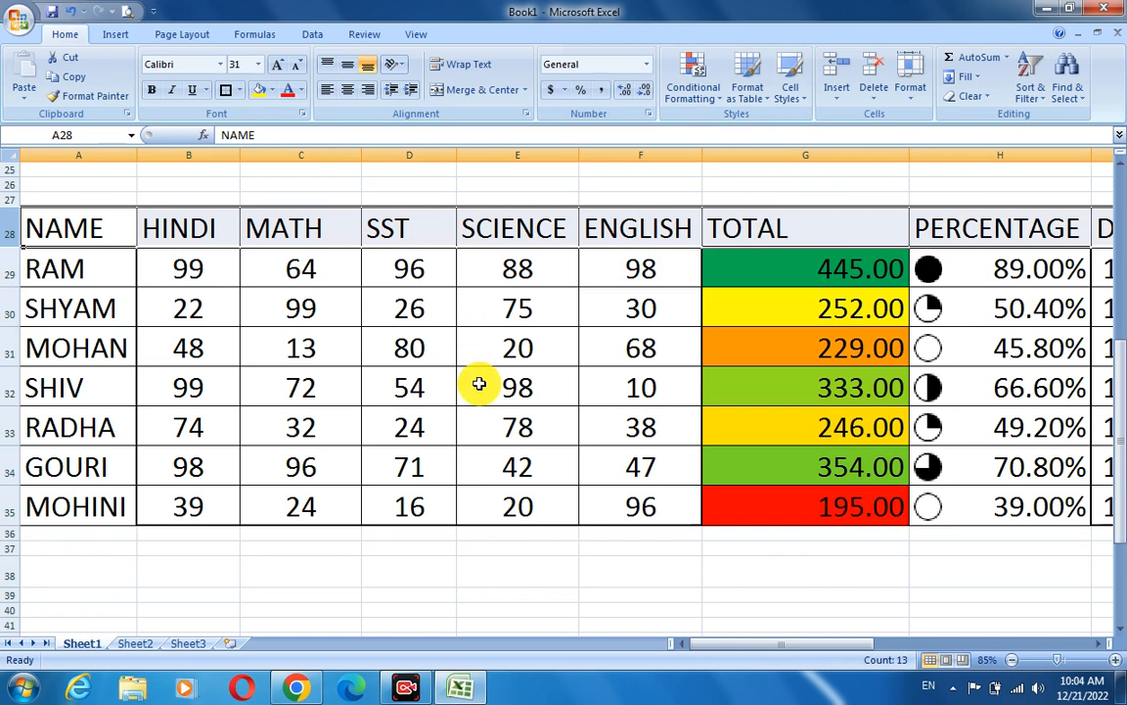
pyautogui.click(804, 105)
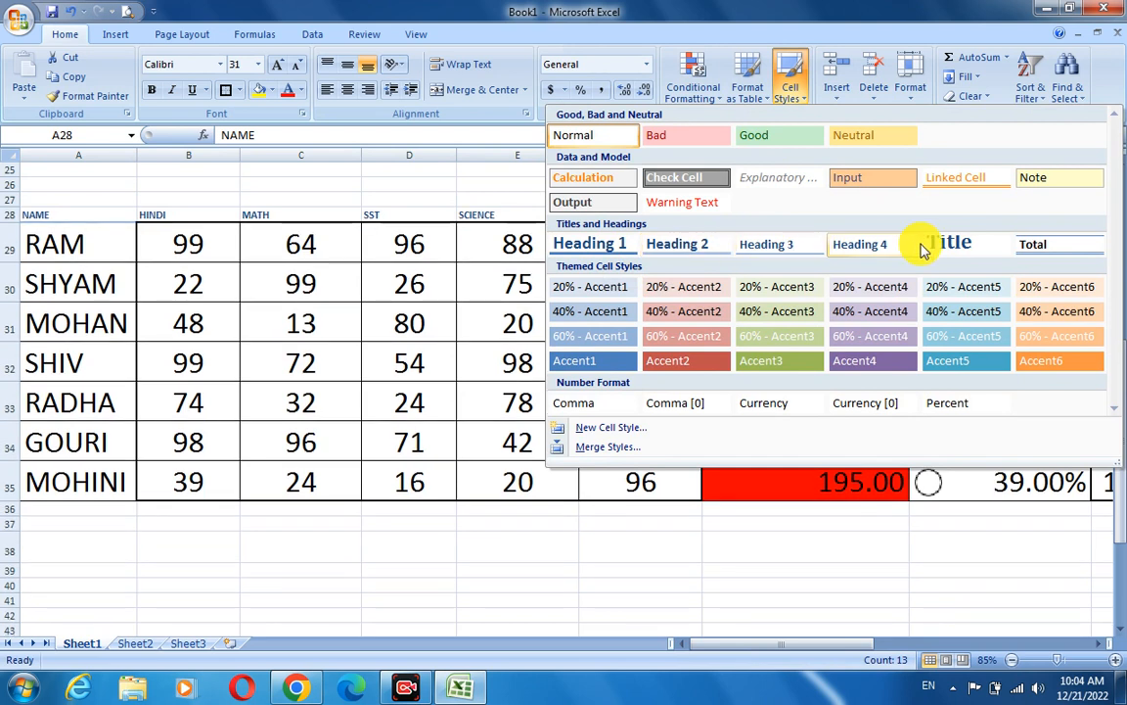
pyautogui.click(954, 249)
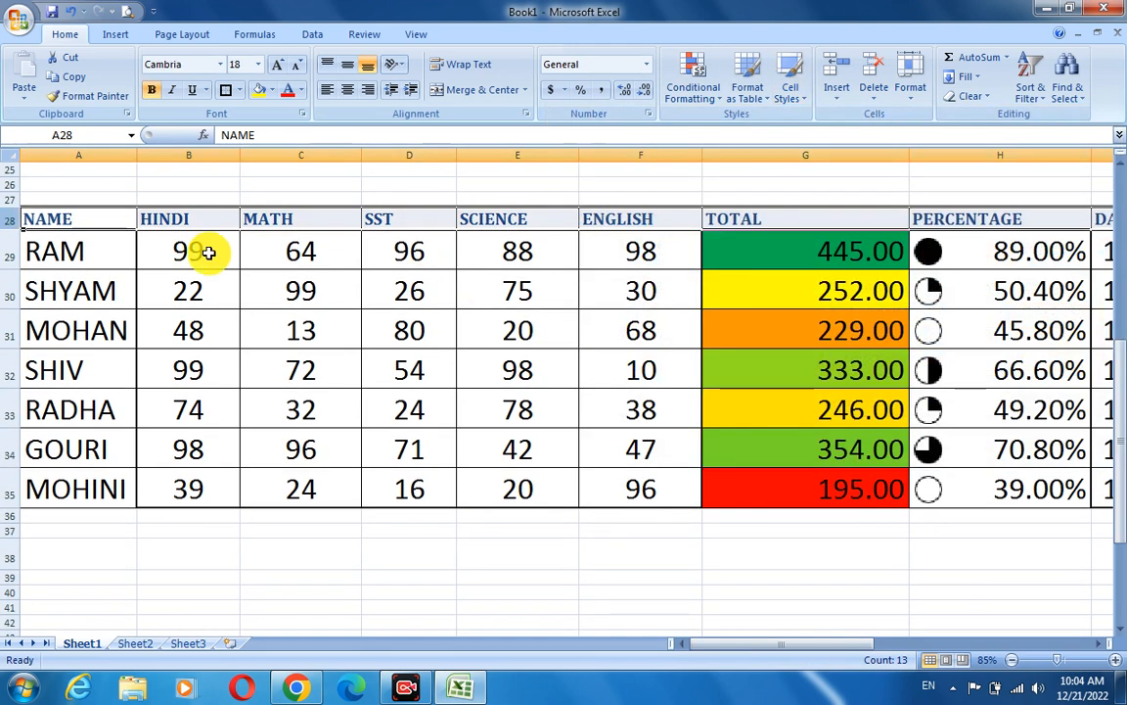
# - Apply the Title cell style to the students' name column A
pyautogui.click(60, 156)
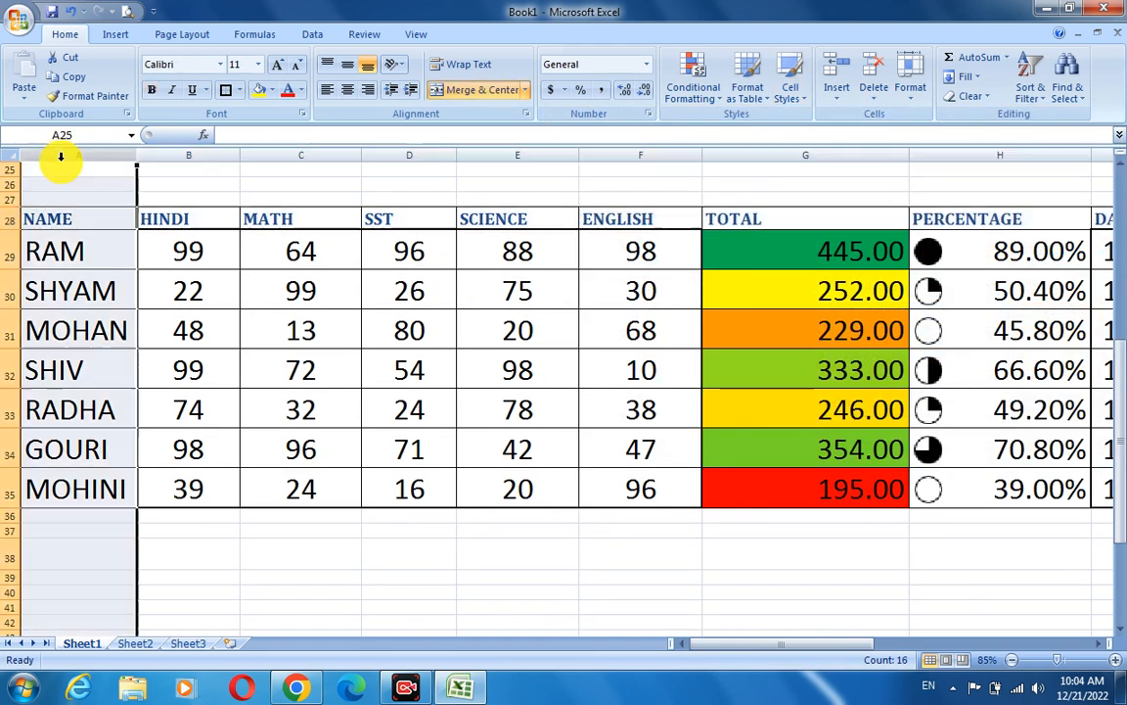
pyautogui.click(793, 93)
pyautogui.click(984, 251)
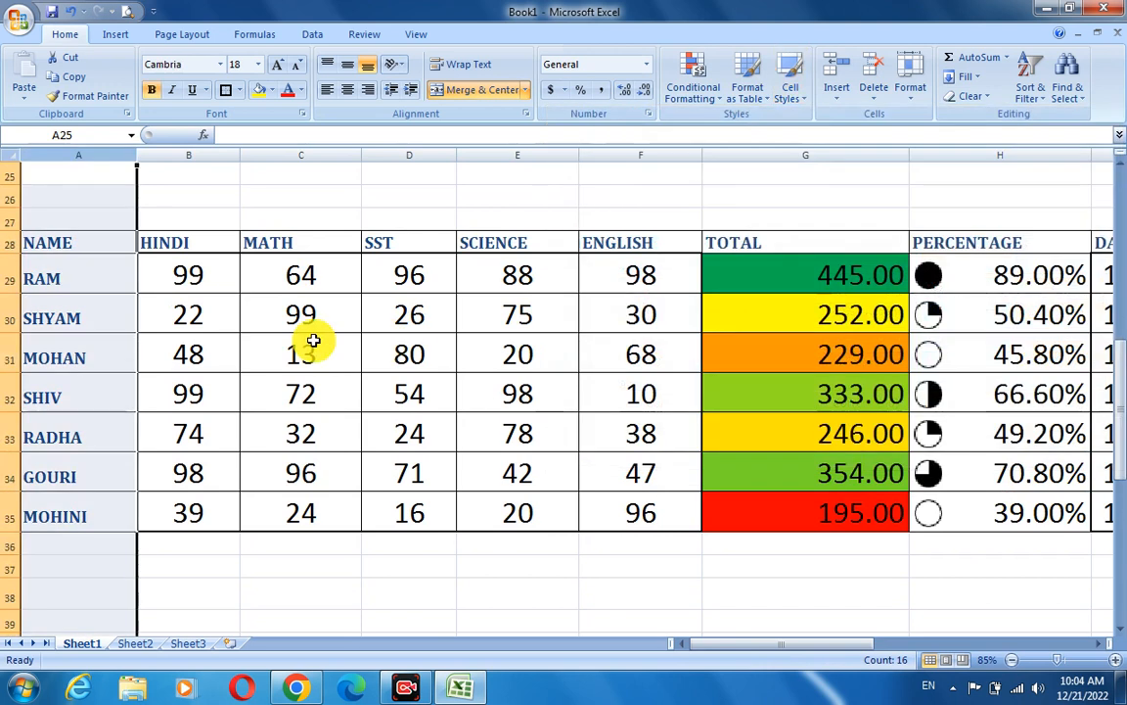
pyautogui.click(298, 351)
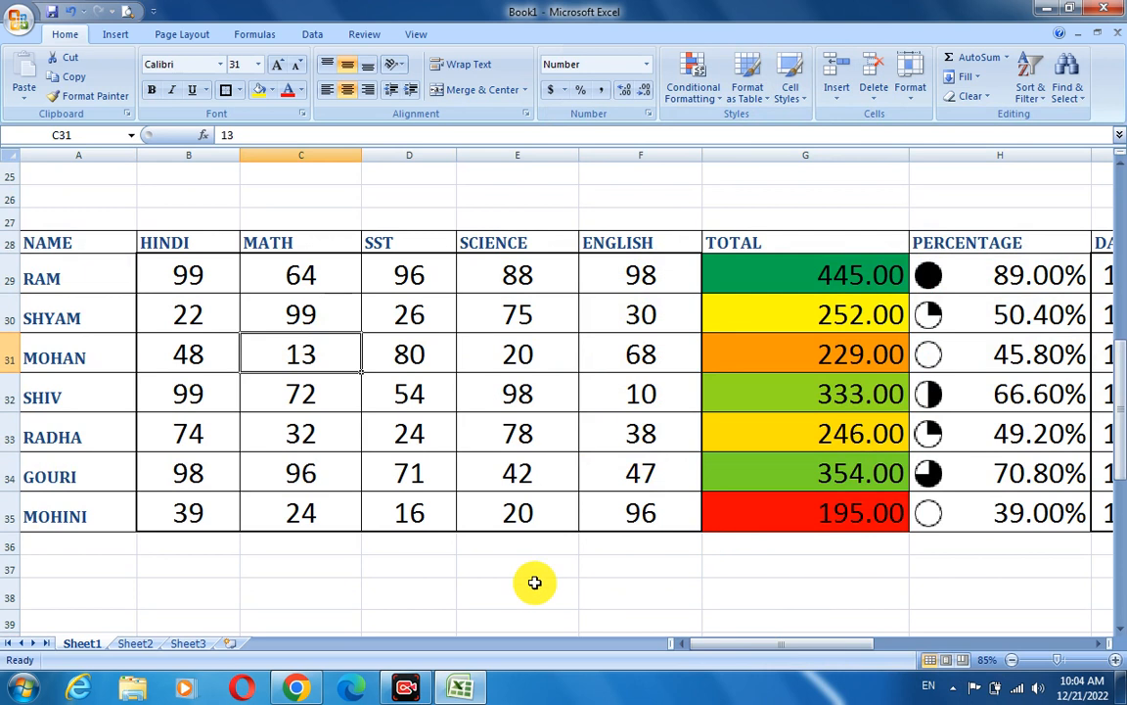
pyautogui.click(70, 284)
pyautogui.click(84, 325)
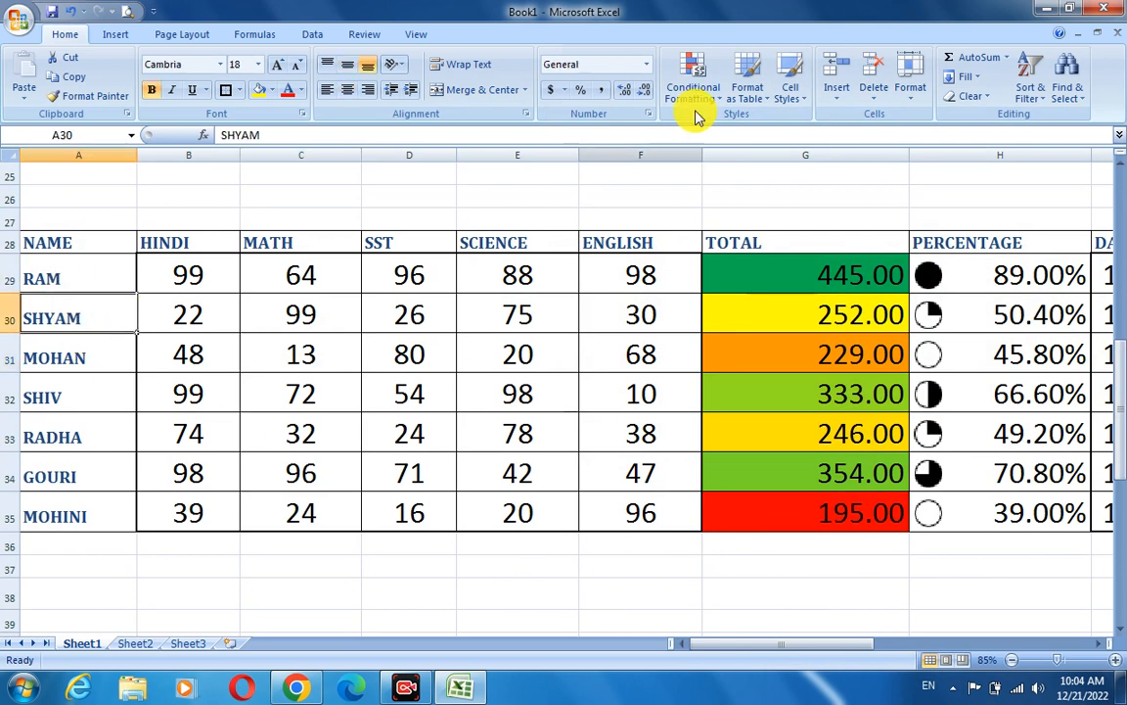
pyautogui.click(795, 96)
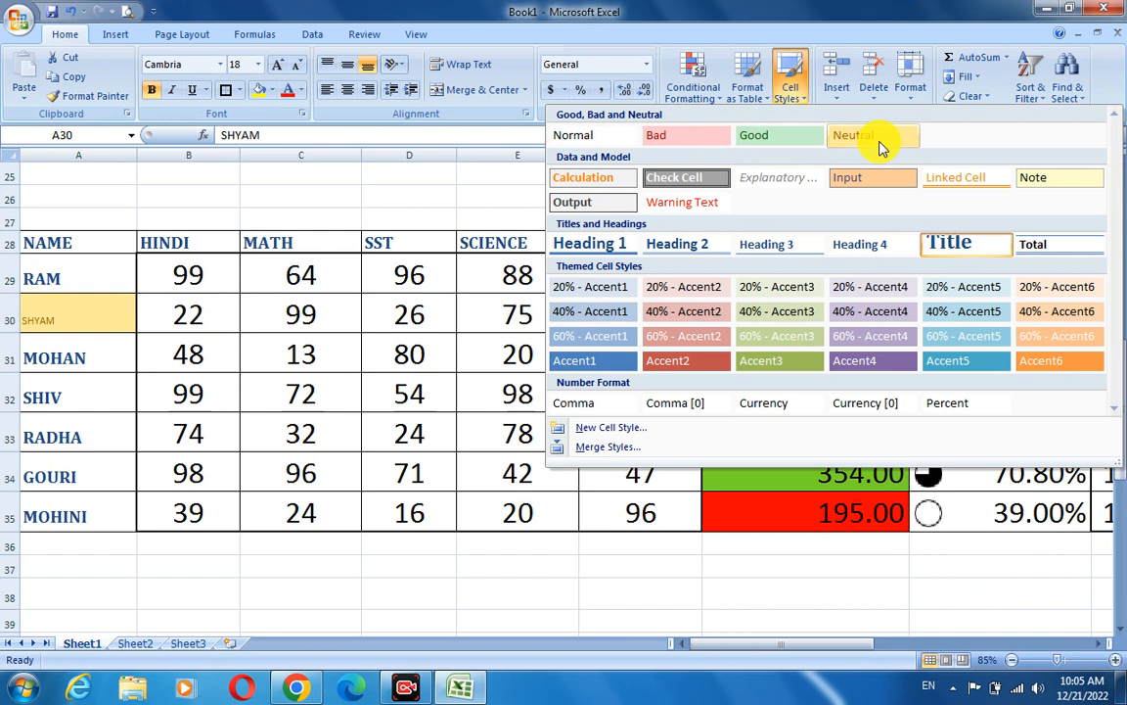
pyautogui.click(78, 362)
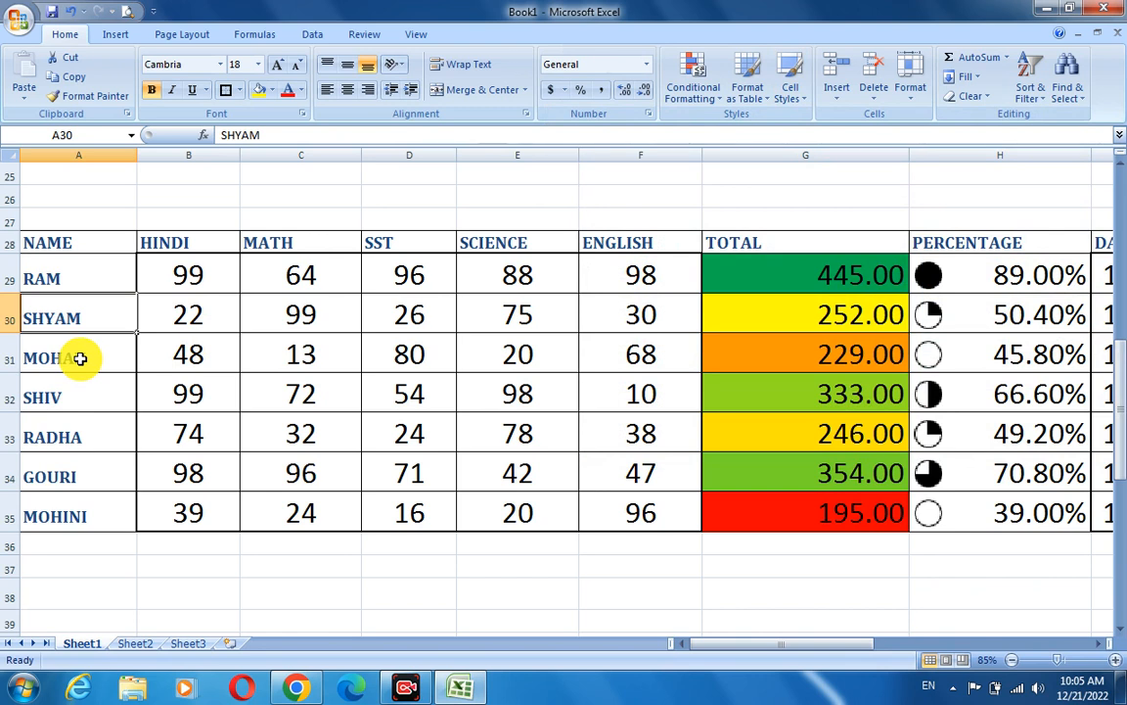
# - Apply the Good cell style to the first student's name in A29
pyautogui.click(96, 351)
pyautogui.click(93, 313)
pyautogui.click(69, 281)
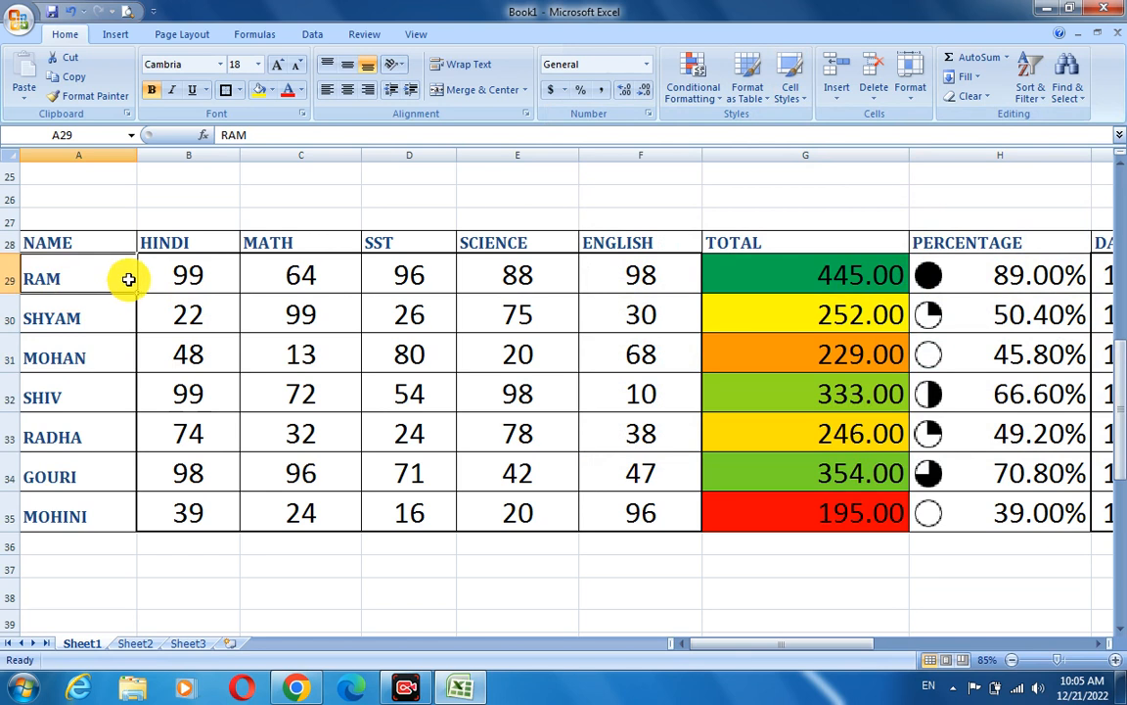
pyautogui.click(801, 104)
pyautogui.click(755, 137)
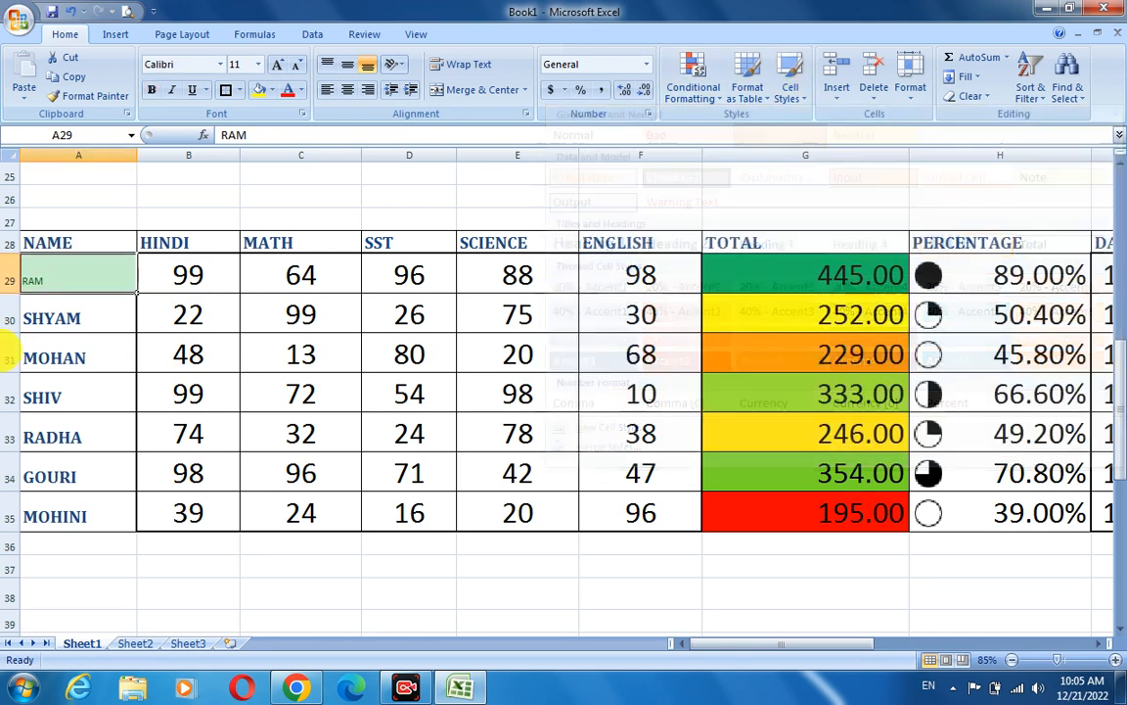
# - Apply the Bad cell style to the name in A31 and the Neutral cell style to the name in A33
pyautogui.click(76, 361)
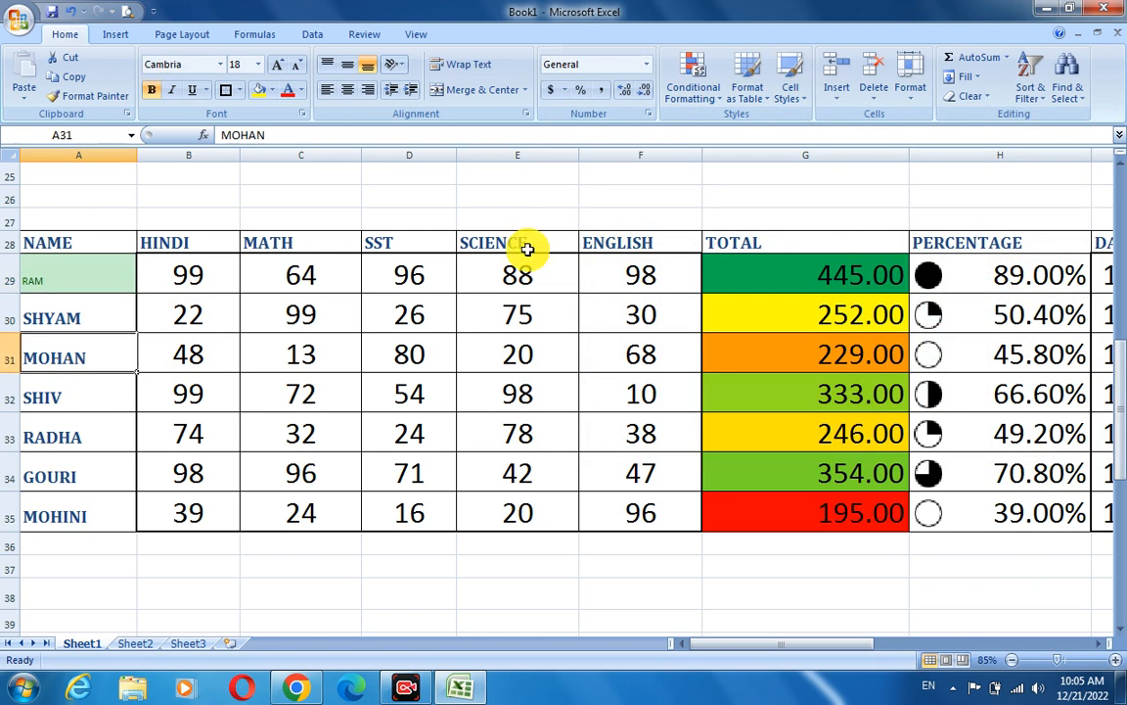
pyautogui.click(804, 100)
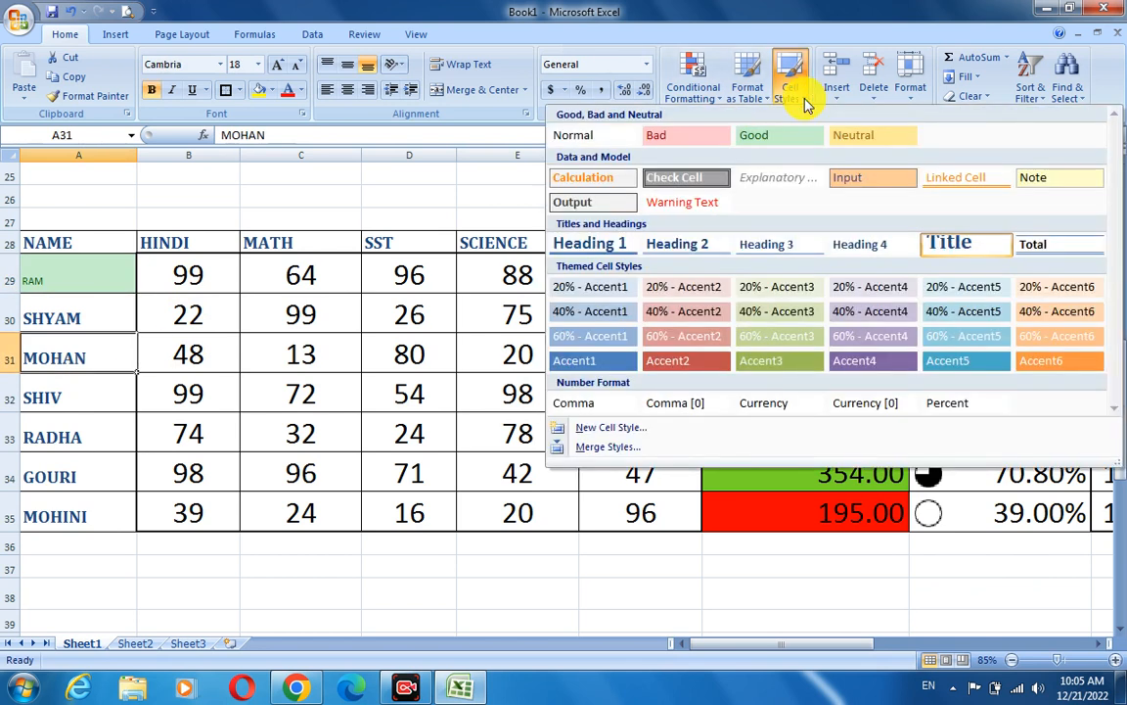
pyautogui.click(685, 144)
pyautogui.click(59, 435)
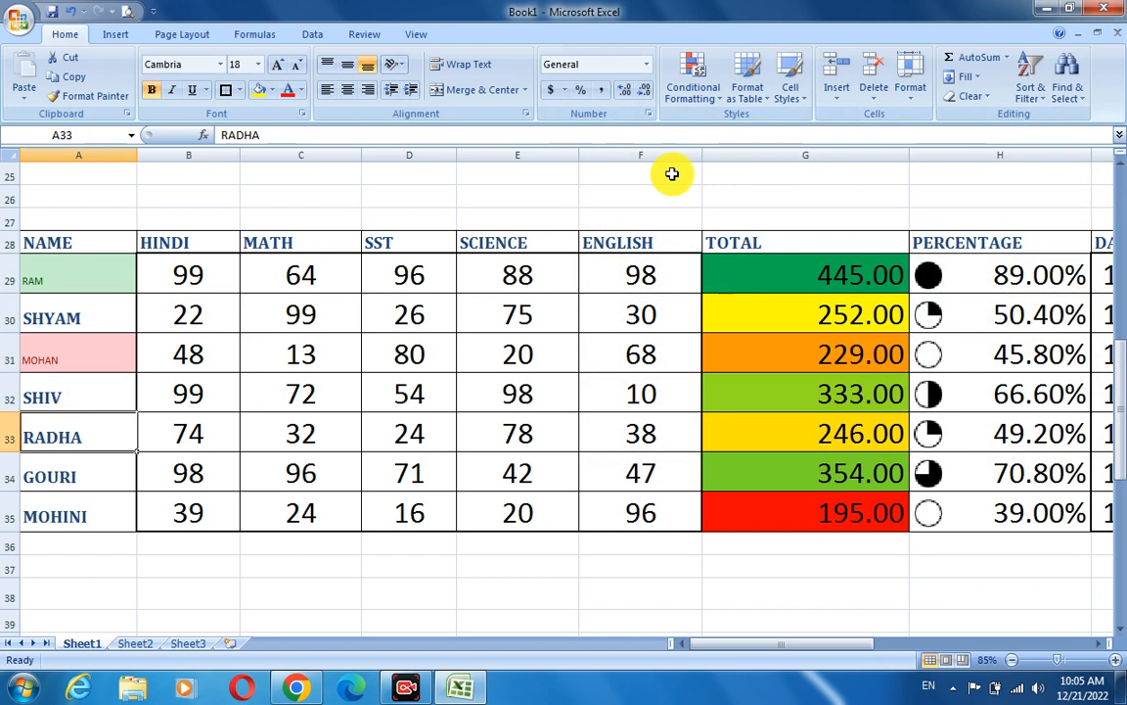
pyautogui.click(793, 90)
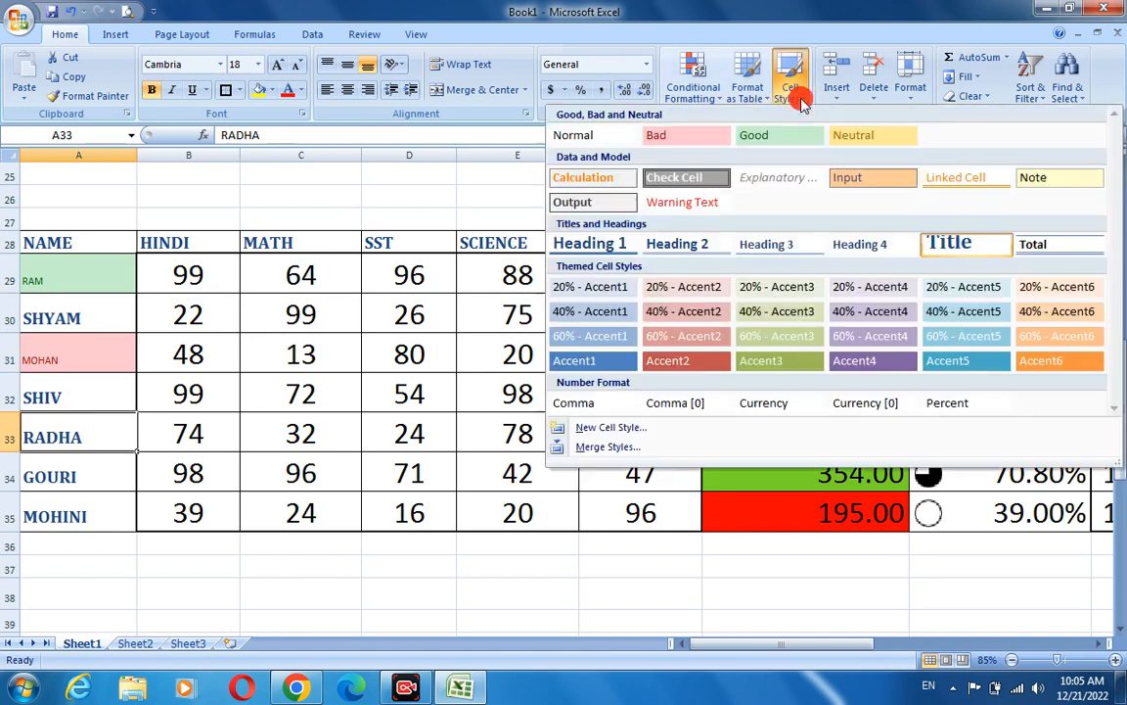
pyautogui.click(869, 142)
pyautogui.click(50, 398)
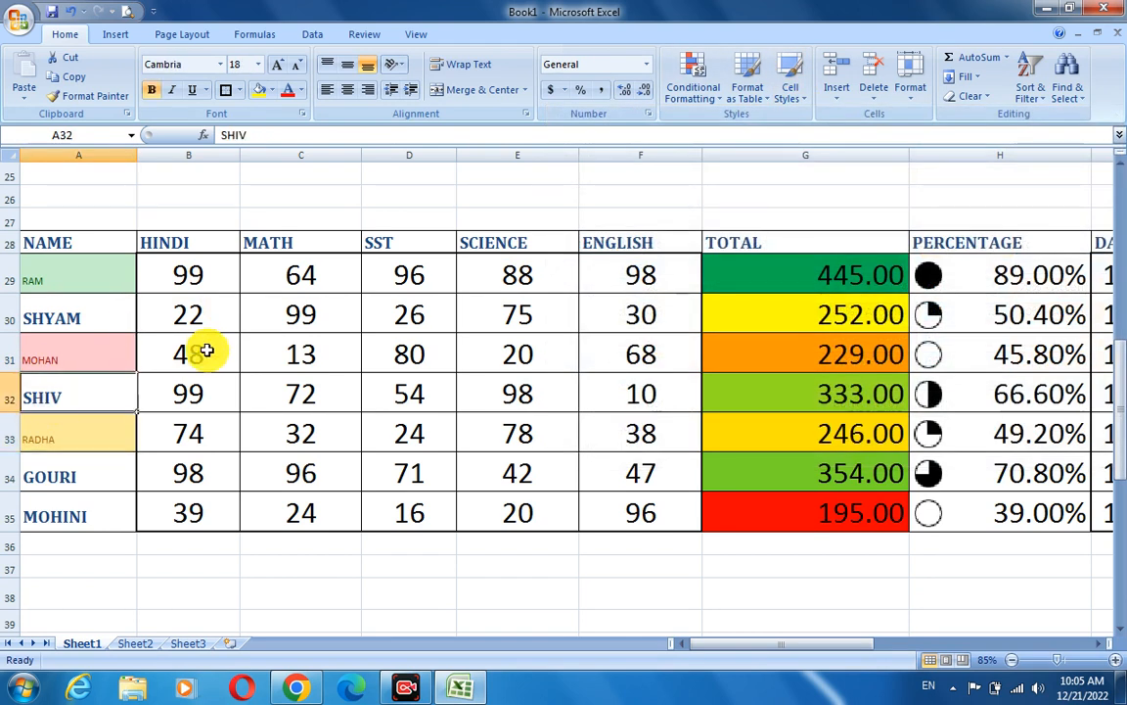
pyautogui.click(185, 380)
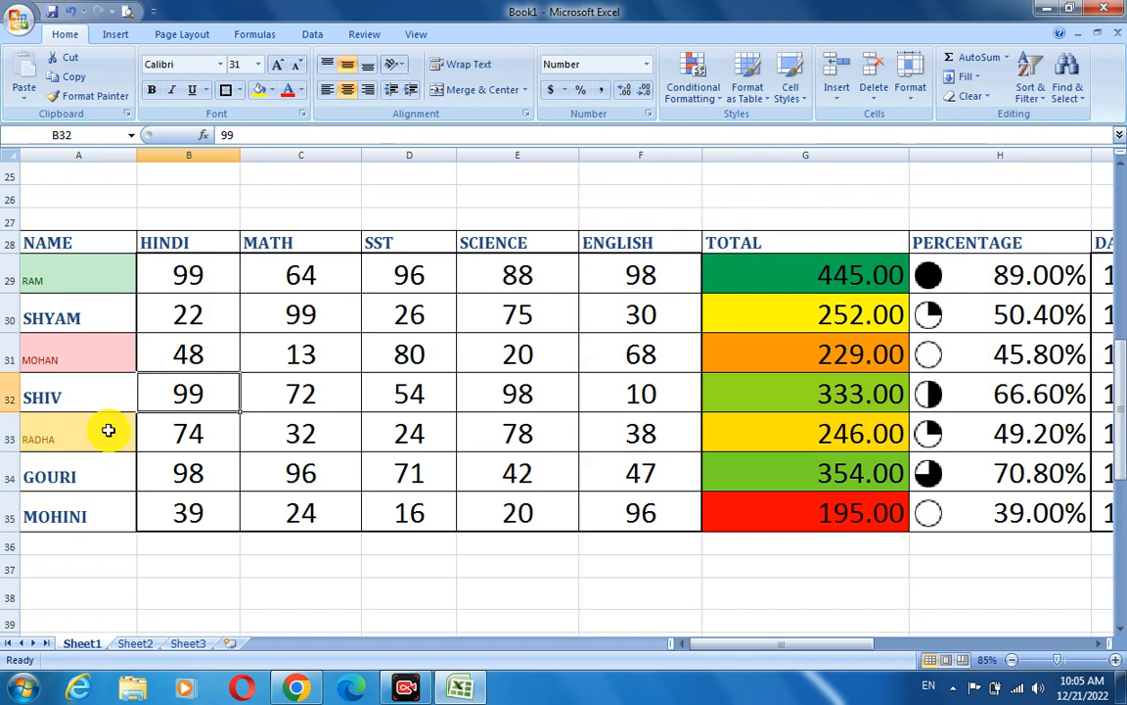
# - Review the styled names in column A and look through the available cell styles and table formats
pyautogui.click(95, 274)
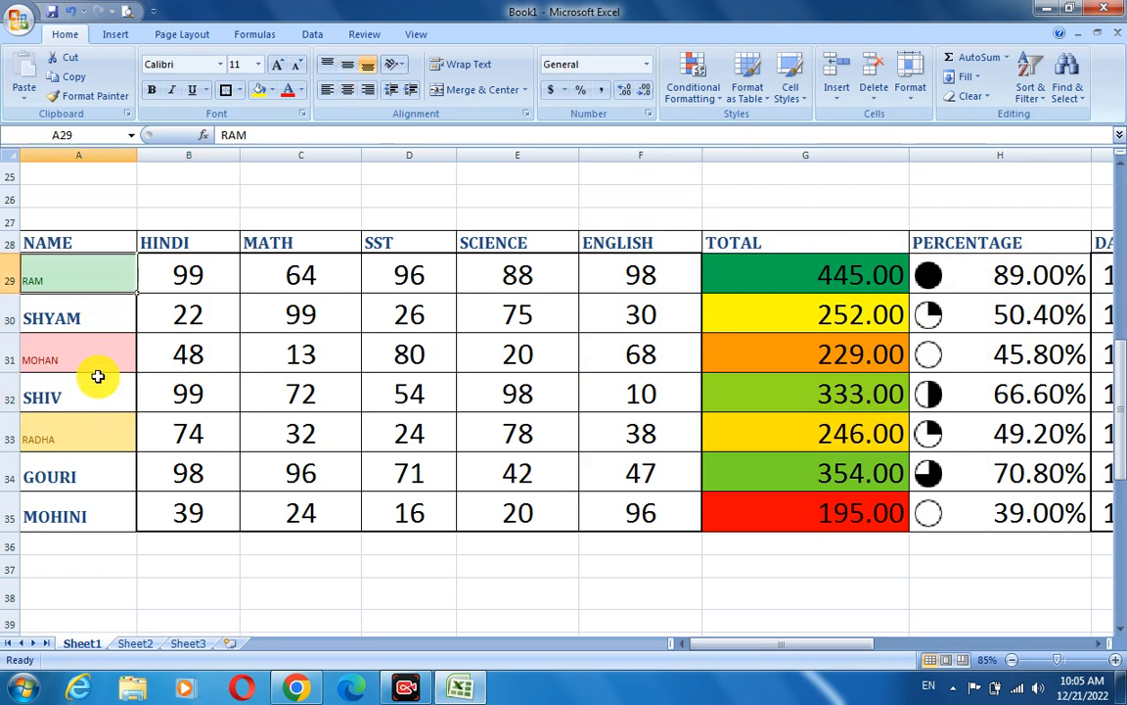
pyautogui.click(98, 365)
pyautogui.click(96, 279)
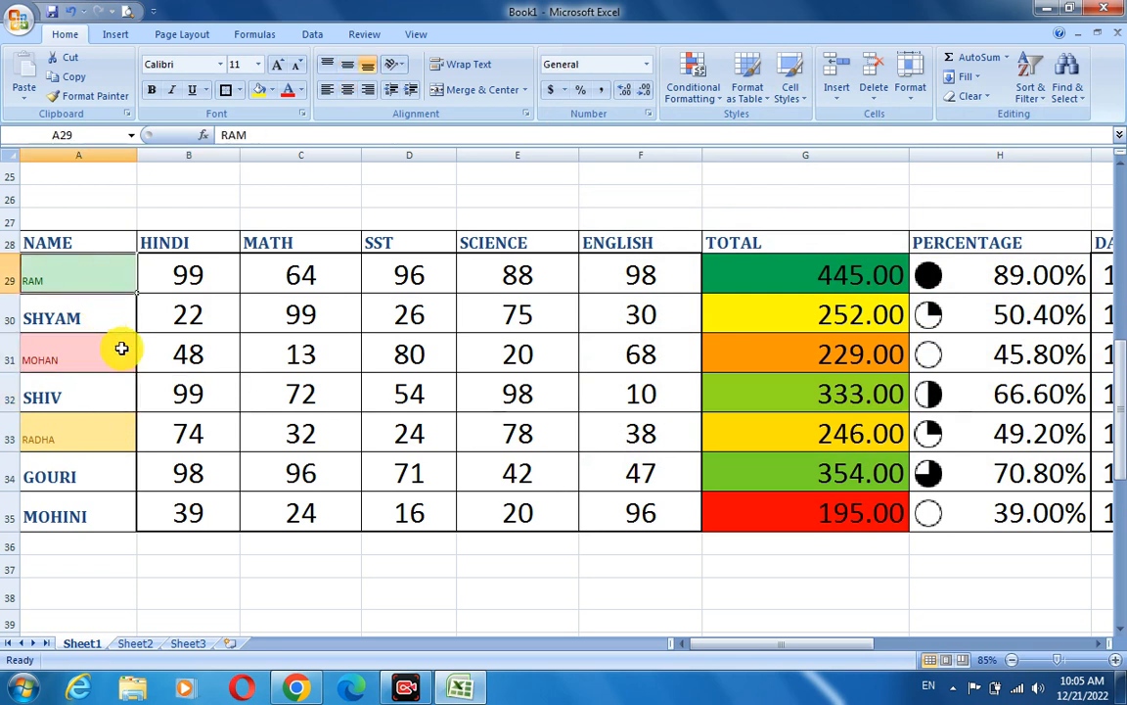
pyautogui.click(806, 100)
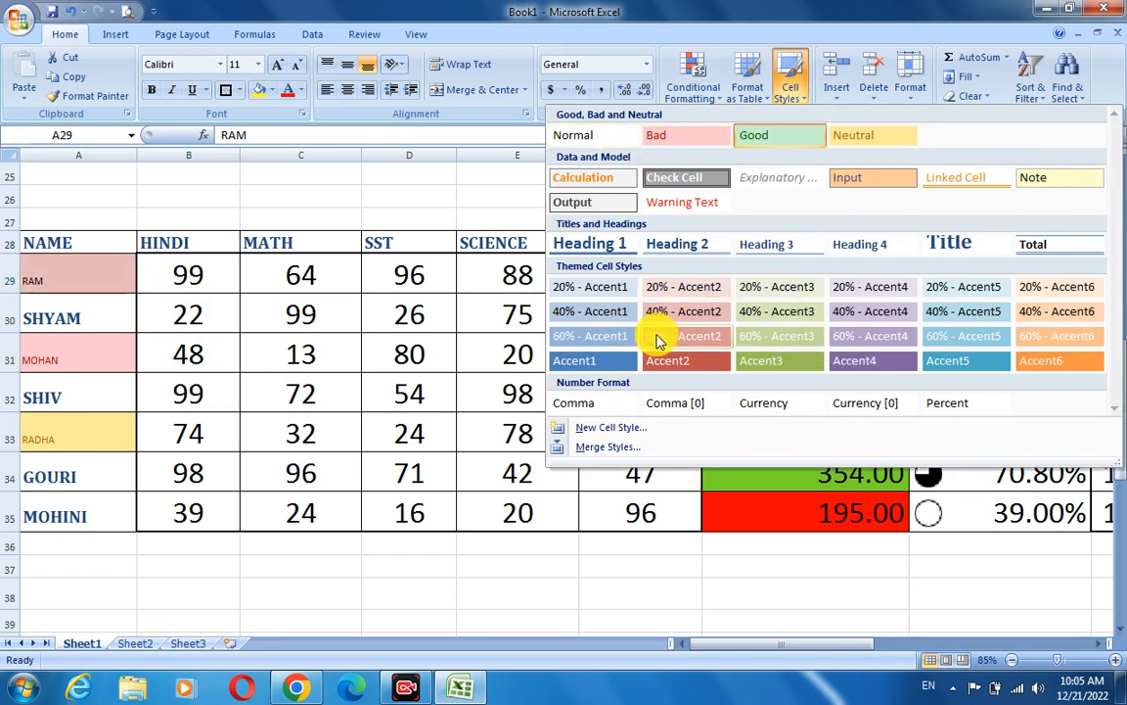
pyautogui.click(264, 259)
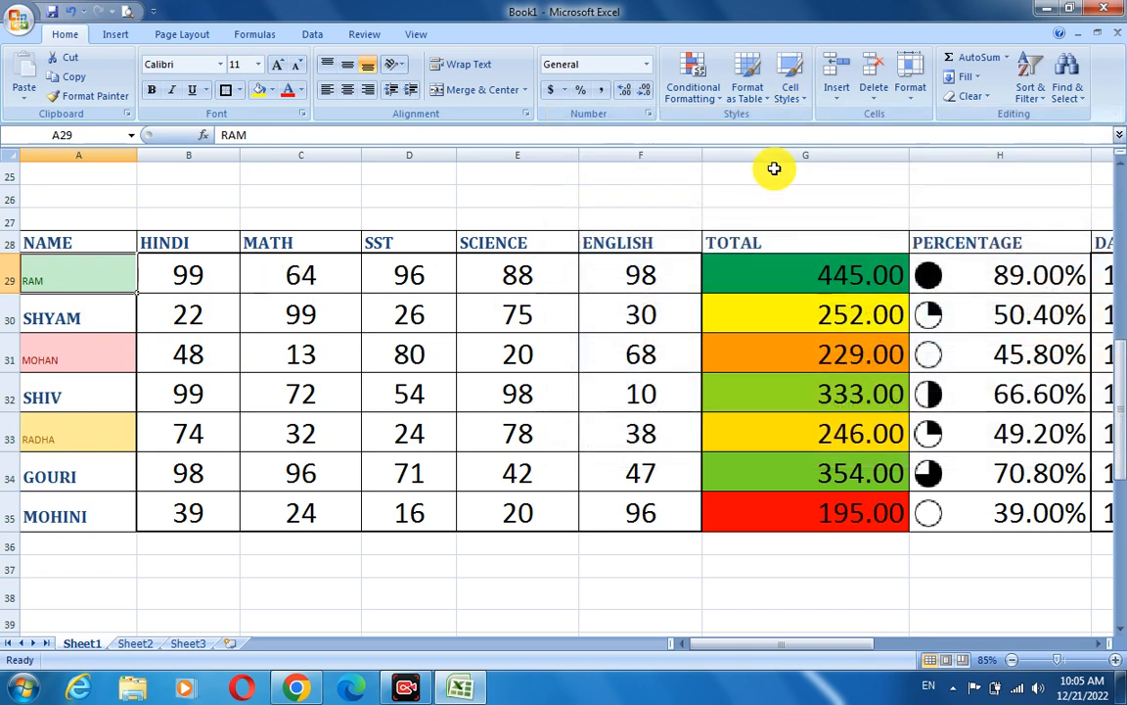
pyautogui.click(749, 93)
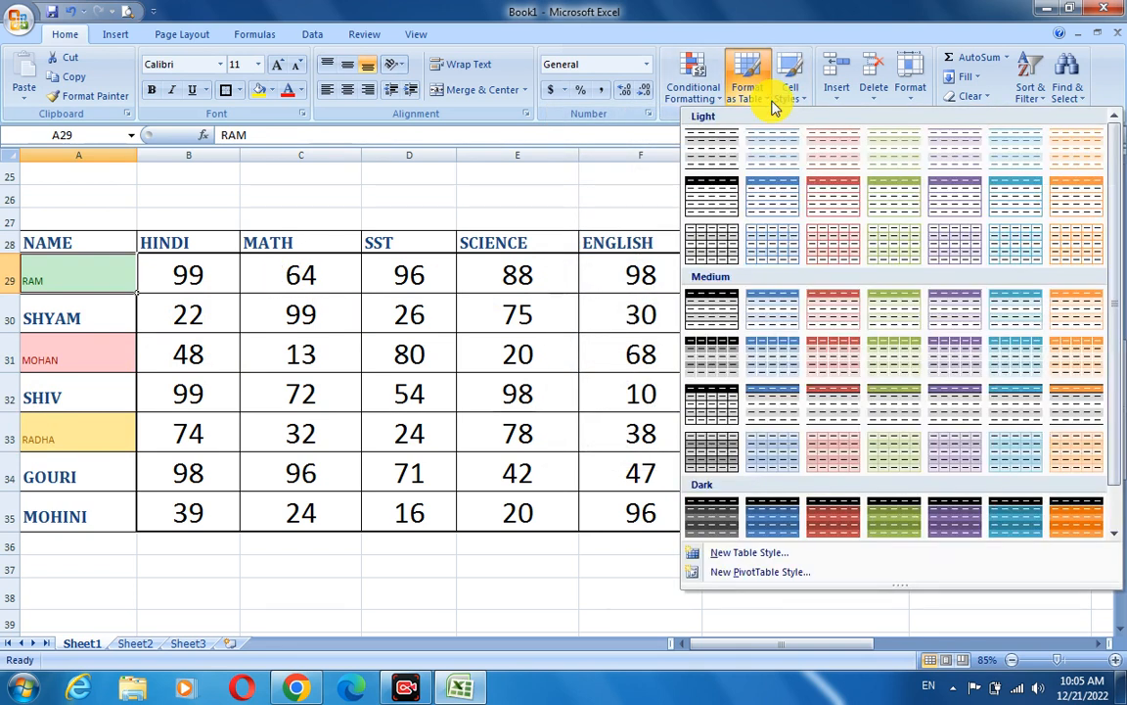
pyautogui.click(541, 297)
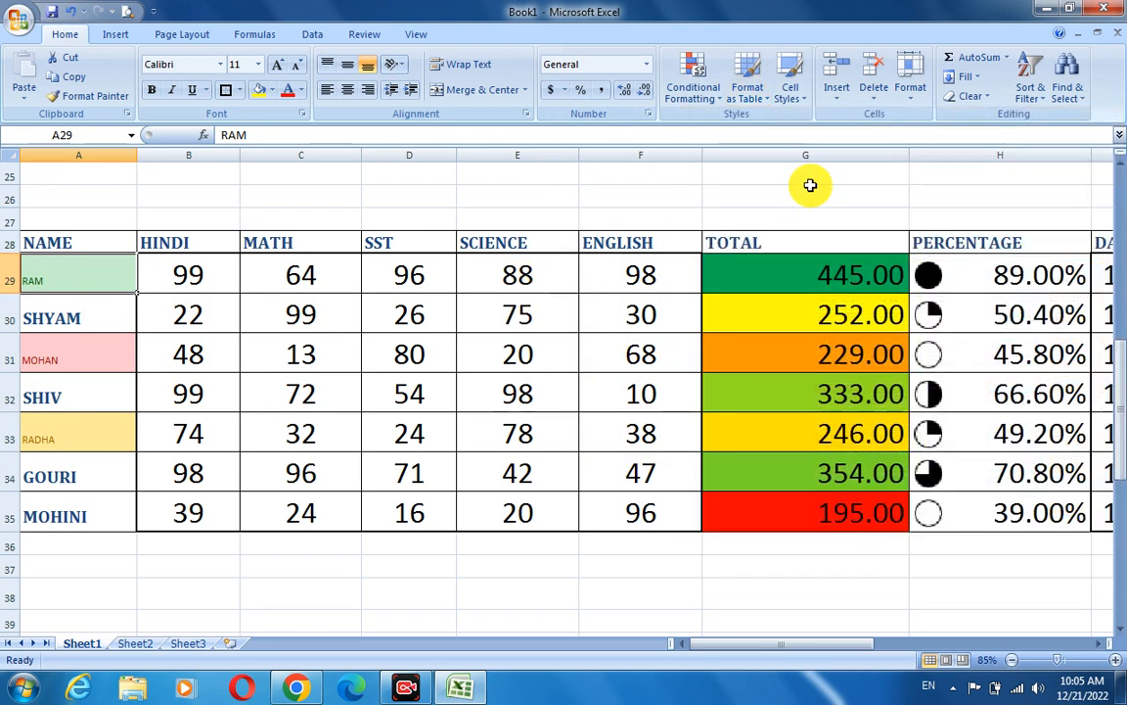
pyautogui.click(755, 96)
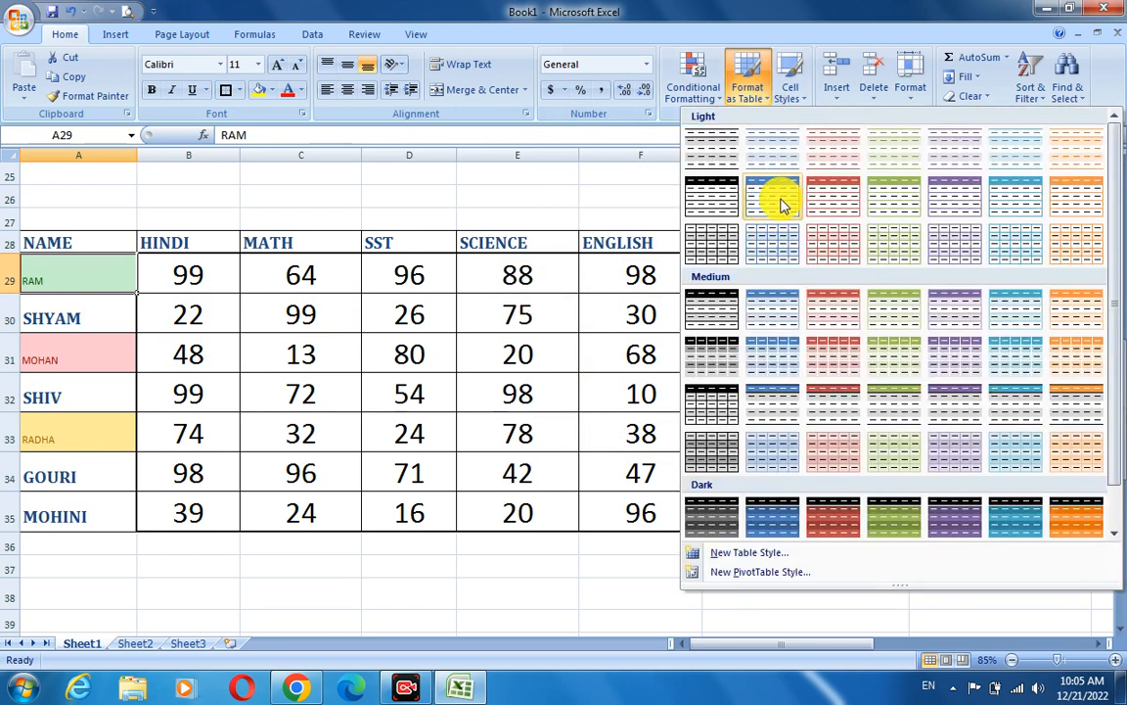
pyautogui.click(347, 349)
# - Format the marksheet range A28:M35 as a table with headers, using the red medium banded style
pyautogui.moveTo(91, 242); pyautogui.dragTo(871, 533)
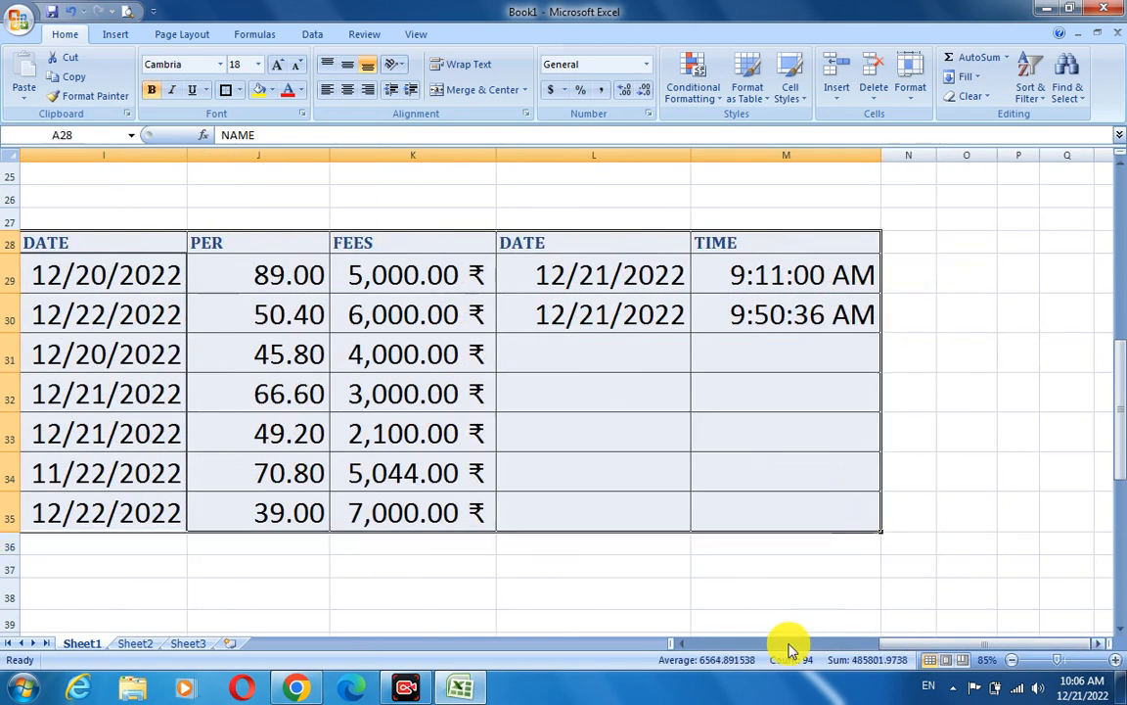
pyautogui.click(675, 645)
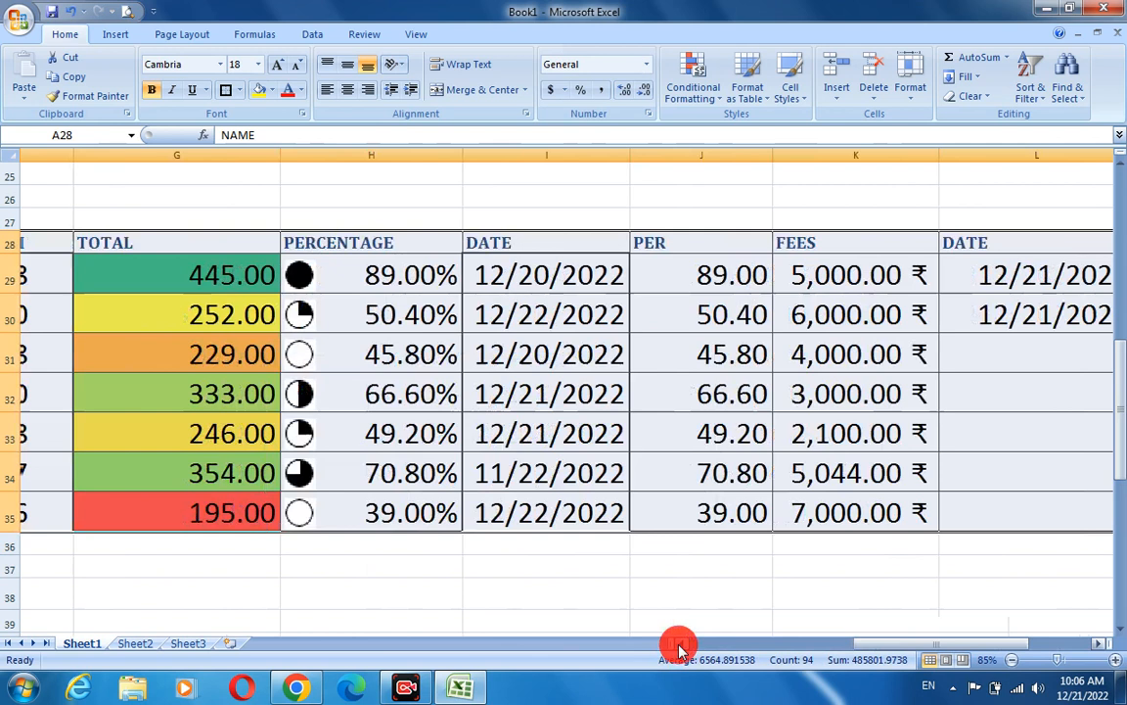
pyautogui.click(677, 645)
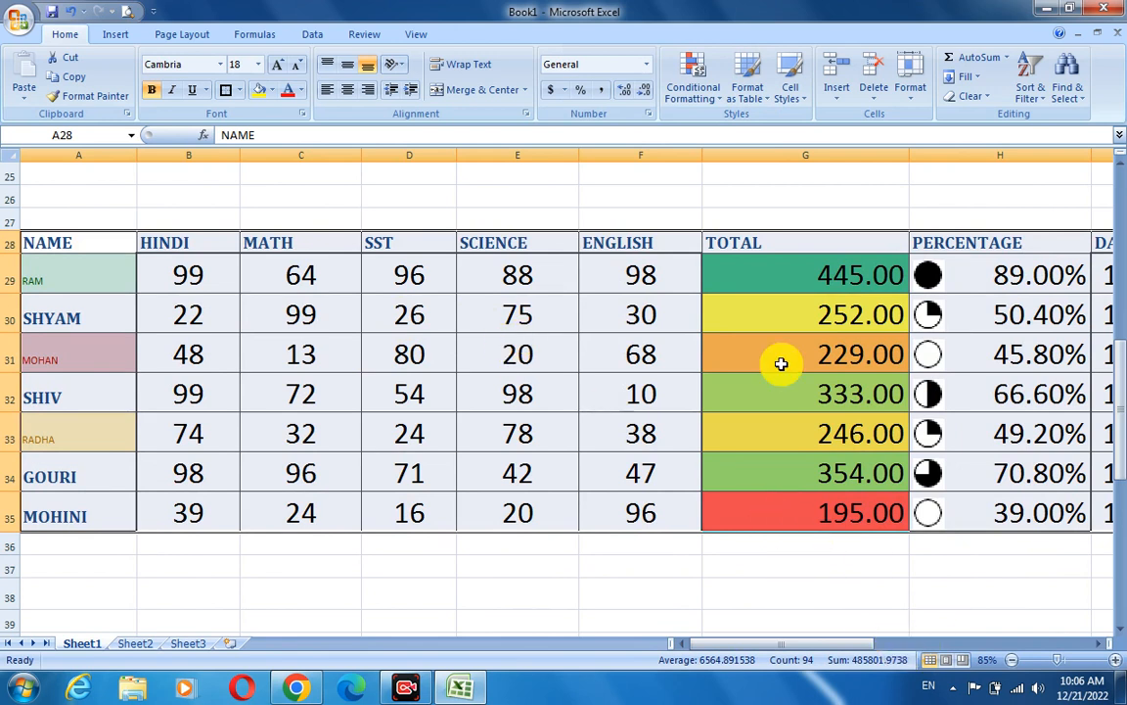
pyautogui.click(767, 103)
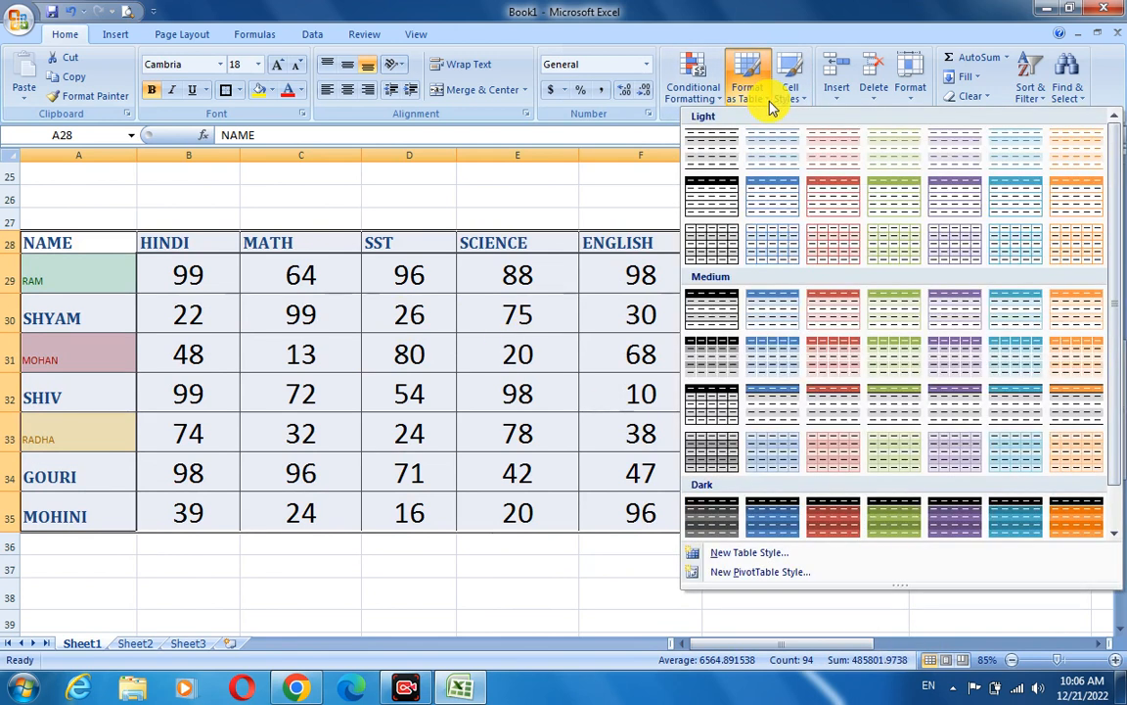
pyautogui.click(825, 309)
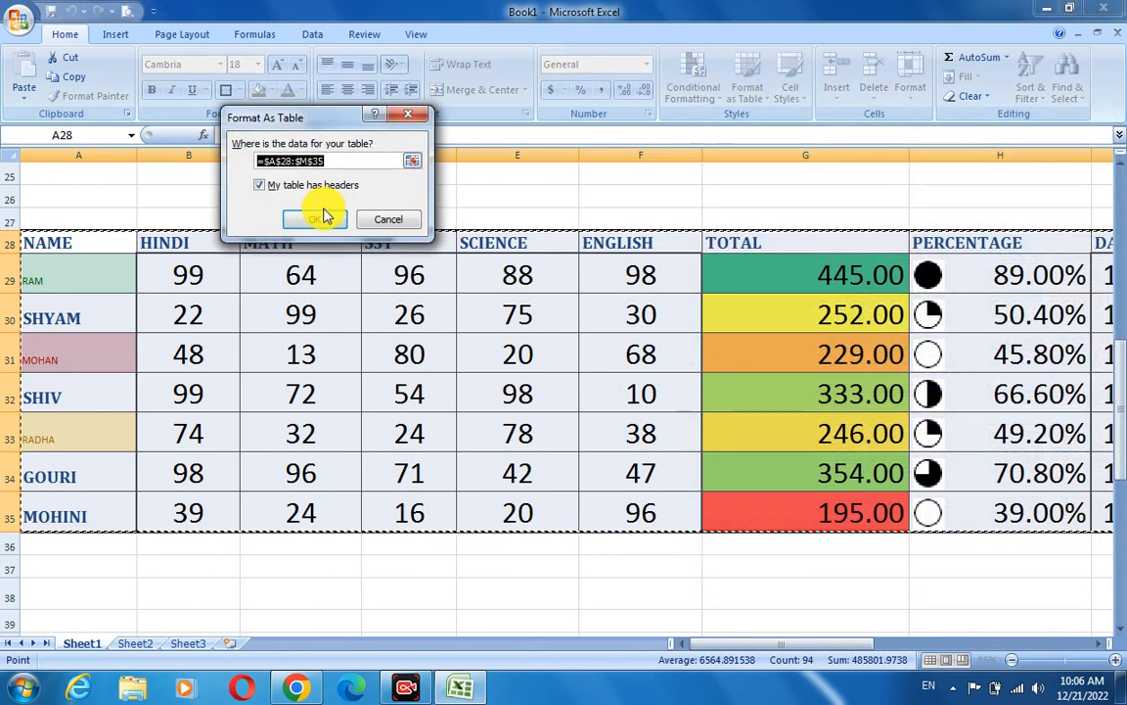
pyautogui.click(320, 214)
pyautogui.click(467, 414)
pyautogui.click(572, 587)
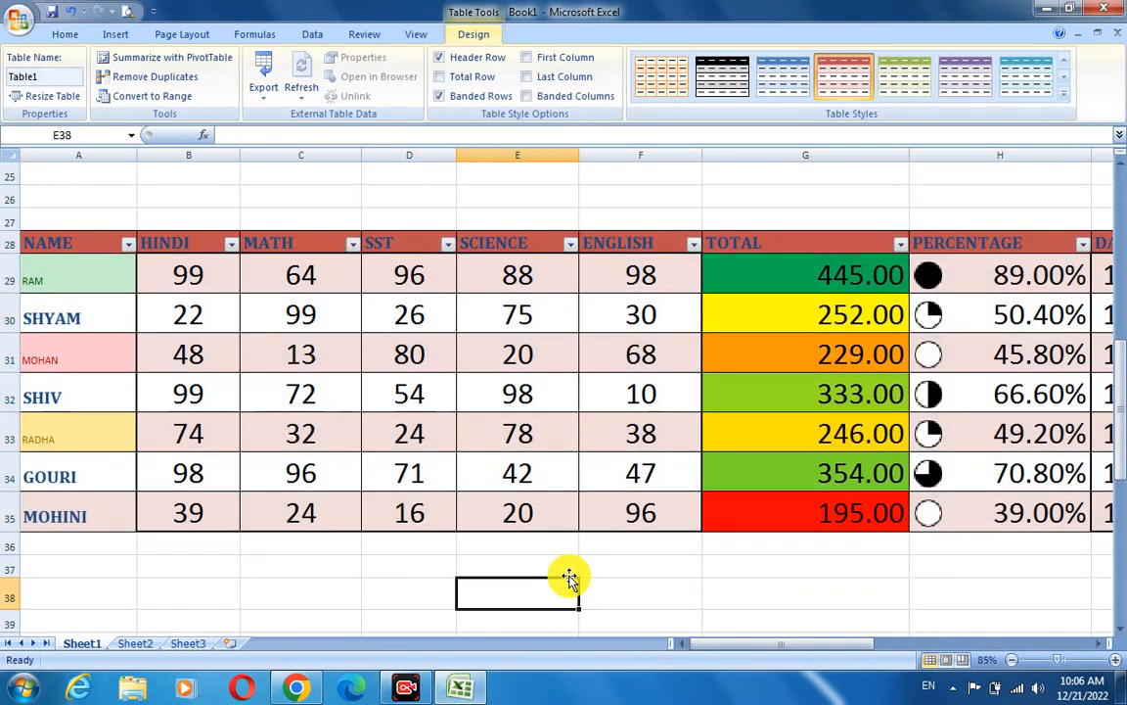
# - Change the marksheet table's style to the blue medium banded style
pyautogui.moveTo(113, 246); pyautogui.dragTo(1049, 501)
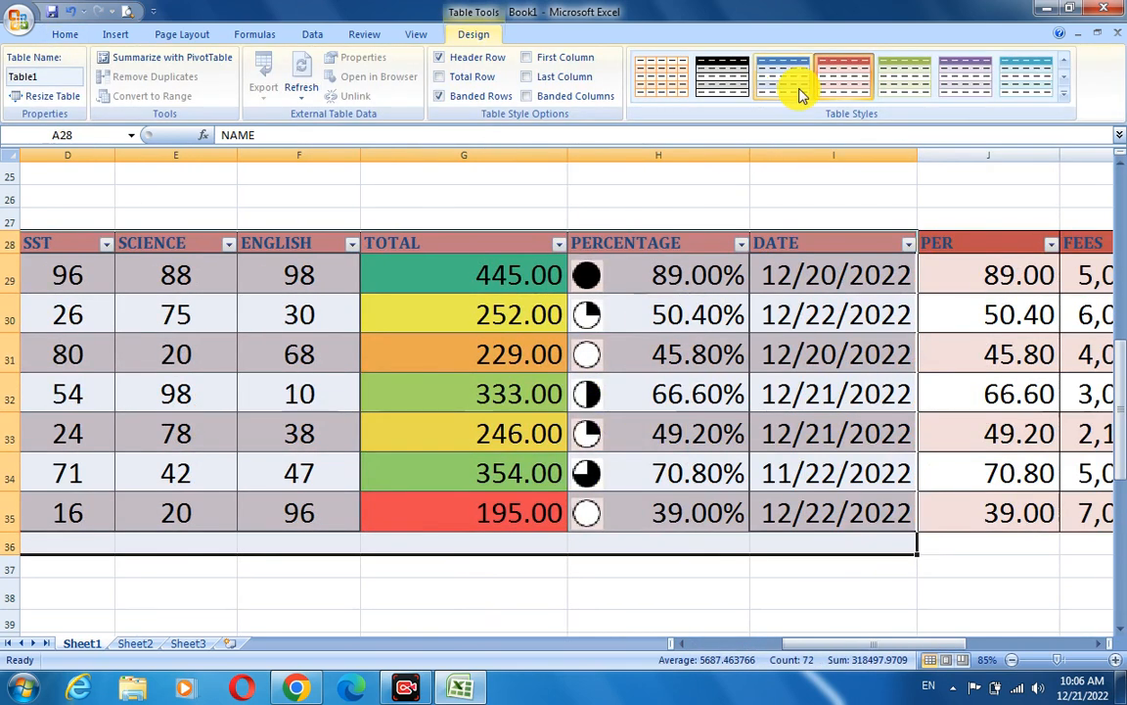
pyautogui.click(799, 82)
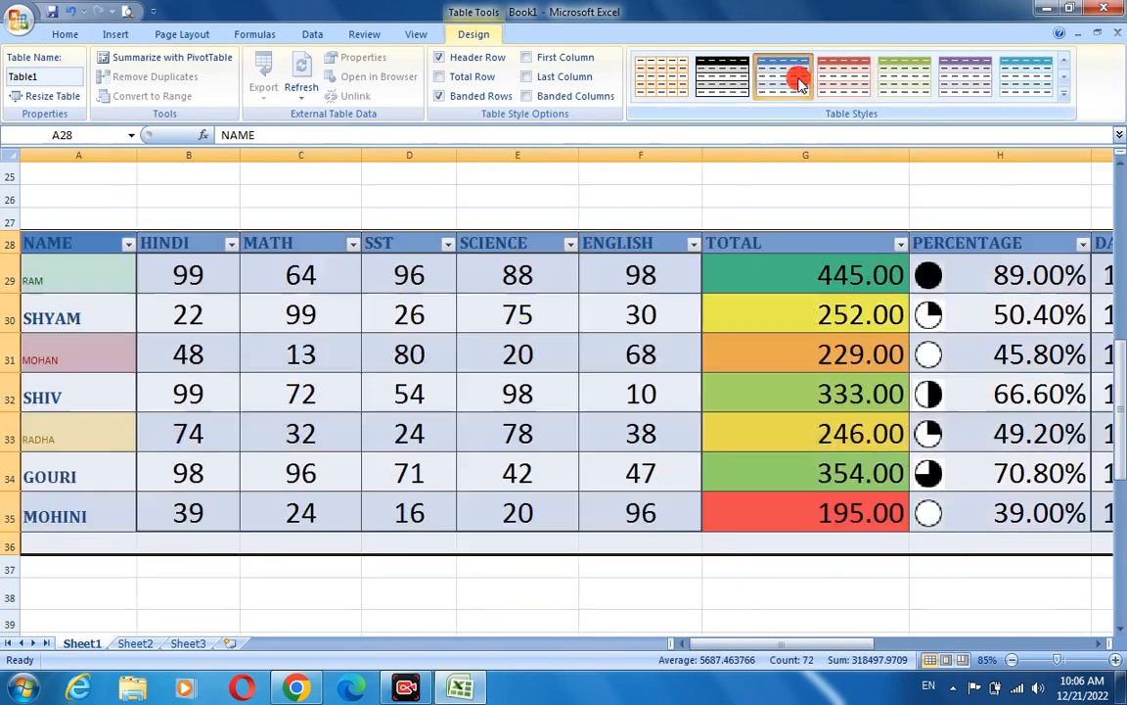
pyautogui.click(504, 599)
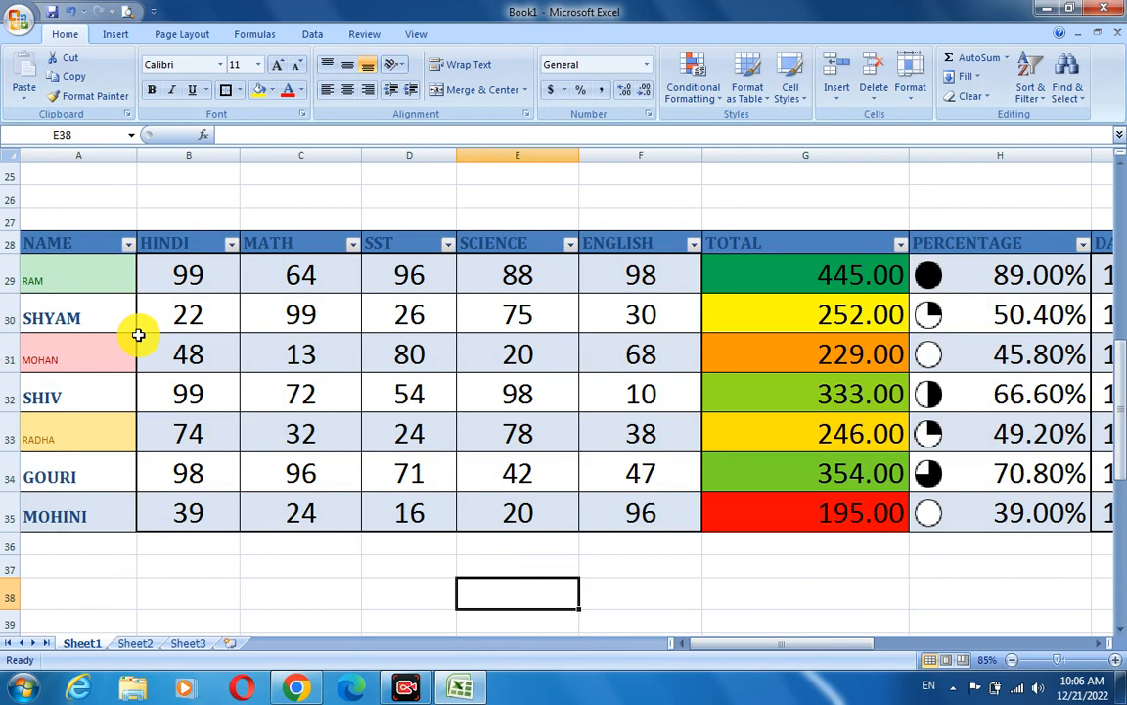
pyautogui.click(201, 315)
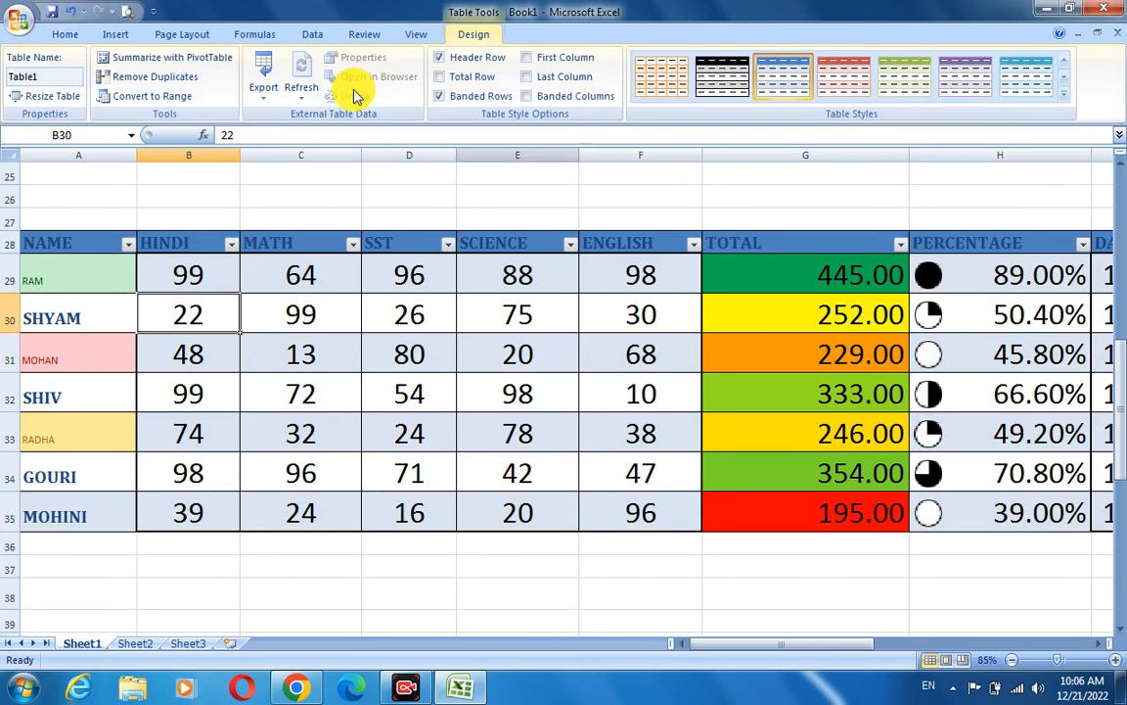
# - Undo the marksheet's table formatting and the Neutral cell style applied to the name in A33
pyautogui.click(67, 34)
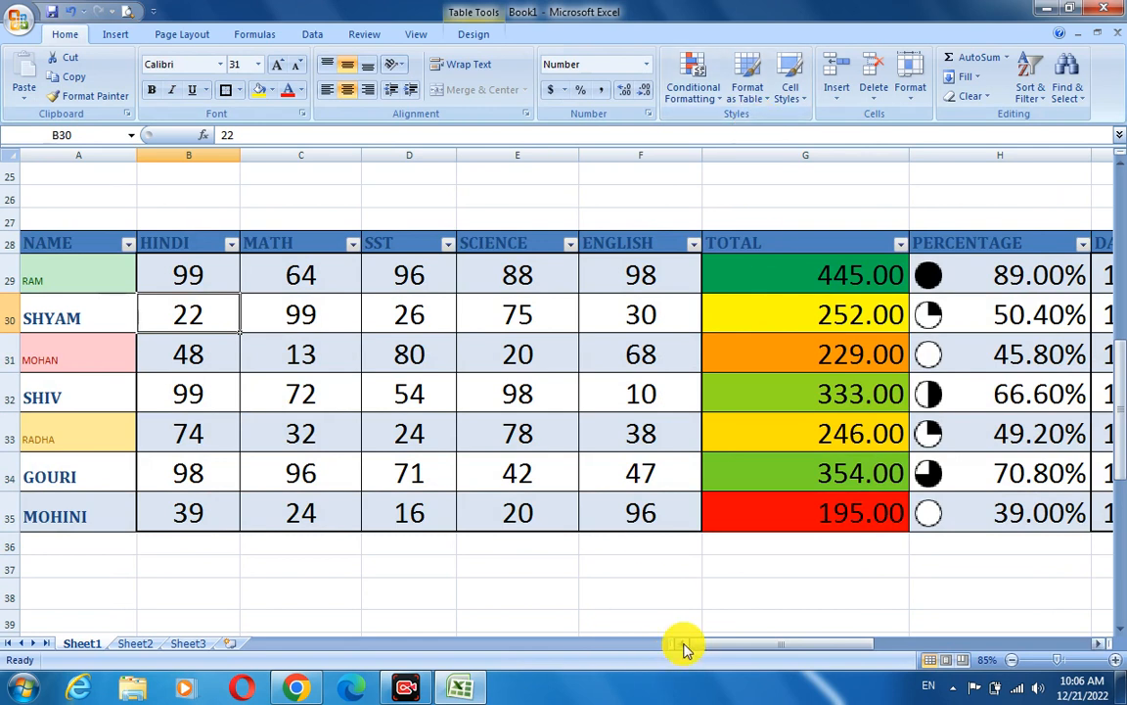
pyautogui.hotkey('ctrl', 'z')
pyautogui.hotkey('ctrl', 'z')
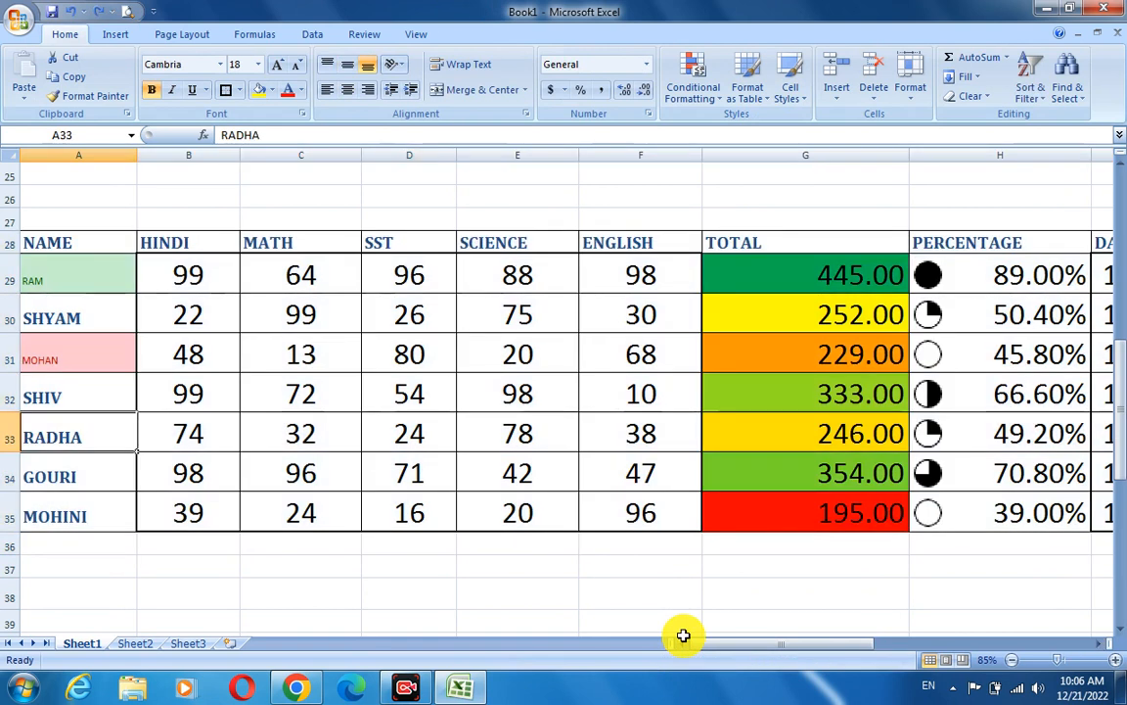
pyautogui.click(602, 603)
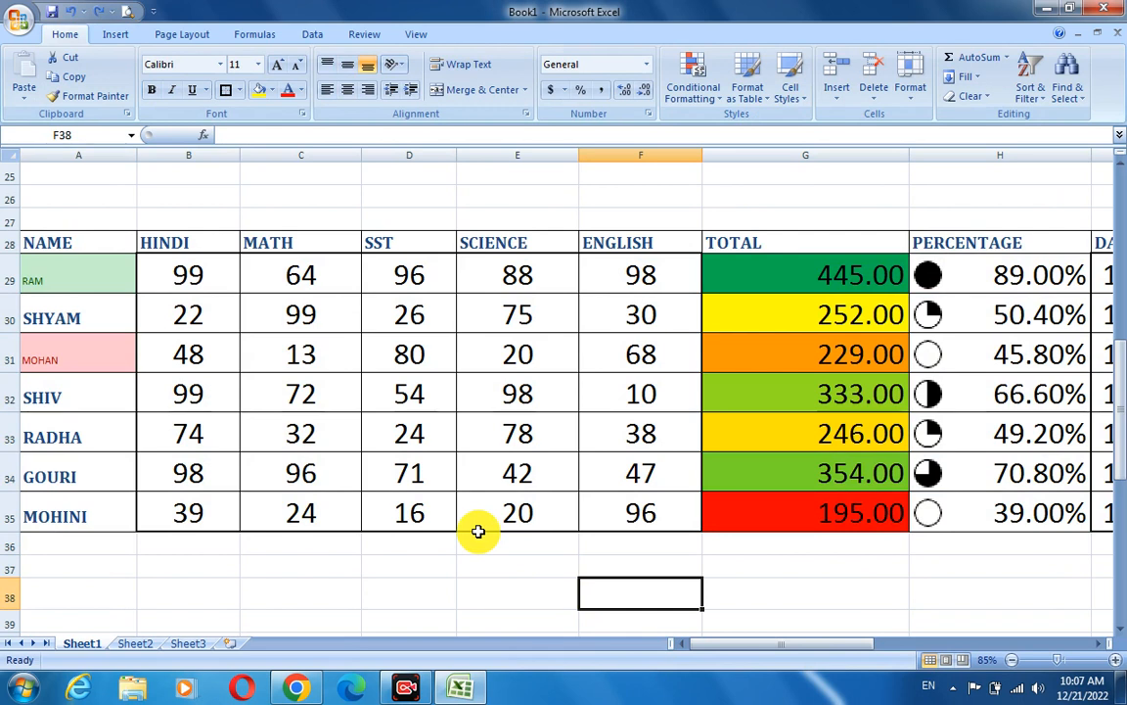
pyautogui.click(721, 105)
pyautogui.moveTo(809, 122)
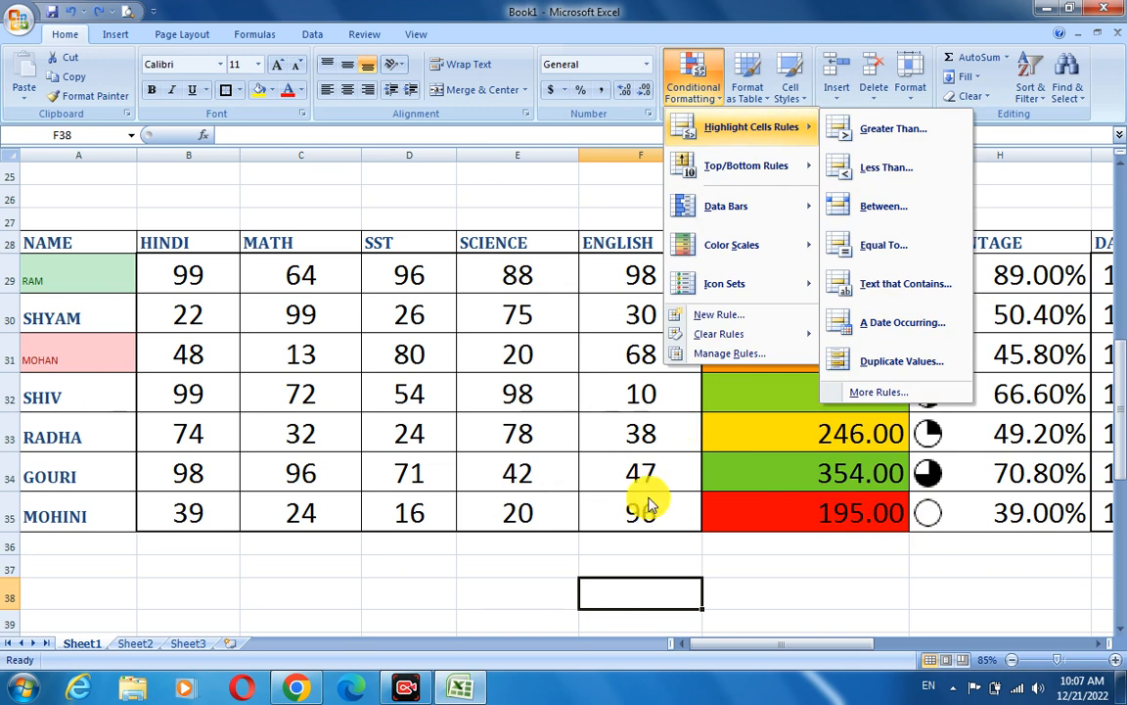
pyautogui.click(509, 559)
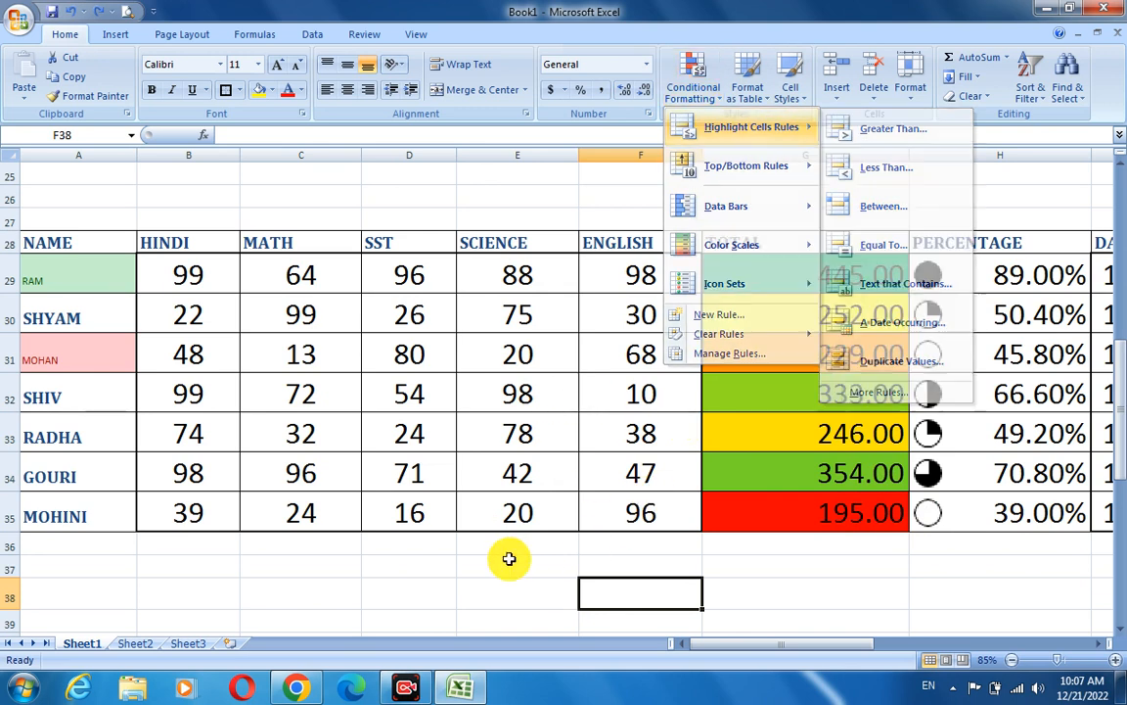
pyautogui.click(441, 568)
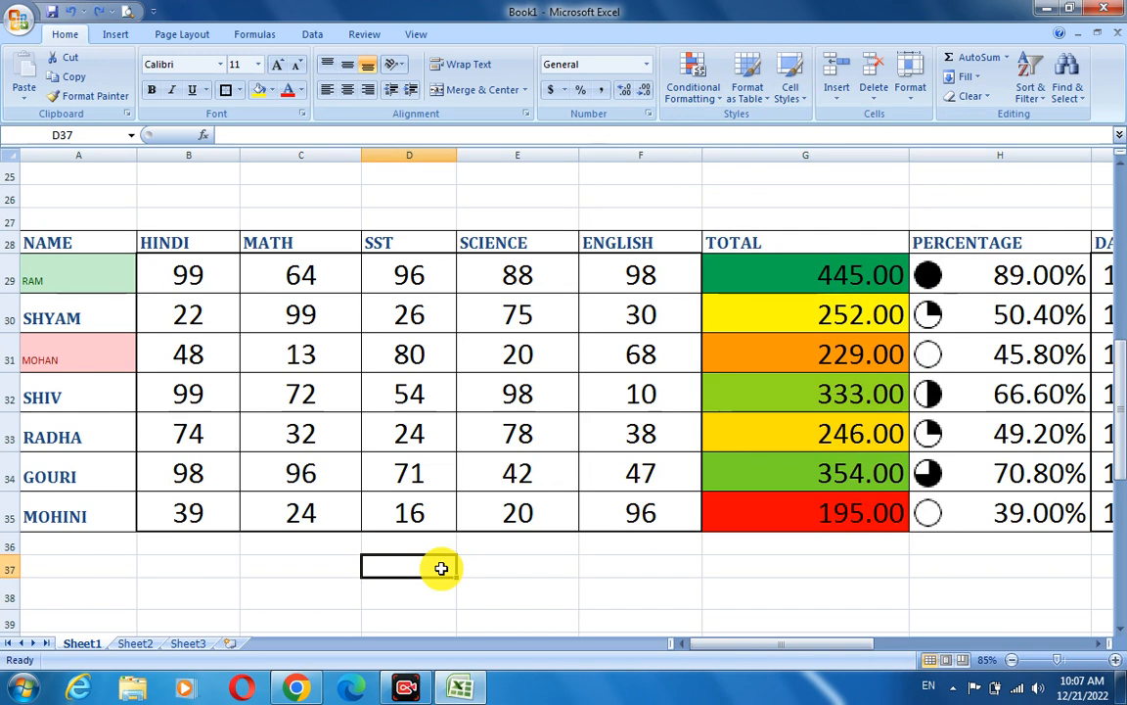
pyautogui.click(474, 569)
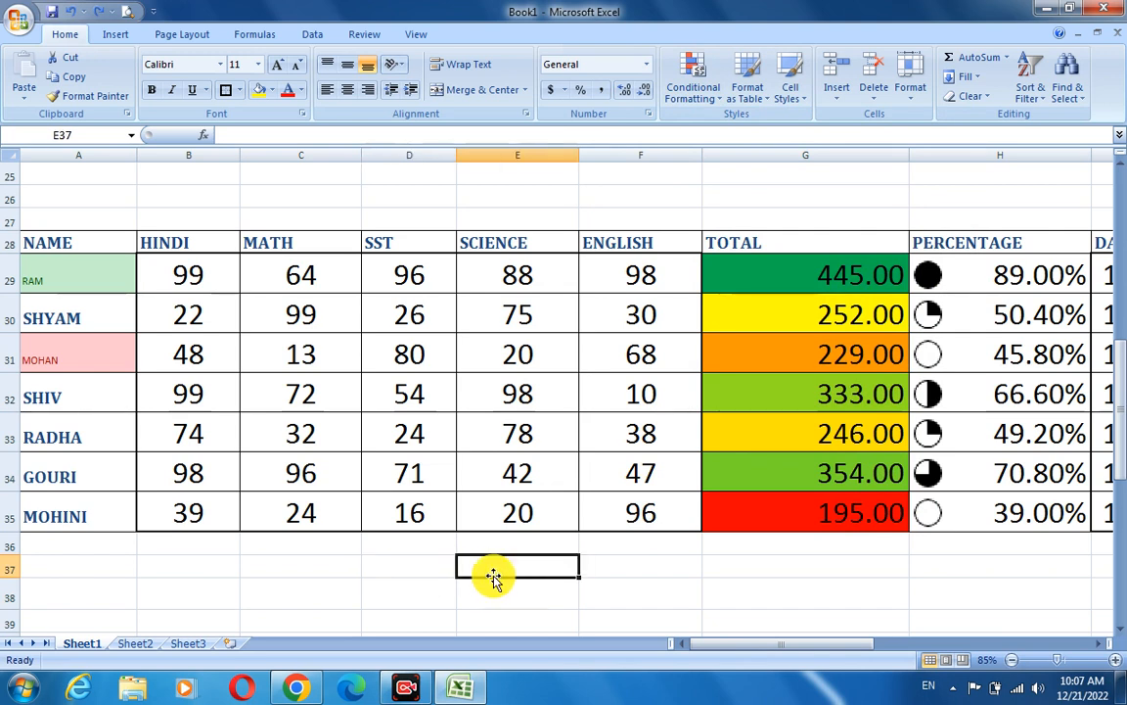